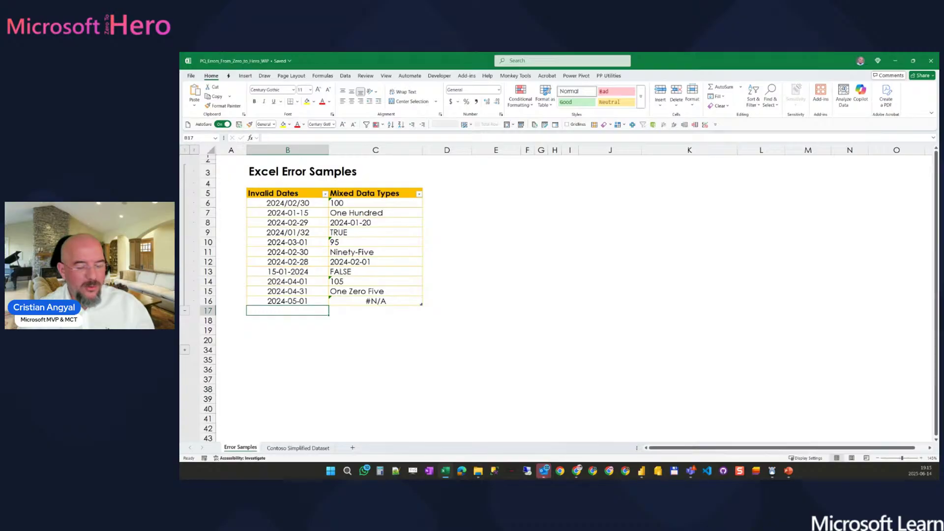
- Expand the collapsed row group below the Excel Error Samples table to reach the Sample Sales table
drag(383, 243, 387, 272)
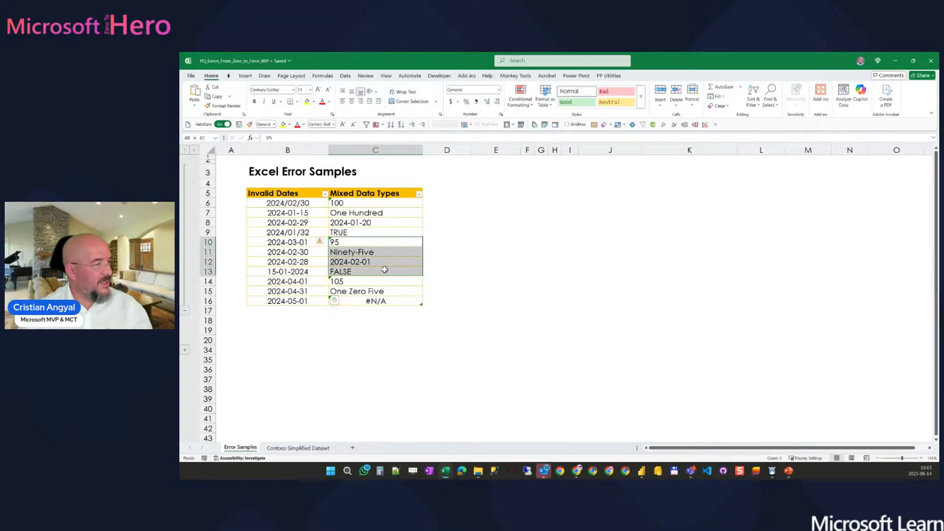
click(185, 350)
scroll(242, 330, down, 3)
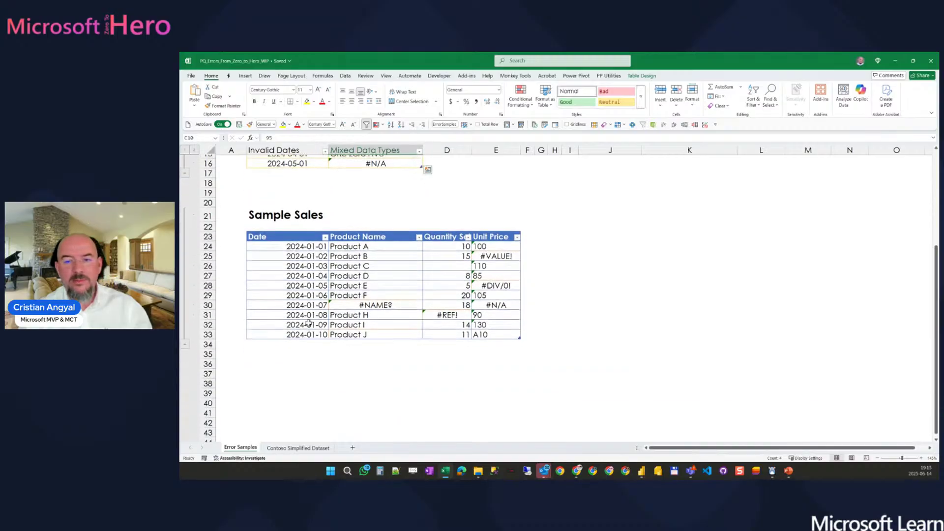
- Review the Sample Sales table's data and its Date, Product Name, Quantity Sold and Unit Price columns
drag(295, 245, 447, 321)
click(305, 242)
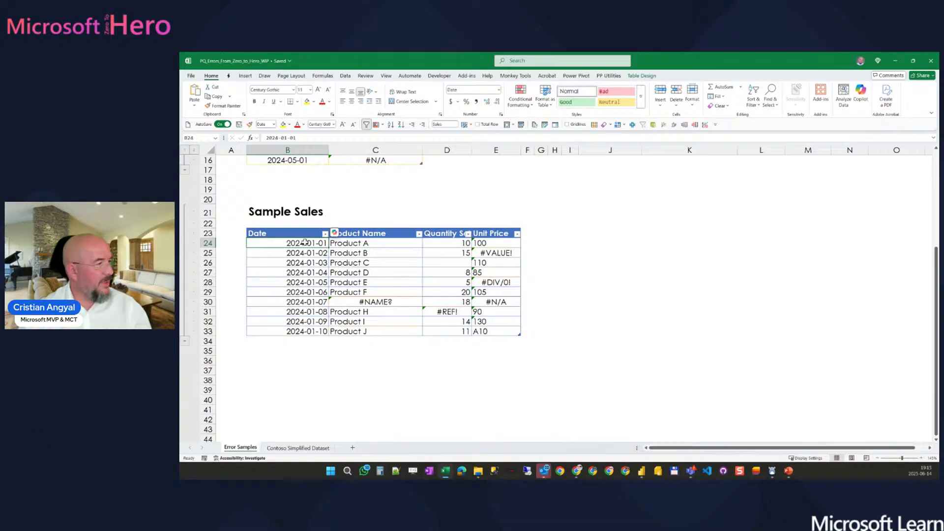
click(301, 235)
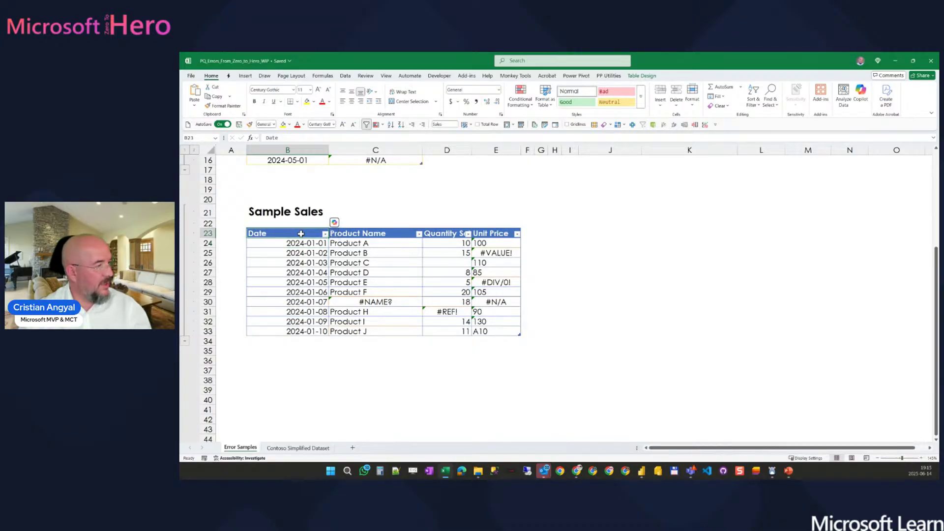
click(366, 235)
click(432, 233)
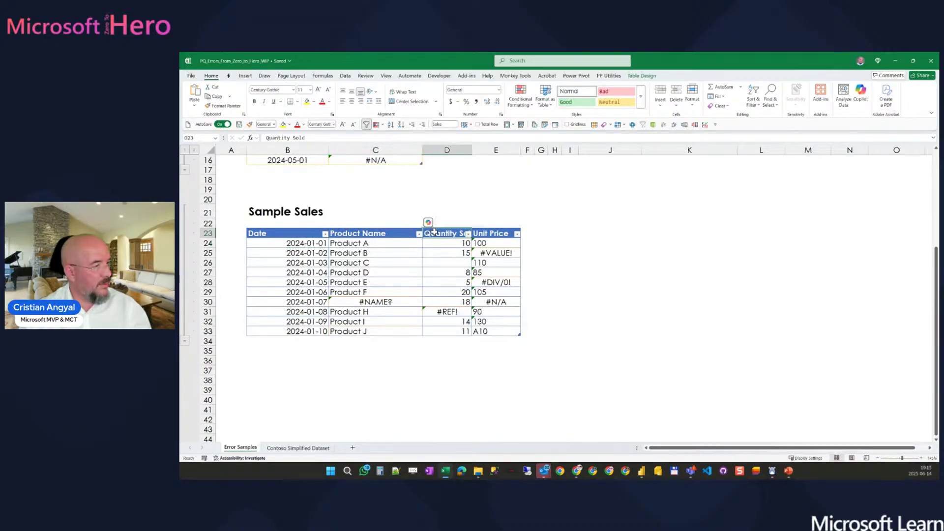
click(491, 235)
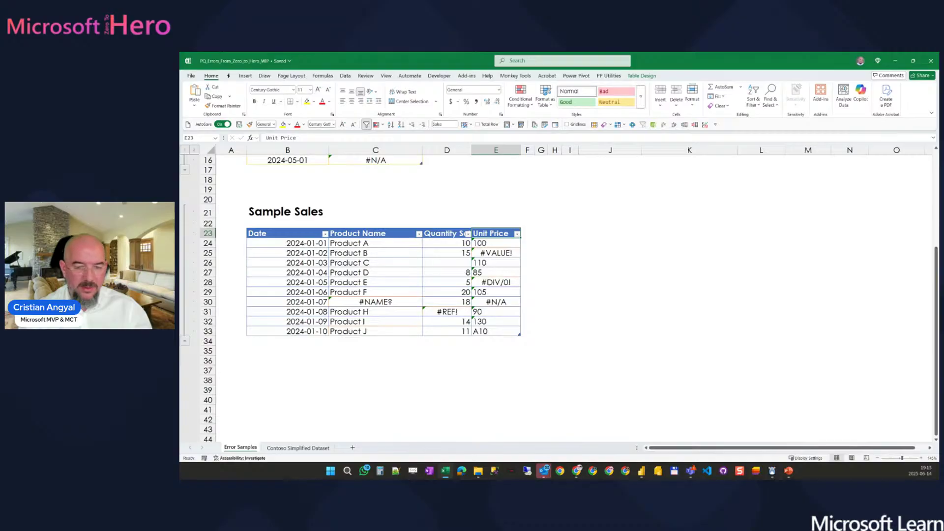
- Switch to the PQ_Errors_DEMO_MSFT_Zero_to_Hero report in Power BI Desktop and open its Power Query Editor
key(alt+Tab)
drag(938, 162, 681, 53)
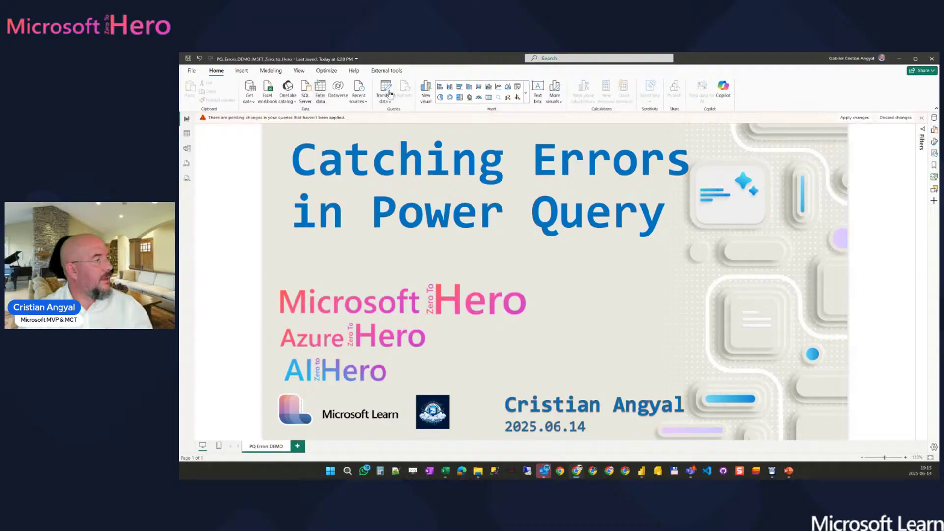
key(alt+Tab)
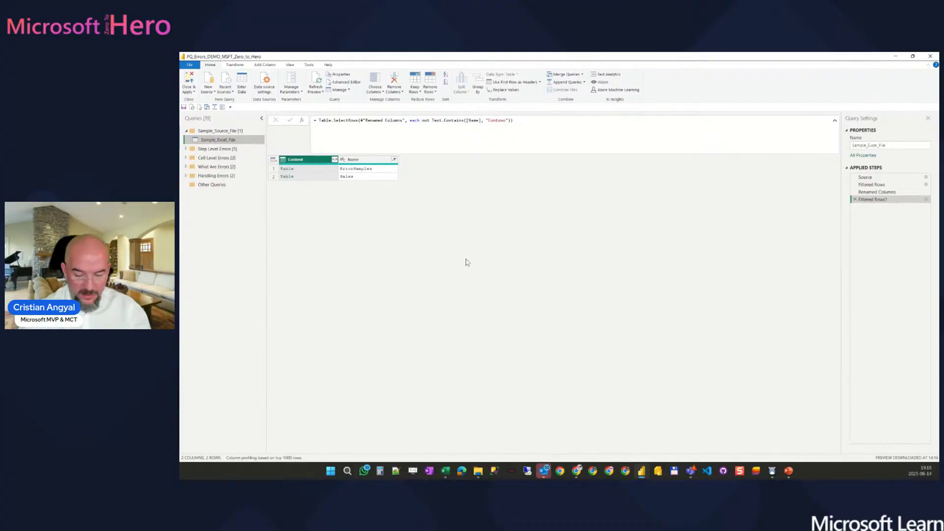
key(ctrl+shift+equal)
key(ctrl+shift+equal)
key(ctrl+shift+equal)
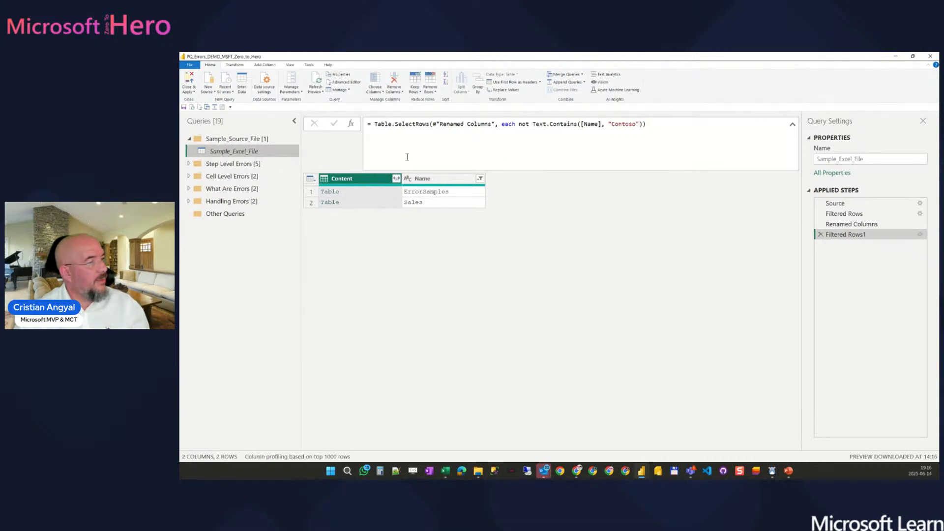
- Inspect the Source and Filtered Rows1 steps of the Sample_Excel_File query, including the file path and the ErrorSamples and Sales entries
click(867, 204)
drag(481, 124, 608, 124)
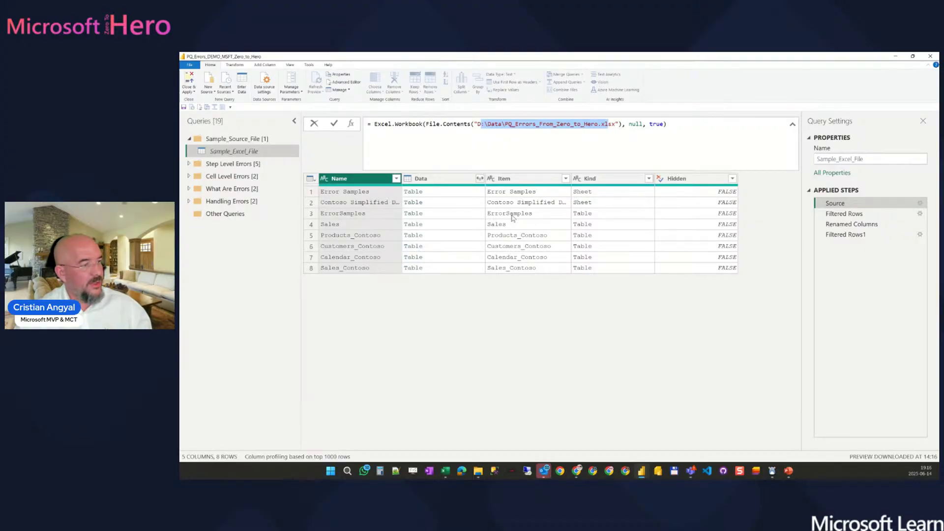
click(844, 236)
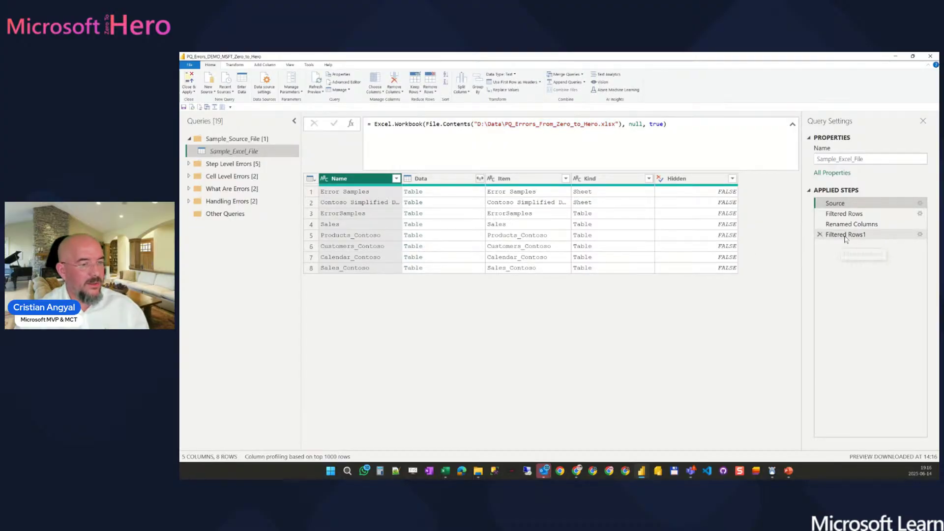
click(845, 240)
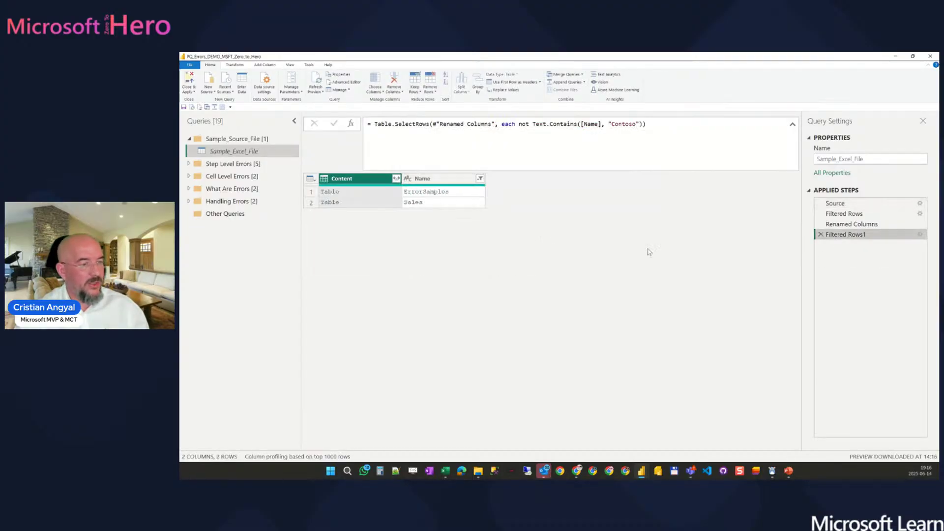
click(423, 193)
click(438, 203)
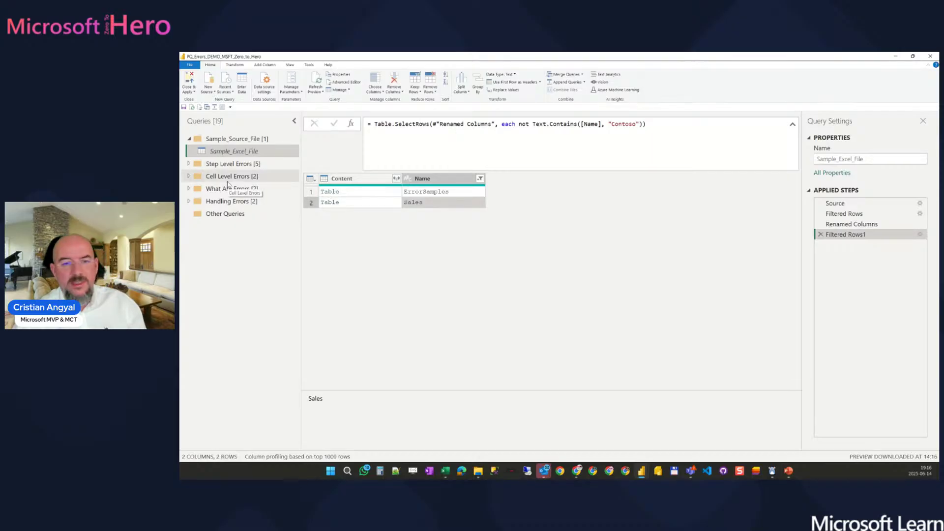
- Expand the Step Level Errors group and examine the DataSource_Error query's error message and source file settings, leaving them unedited
click(189, 163)
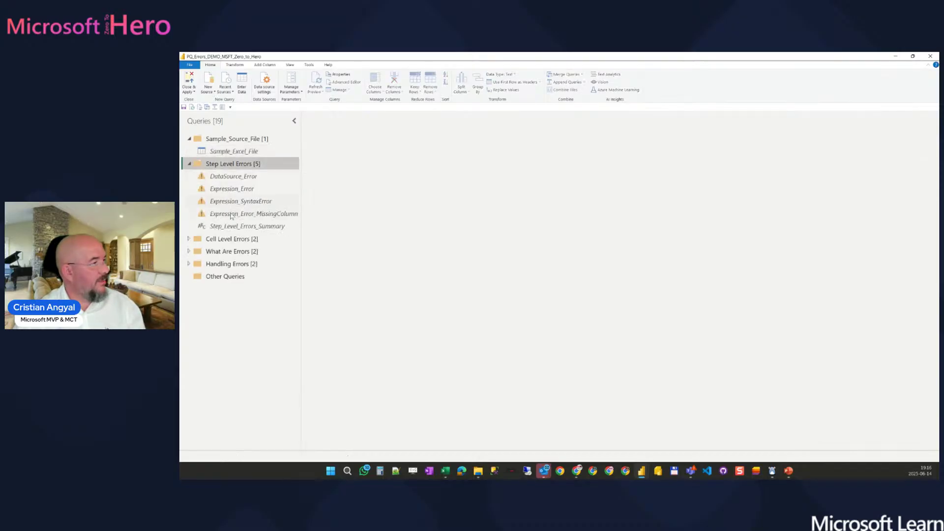
click(247, 176)
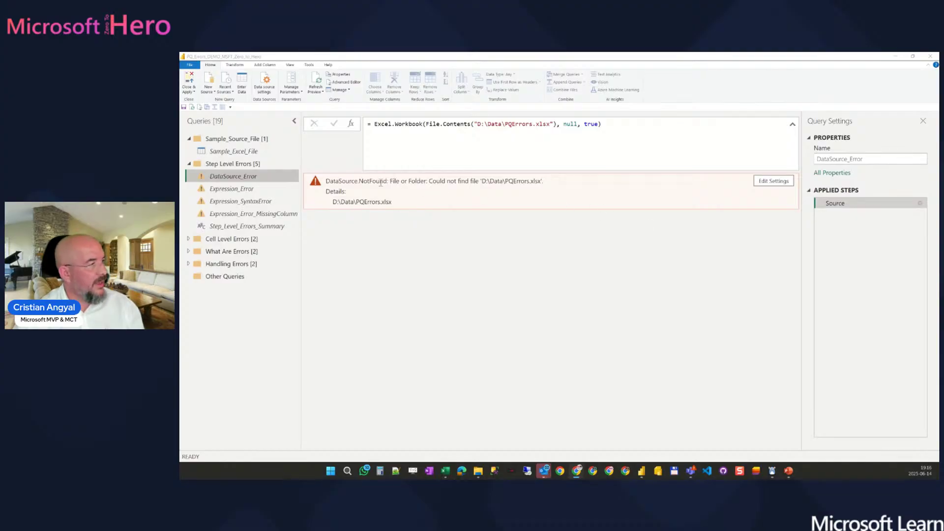
drag(389, 181, 326, 181)
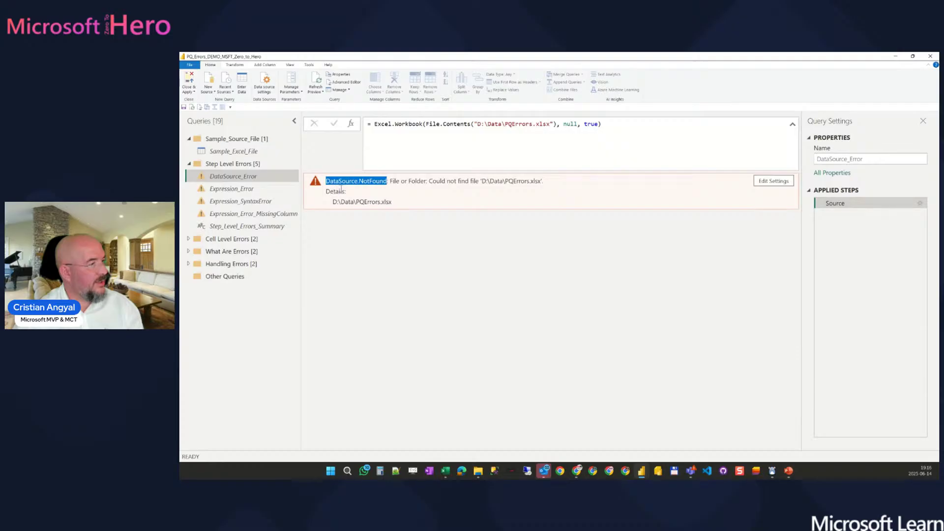
key(ctrl)
key(ctrl)
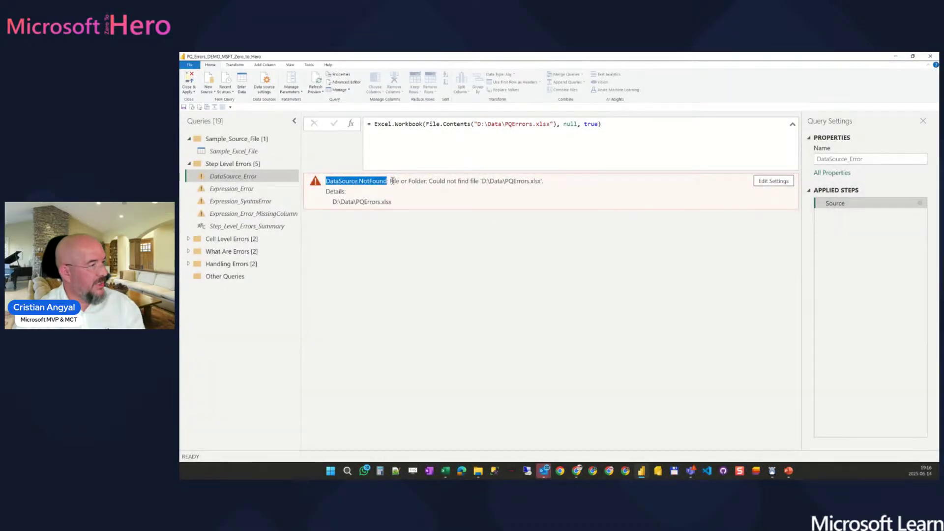
drag(391, 181, 565, 186)
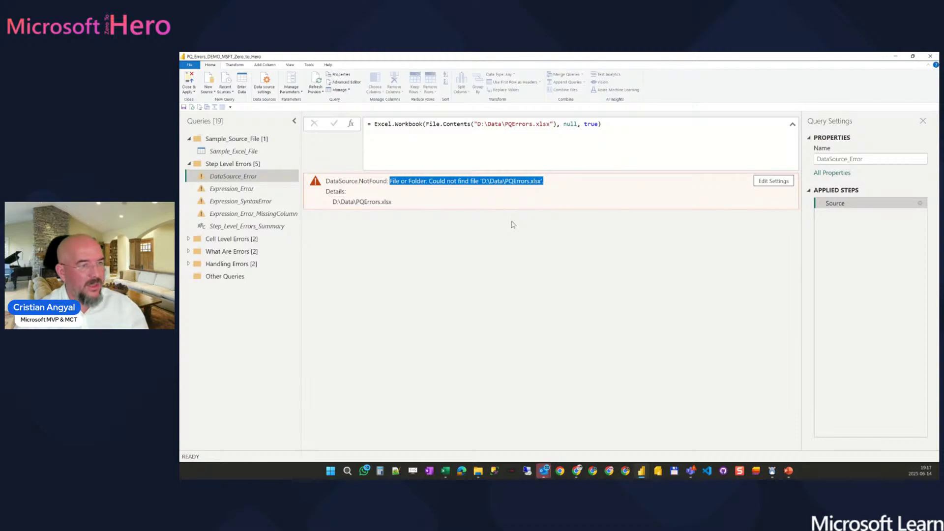
click(772, 182)
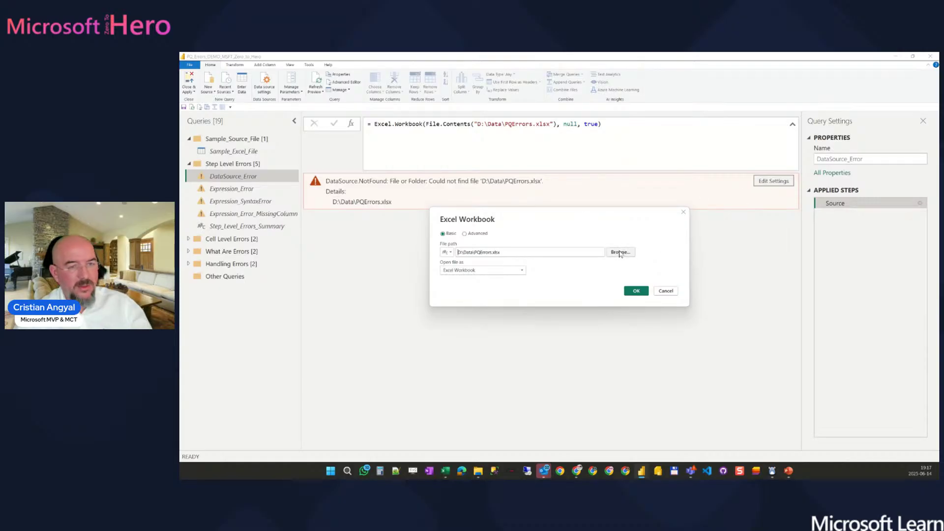
click(671, 292)
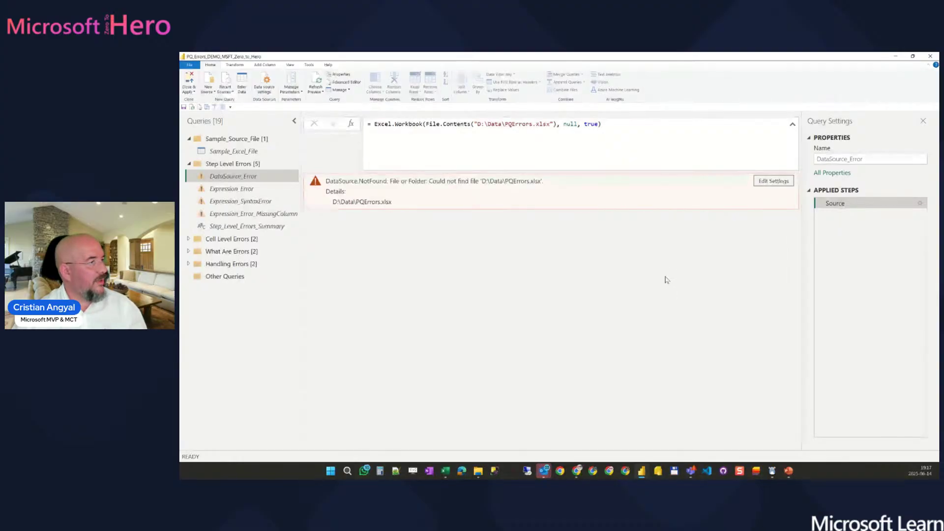
- Examine the Expression_Error query's error message and compare the name it mentions with the Navigation step's formula
click(258, 189)
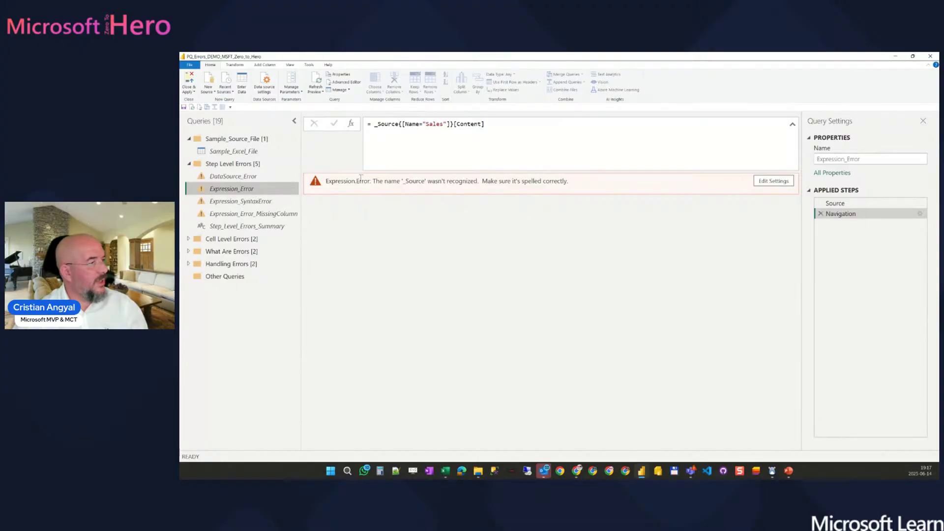
drag(369, 179, 323, 193)
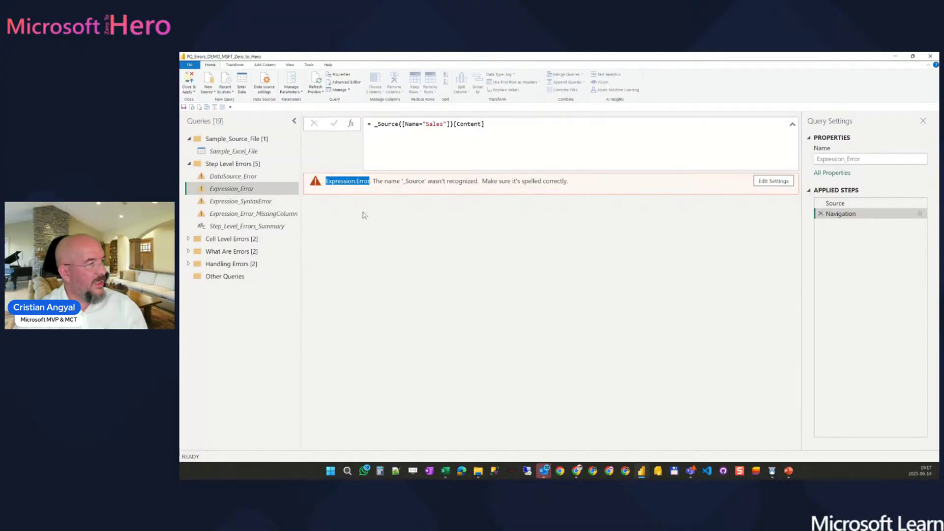
click(374, 181)
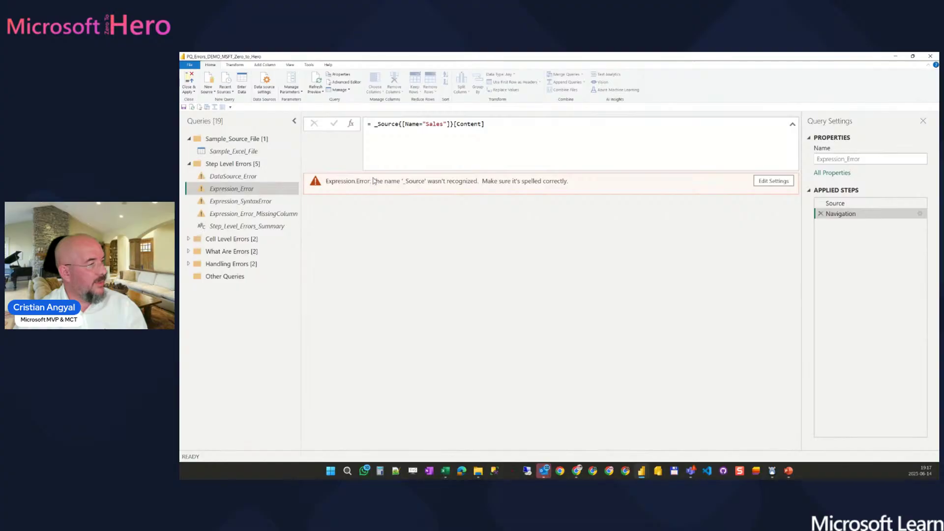
drag(373, 181, 574, 183)
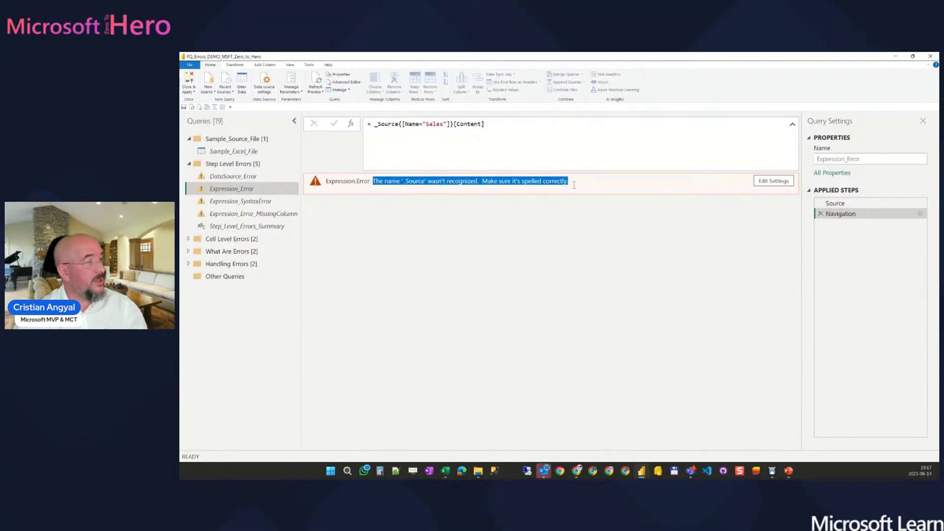
click(564, 237)
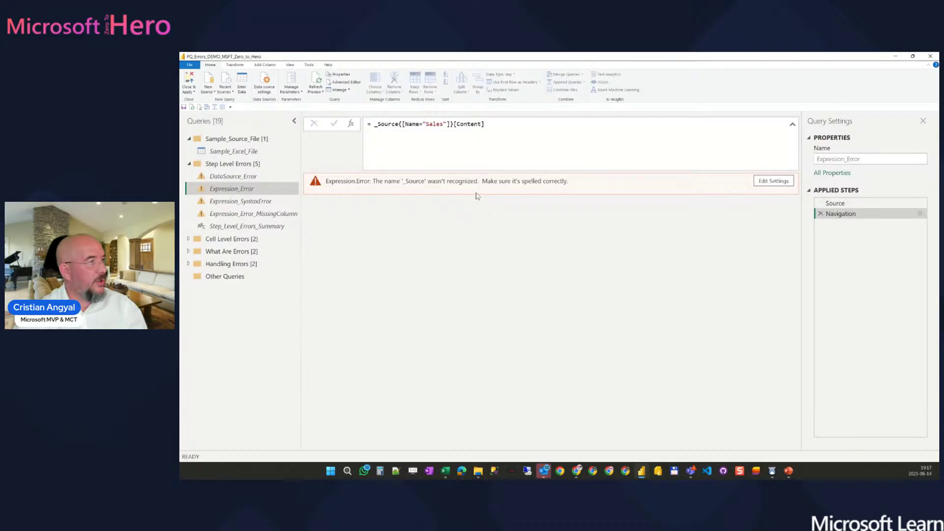
drag(398, 124, 374, 124)
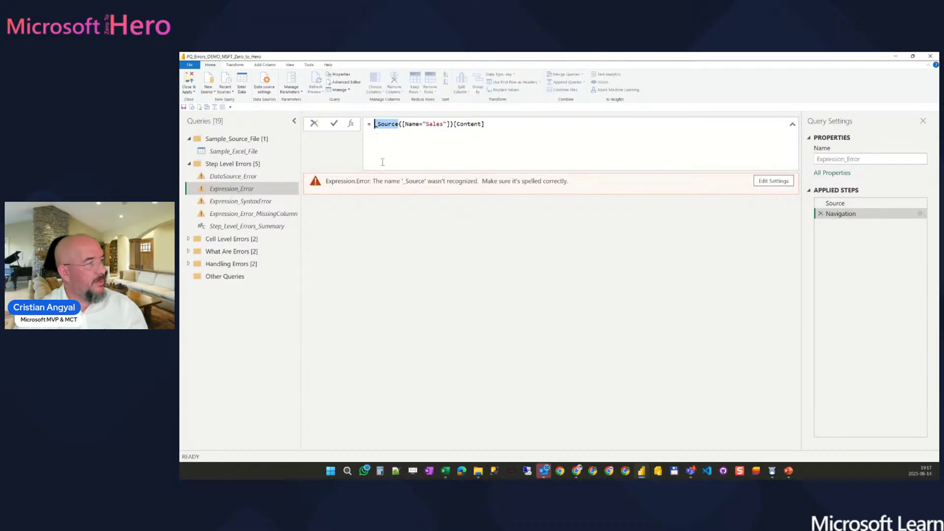
click(391, 190)
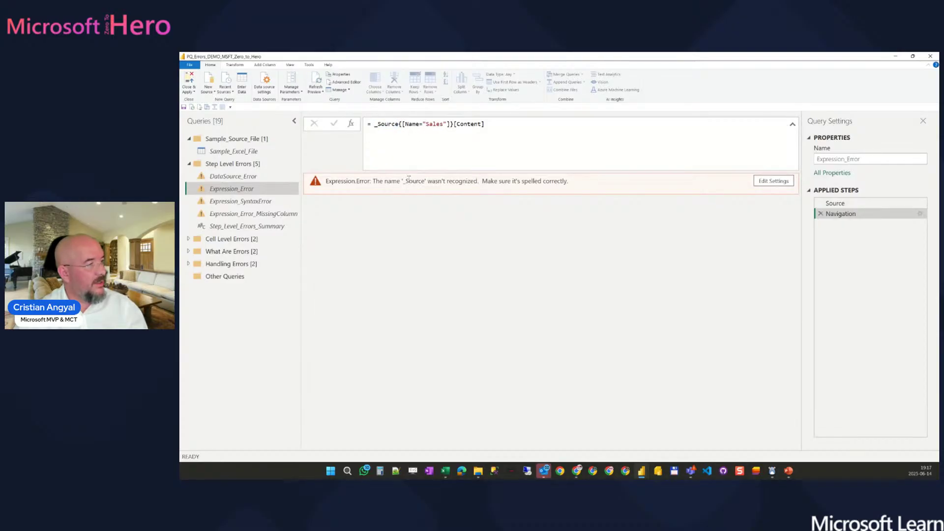
drag(402, 180, 425, 188)
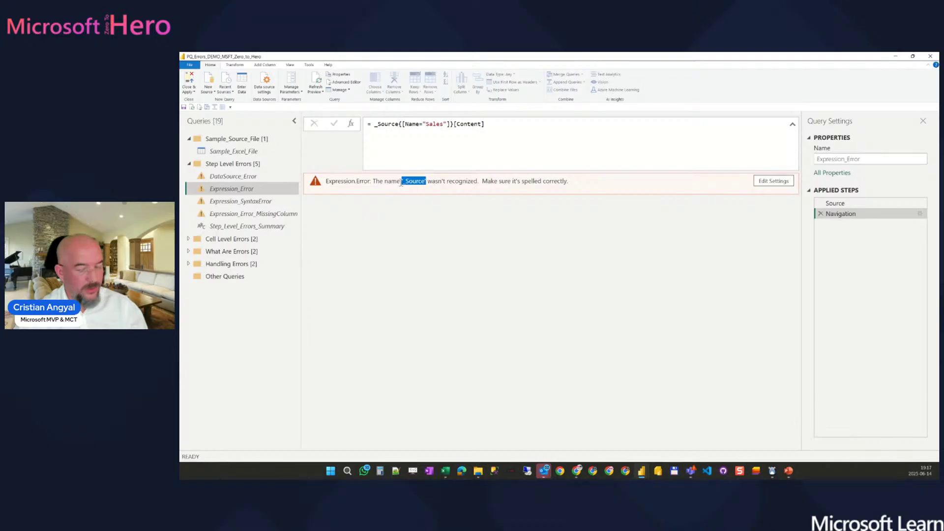
key(ctrl+shift+equal)
click(456, 197)
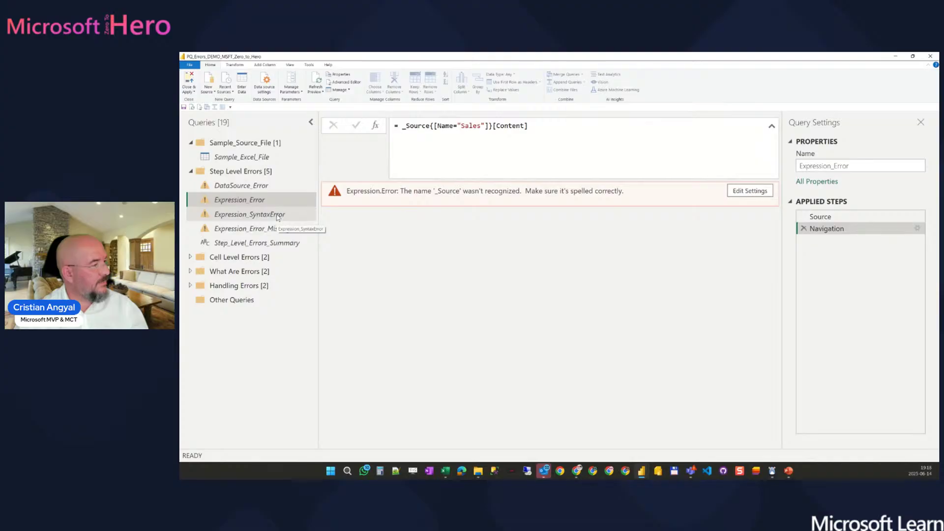
- Examine the Expression_SyntaxError query's error message and its Navigation and Changed Type steps
click(308, 219)
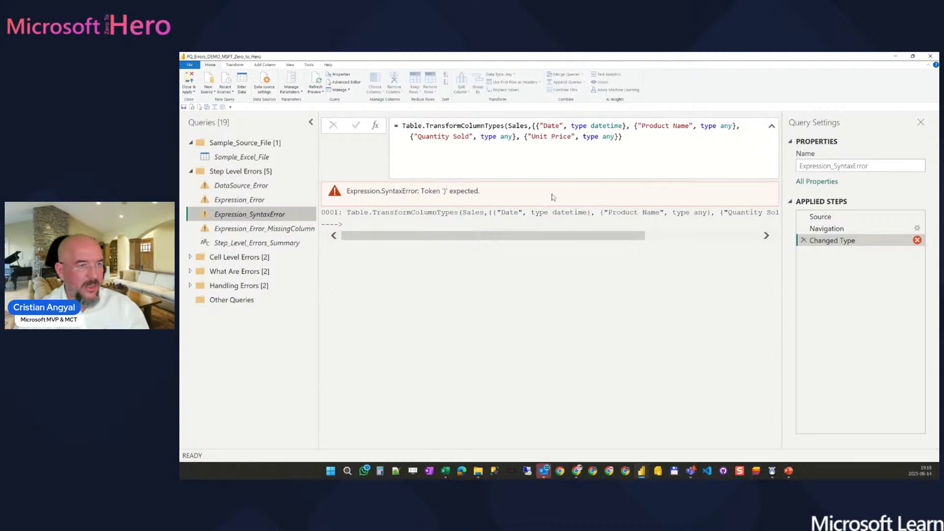
drag(440, 191, 334, 199)
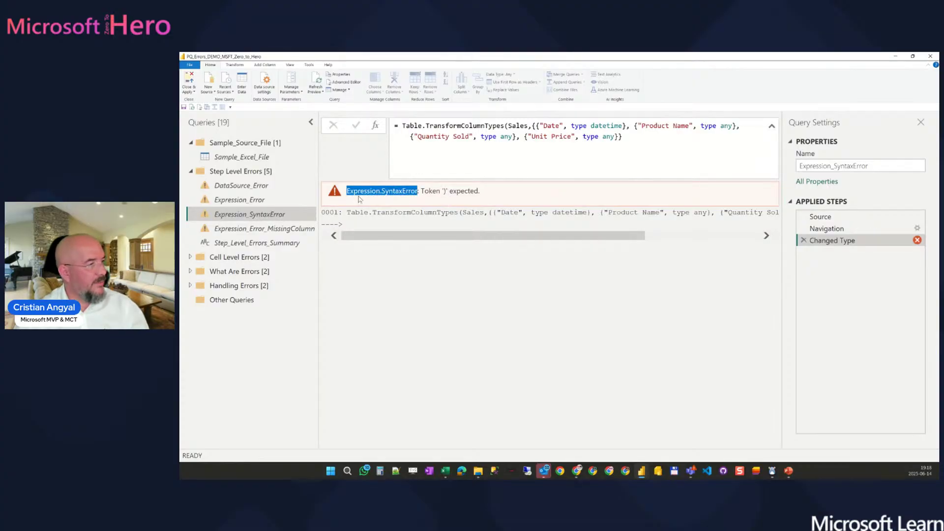
key(ctrl)
key(ctrl)
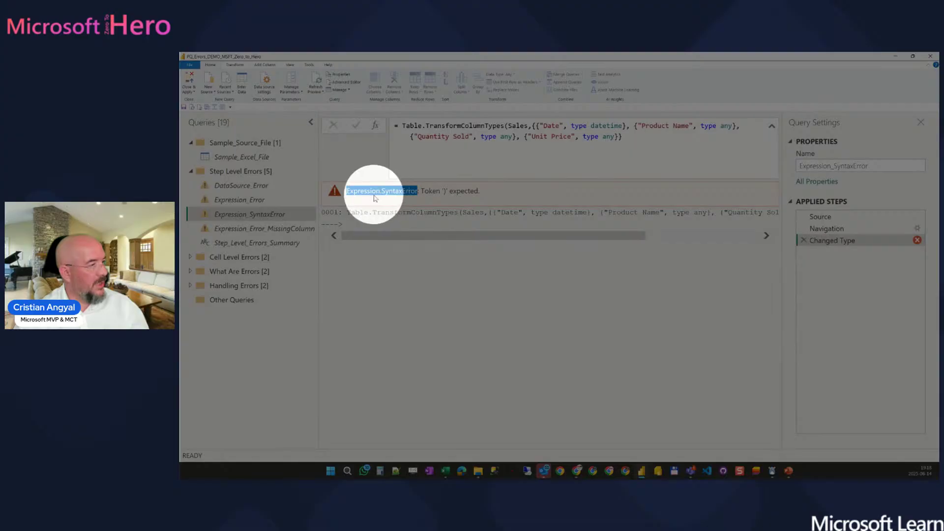
click(376, 198)
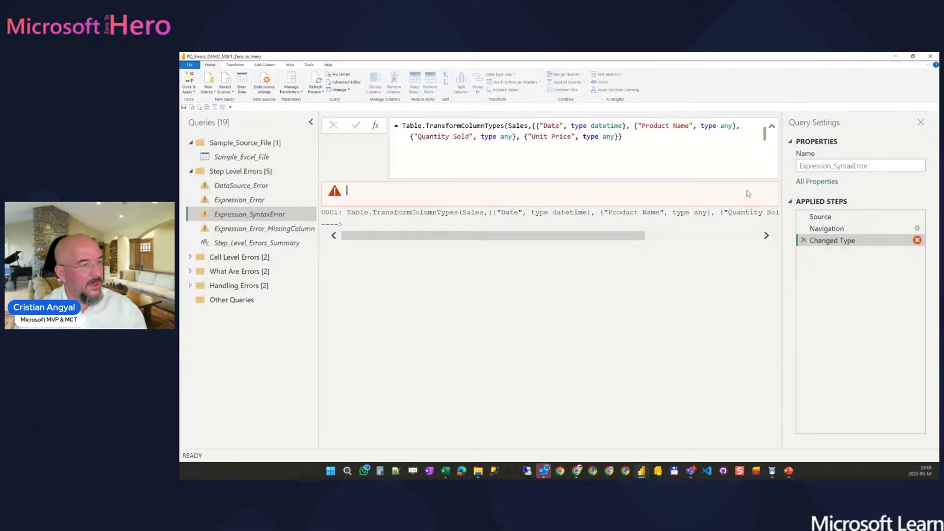
click(827, 229)
click(832, 240)
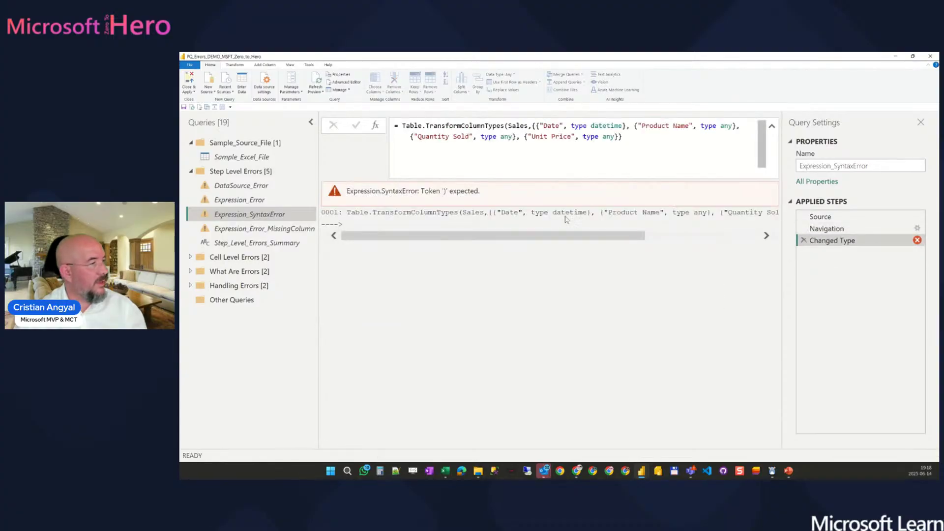
drag(420, 191, 480, 193)
click(440, 191)
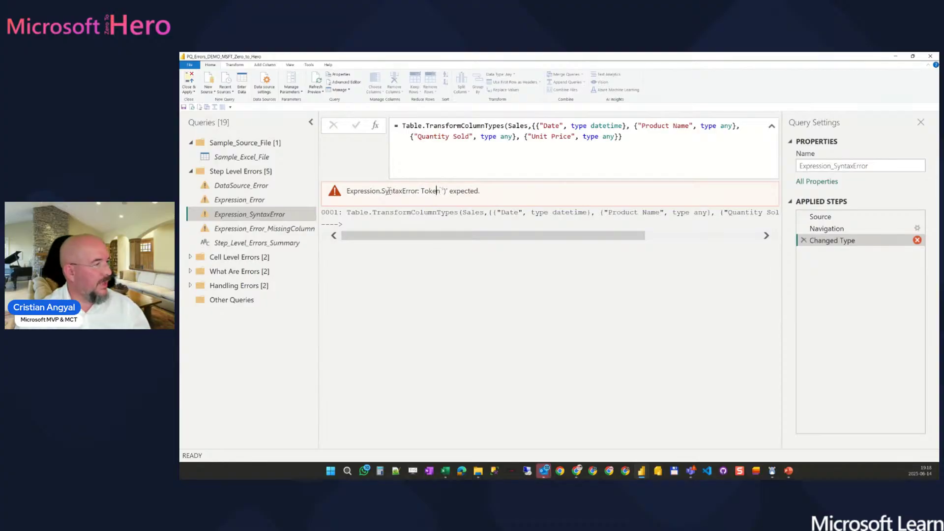
- Examine the Expression_Error_MissingColumn query's error message and its Source step's reference to Sample_Excel_File
click(280, 231)
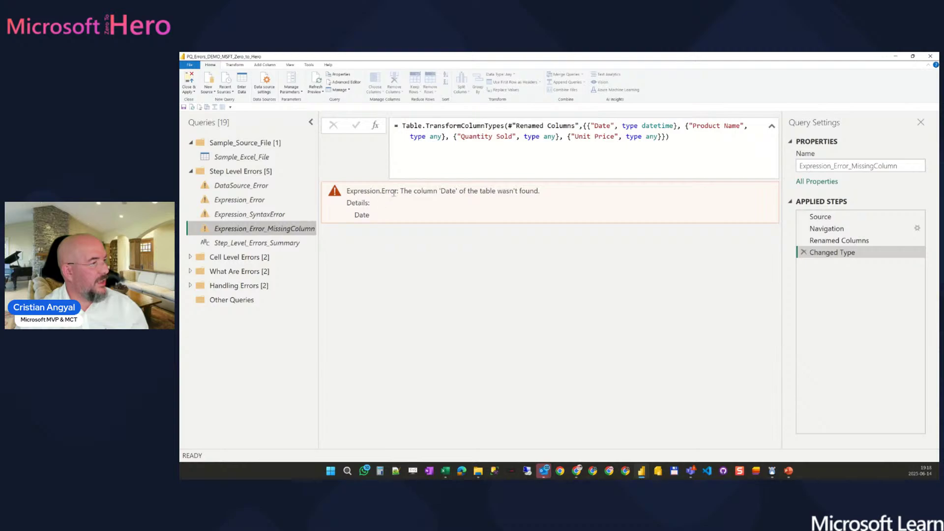
drag(397, 191, 549, 196)
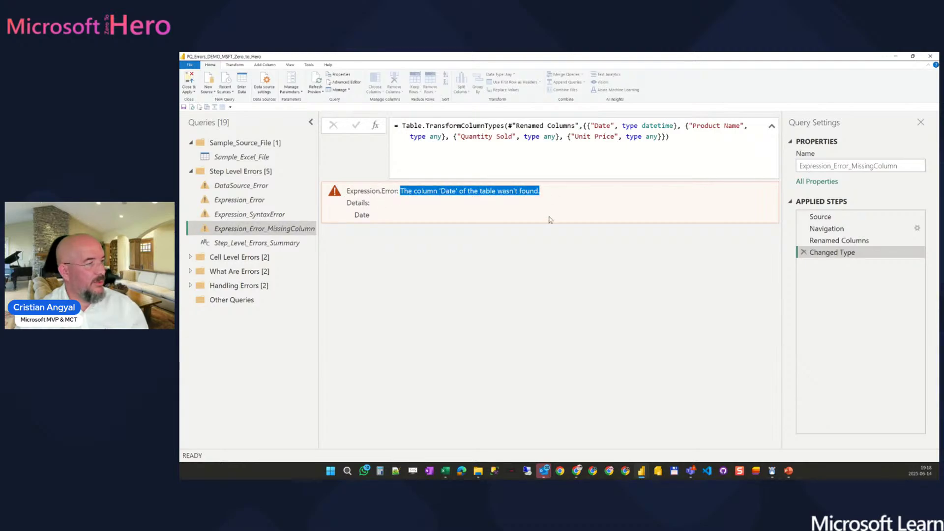
click(819, 217)
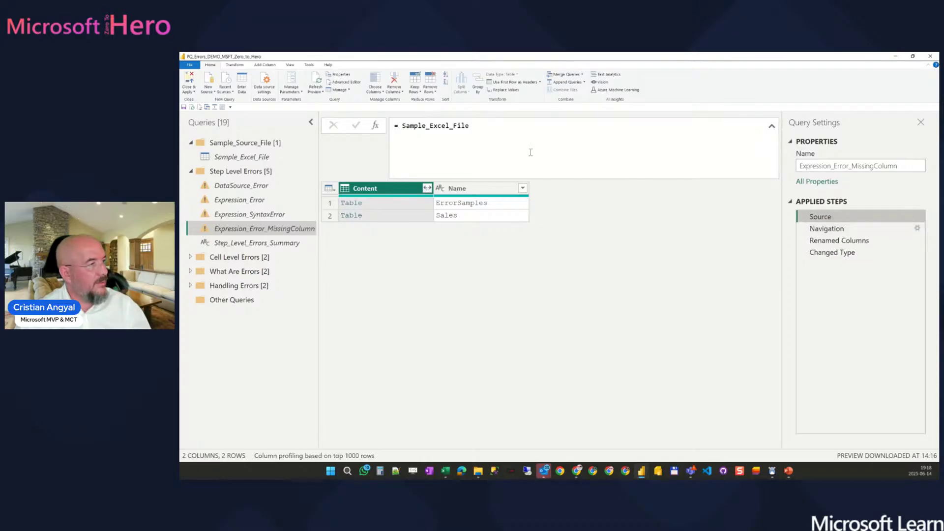
drag(406, 126, 470, 126)
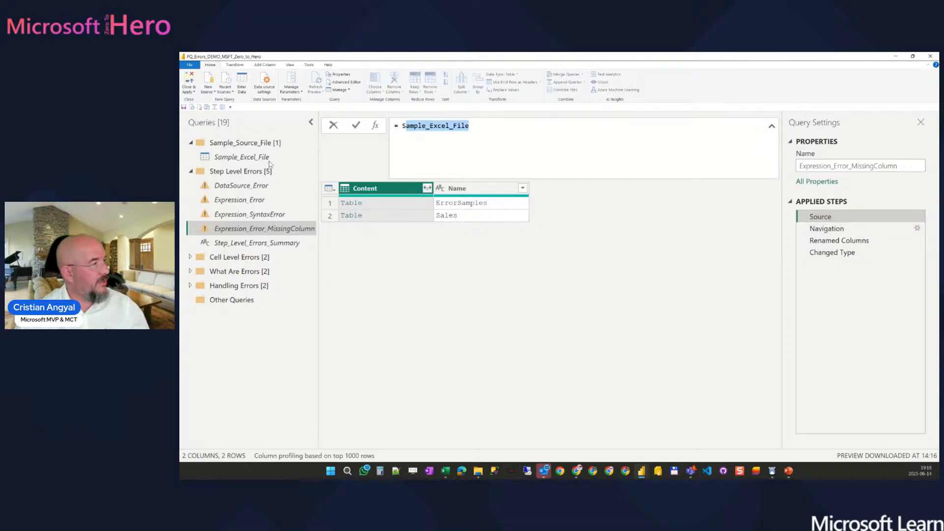
key(ctrl)
key(ctrl)
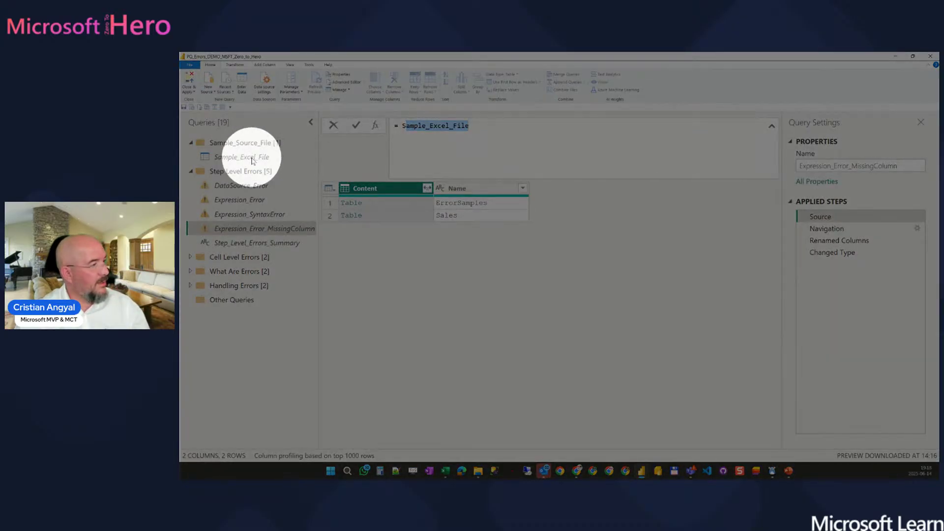
key(Escape)
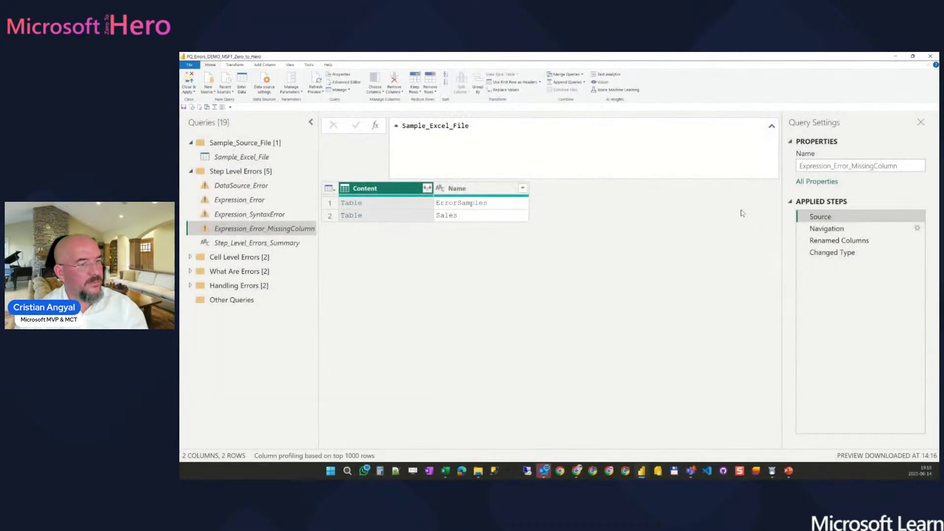
- Delete the Renamed Columns, Changed Type and Navigation steps from the Expression_Error_MissingColumn query, keeping only Source
click(816, 229)
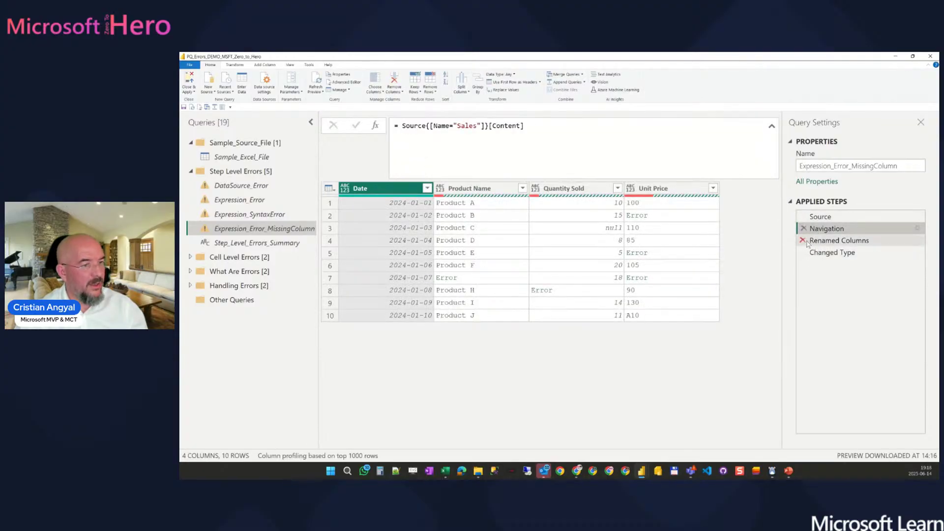
click(802, 240)
click(634, 277)
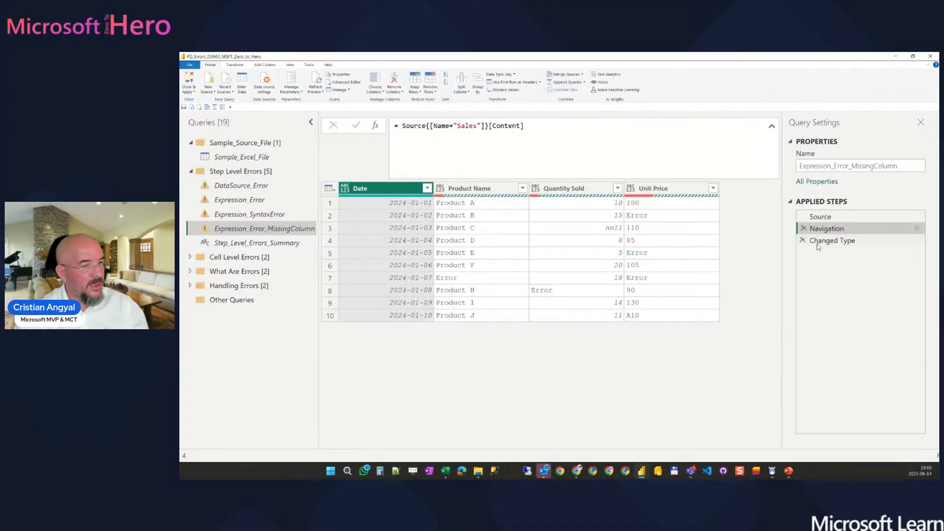
click(803, 240)
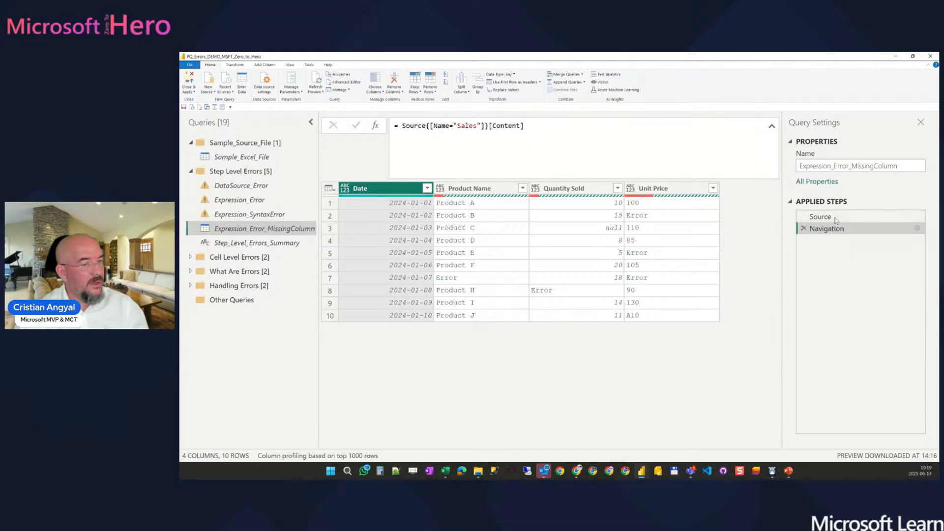
click(826, 217)
click(824, 229)
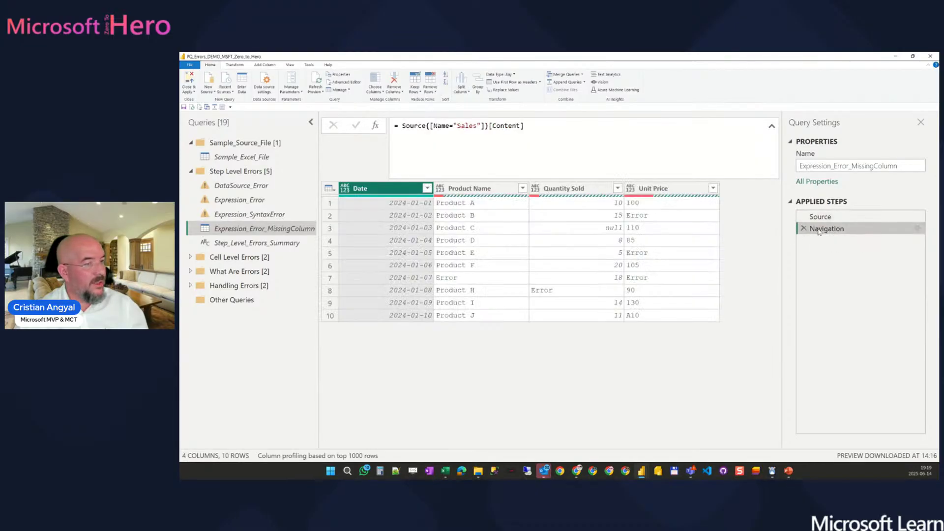
click(803, 228)
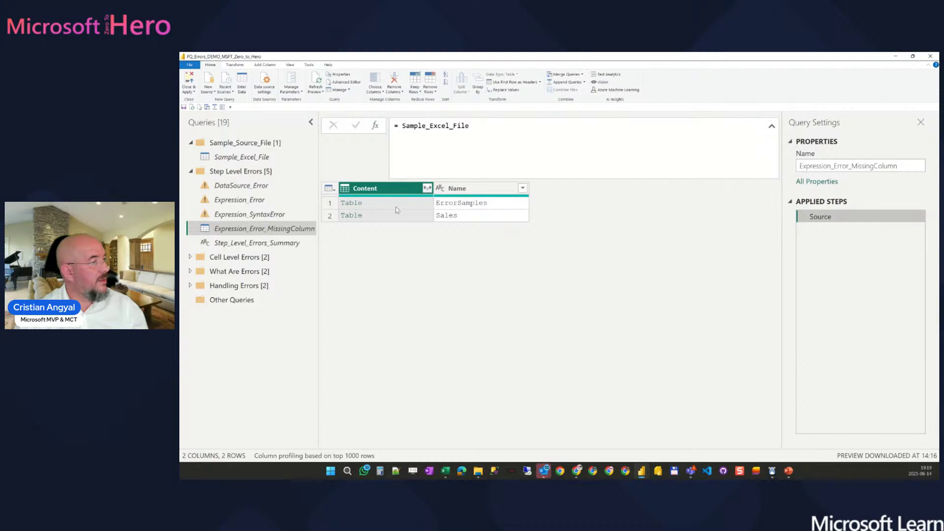
- Drill into the Sales table from the Source step of the Expression_Error_MissingColumn query
click(352, 218)
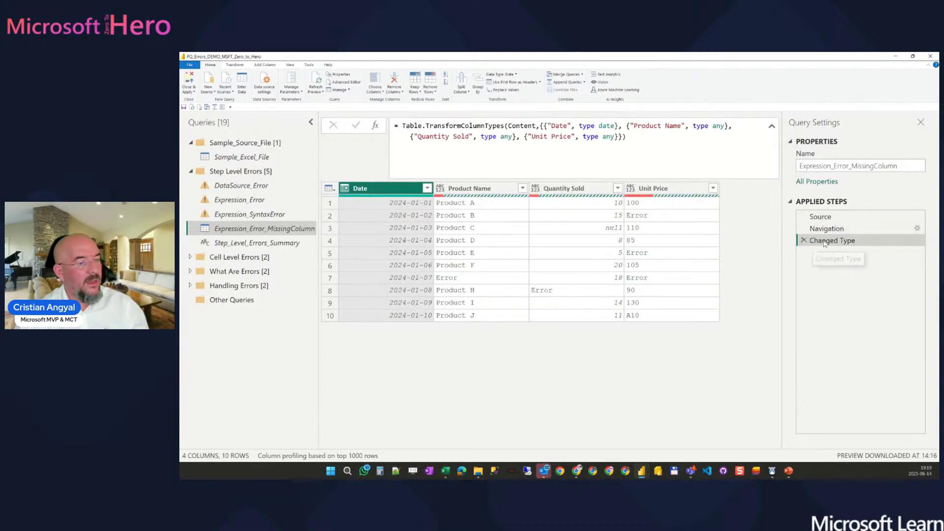
drag(791, 235, 910, 248)
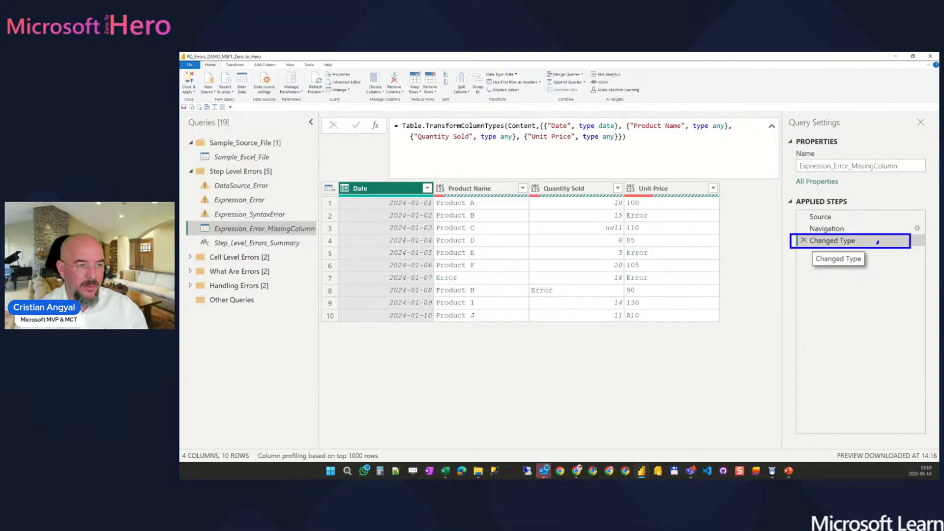
key(Escape)
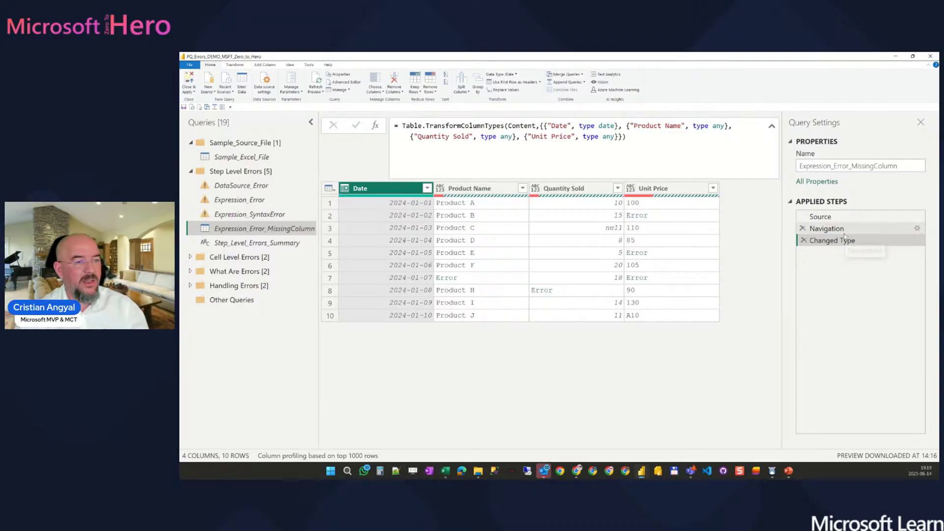
- Insert a rename of the Date column to Dates after the Navigation step, ahead of Changed Type
click(844, 232)
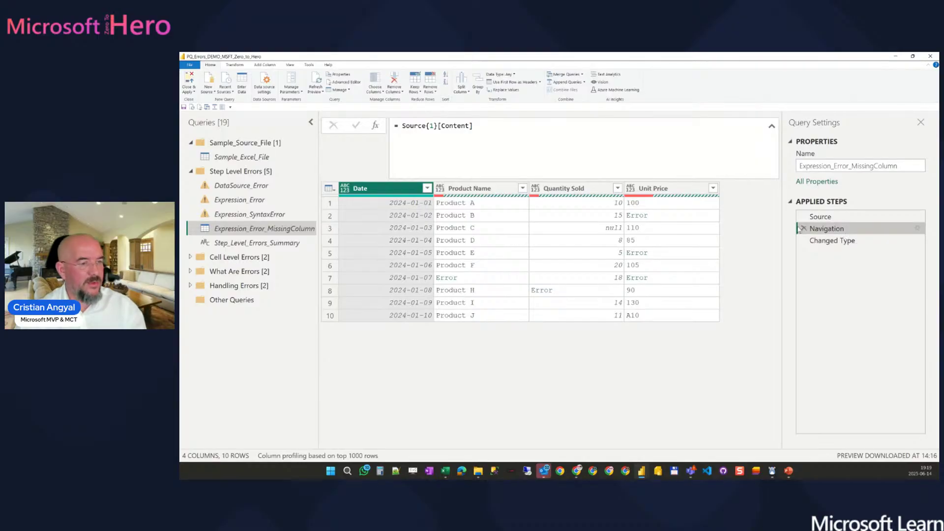
click(390, 193)
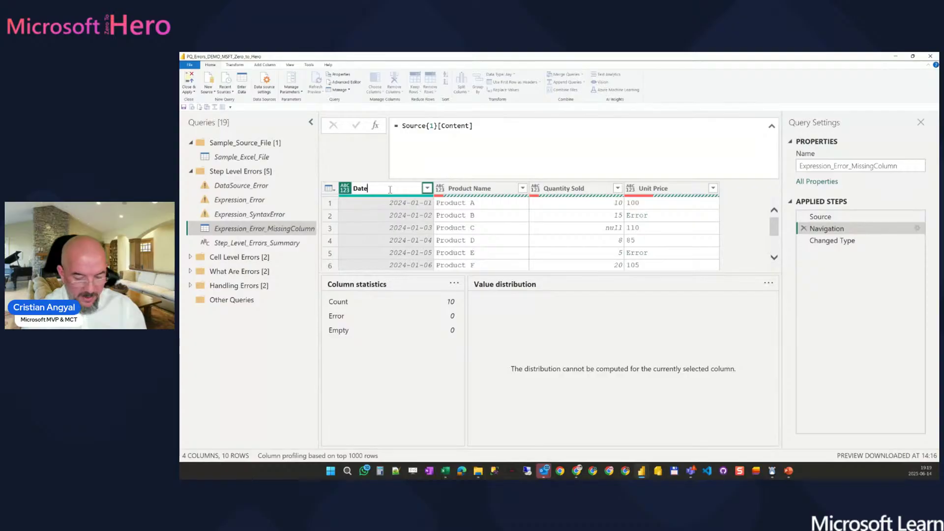
text(s)
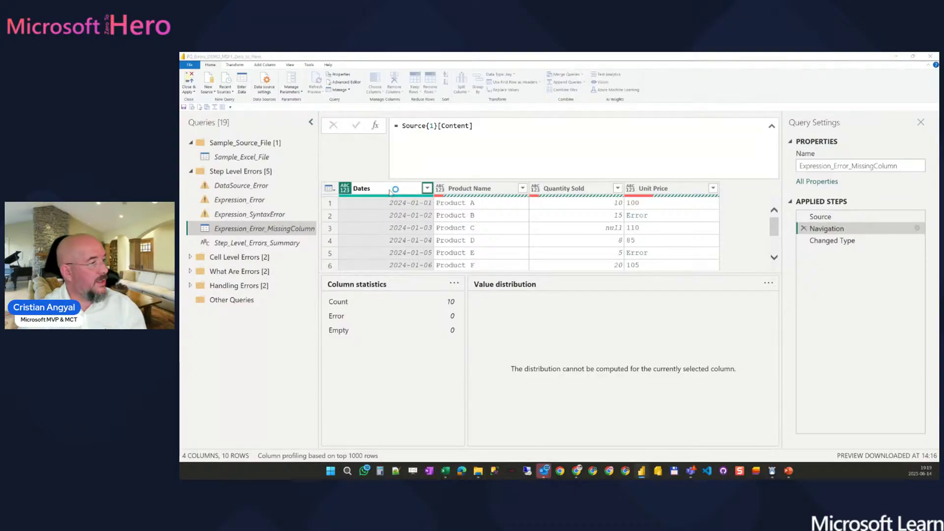
key(Return)
click(632, 276)
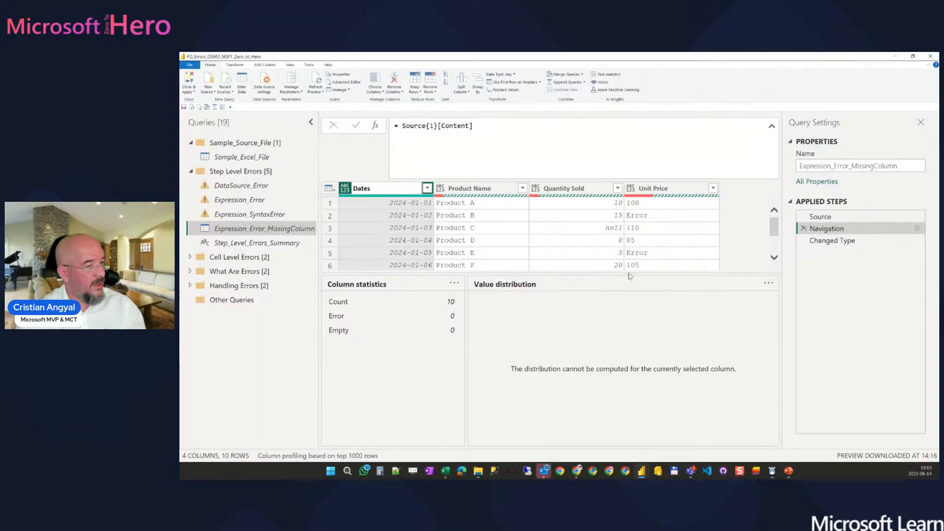
- Examine the Changed Type step's error and compare the column it names with the column reference in the formula
click(841, 253)
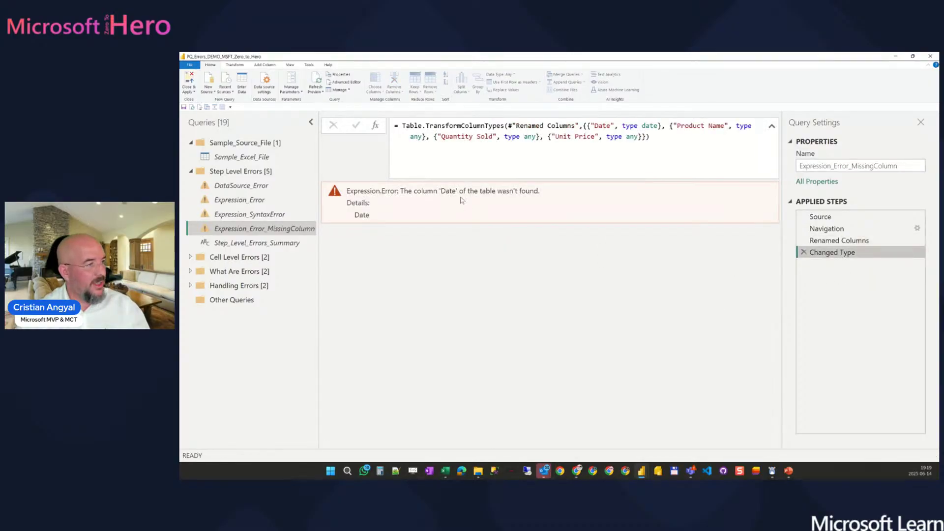
drag(457, 191, 441, 191)
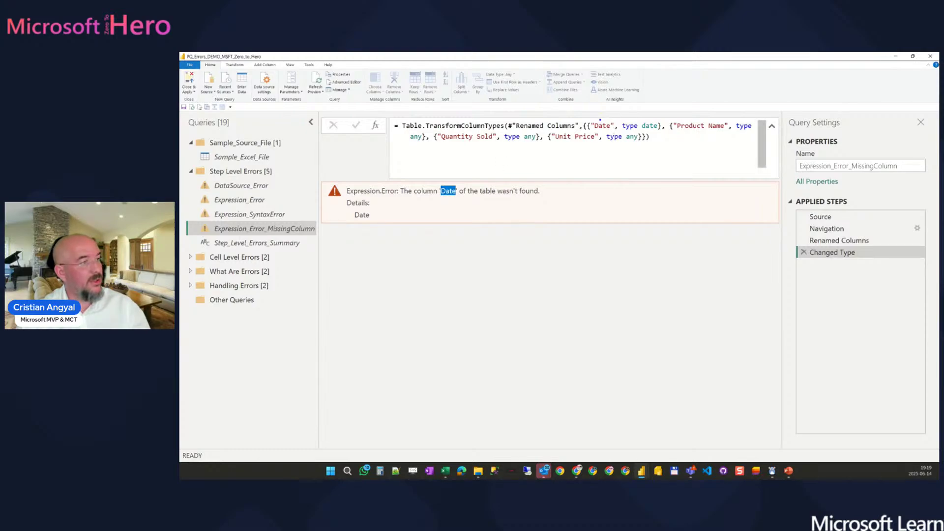
mouse_move(572, 117)
mouse_down()
mouse_move(668, 137)
mouse_move(686, 158)
mouse_up()
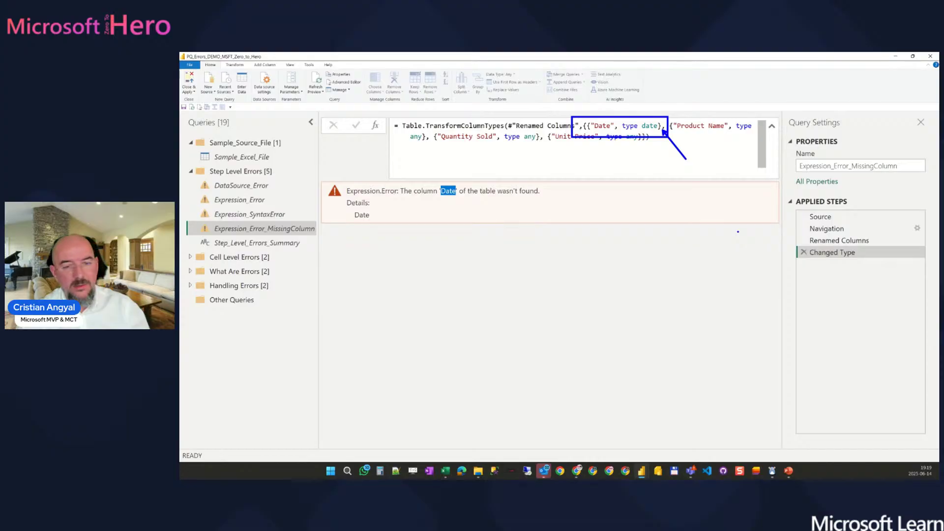
key(Escape)
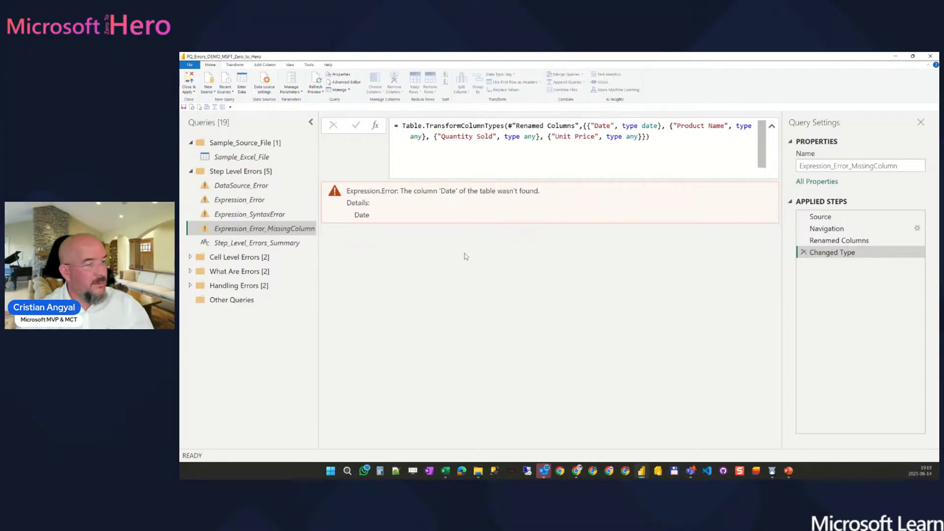
- Read the data source path and formula spelling reminders in the Source step of the Step_Level_Errors_Summary query
click(310, 242)
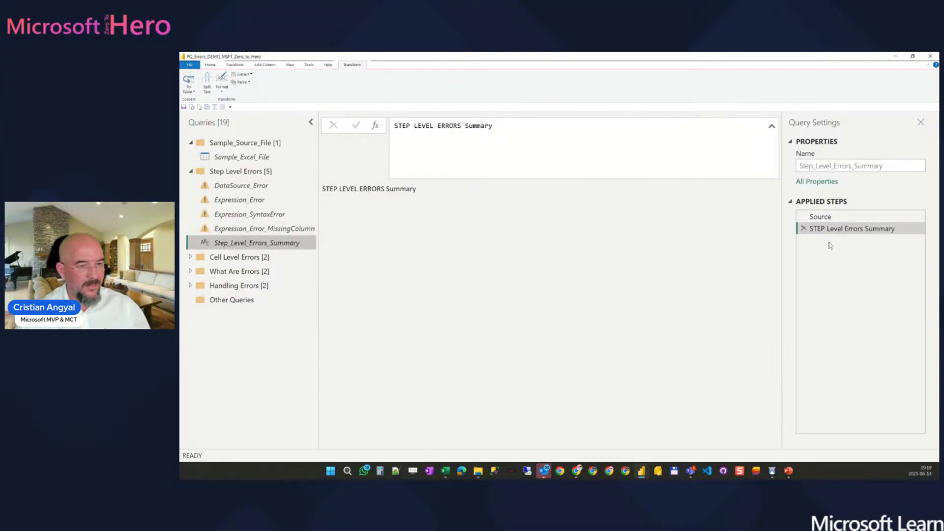
click(834, 217)
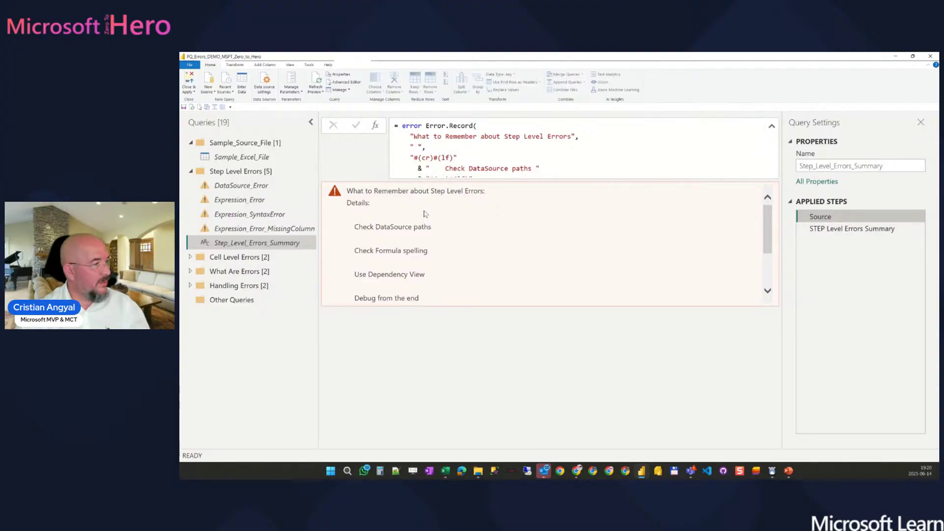
drag(351, 228, 457, 232)
click(456, 231)
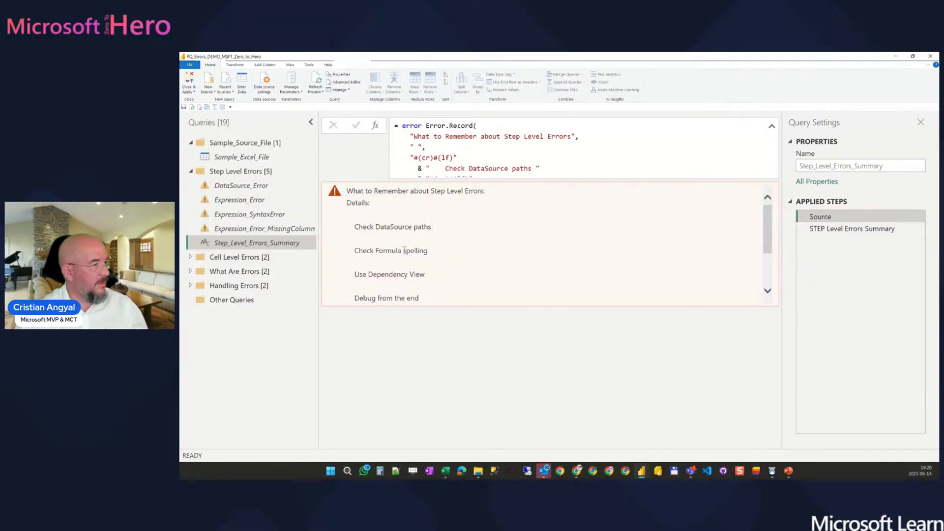
drag(445, 258, 349, 258)
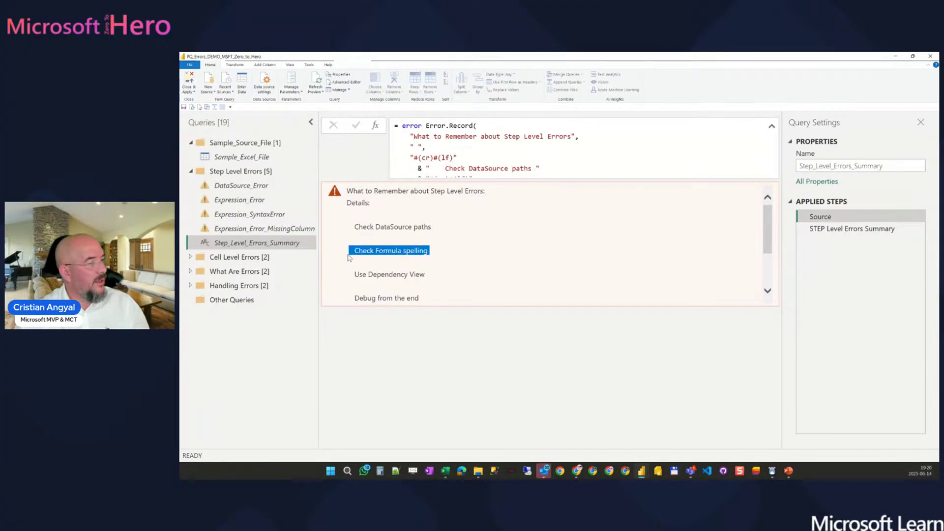
click(399, 252)
drag(403, 251, 442, 256)
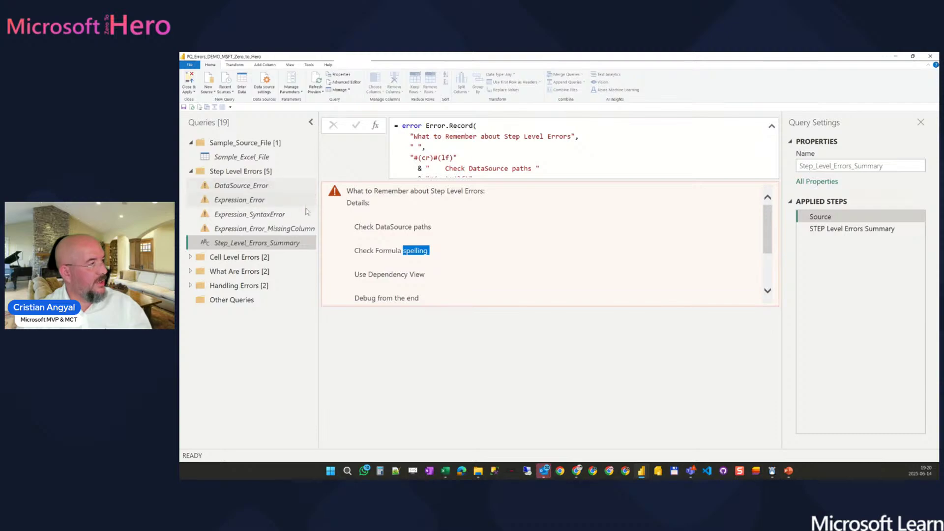
- Review the Use Dependency View reminder and locate the Query Dependencies command without running it
drag(355, 274, 447, 274)
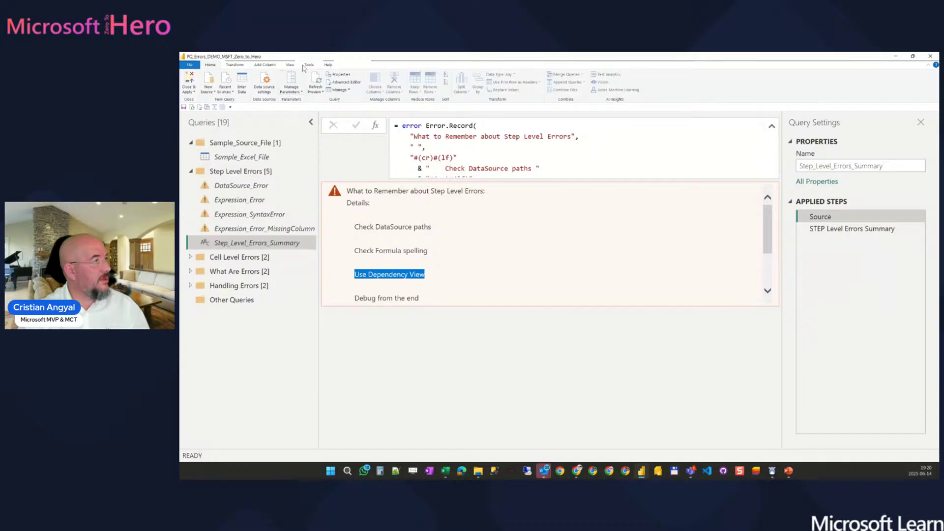
click(290, 65)
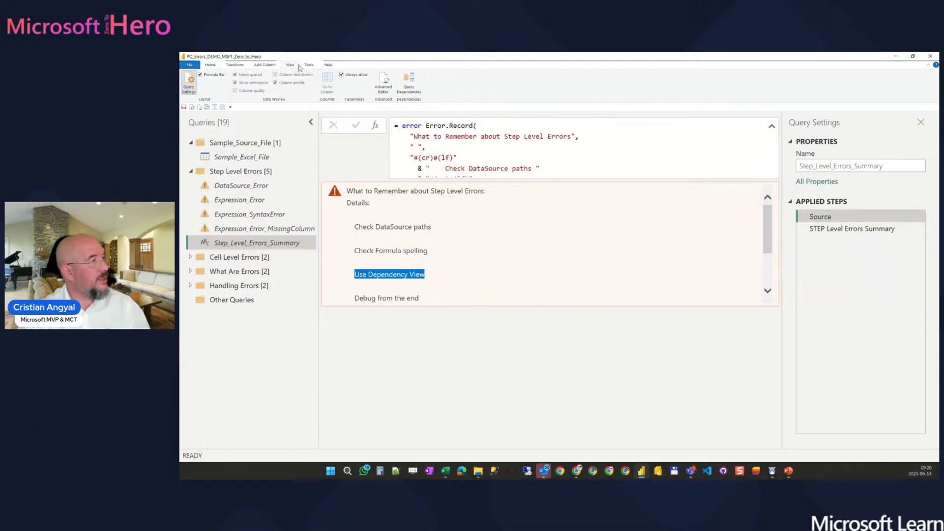
key(ctrl)
key(ctrl)
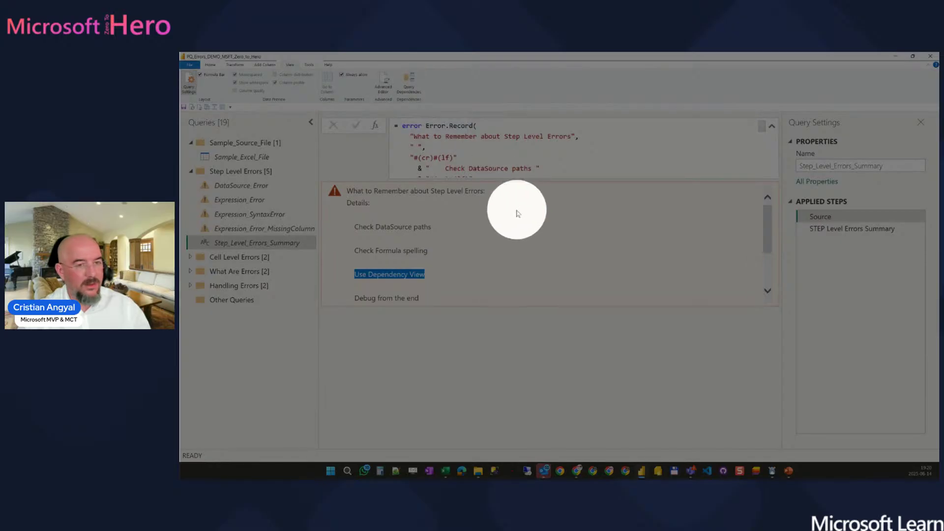
key(ctrl)
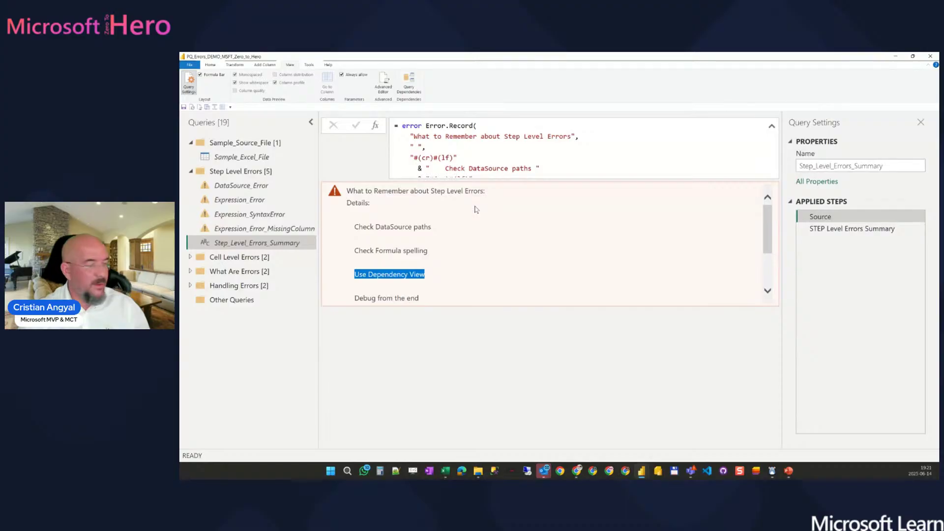
- Read the summary's further reminders about debugging from the end and avoiding Formula Firewall errors
scroll(430, 267, down, 1)
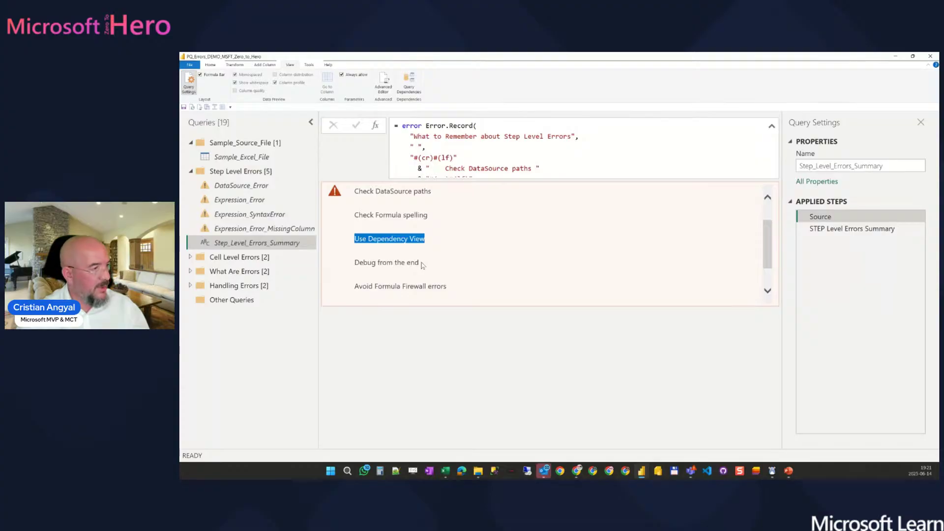
click(421, 265)
drag(449, 288, 362, 295)
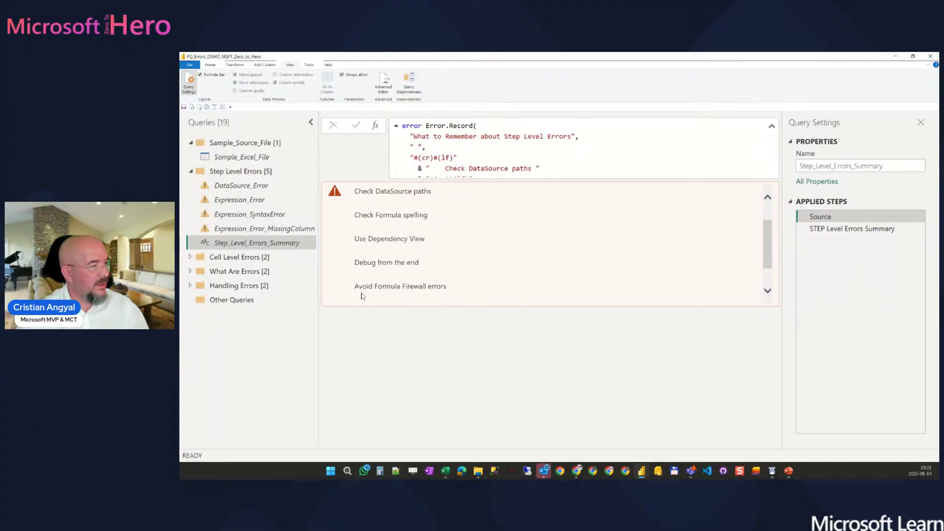
scroll(362, 295, down, 1)
drag(354, 250, 454, 249)
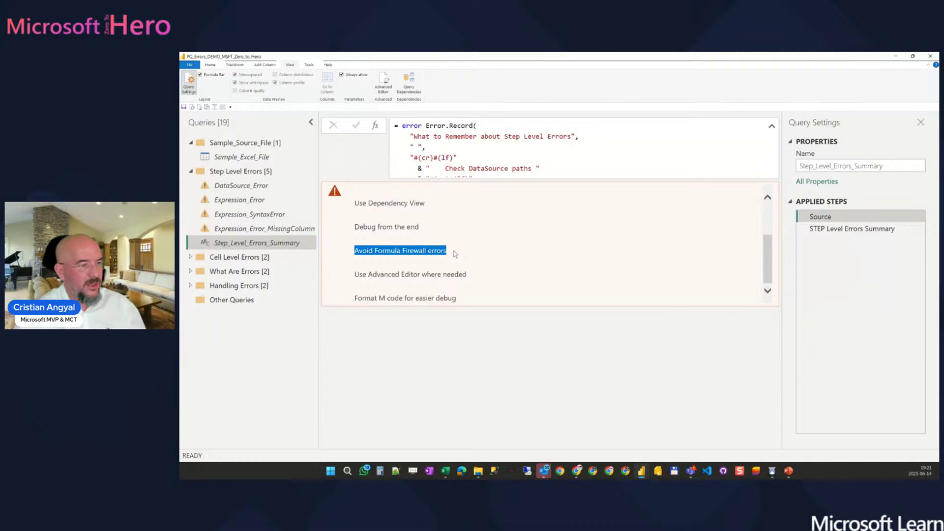
click(411, 252)
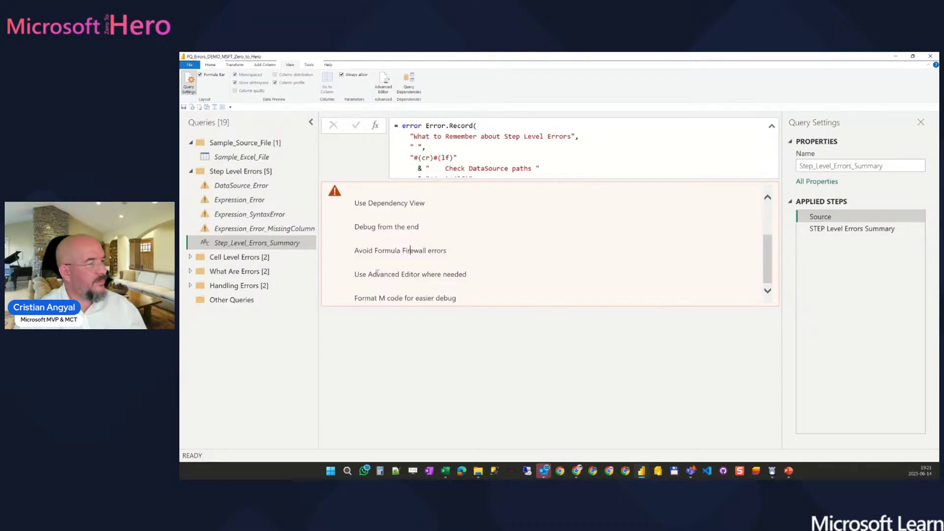
- Review the Use Advanced Editor reminder and view the full M code of Step_Level_Errors_Summary in the Advanced Editor, leaving it unchanged
drag(368, 273, 485, 280)
click(486, 285)
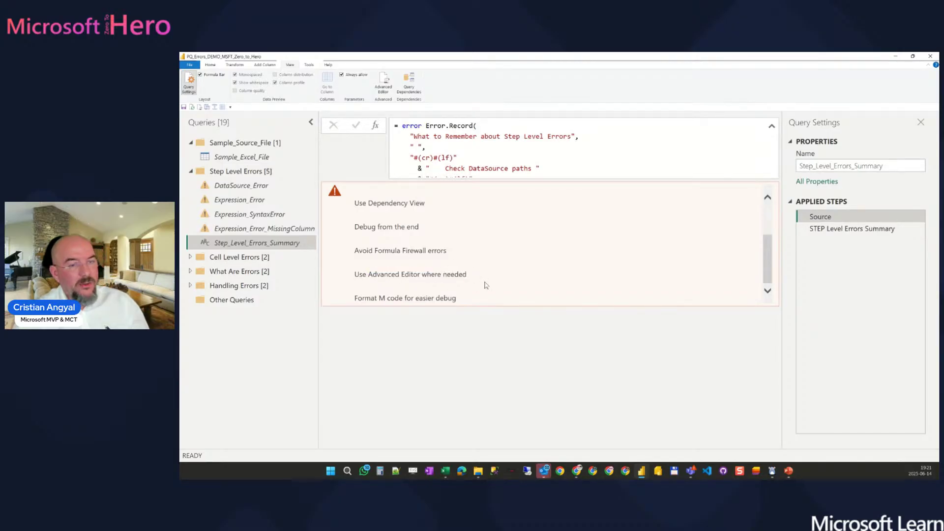
click(390, 93)
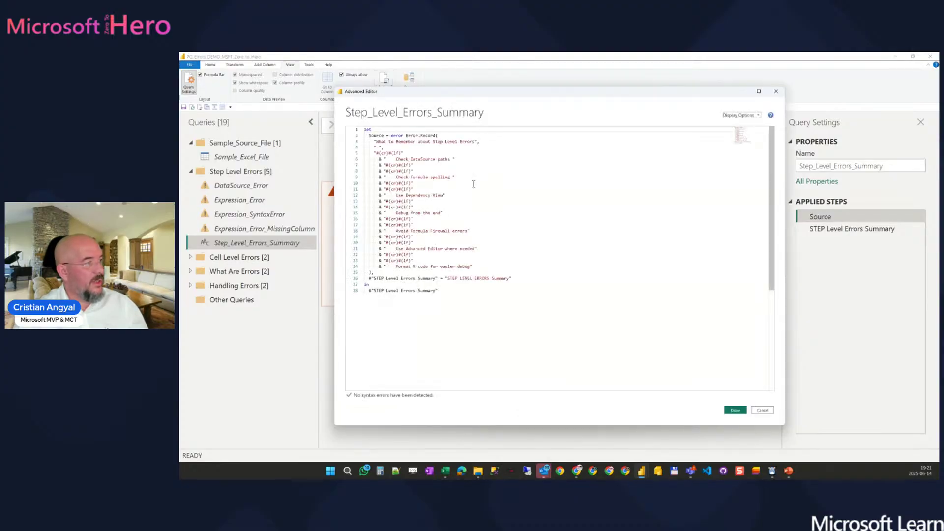
ctrl+scroll(464, 212, up, 2)
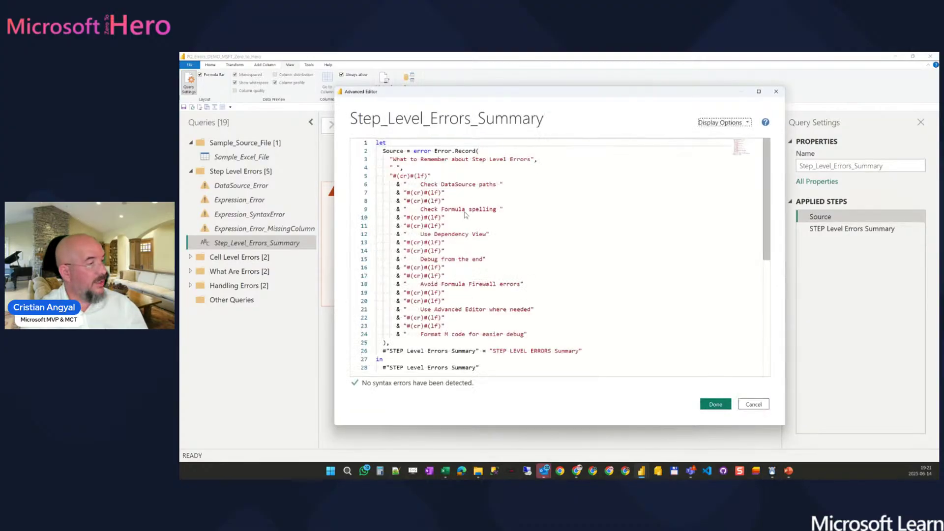
scroll(465, 221, down, 5)
scroll(465, 229, up, 5)
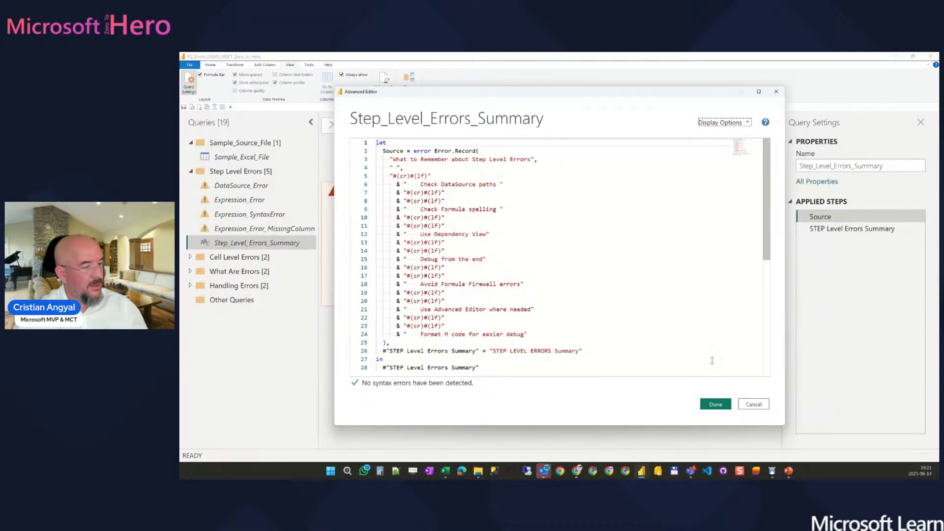
click(752, 403)
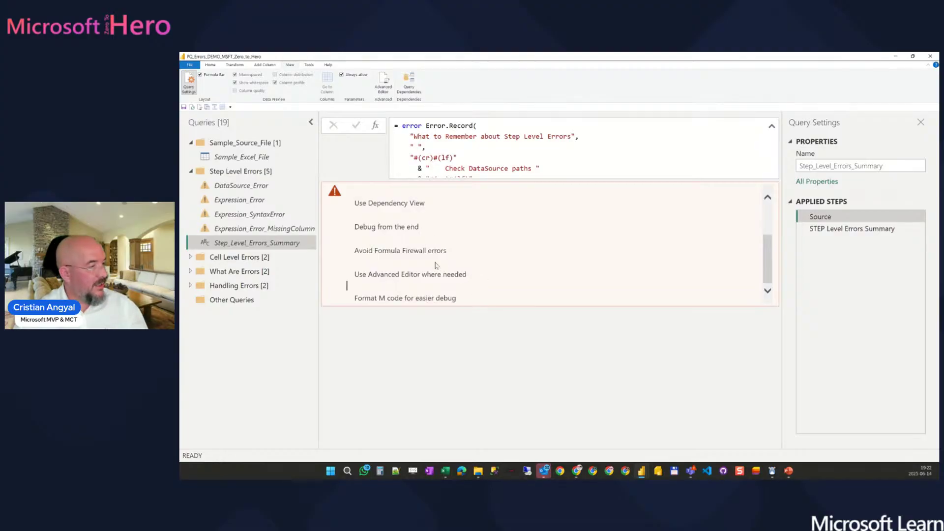
- Read the reminder about formatting M code for easier debugging and return to the query's STEP Level Errors Summary step
drag(477, 301, 354, 299)
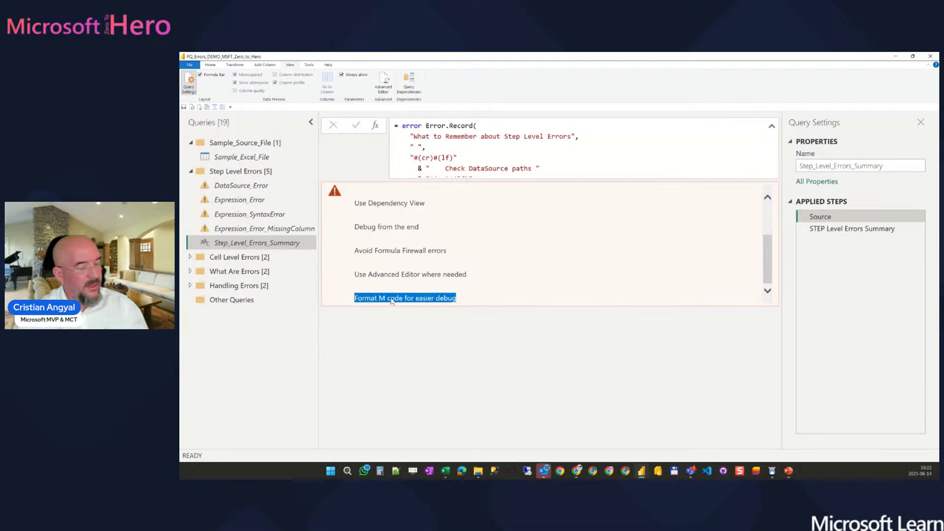
click(457, 303)
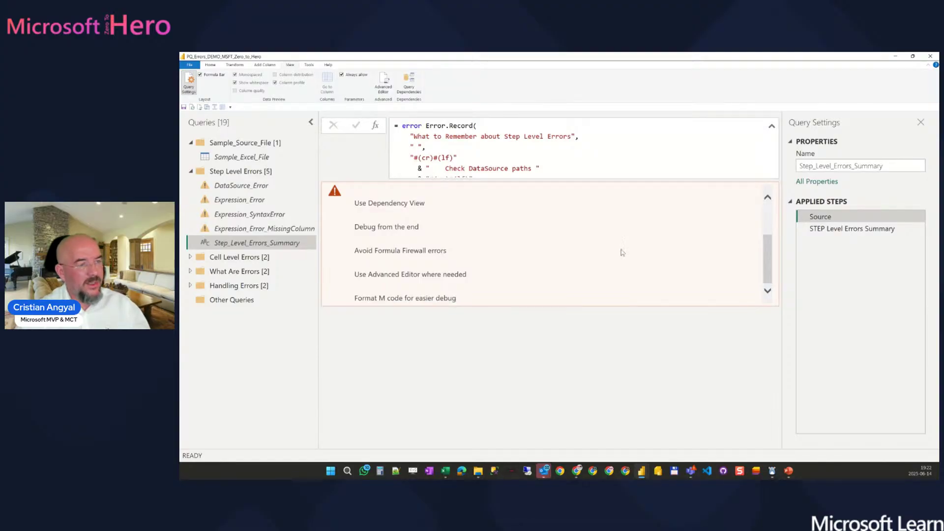
click(831, 231)
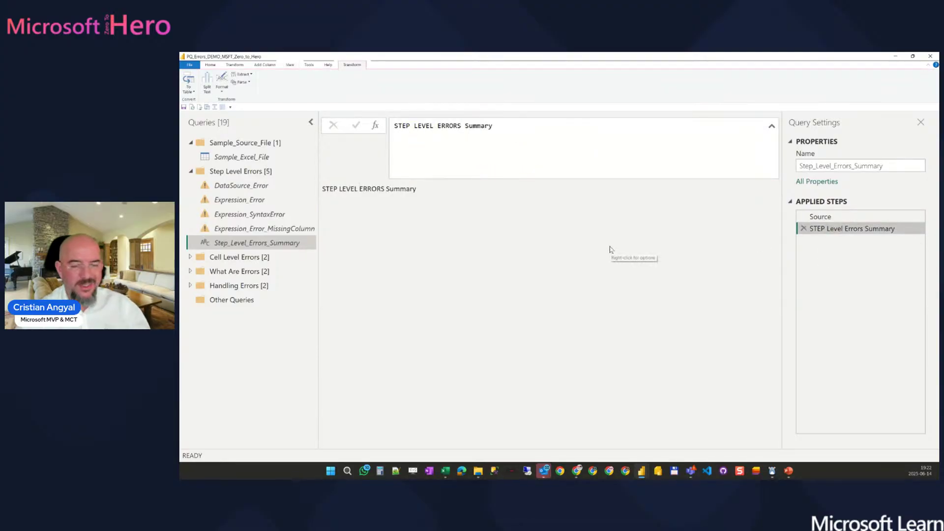
- Collapse the Step Level Errors group, expand the Cell Level Errors group and open the Sample_Cell_Level_Errors query
click(192, 172)
click(191, 171)
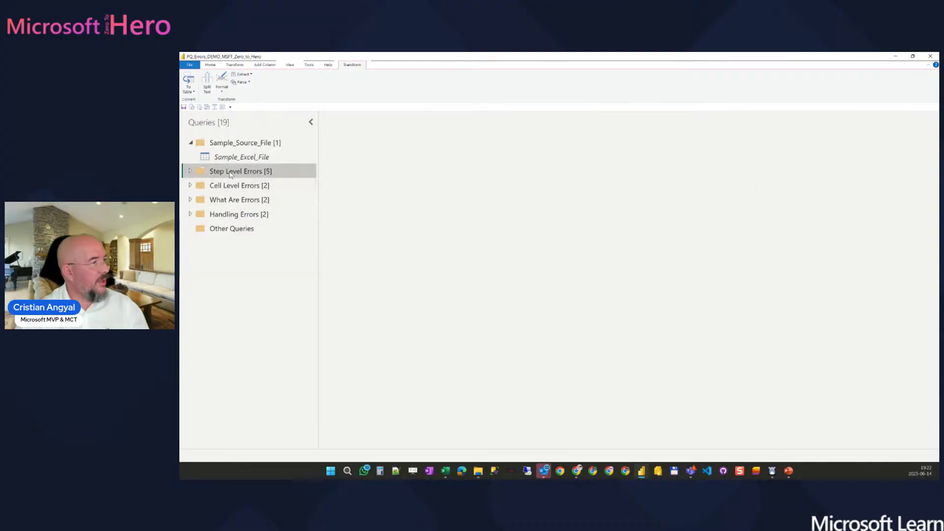
click(191, 185)
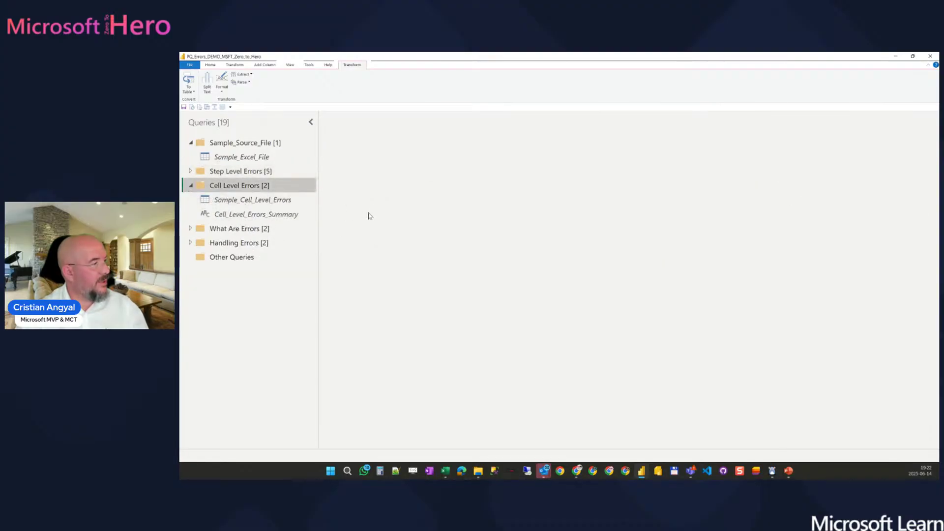
click(289, 204)
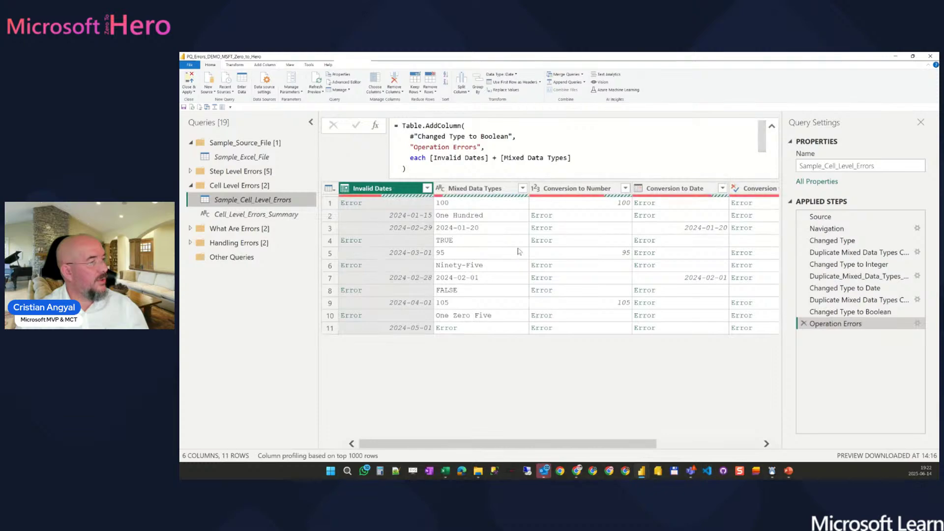
- Review the query's Source step and the ErrorSamples table reference in its Navigation step
click(858, 220)
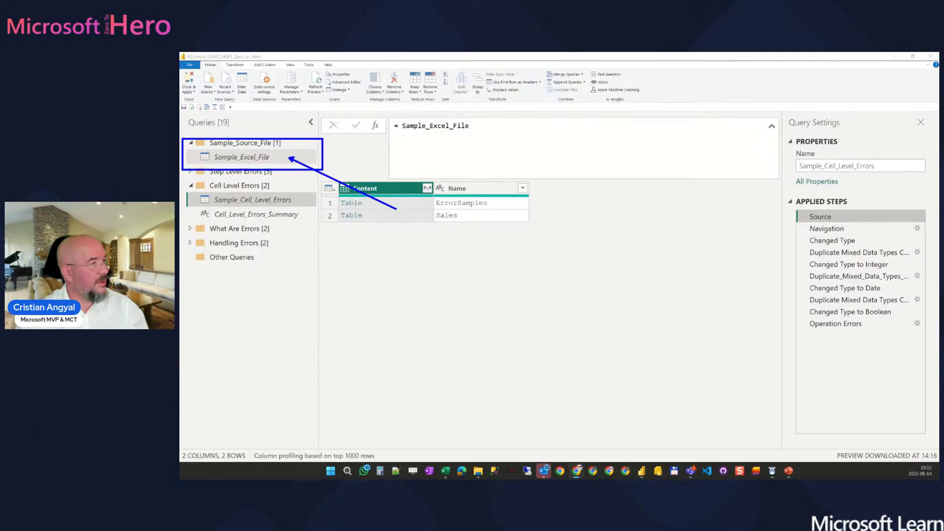
click(821, 229)
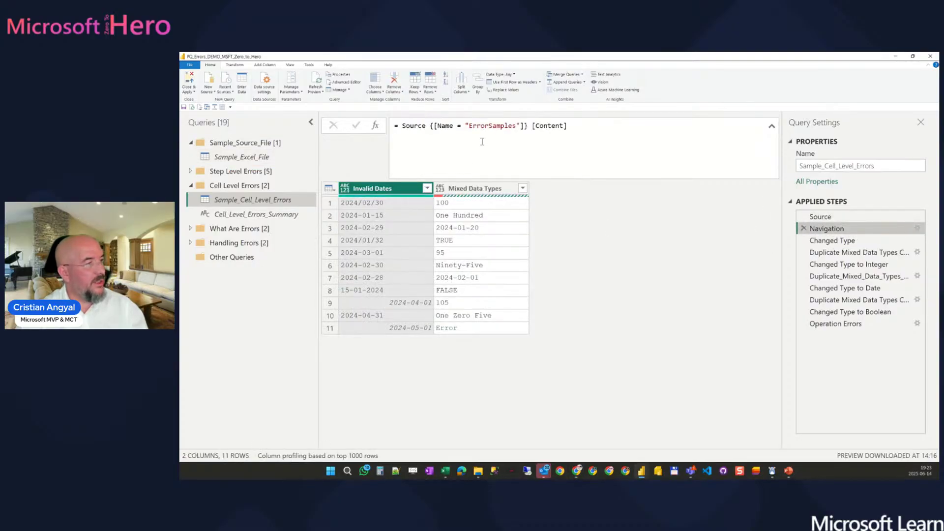
double_click(500, 126)
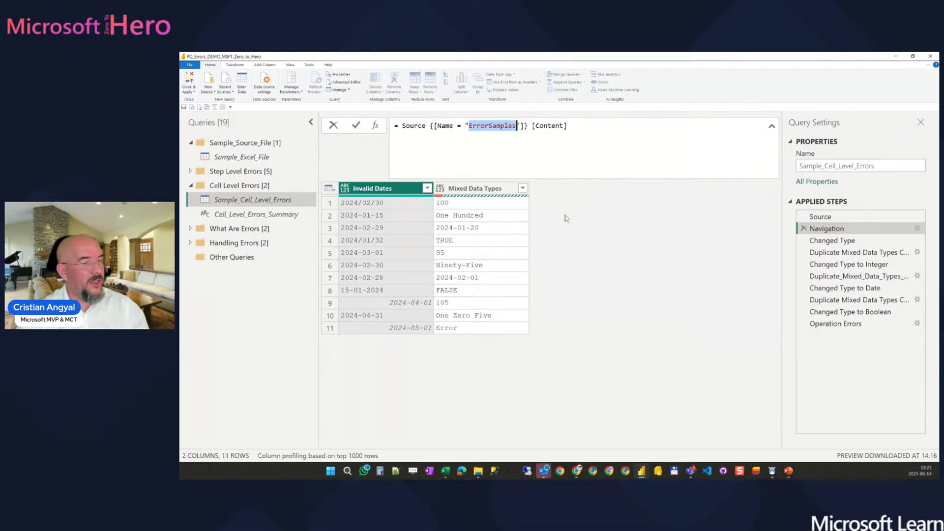
click(832, 244)
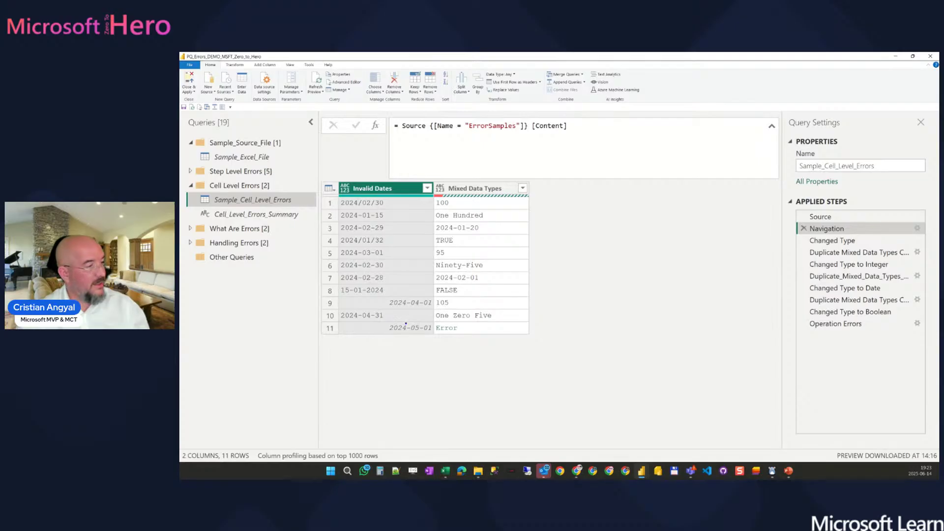
- Examine the error details of row 11 in the Mixed Data Types column and view the Changed Type step
mouse_move(427, 316)
mouse_down()
mouse_move(536, 347)
mouse_move(604, 383)
mouse_up()
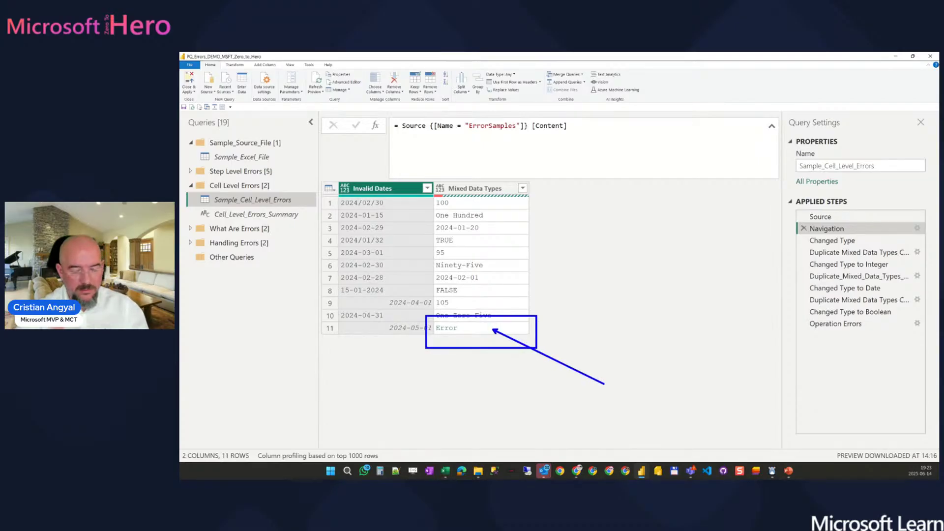
key(Escape)
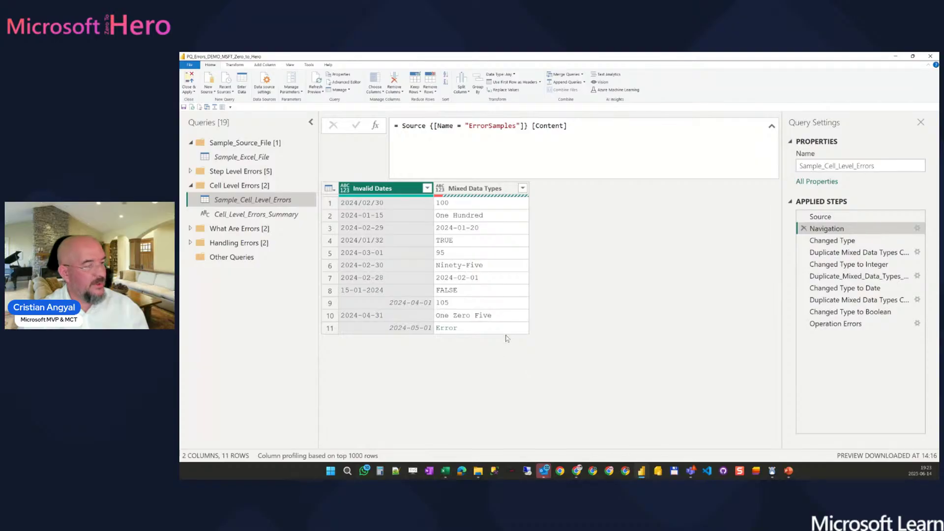
click(505, 329)
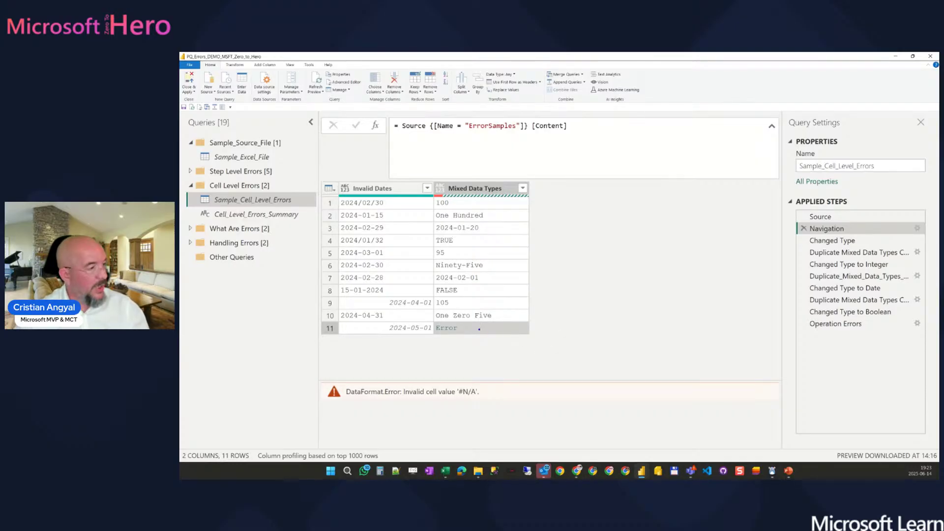
drag(431, 321, 546, 332)
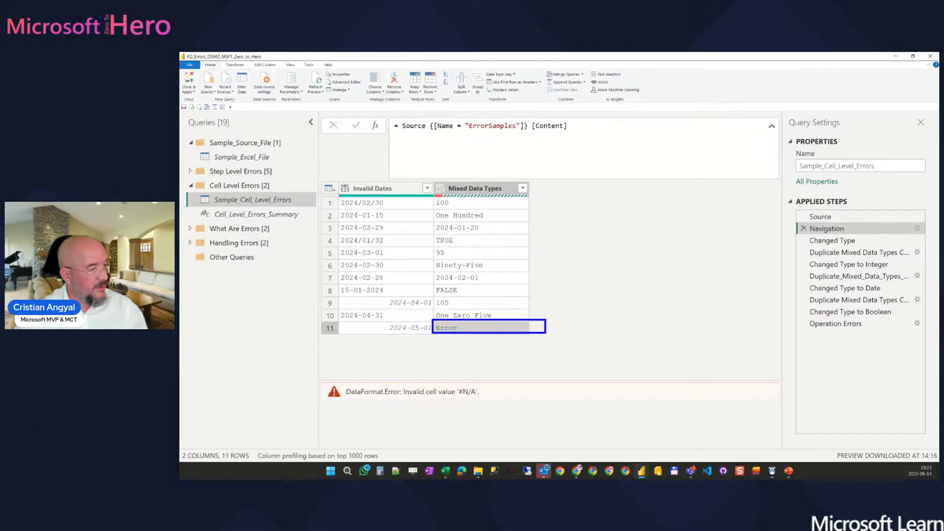
drag(461, 322, 524, 333)
drag(460, 387, 481, 330)
key(Escape)
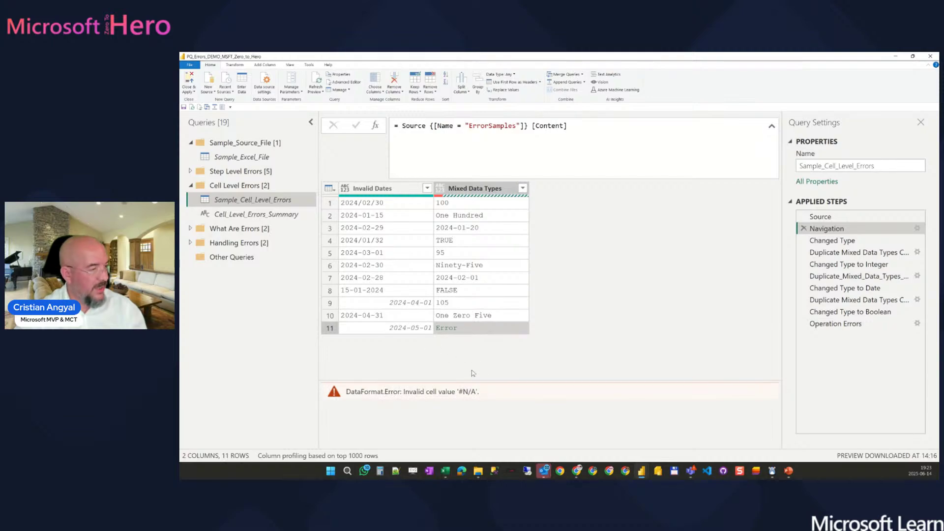
drag(458, 392, 479, 392)
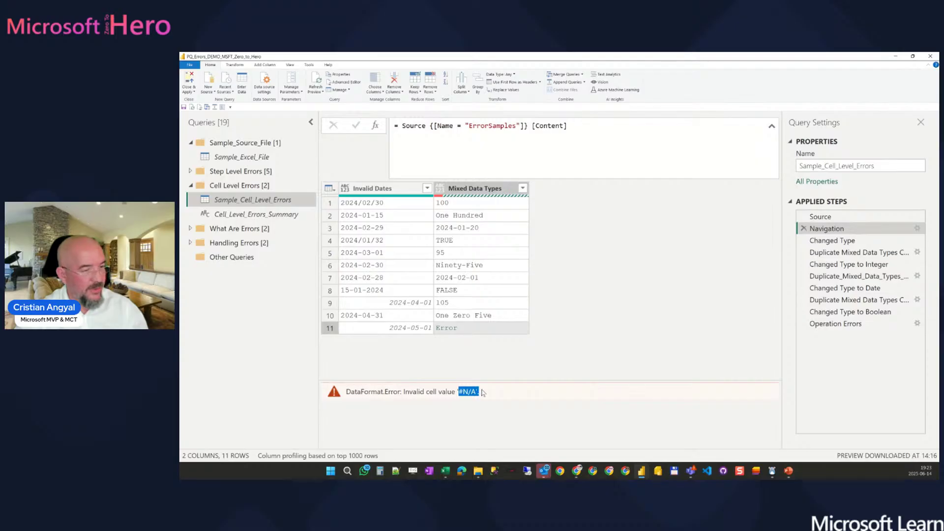
click(822, 240)
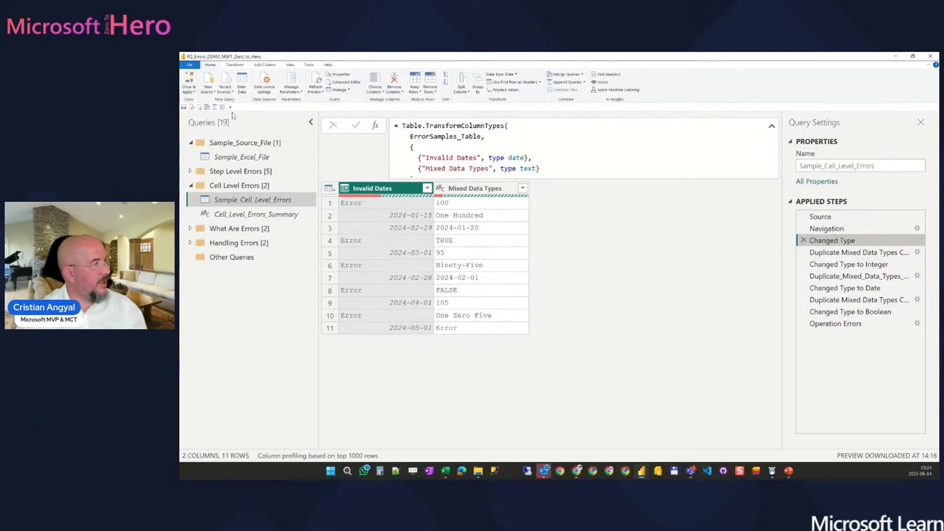
- Leave the query editor for the Power BI Desktop report without applying changes, and review the global Type Detection options for data loading
click(186, 80)
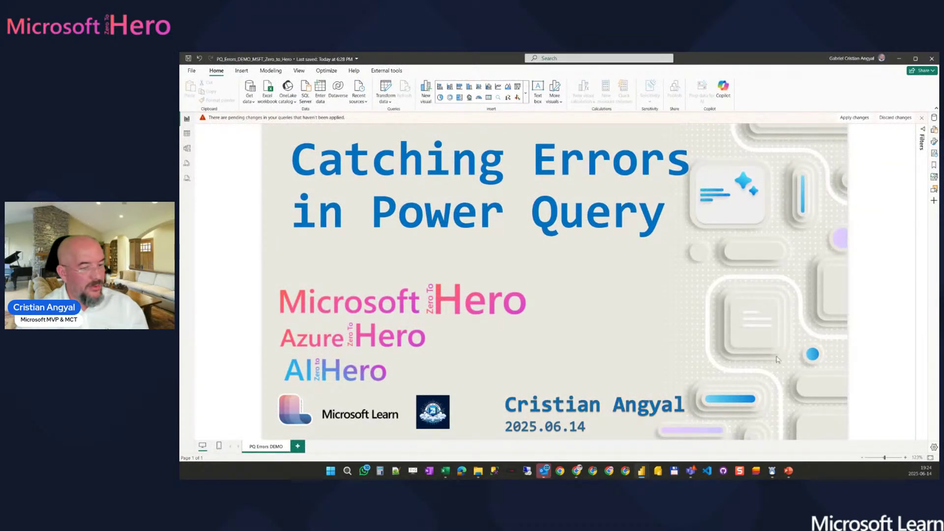
click(192, 71)
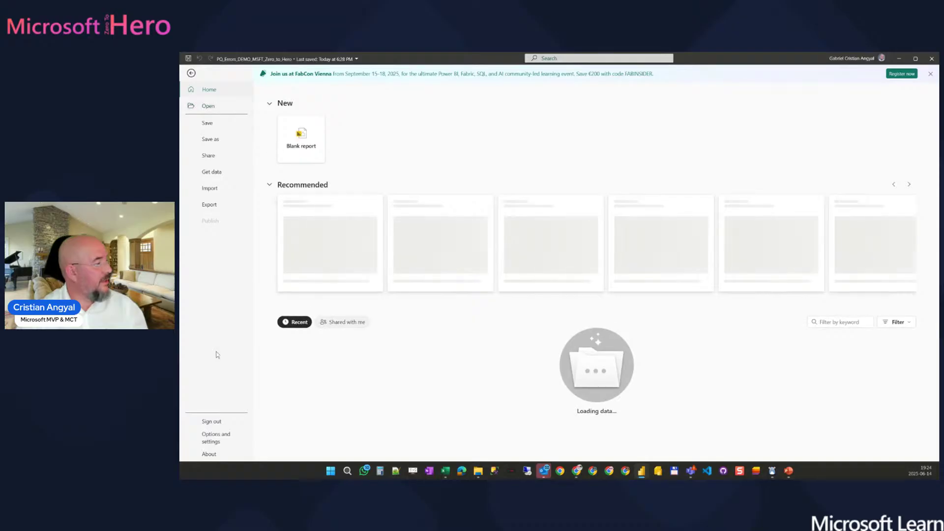
click(217, 438)
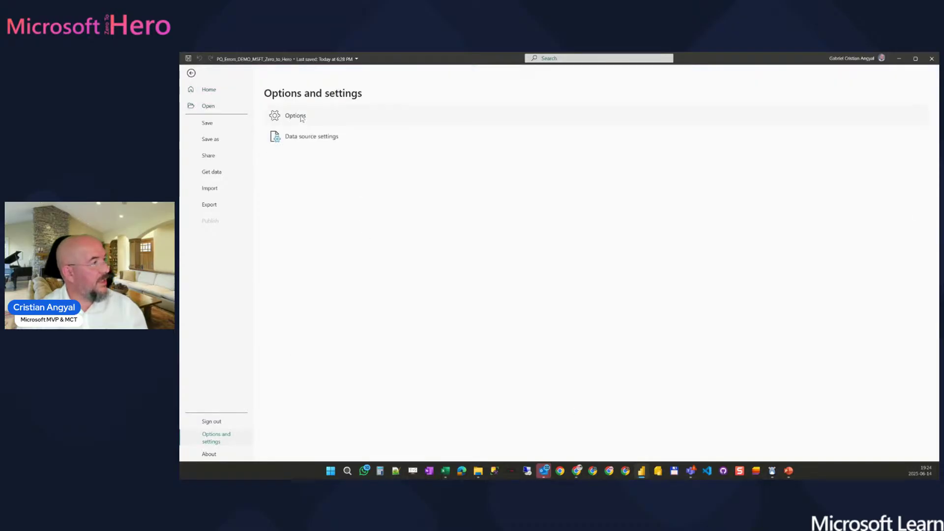
click(295, 116)
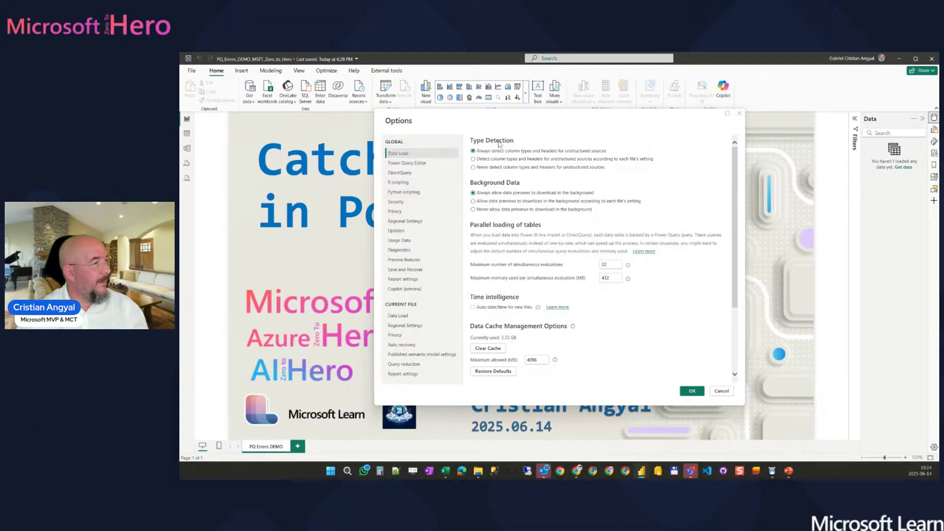
drag(462, 126, 678, 186)
drag(610, 146, 649, 131)
drag(481, 156, 567, 156)
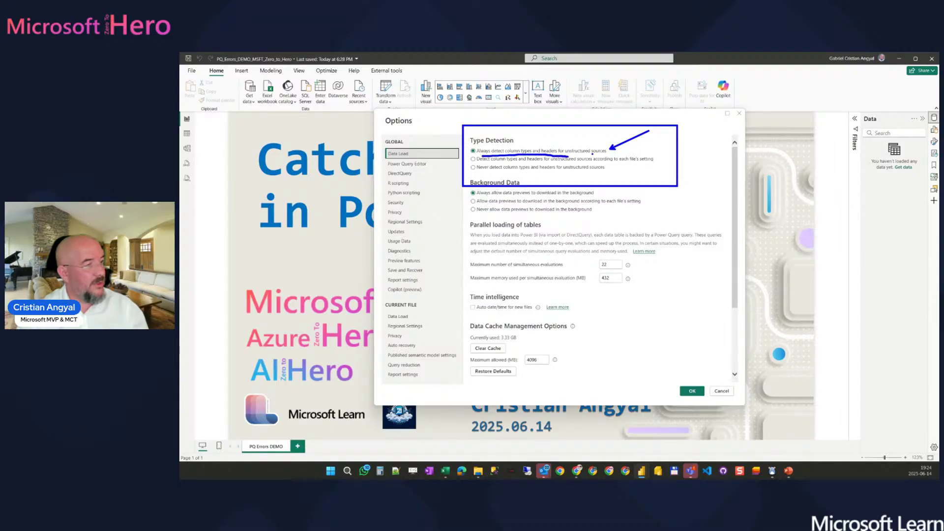
key(Escape)
- Try setting Type Detection to never detect column types and headers for unstructured sources, closing the options without saving
click(586, 167)
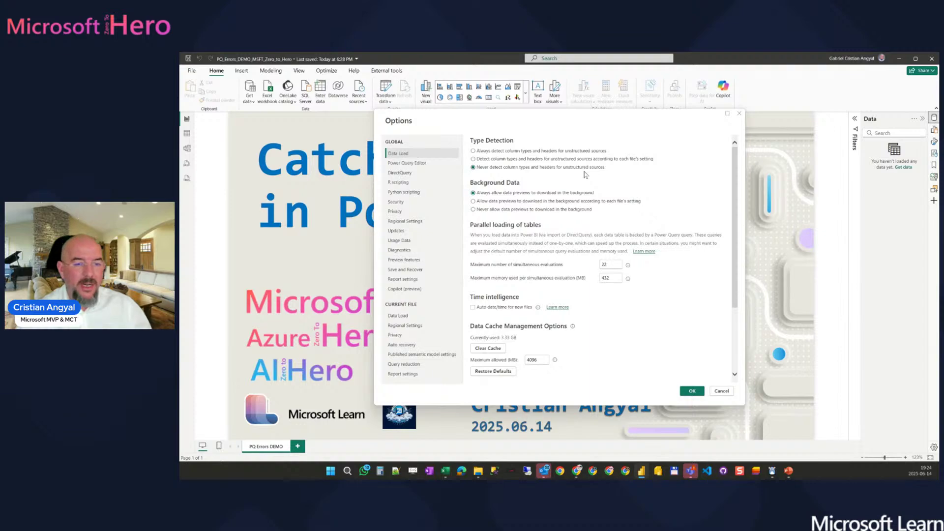
key(ctrl+2)
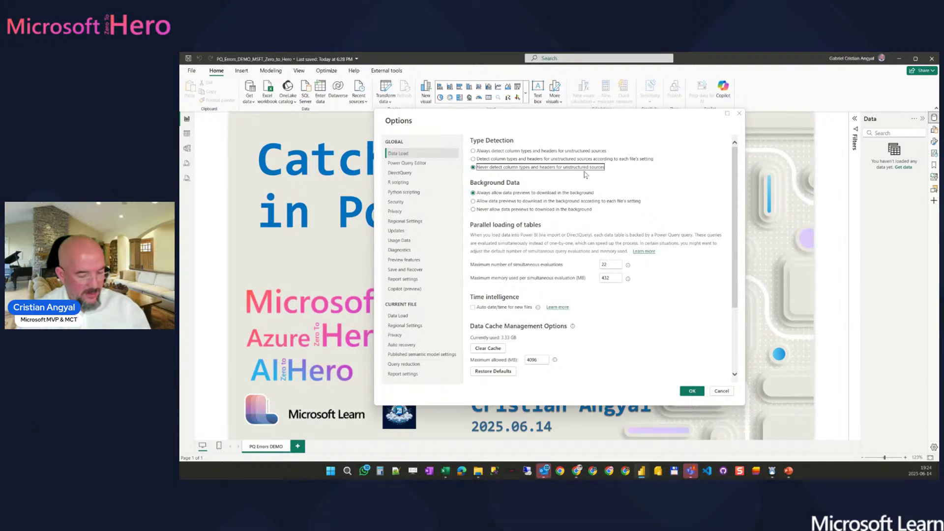
drag(441, 156, 635, 180)
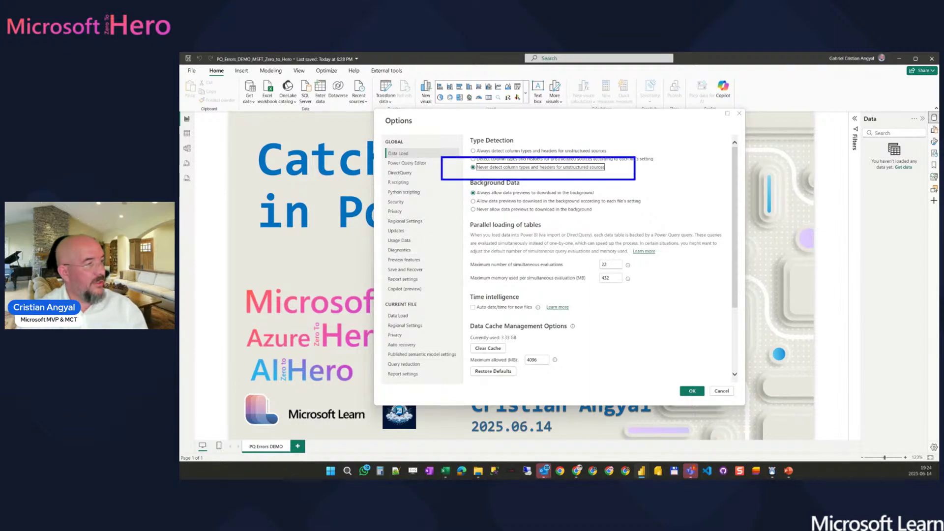
drag(543, 173, 595, 201)
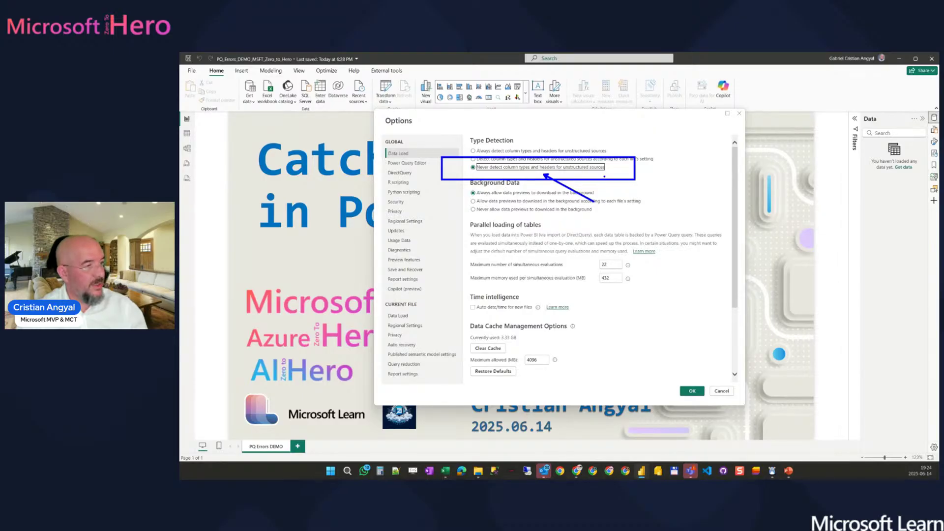
key(Escape)
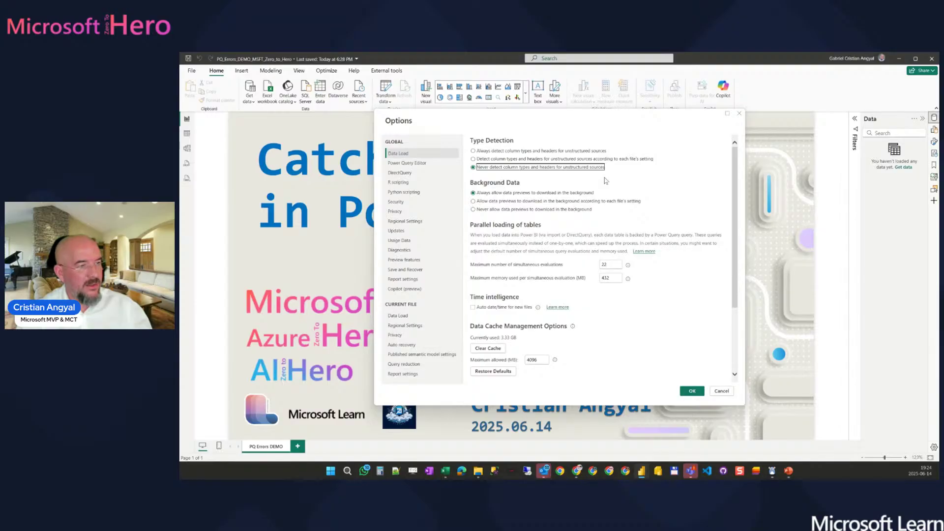
click(722, 392)
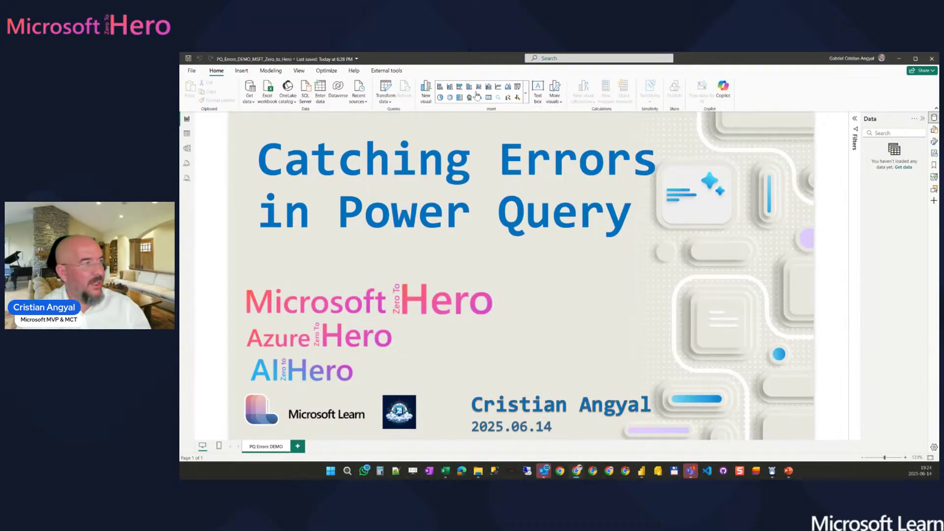
- Reopen the Power Query editor and collapse the Step Level Errors, What Are Errors and Handling Errors query groups, keeping Cell Level Errors expanded
click(386, 90)
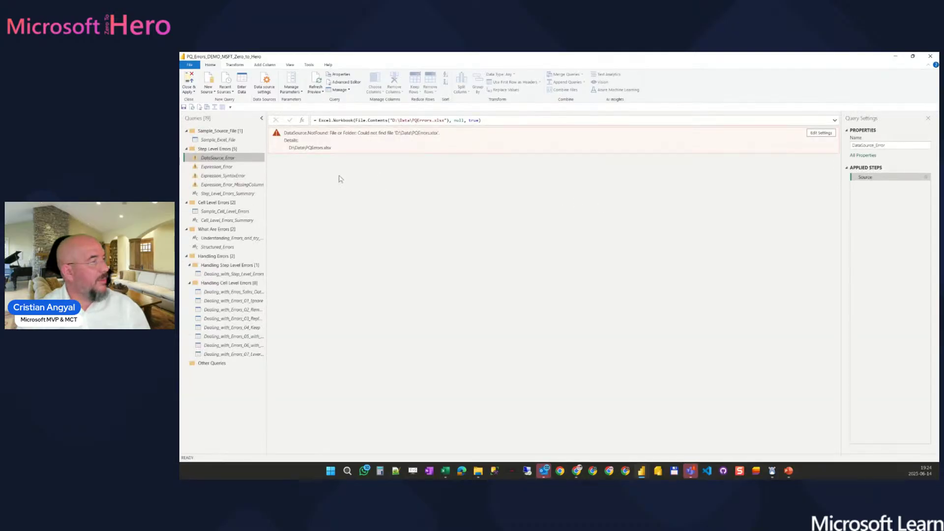
click(214, 203)
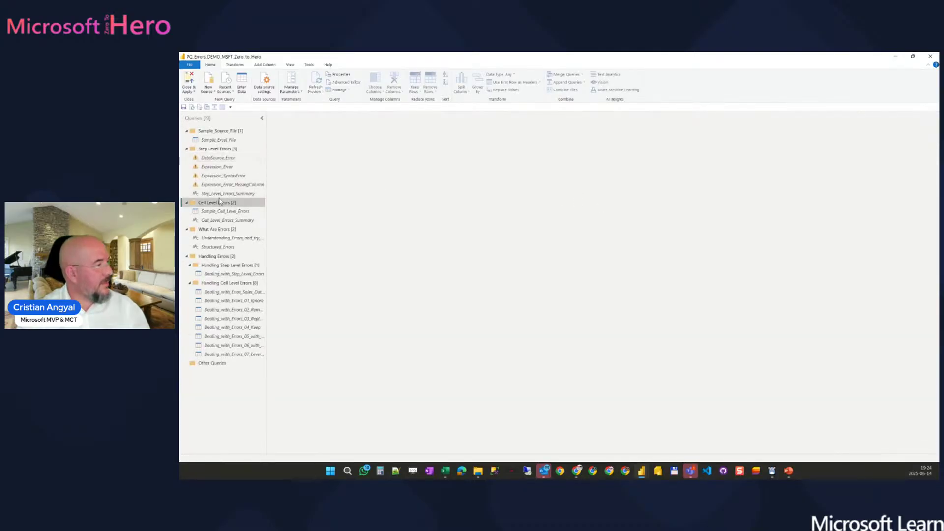
double_click(218, 201)
key(Down)
key(Left)
key(Down)
key(Left)
key(Down)
key(Up)
key(Up)
key(Up)
key(Up)
key(Up)
key(Up)
key(Up)
key(Up)
key(Up)
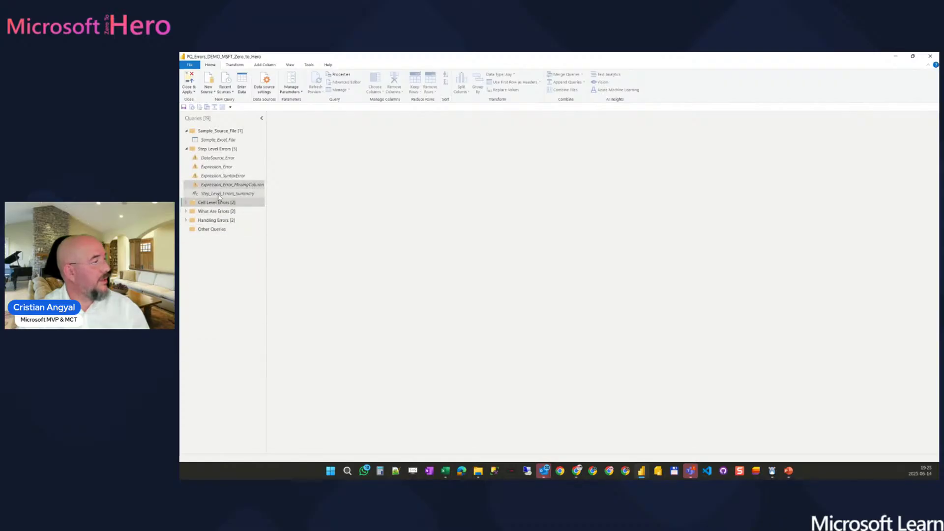
key(Down)
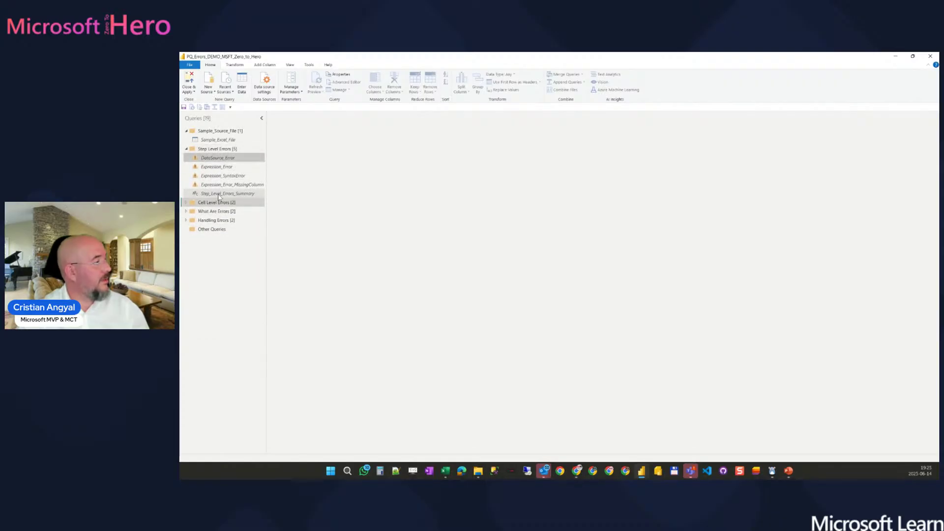
key(Up)
key(Up)
key(Down)
key(Left)
key(Down)
key(Right)
key(Down)
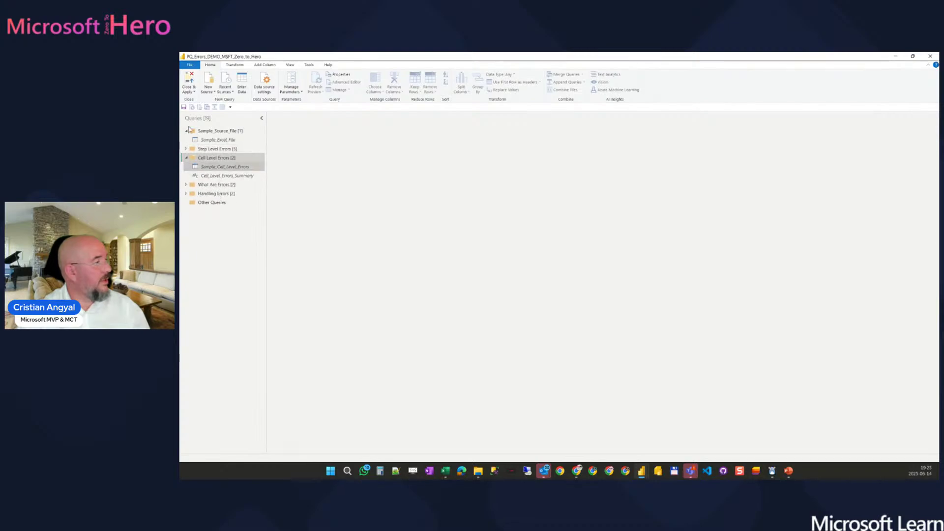
- Open the Sample_Cell_Level_Errors query, enlarge the editor view and examine the full formula of its Changed Type step
click(231, 166)
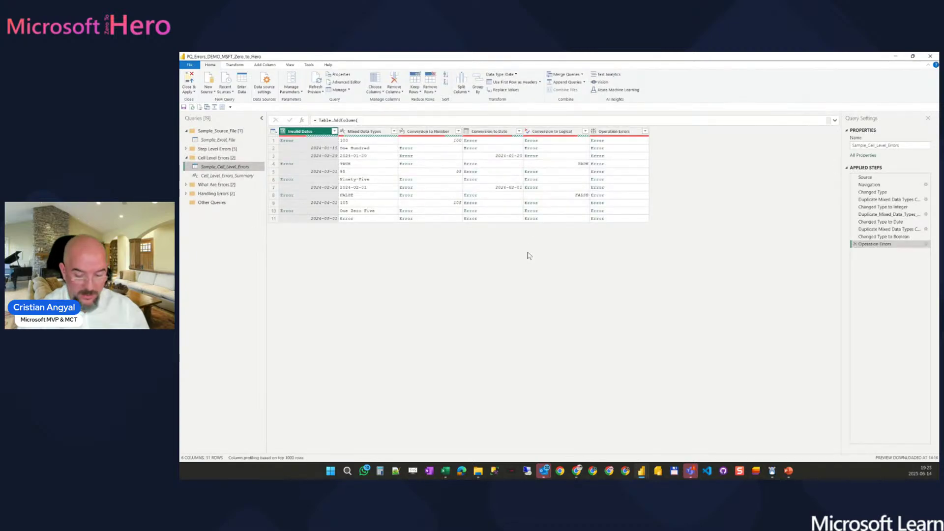
key(ctrl+shift+equal)
key(ctrl+shift+equal)
click(862, 216)
click(859, 224)
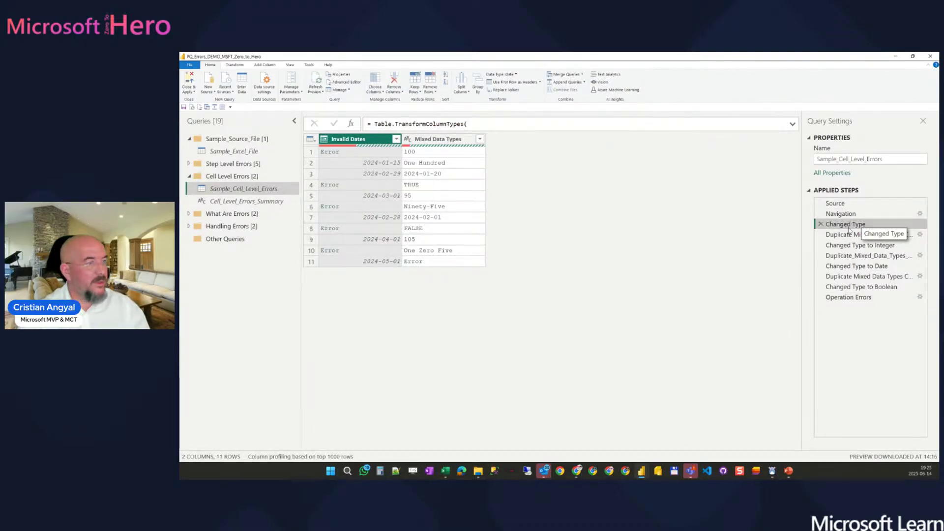
click(792, 125)
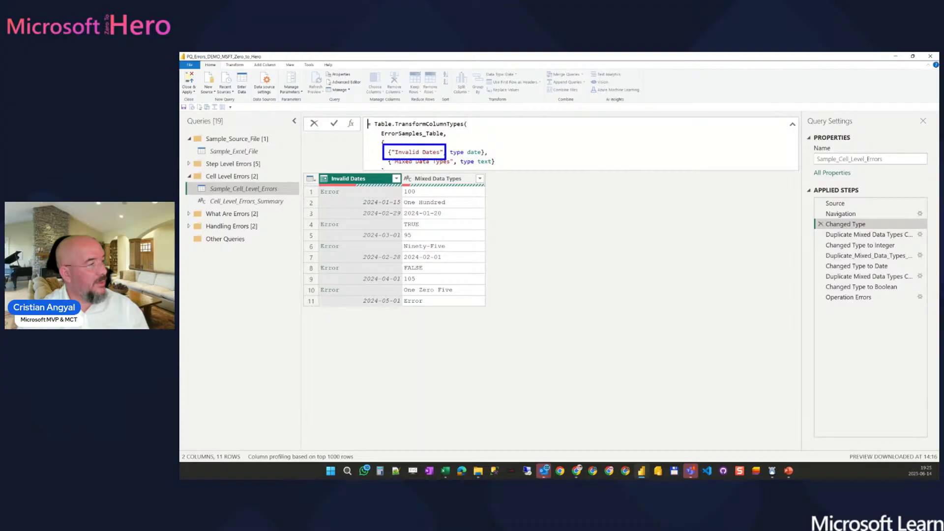
key(Escape)
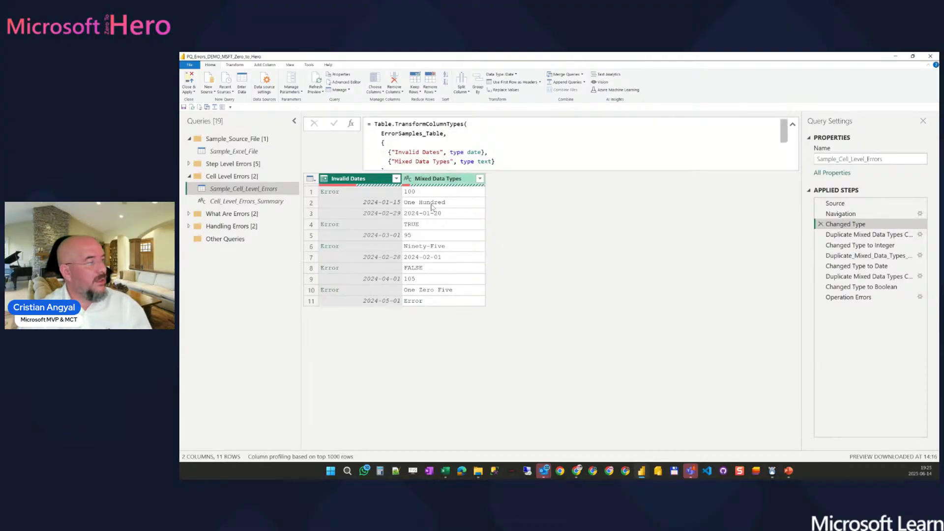
- Widen the query settings area to read the step names and examine the Duplicate Mixed Data Types Column step and its Conversion to Number column
drag(802, 225, 773, 225)
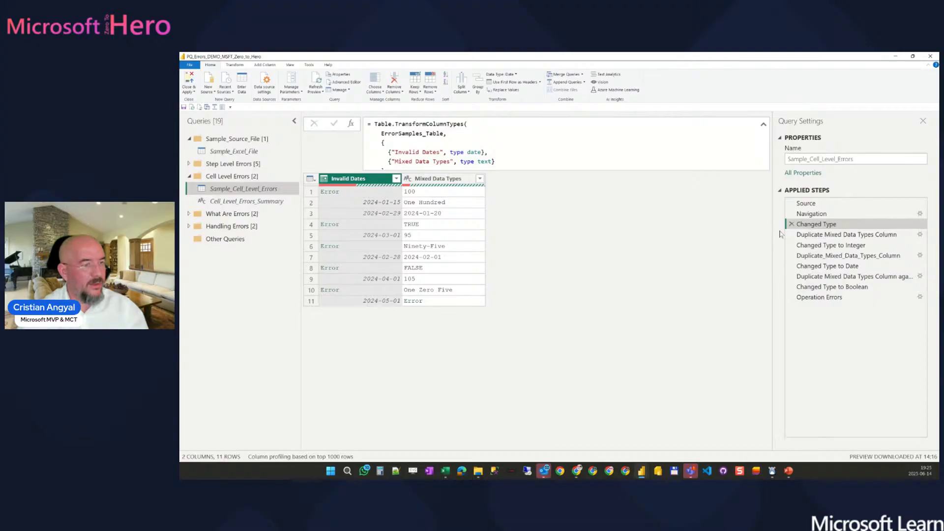
click(806, 235)
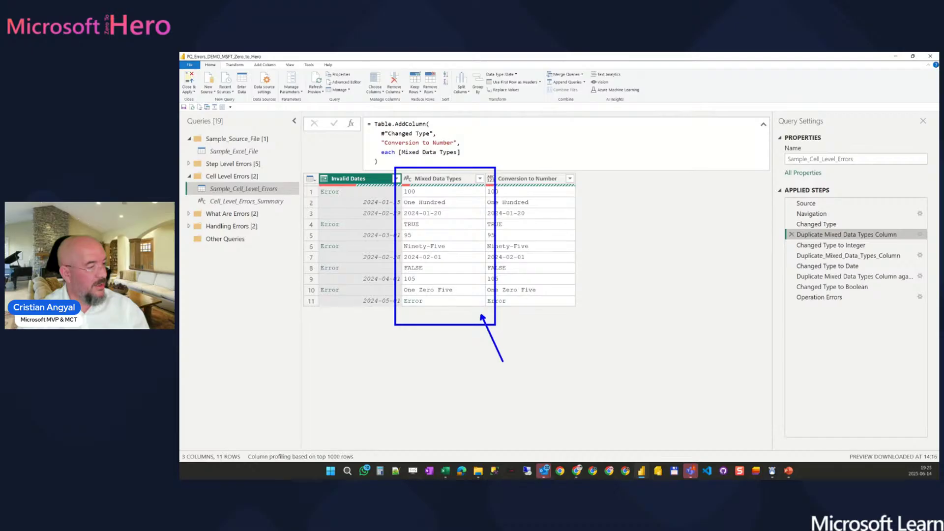
click(533, 180)
- View the Changed Type to Integer step and compare the numeric entries in Mixed Data Types with their Conversion to Number results
click(831, 245)
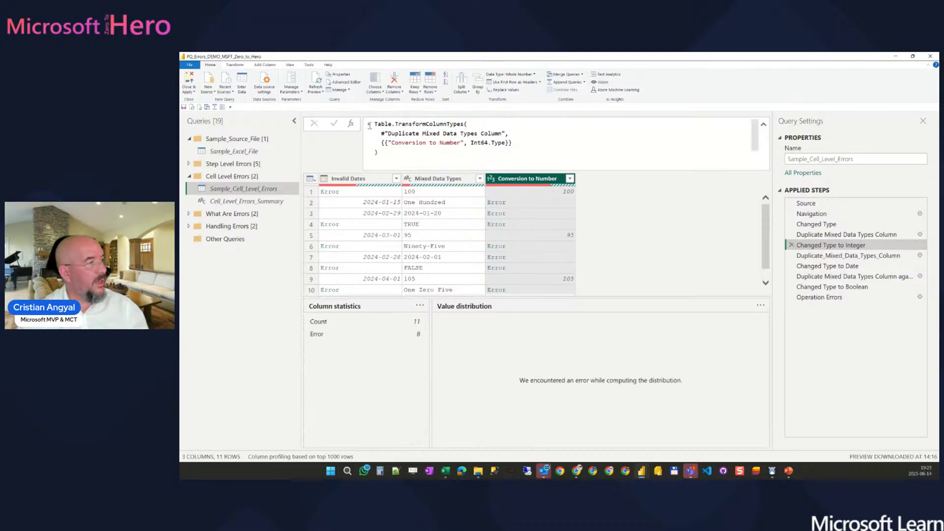
click(234, 65)
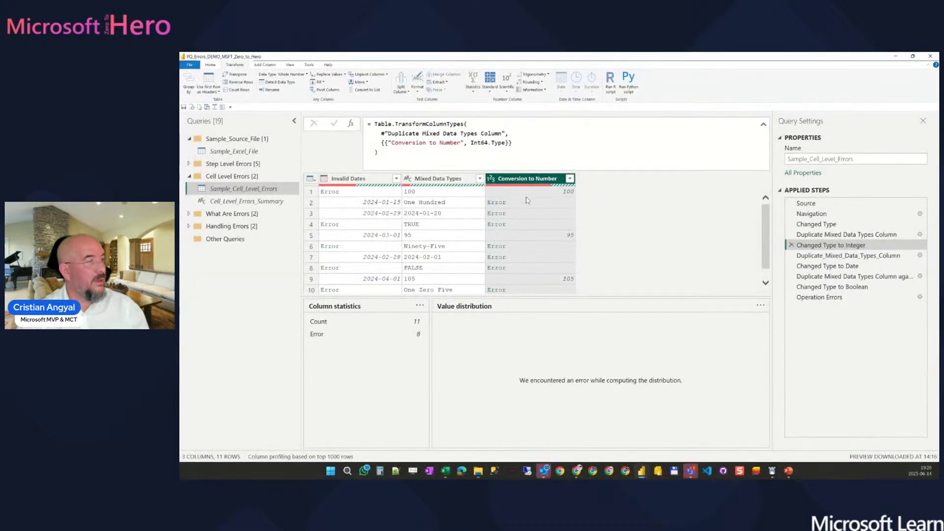
click(785, 203)
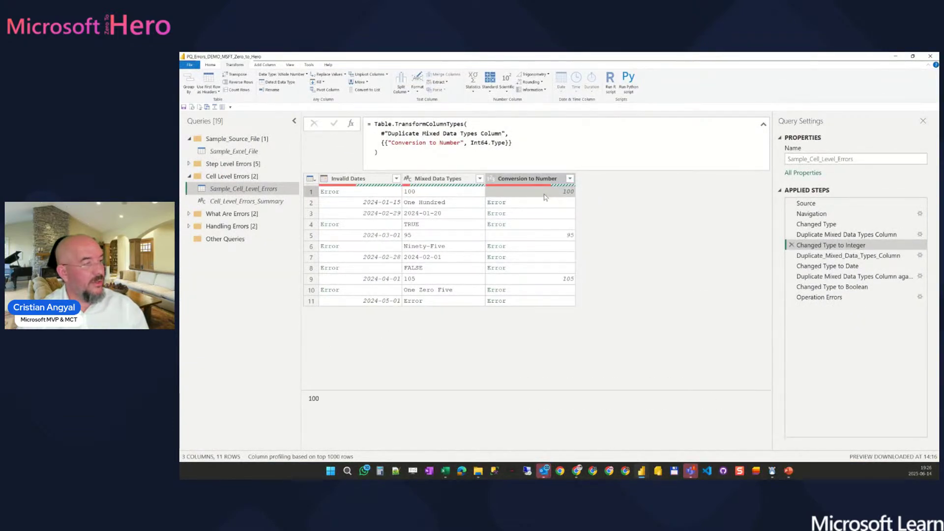
click(473, 195)
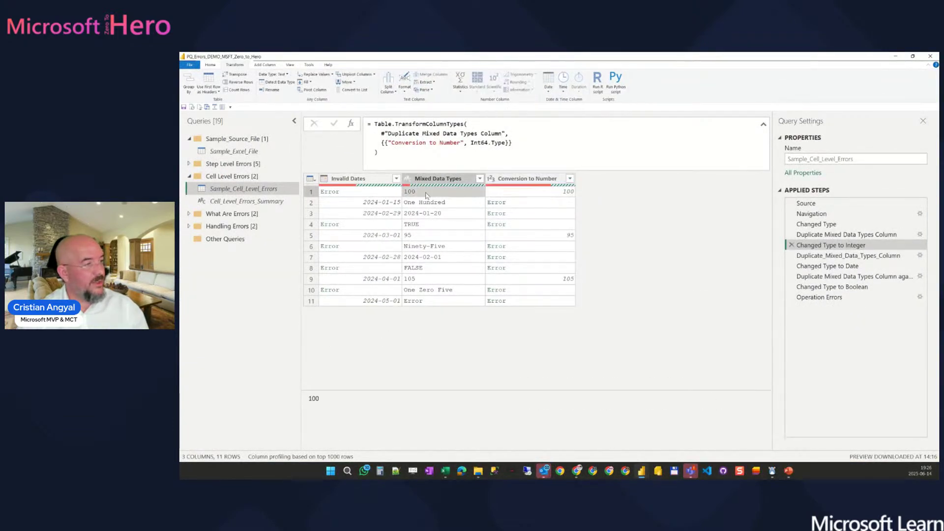
click(470, 238)
click(469, 276)
- Examine the error details of row 2 in the Conversion to Number column, enlarging the details area
click(528, 206)
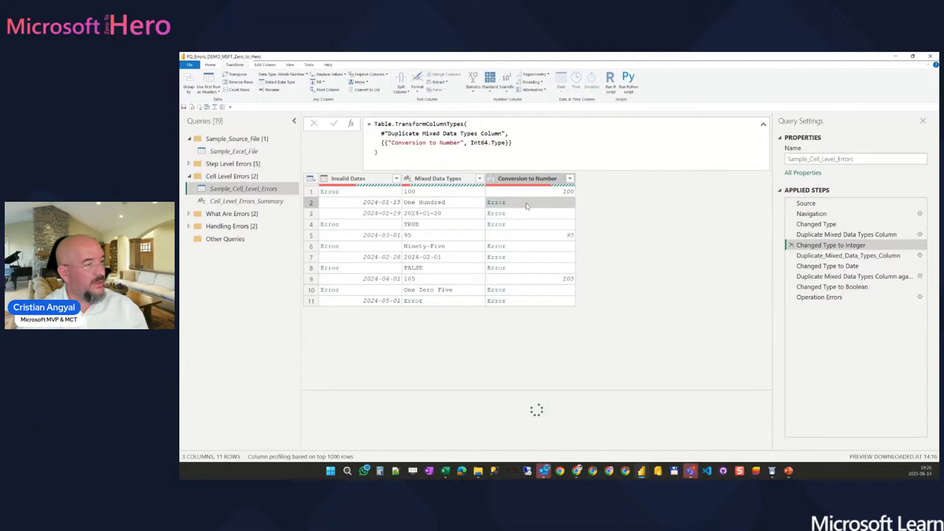
drag(522, 391, 526, 349)
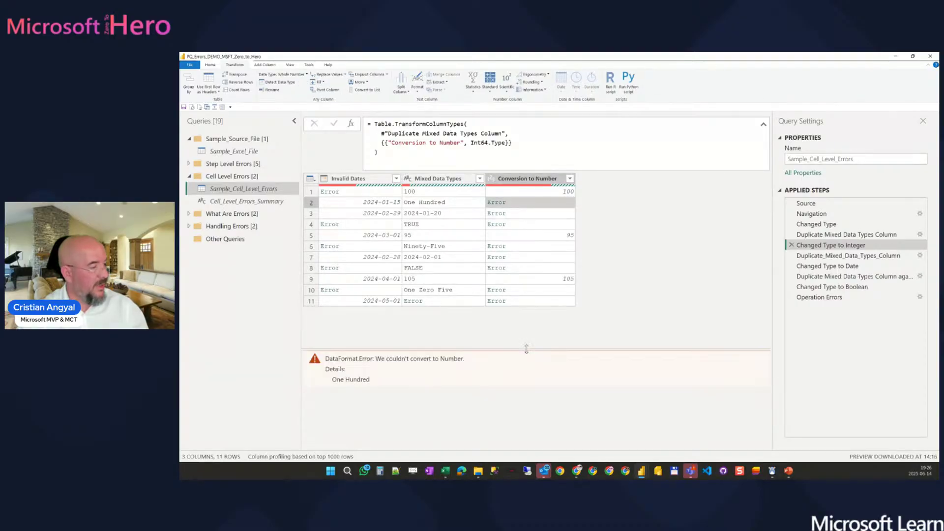
mouse_move(322, 350)
mouse_down()
mouse_move(377, 374)
mouse_move(471, 367)
mouse_up()
key(Escape)
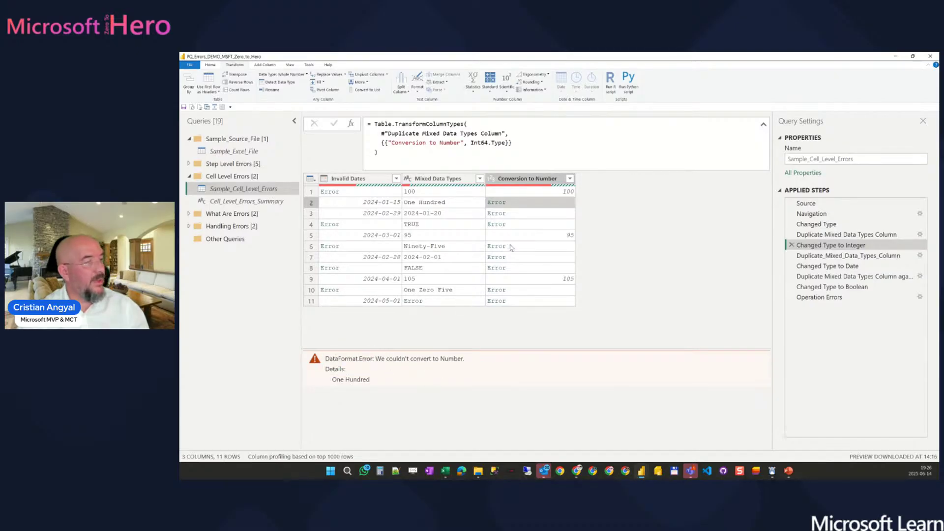
- Examine the Conversion to Number errors in rows 3, 7 and 8, comparing row 8 with its Mixed Data Types value
click(526, 218)
click(525, 259)
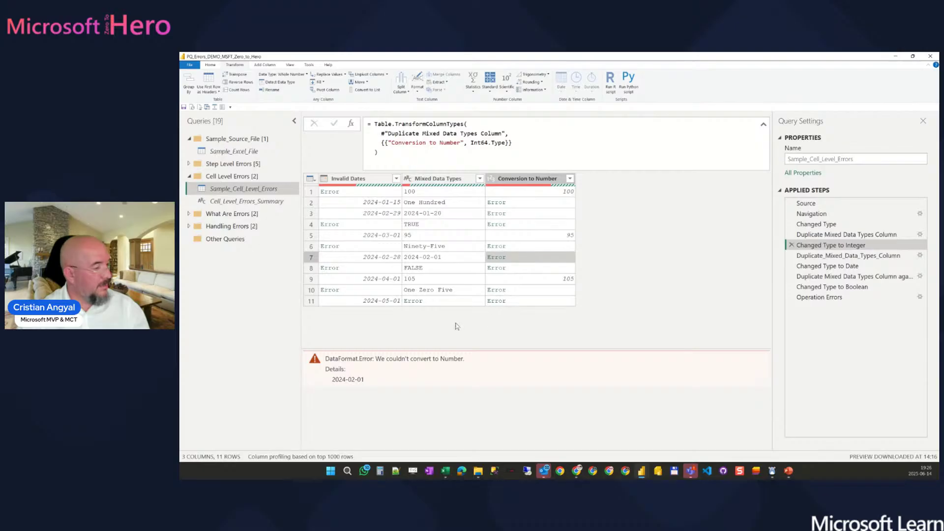
click(518, 270)
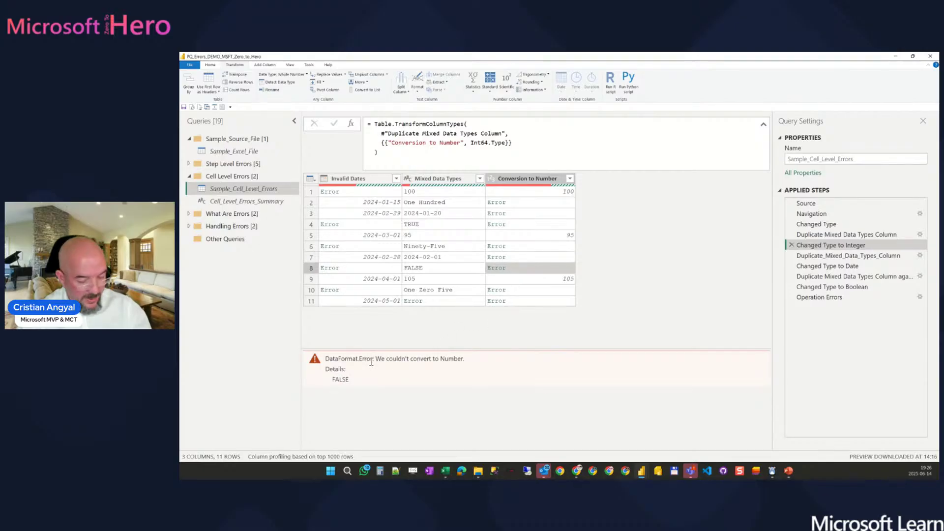
drag(317, 365, 393, 394)
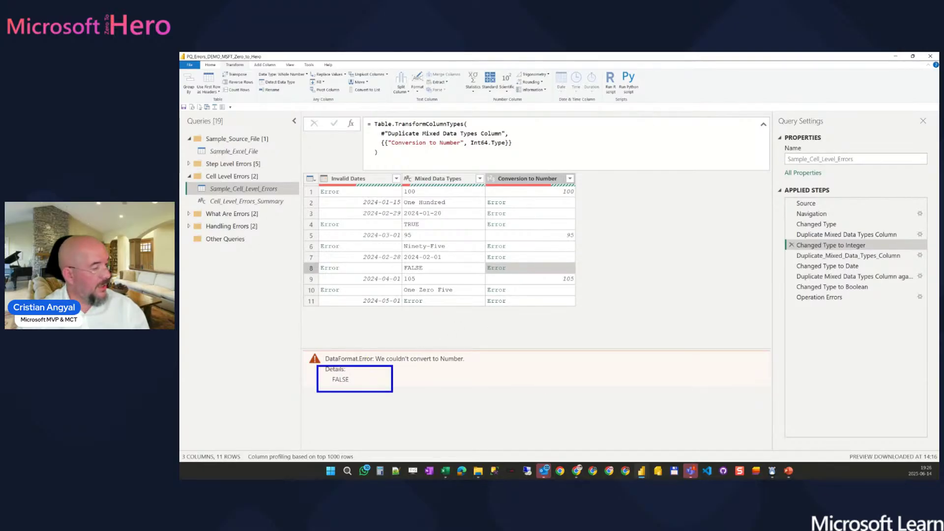
key(Escape)
click(522, 270)
click(413, 269)
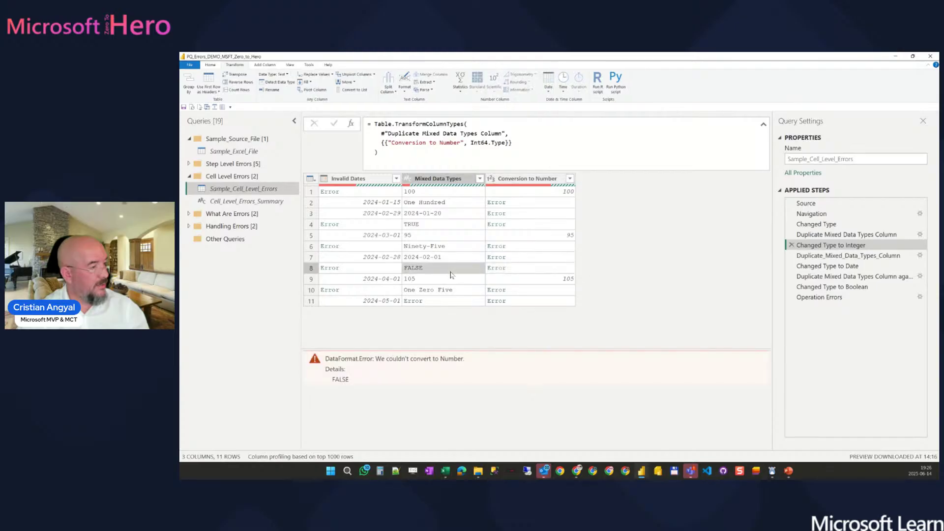
click(524, 269)
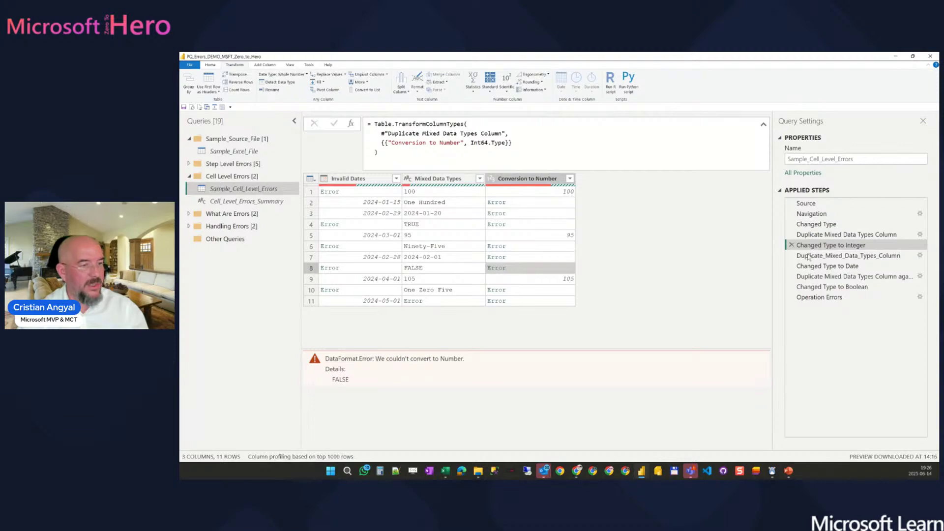
- Review the Duplicate_Mixed_Data_Types_Column and Changed Type to Date steps, checking the converted date in row 3 of Conversion to Date
click(835, 255)
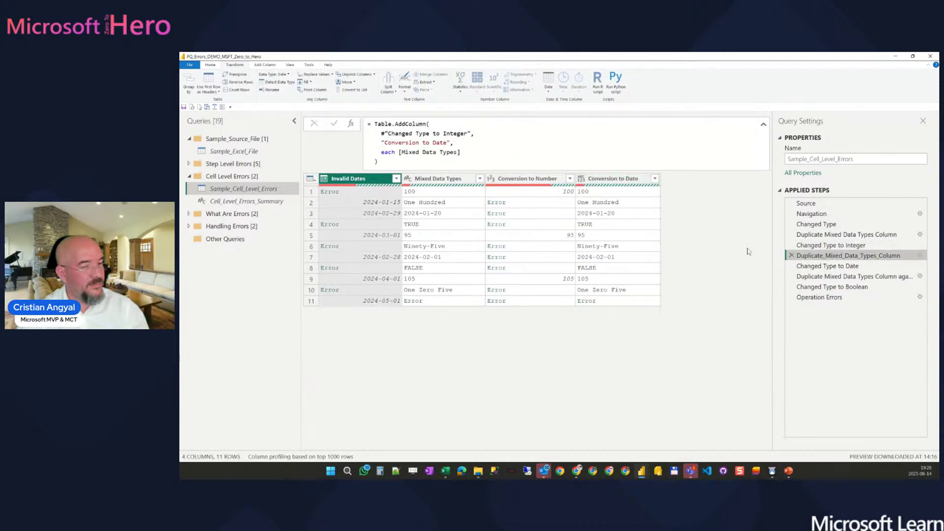
click(820, 267)
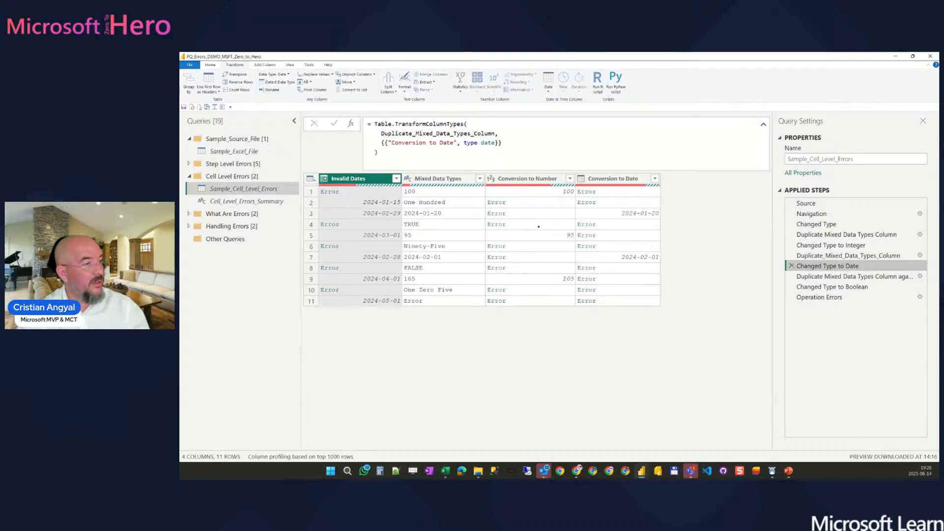
drag(397, 202, 665, 221)
mouse_move(394, 207)
mouse_down()
mouse_move(464, 227)
mouse_move(415, 206)
mouse_up()
mouse_move(401, 250)
mouse_down()
mouse_move(430, 266)
mouse_move(459, 253)
mouse_up()
key(Escape)
click(612, 213)
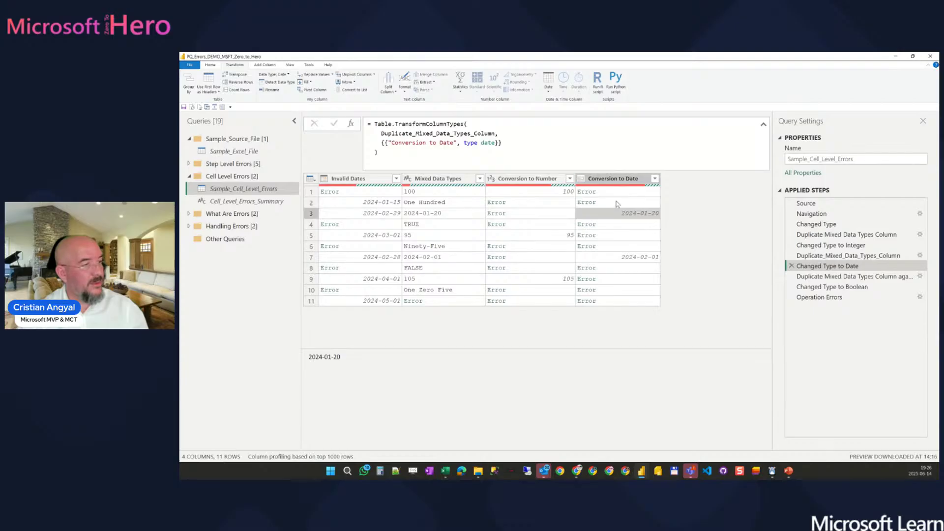
- Examine the error message for row 2 in the Conversion to Date column
click(606, 202)
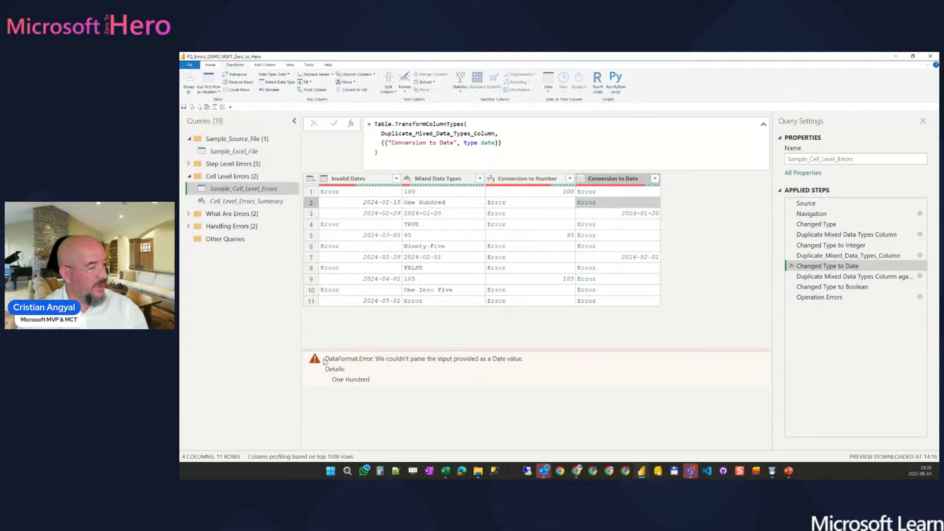
drag(326, 359, 528, 361)
click(416, 360)
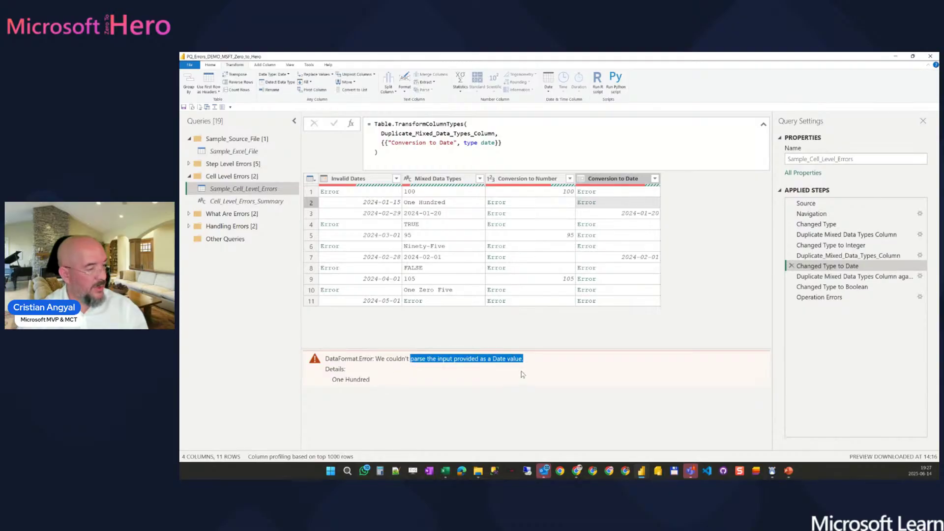
click(537, 374)
- Review the second Mixed Data Types duplication and the Changed Type to Boolean step, checking the data type options of Conversion to Logical
click(806, 277)
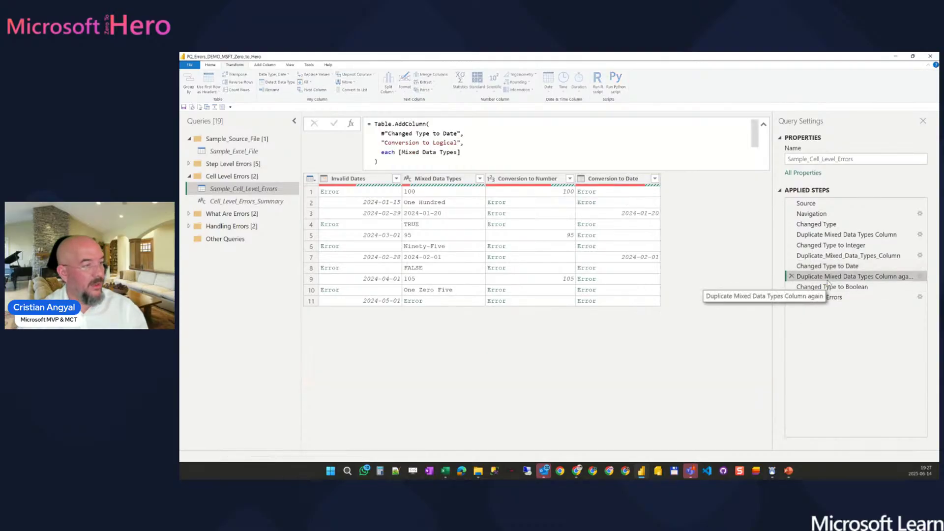
click(831, 287)
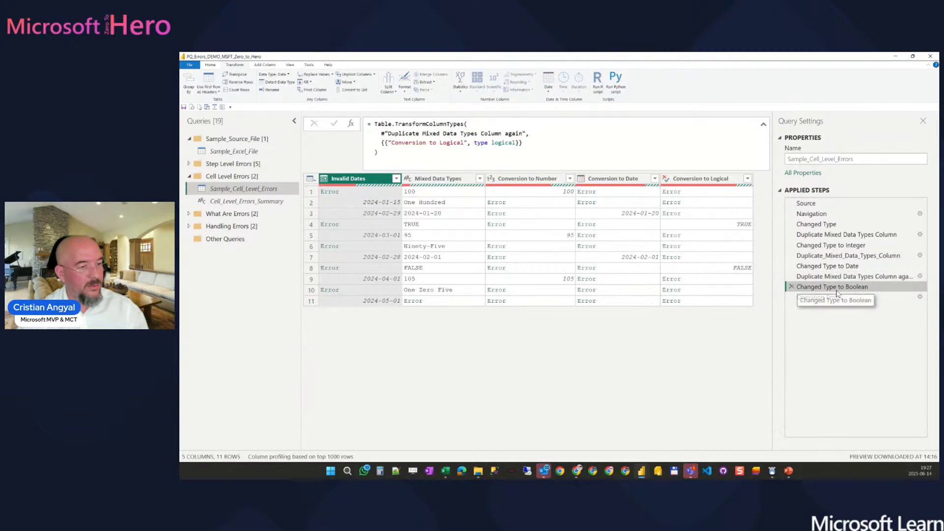
click(705, 192)
click(667, 178)
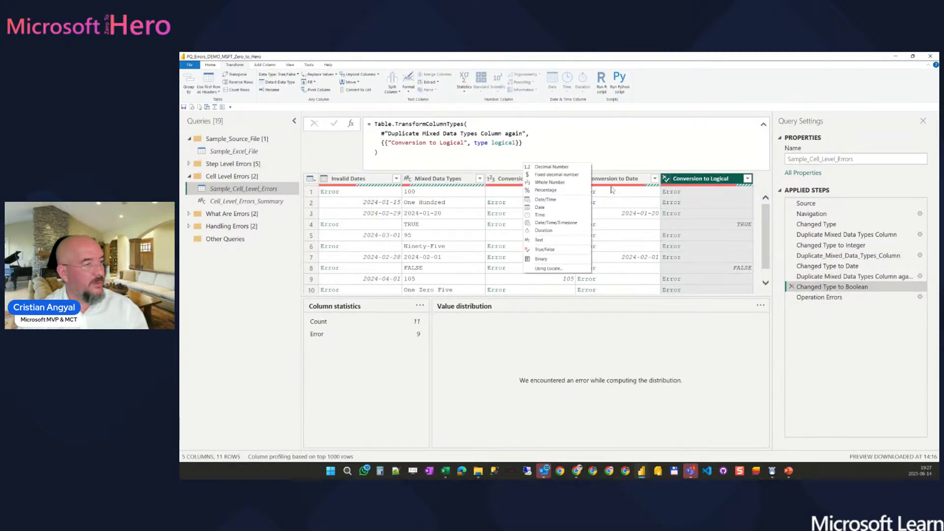
click(683, 182)
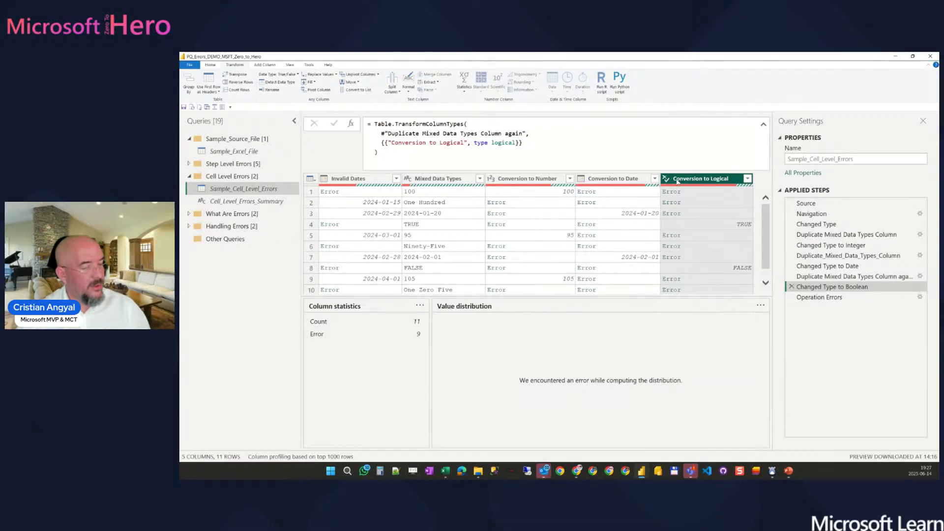
click(286, 74)
click(719, 185)
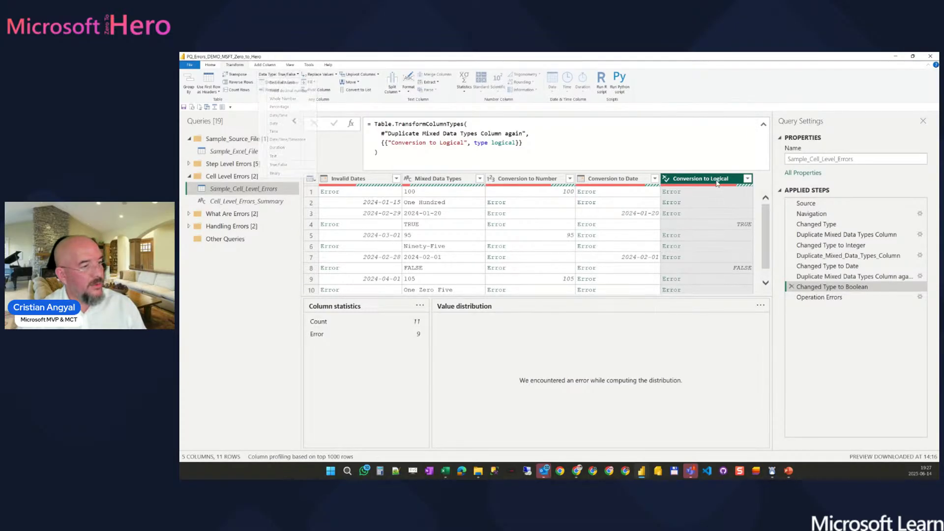
- Compare the row 4 result in Conversion to Logical with the Mixed Data Types source values in rows 4 and 8
click(720, 225)
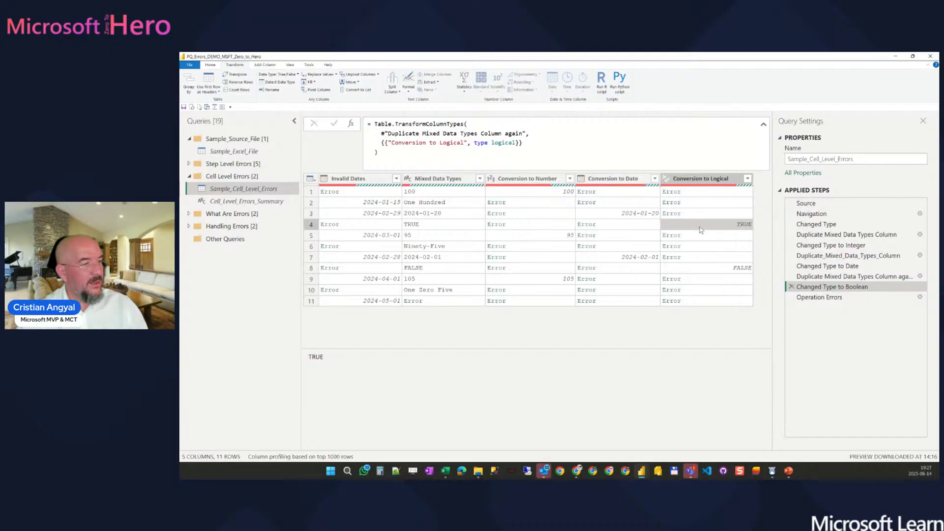
click(448, 227)
click(436, 268)
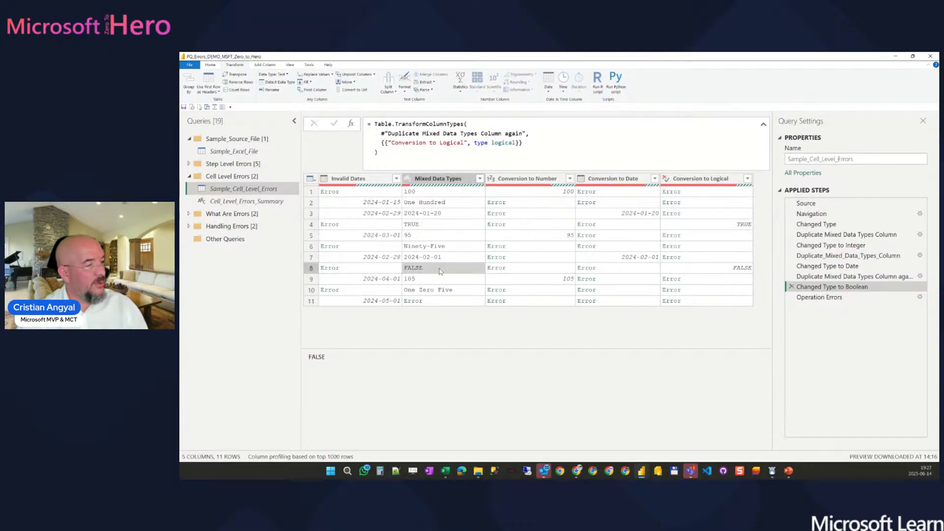
- Check the Conversion to Logical results in rows 4 and 8, and examine the error message for row 7
click(725, 265)
click(727, 229)
click(732, 271)
click(729, 260)
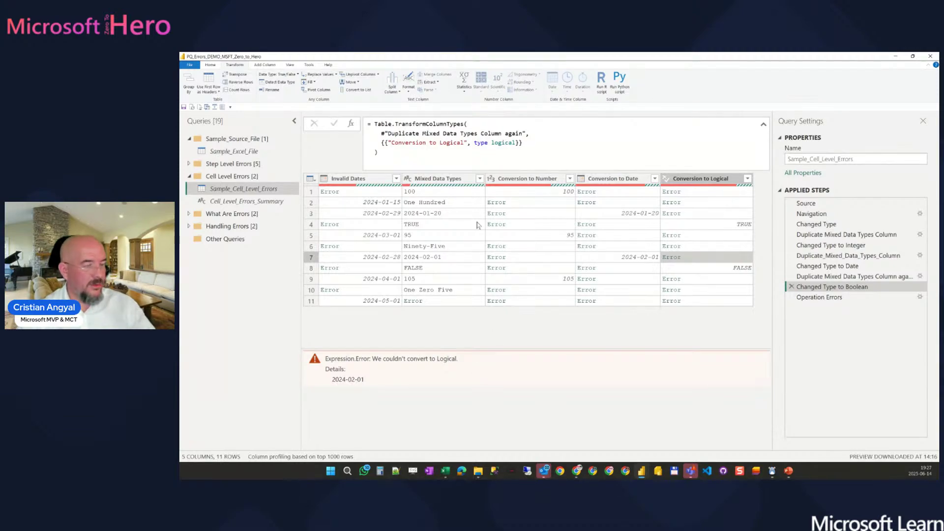
- Review the Operation Errors step's custom column formula adding Invalid Dates and Mixed Data Types, keeping its settings
click(810, 298)
right_click(809, 299)
click(669, 249)
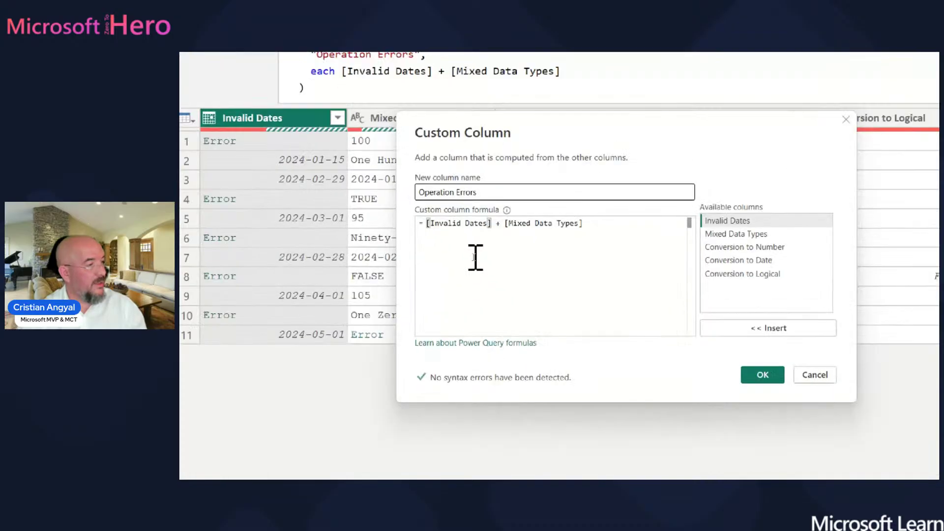
drag(499, 221, 422, 221)
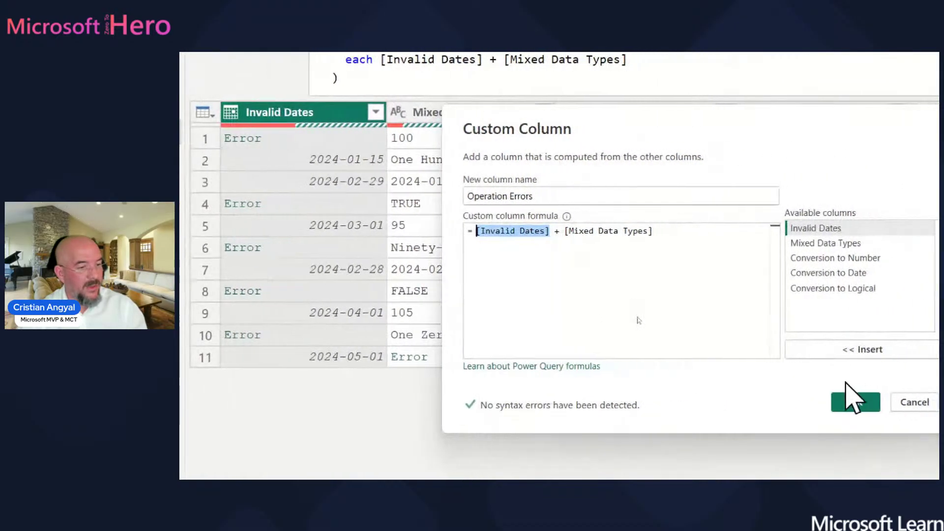
click(847, 402)
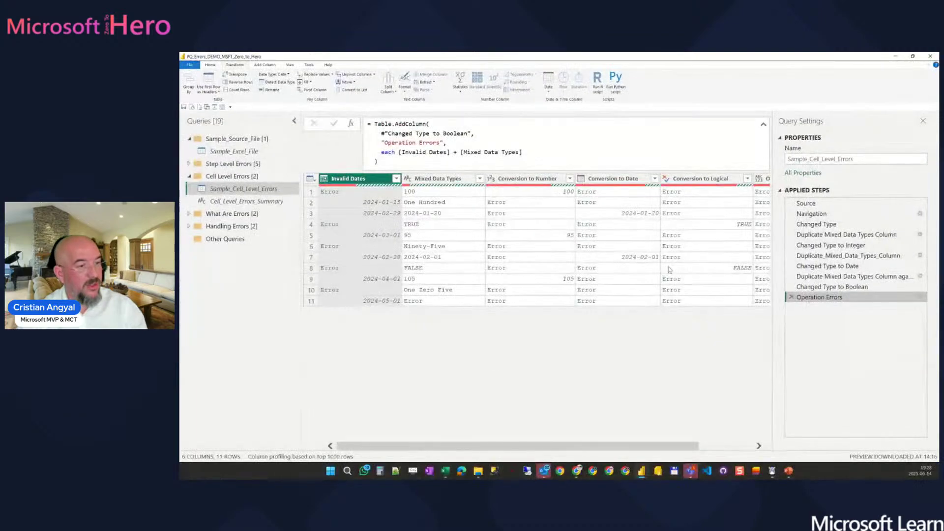
- Examine the row 6 error in the Operation Errors column and compare it with the Invalid Dates and Mixed Data Types source columns
drag(653, 445, 706, 446)
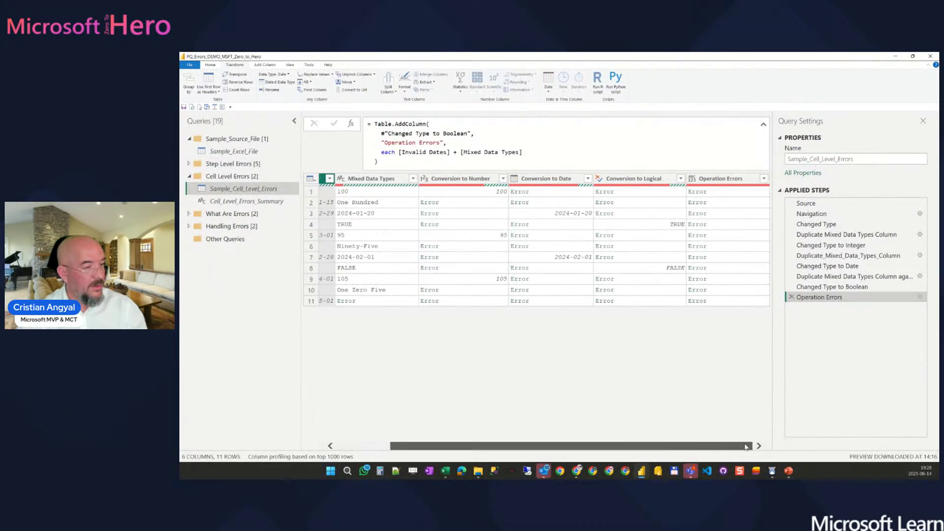
click(750, 213)
click(735, 246)
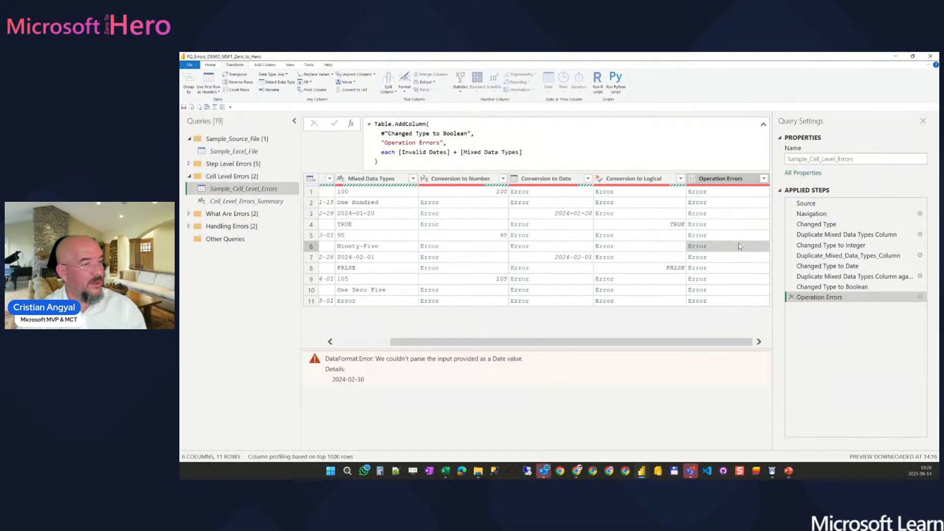
drag(688, 342, 509, 346)
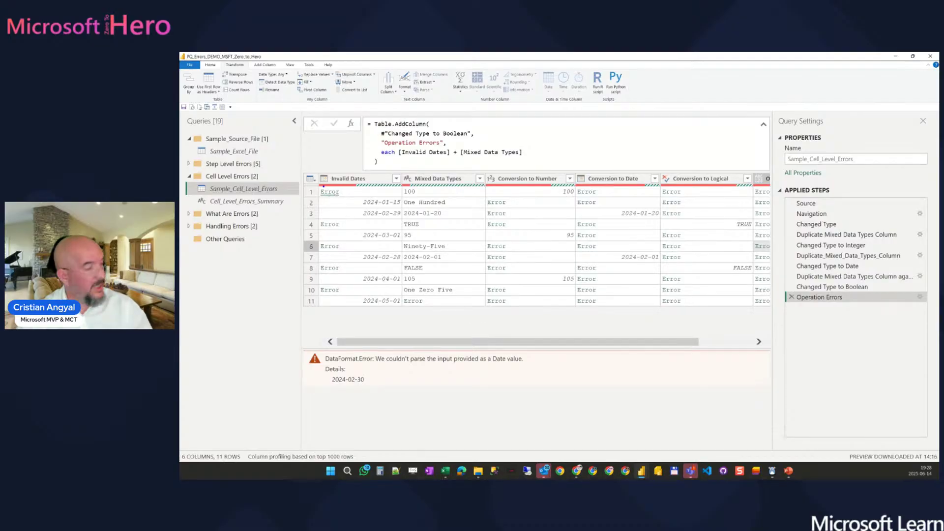
drag(312, 166, 429, 188)
drag(331, 174, 341, 152)
drag(424, 168, 430, 159)
key(Escape)
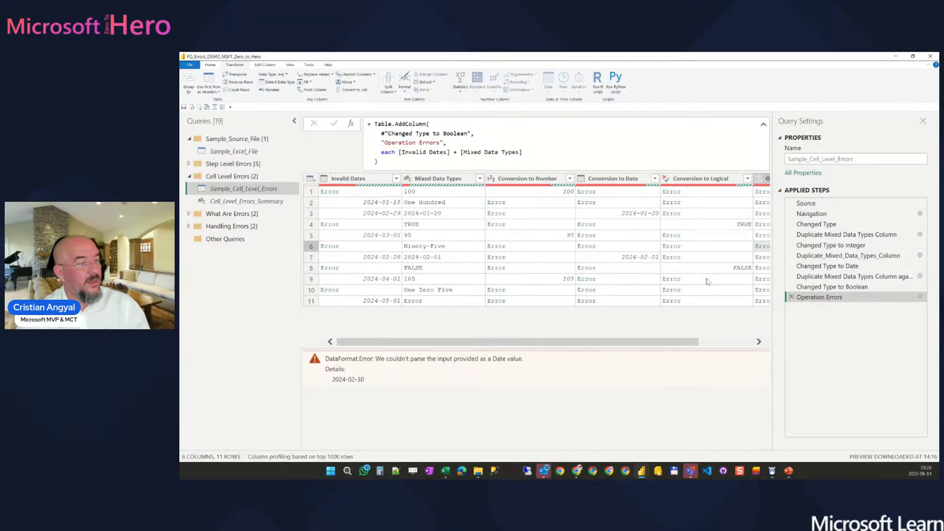
- Compare the error messages for rows 5, 4 and 2 of the Operation Errors column
drag(688, 344, 745, 344)
click(746, 235)
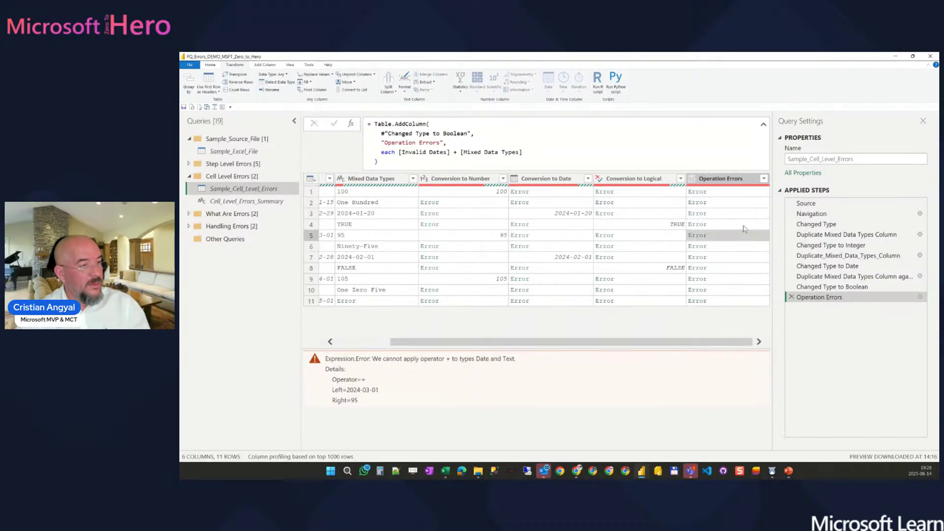
click(744, 226)
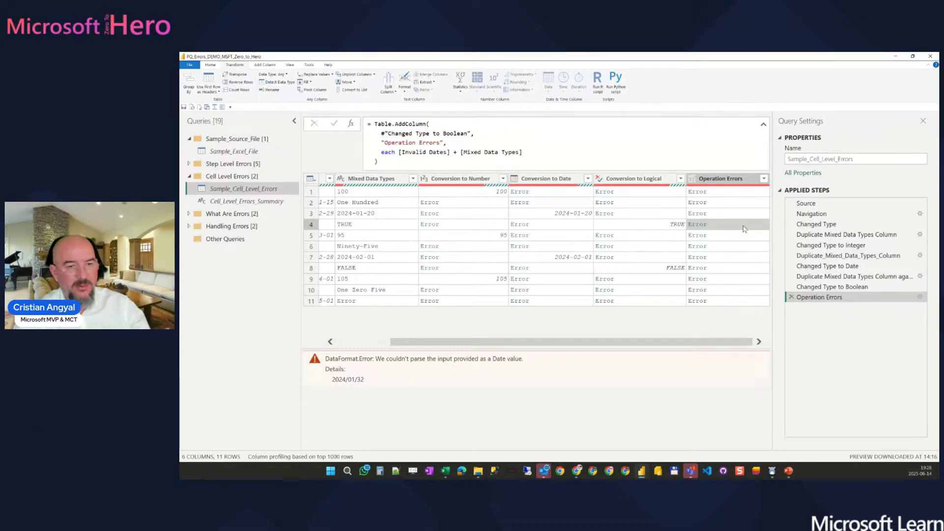
click(745, 203)
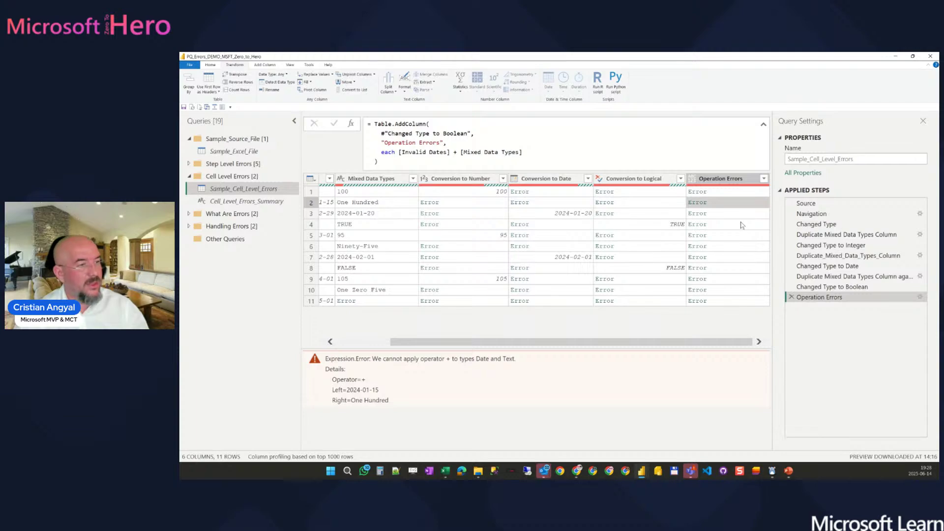
- Read the error types and handling options in the Source step of the Cell_Level_Errors_Summary query
click(280, 202)
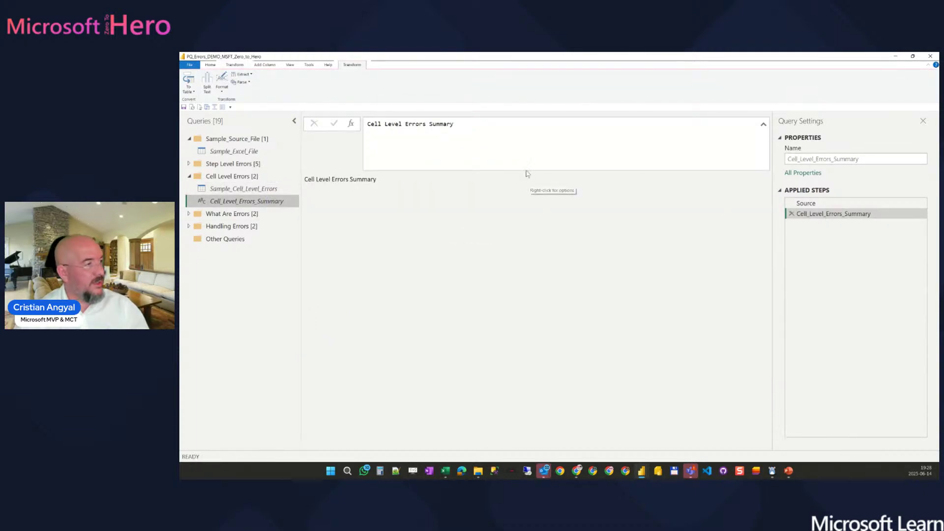
click(820, 203)
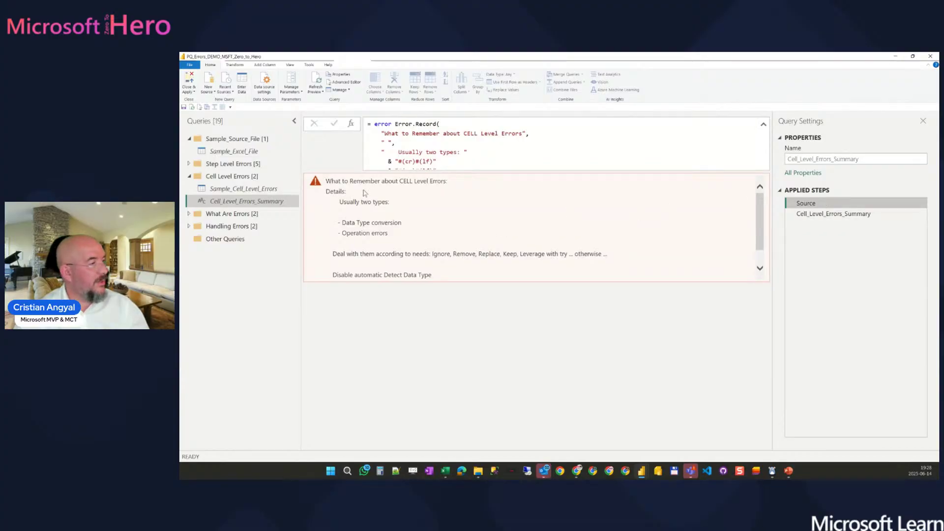
drag(334, 182, 485, 181)
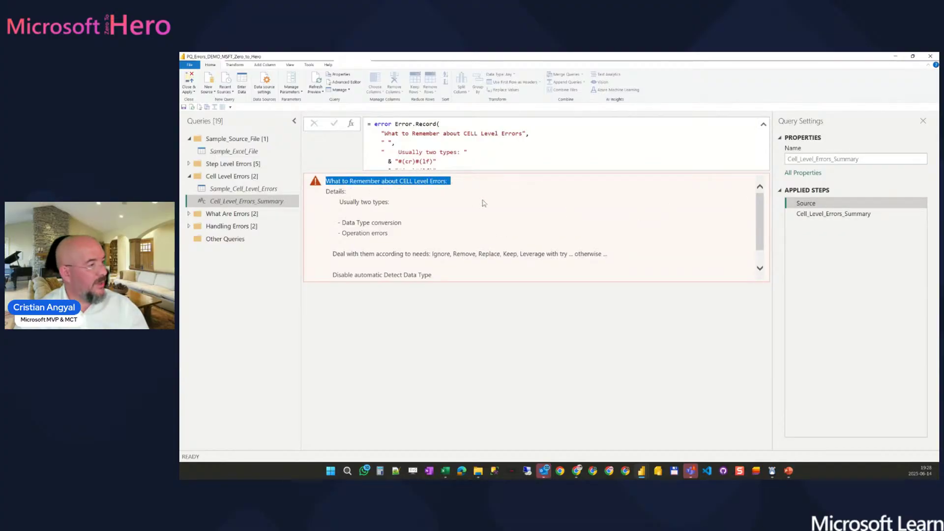
click(462, 181)
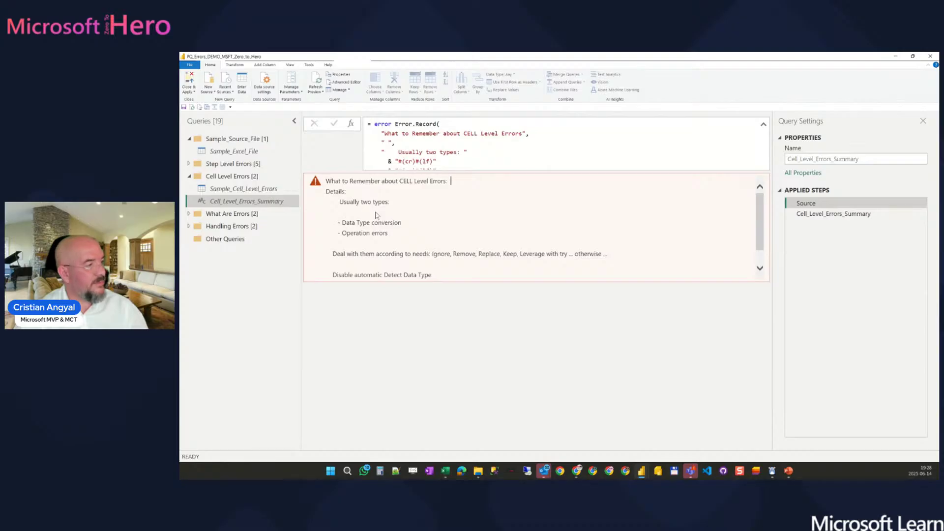
drag(339, 202, 388, 202)
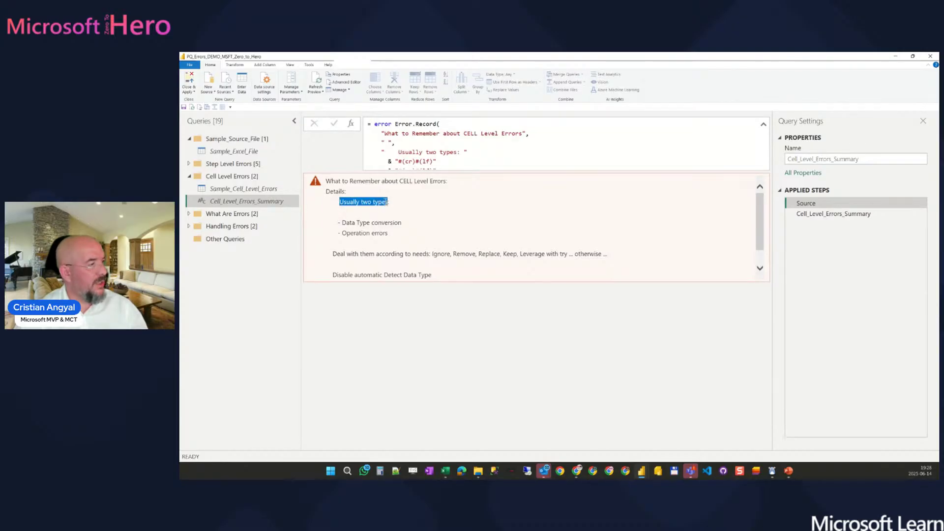
drag(343, 223, 406, 223)
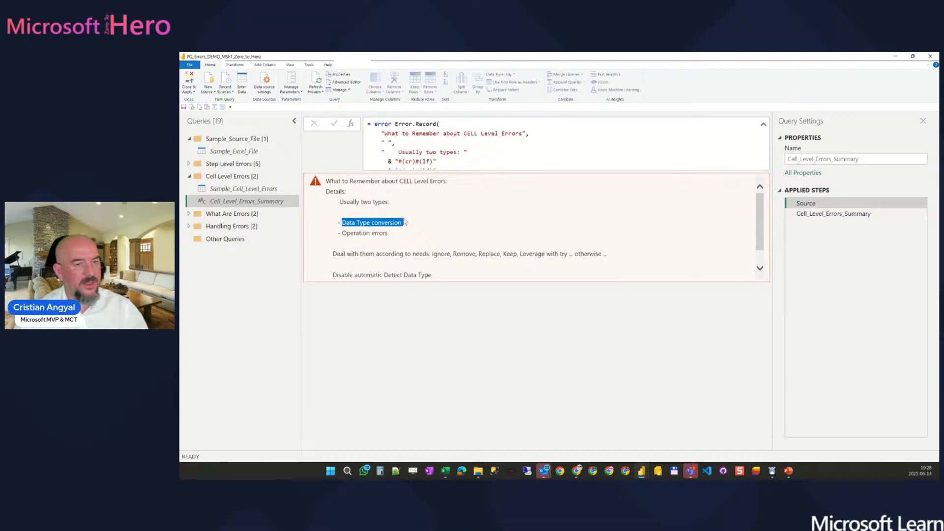
drag(400, 235, 473, 257)
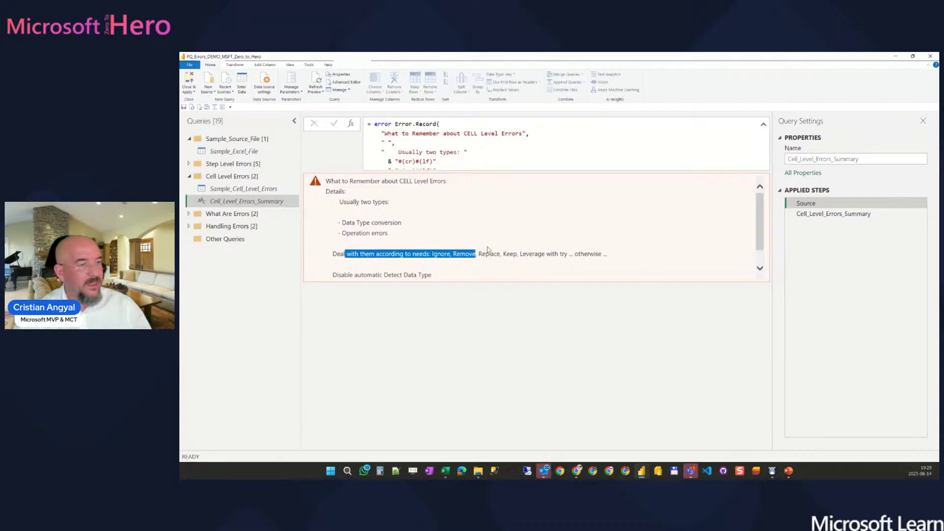
click(488, 250)
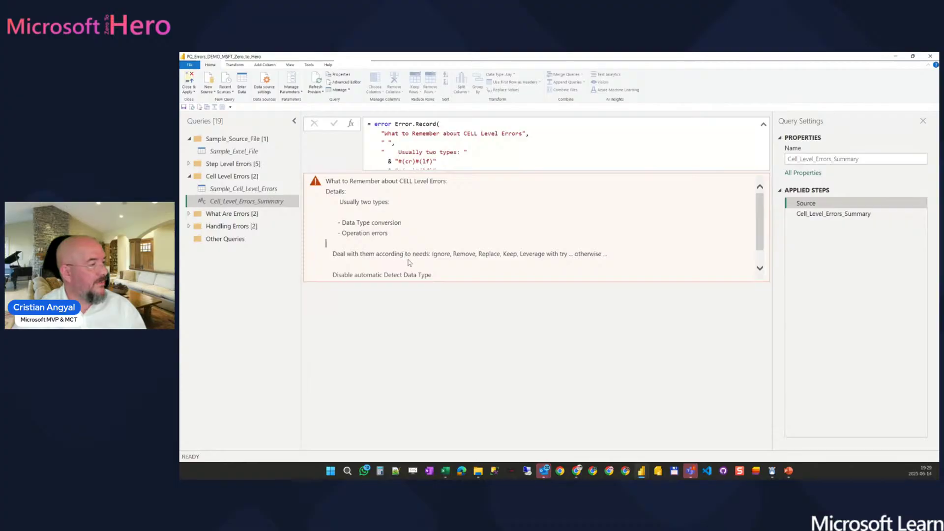
- Read the remaining summary notes on automatic data type detection and audit tables, marking the audit tables line on screen
scroll(408, 264, down, 1)
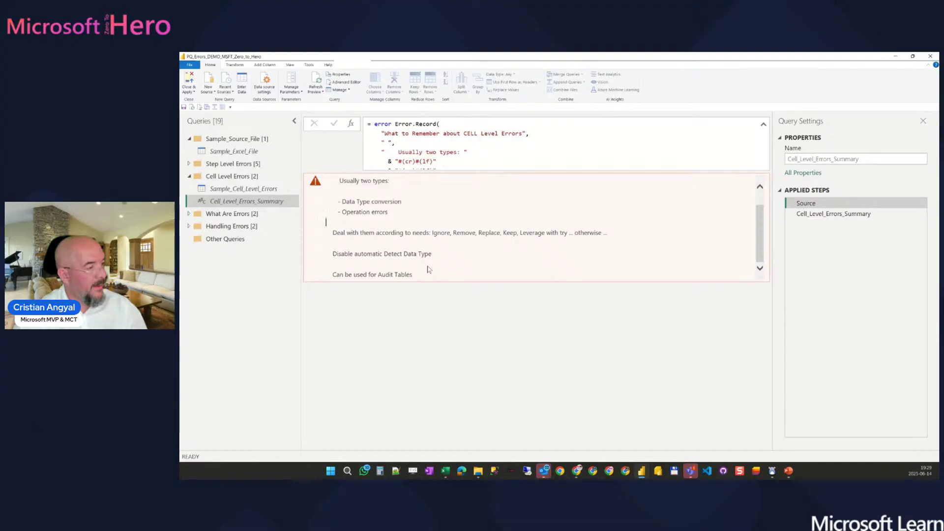
scroll(428, 269, up, 1)
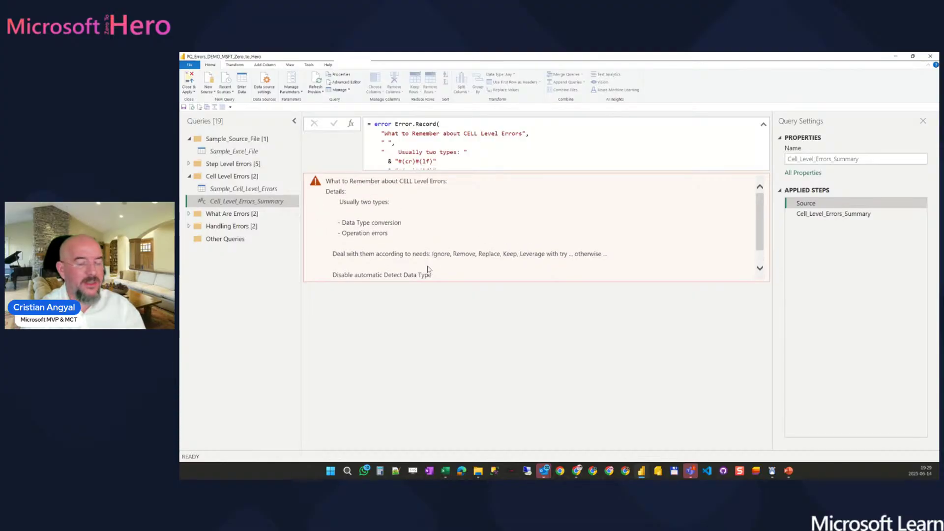
scroll(428, 269, down, 1)
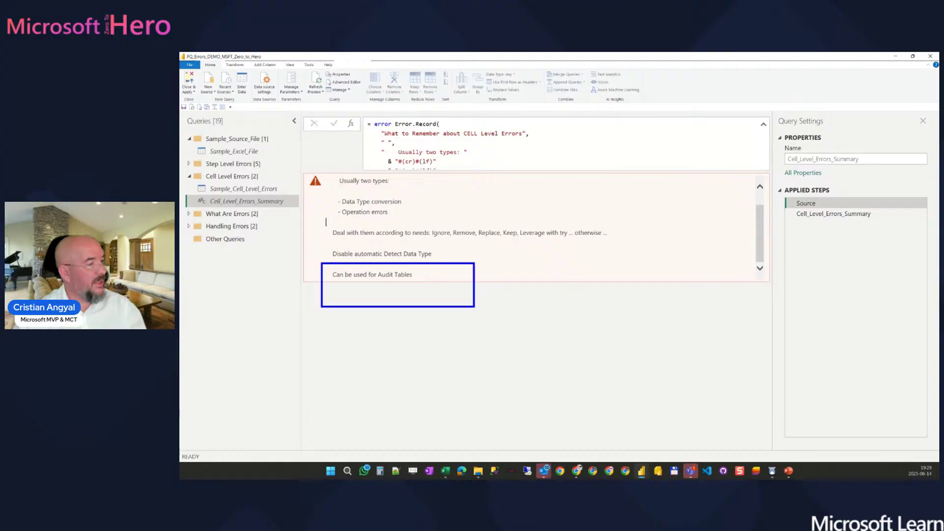
drag(415, 284, 457, 324)
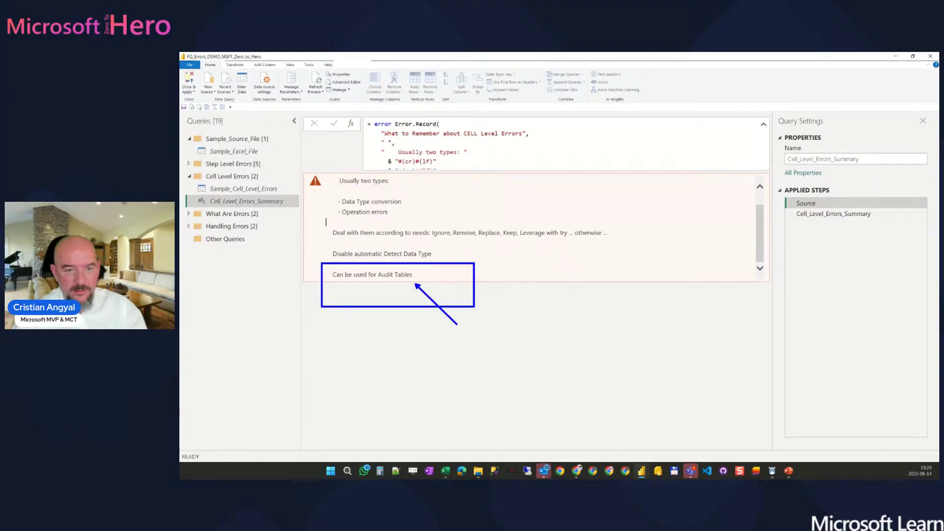
key(Escape)
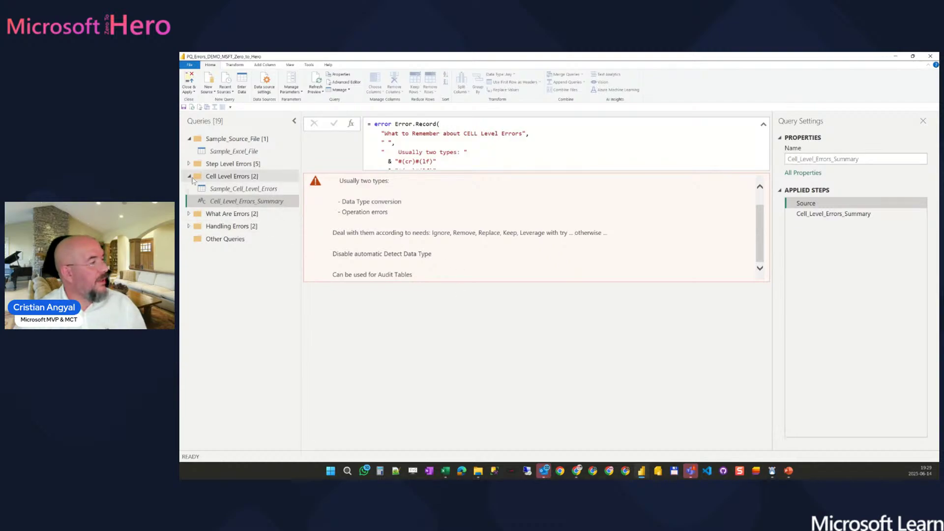
- Collapse the Cell Level Errors group and view the Understanding_Errors_and_try_otherwise query in the What Are Errors group with an enlarged interface
click(190, 176)
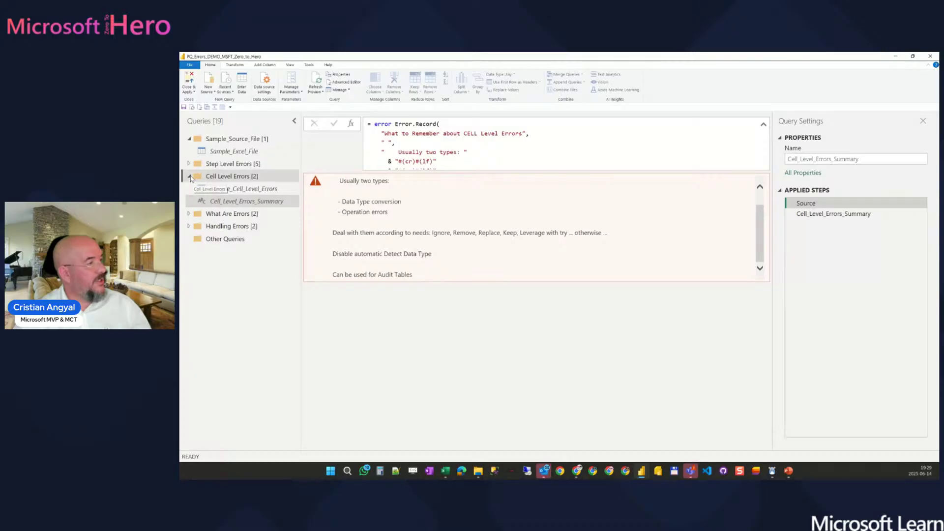
click(188, 189)
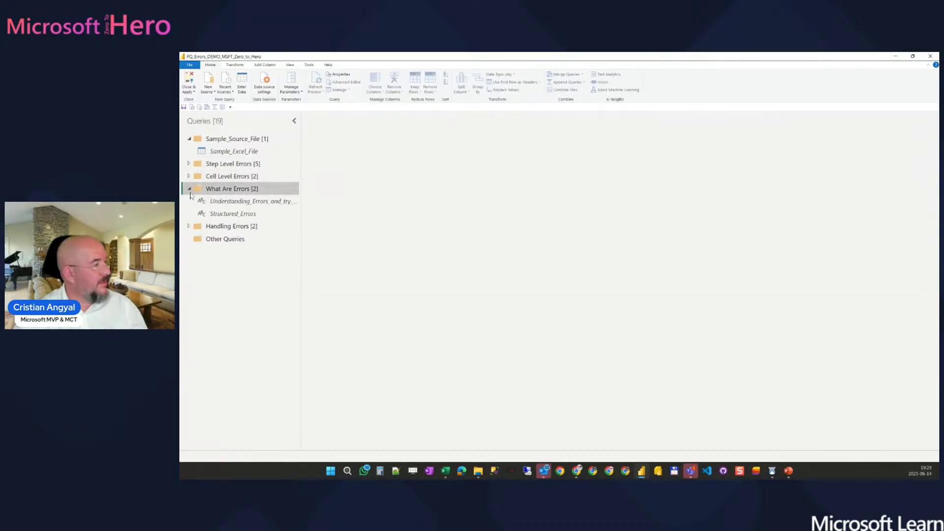
click(291, 205)
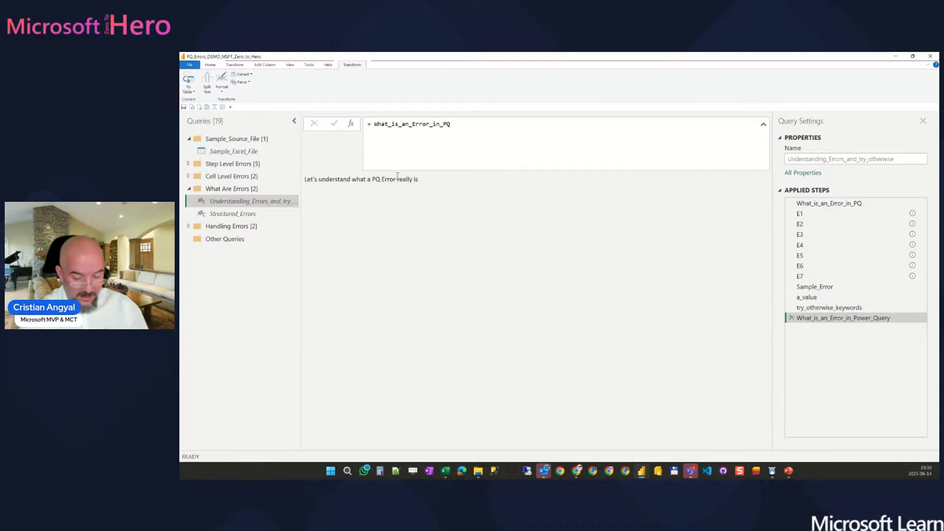
key(ctrl+plus)
drag(451, 189, 316, 197)
click(542, 264)
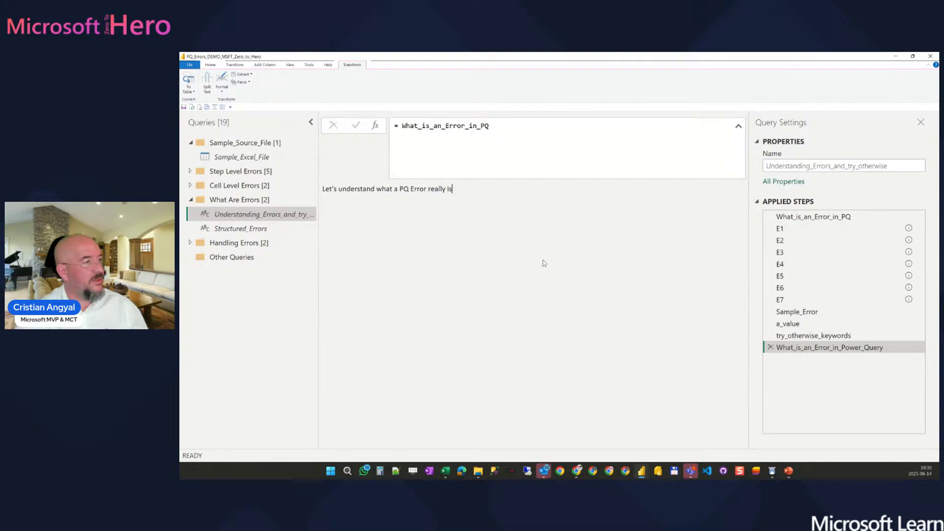
- Review the What_is_an_Error_in_PQ step and examine the error record and message of step E1
click(836, 218)
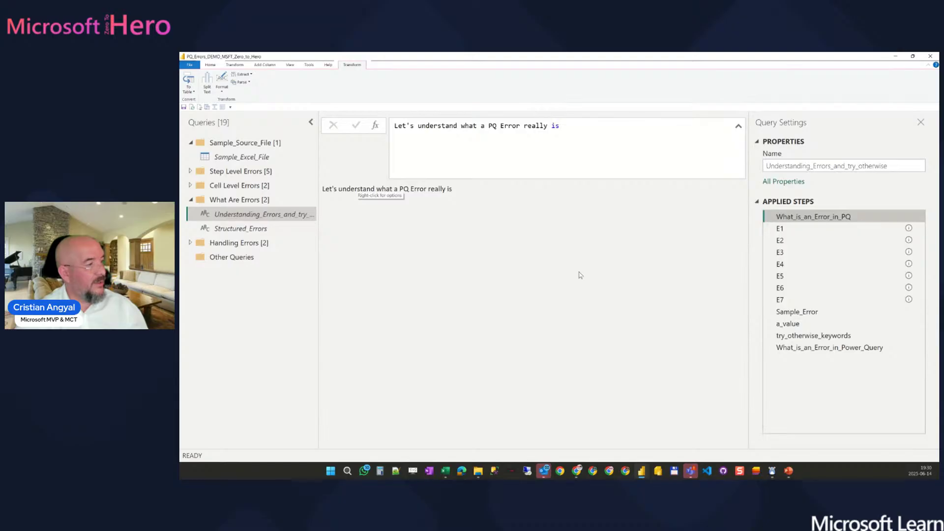
mouse_move(786, 234)
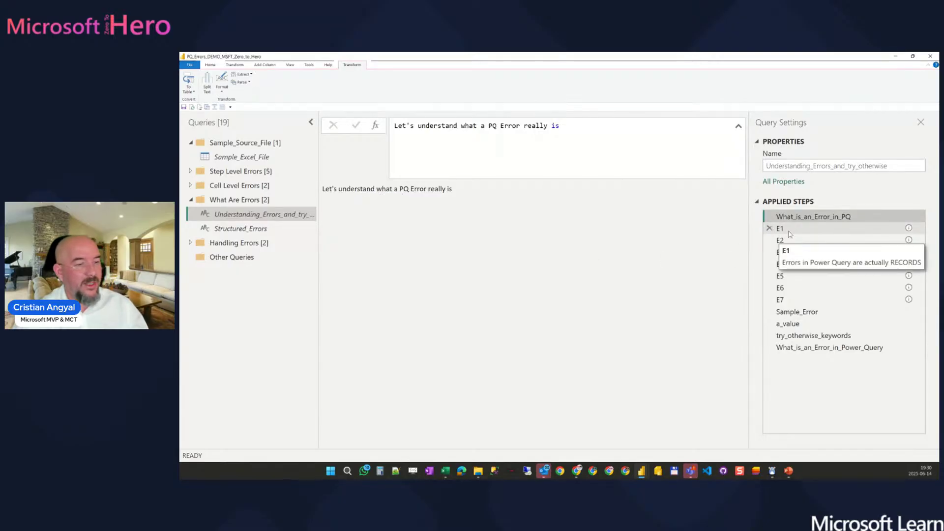
click(789, 231)
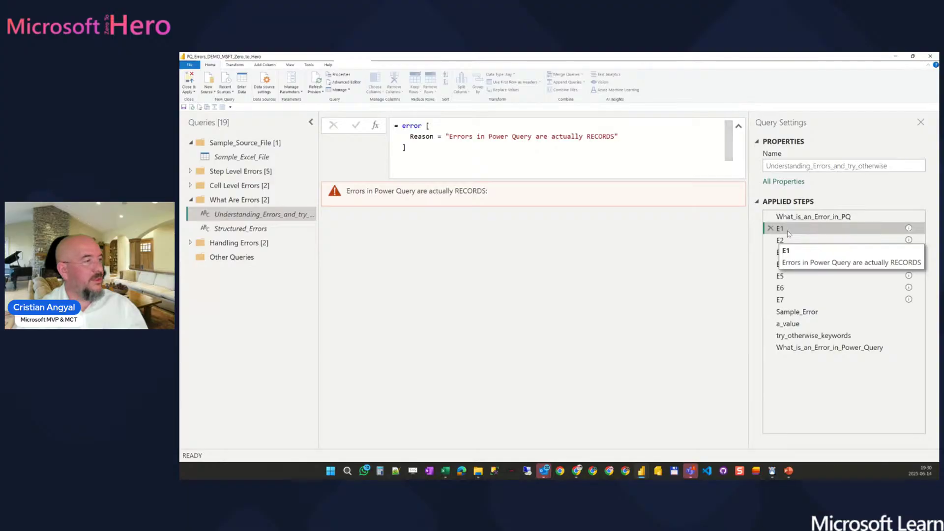
drag(429, 192, 488, 194)
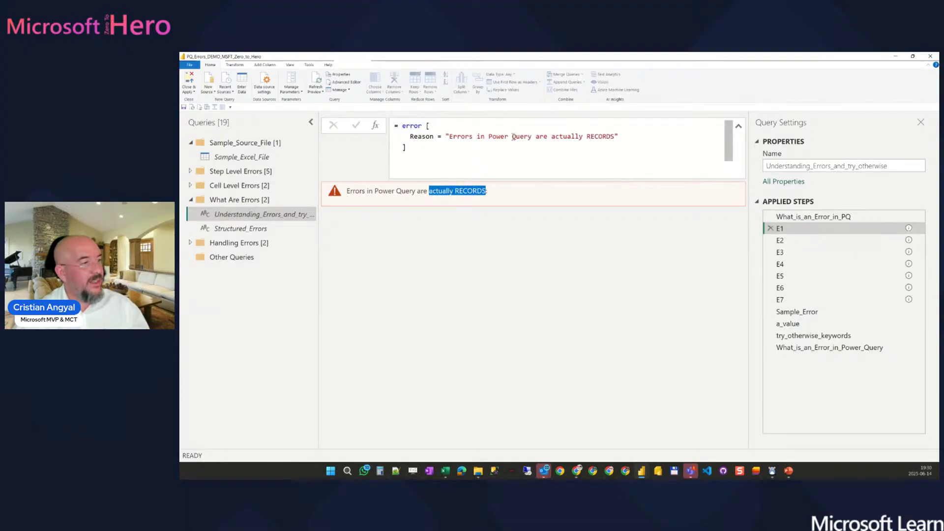
click(470, 192)
drag(346, 192, 499, 196)
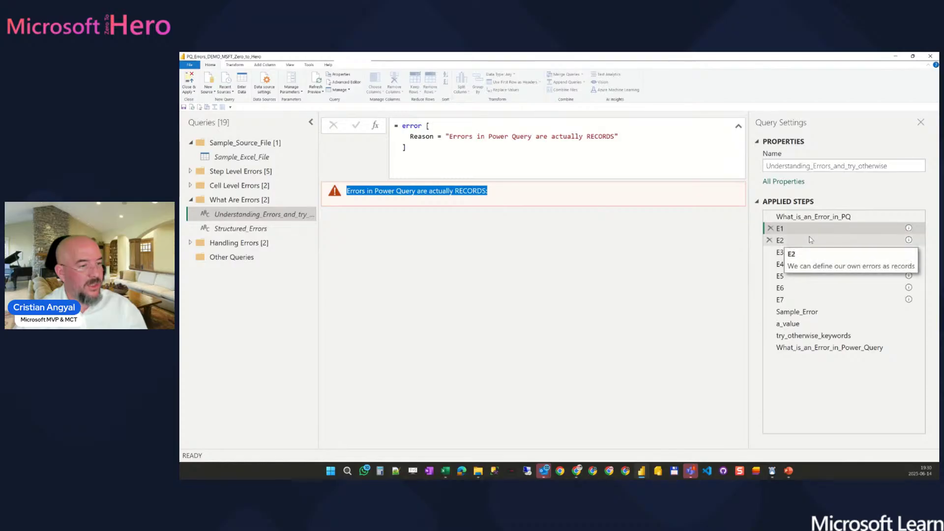
- Examine the custom error record in step E2, marking the error keyword and reading its Reason, Message and Detail fields
click(810, 242)
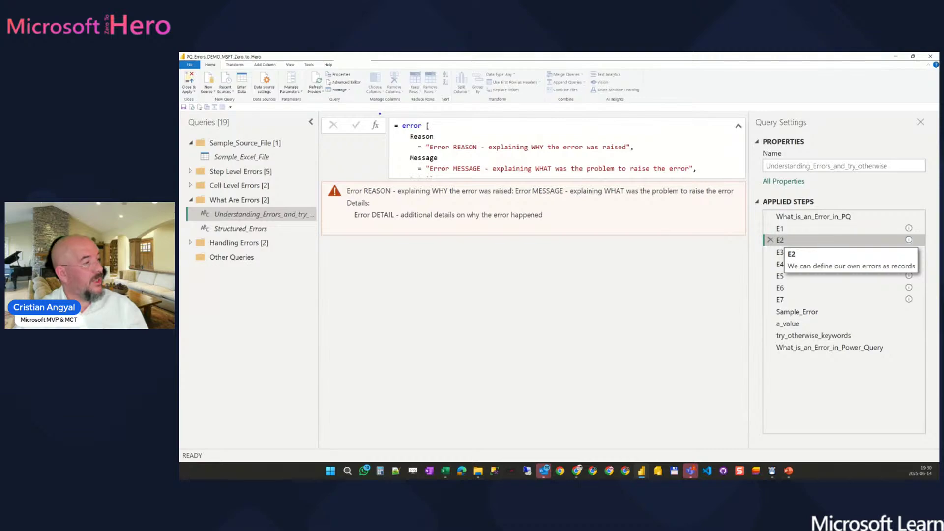
drag(397, 119, 426, 133)
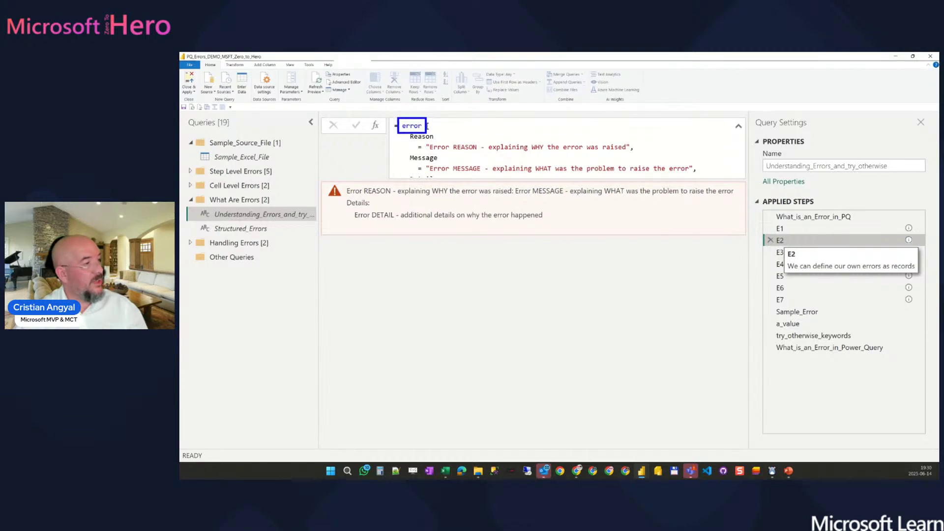
click(427, 126)
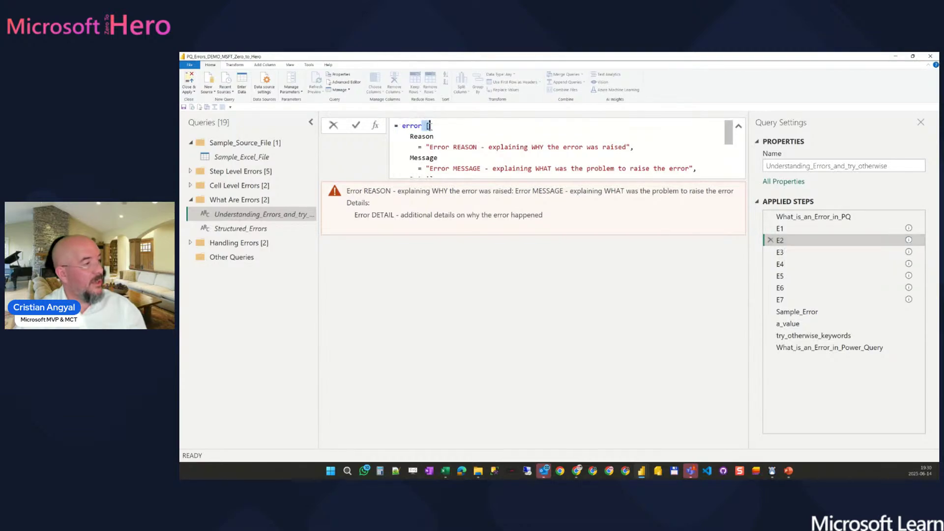
mouse_move(728, 136)
mouse_down()
mouse_move(728, 170)
mouse_move(724, 146)
mouse_up()
scroll(436, 174, down, 1)
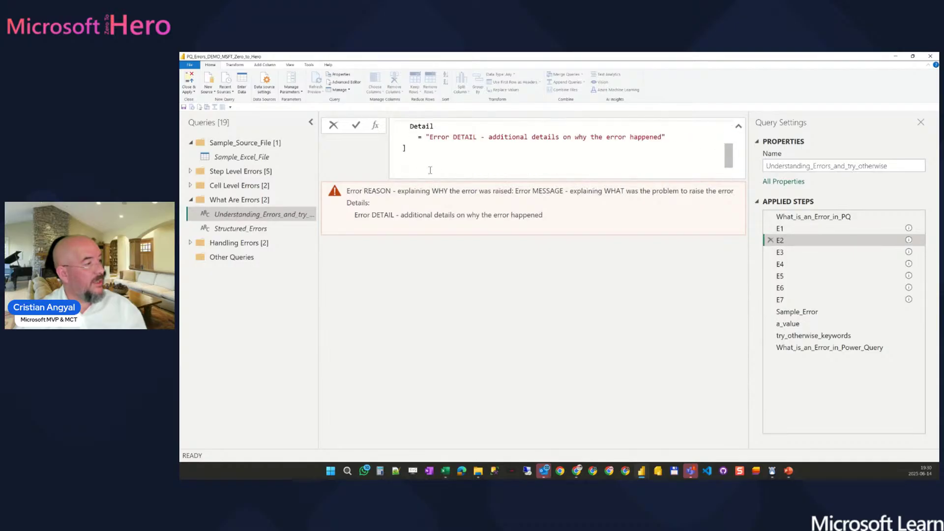
scroll(410, 162, up, 2)
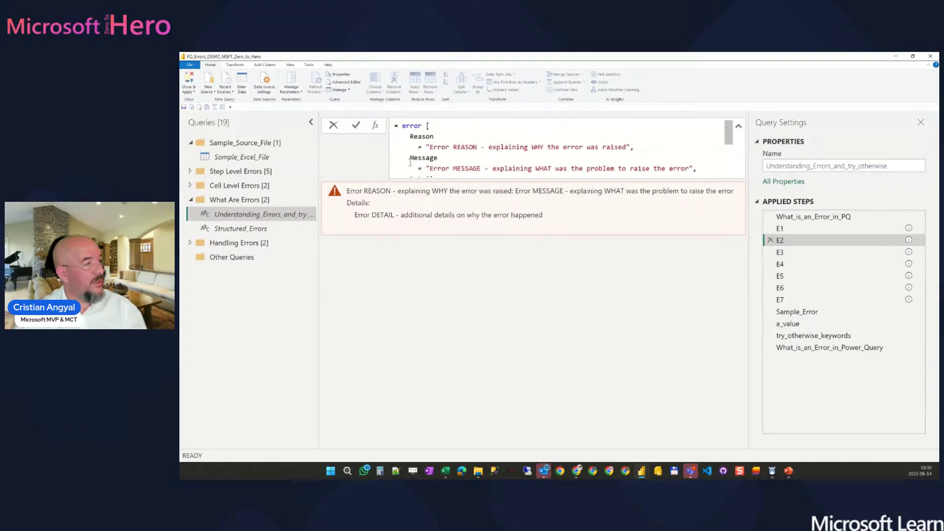
mouse_move(404, 131)
mouse_down()
mouse_move(442, 141)
mouse_move(435, 163)
mouse_move(439, 149)
mouse_up()
key(Escape)
scroll(432, 160, down, 1)
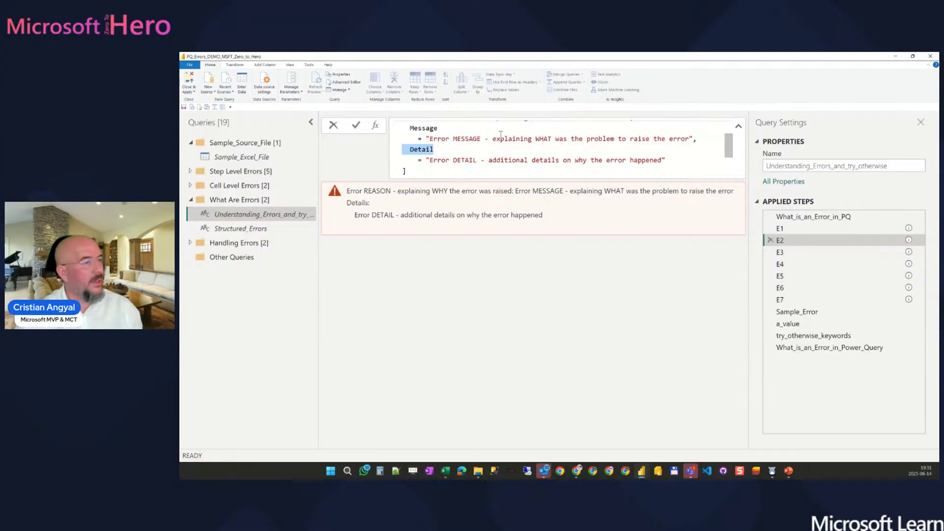
click(799, 255)
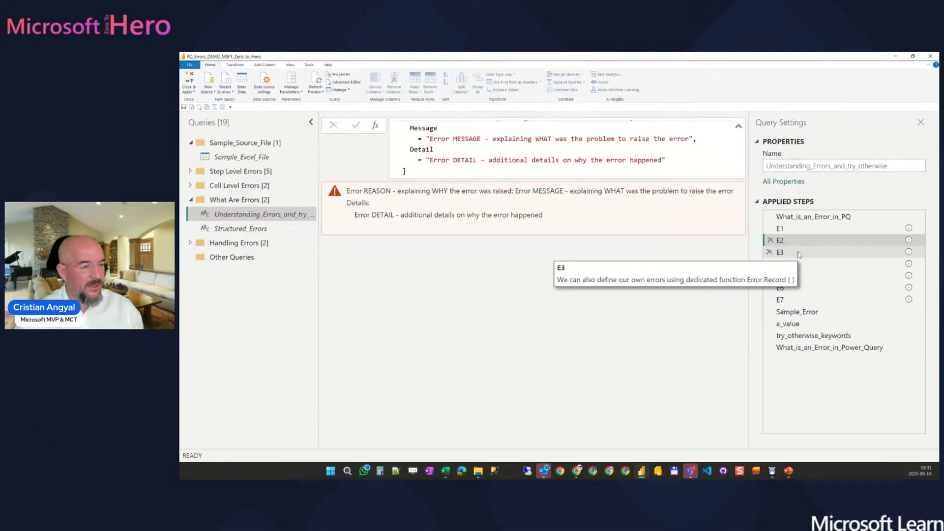
scroll(565, 148, up, 2)
click(413, 126)
drag(409, 127, 403, 126)
- Review the Error.Record function in step E3, comparing its reason, message and detail arguments with the error text below
click(796, 252)
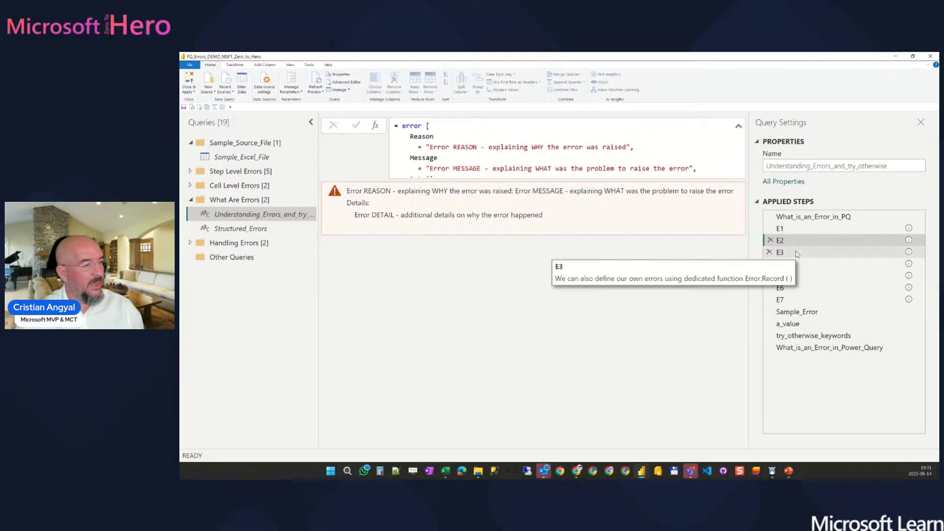
click(434, 126)
drag(437, 126, 458, 126)
click(470, 125)
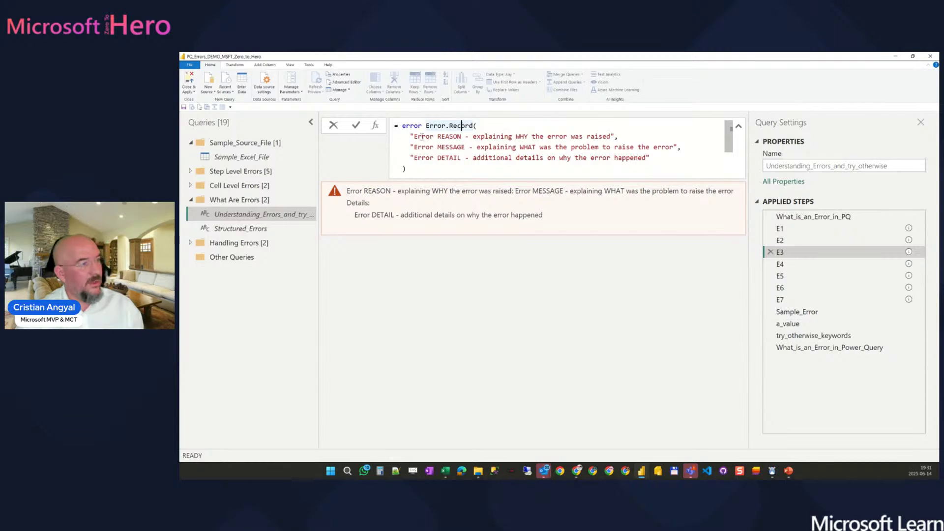
drag(426, 125, 466, 125)
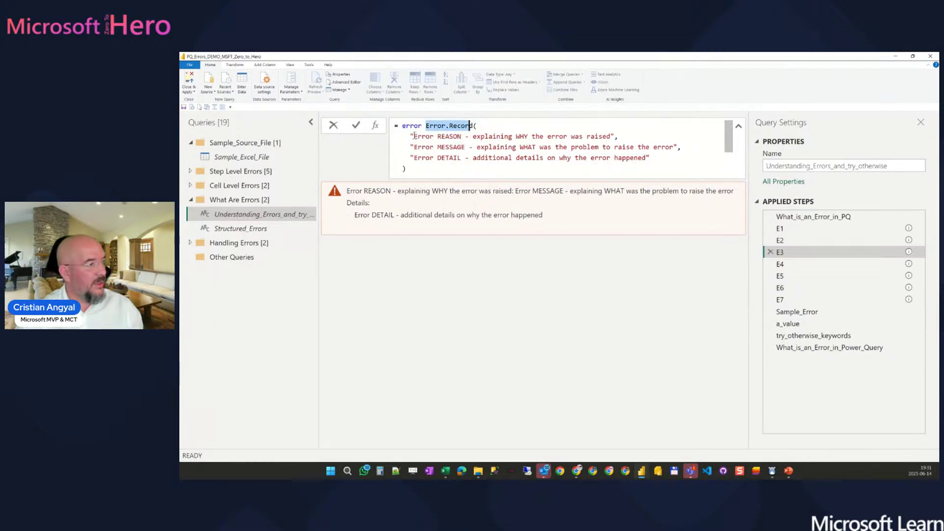
drag(414, 137, 452, 137)
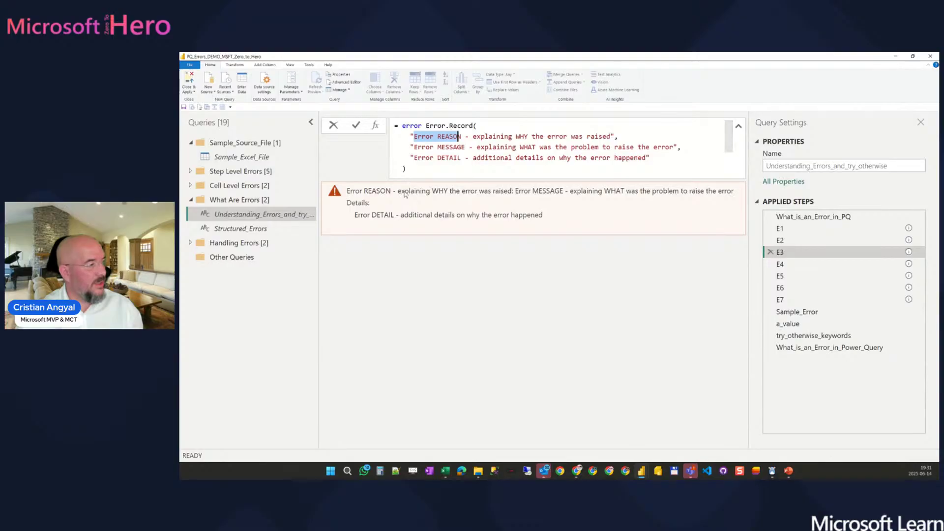
key(ctrl+a)
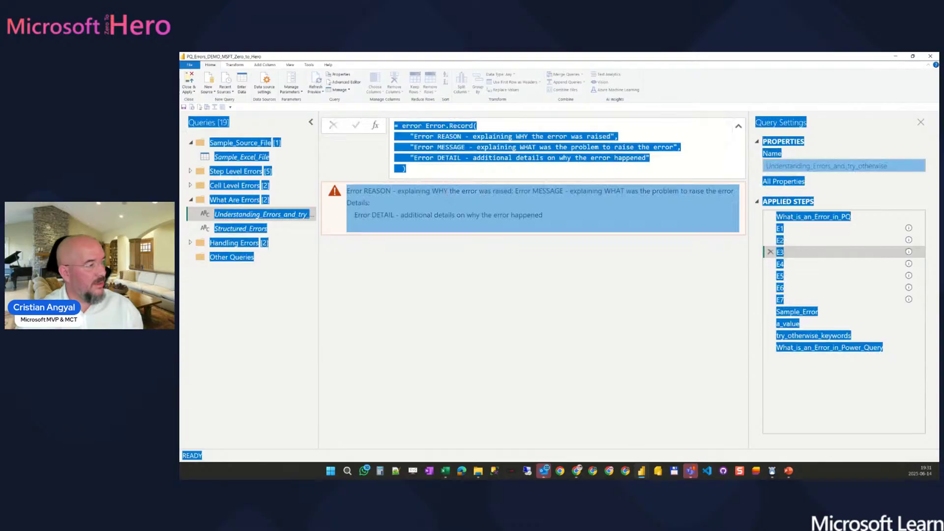
click(463, 192)
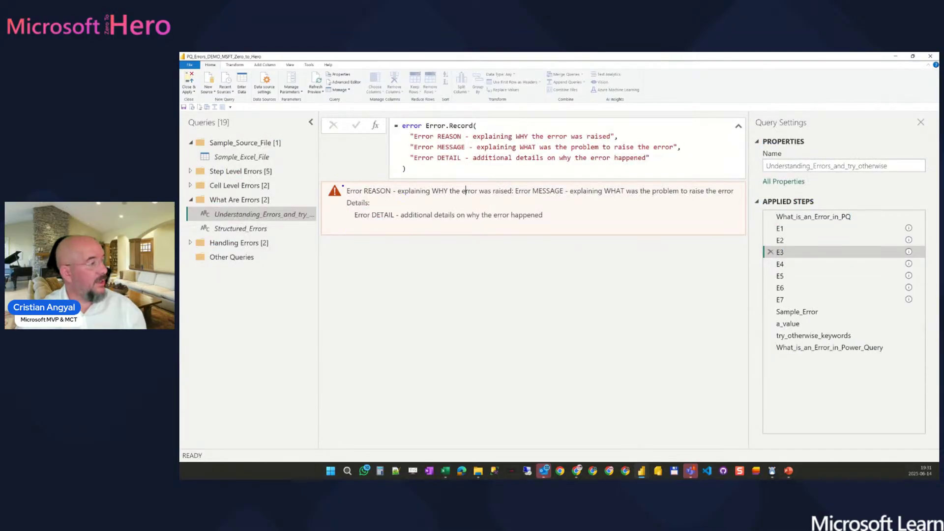
mouse_move(335, 182)
mouse_down()
mouse_move(463, 199)
mouse_move(731, 200)
mouse_up()
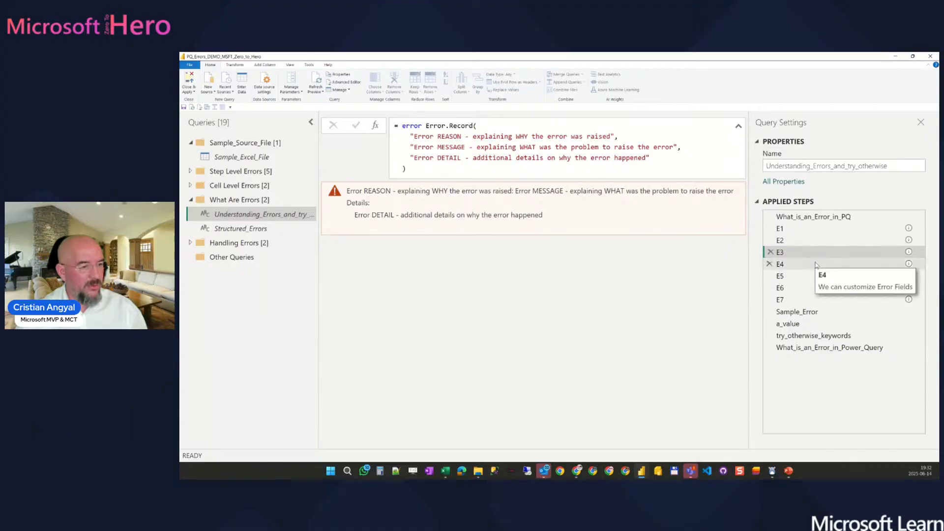
- Inspect the customized error fields in step E4, matching the Error.Record arguments to the displayed reason, message and details
click(789, 264)
mouse_move(812, 267)
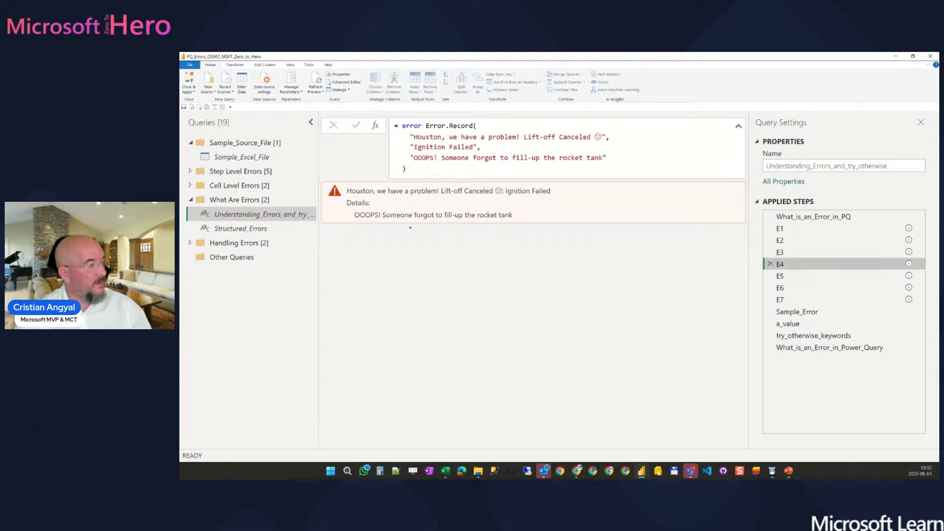
mouse_move(340, 183)
mouse_down()
mouse_move(433, 209)
mouse_move(502, 200)
mouse_up()
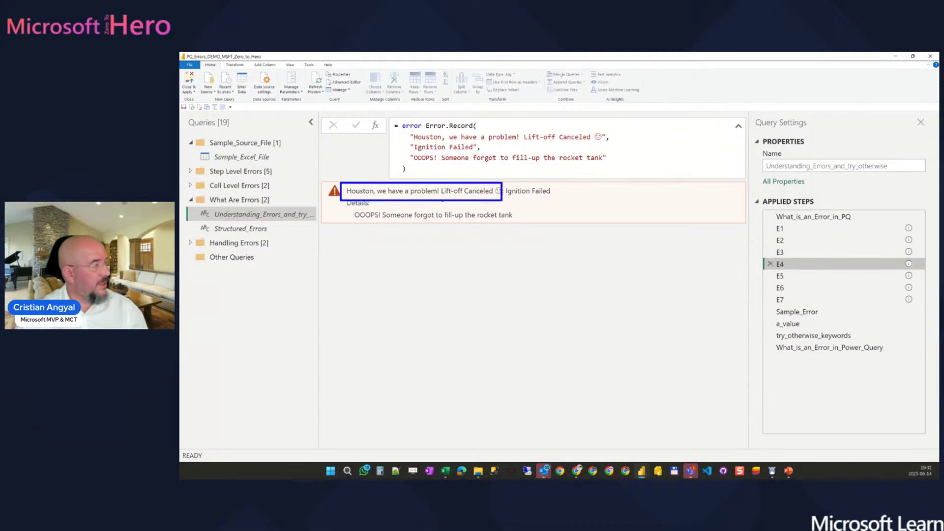
drag(407, 194, 434, 212)
drag(417, 144, 618, 143)
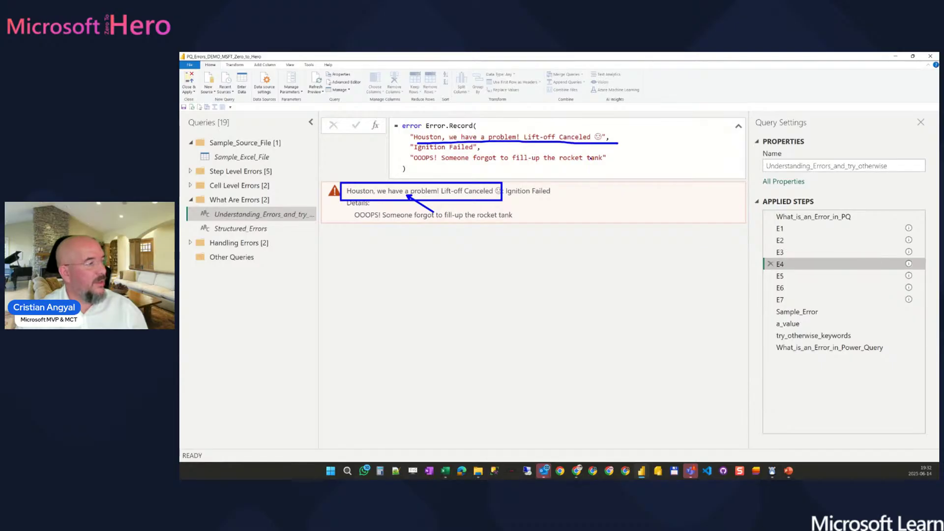
key(Escape)
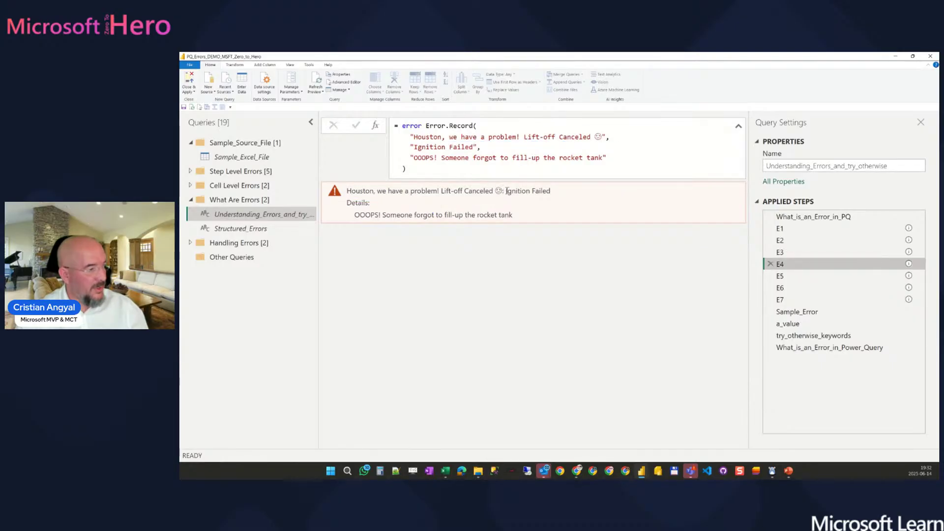
drag(505, 191, 564, 195)
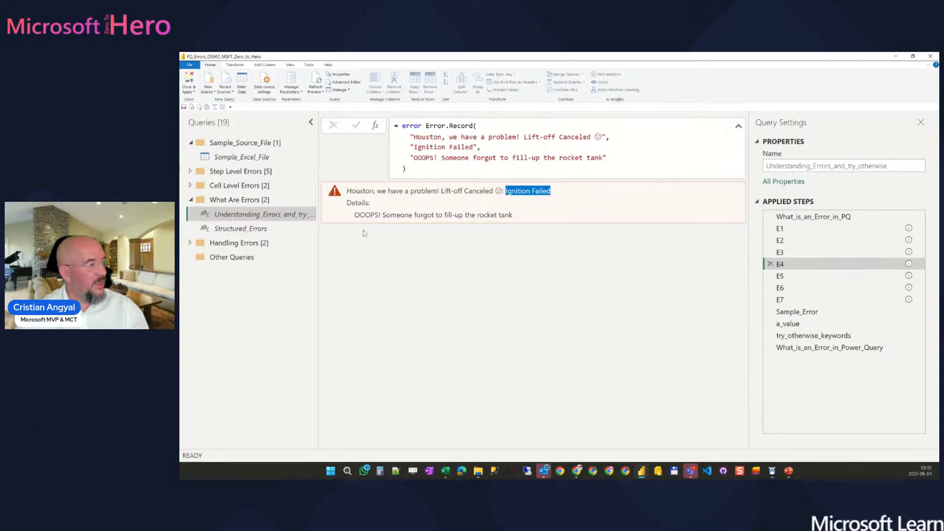
drag(346, 190, 445, 219)
click(445, 216)
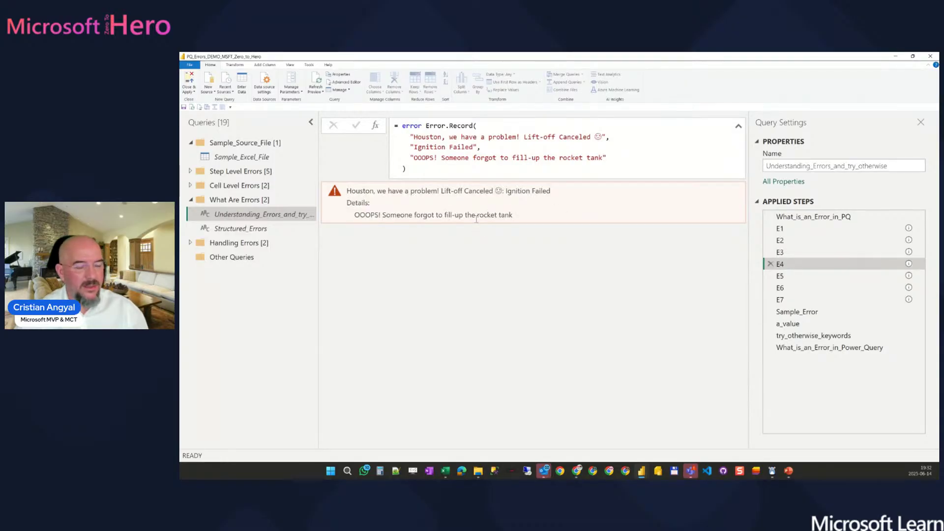
- Compare Error.Record without parameters in step E5 with the call that passes only a reason in step E6
mouse_move(867, 281)
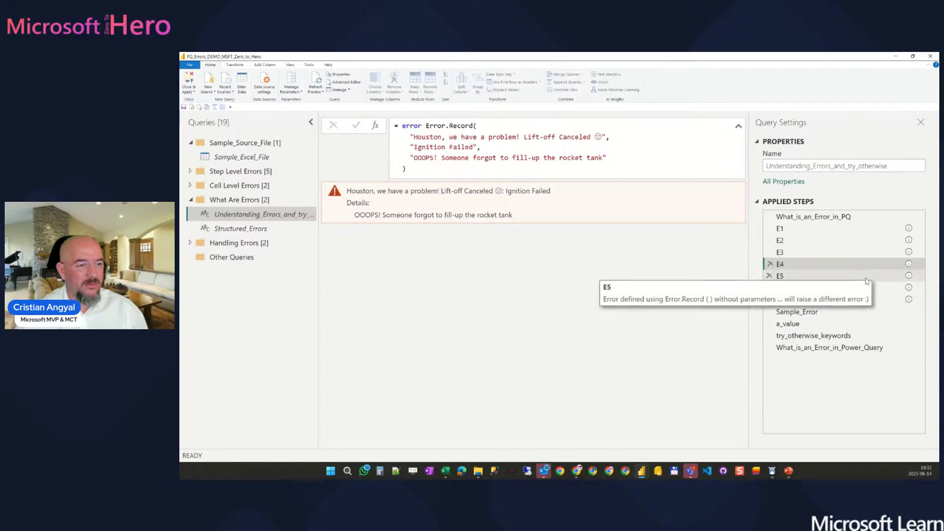
click(866, 279)
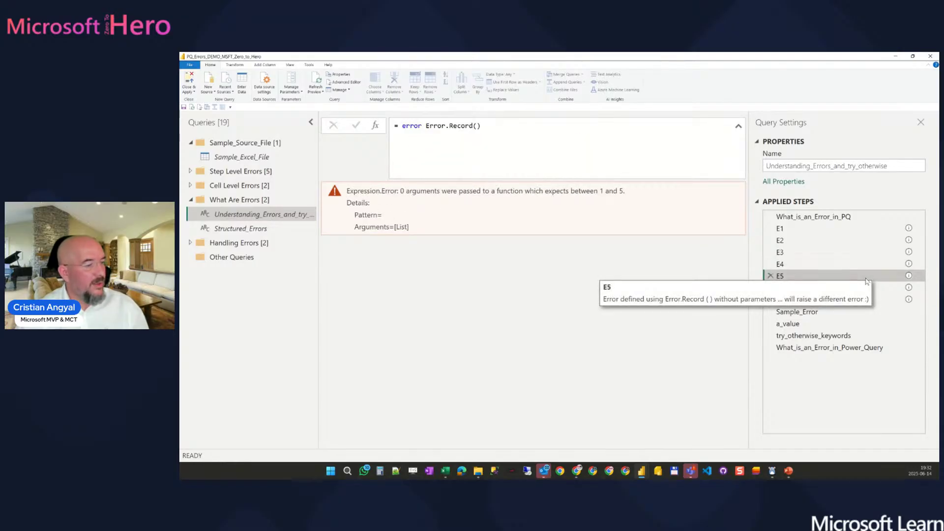
drag(423, 126, 468, 126)
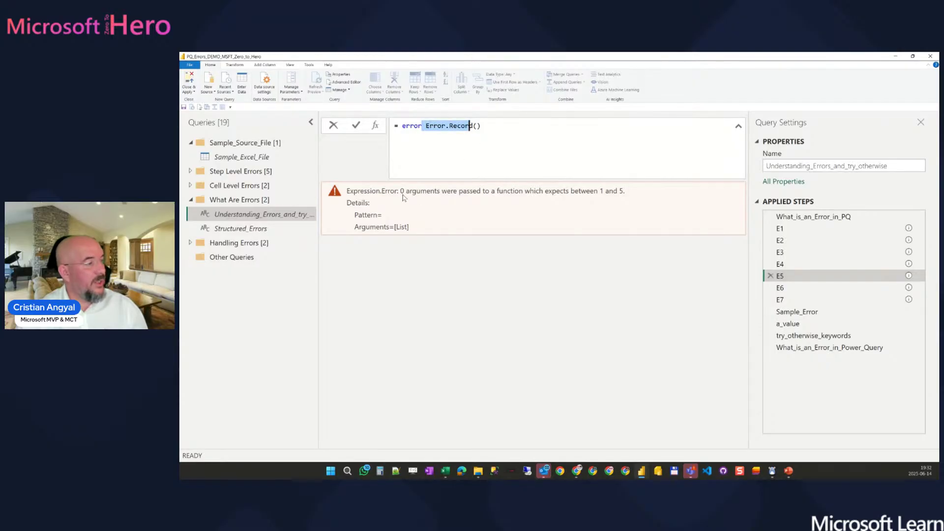
click(512, 132)
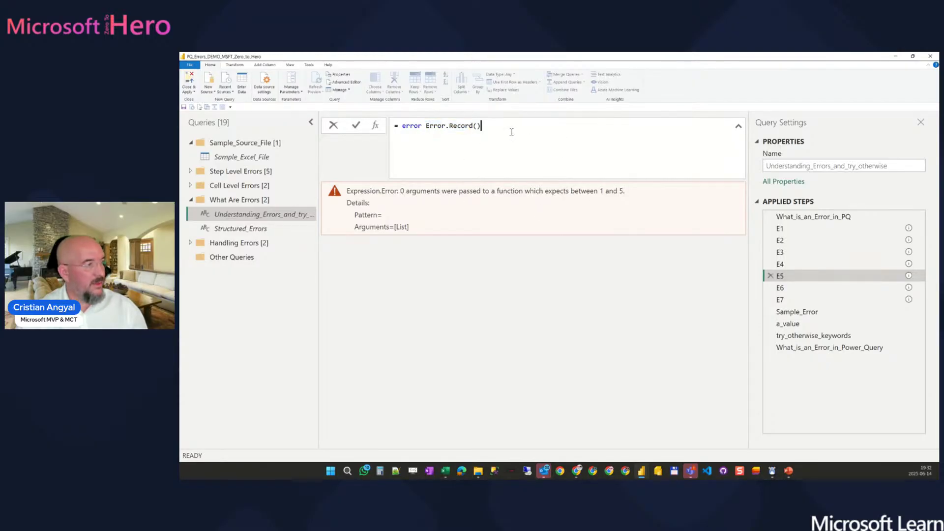
drag(423, 125, 492, 135)
click(491, 131)
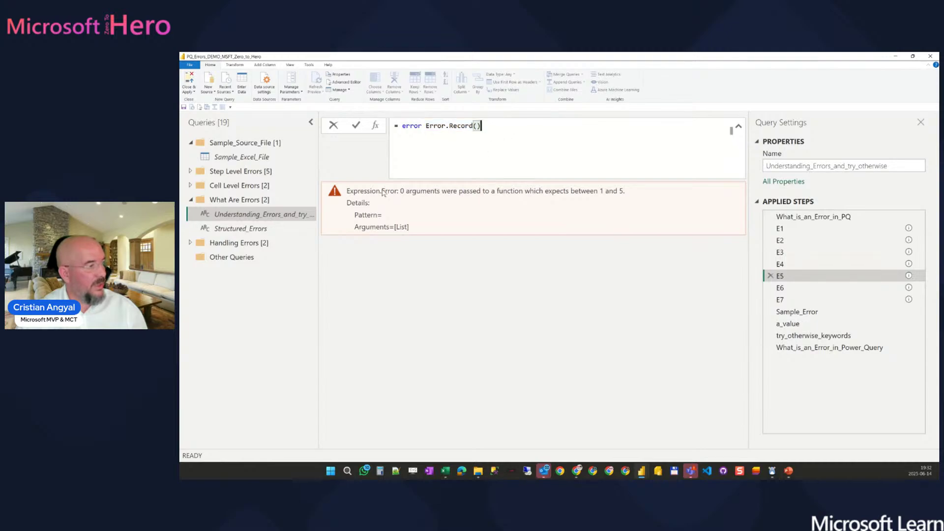
drag(339, 181, 403, 202)
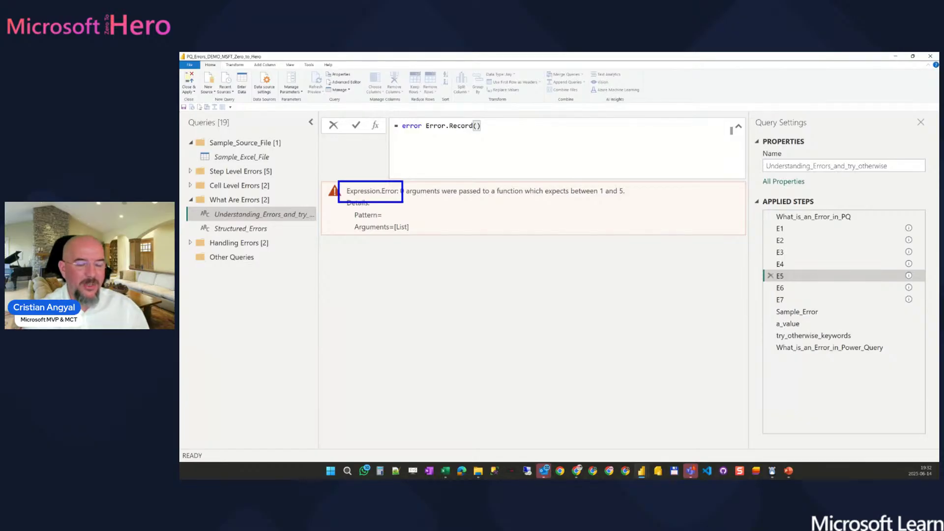
key(Escape)
drag(401, 191, 536, 200)
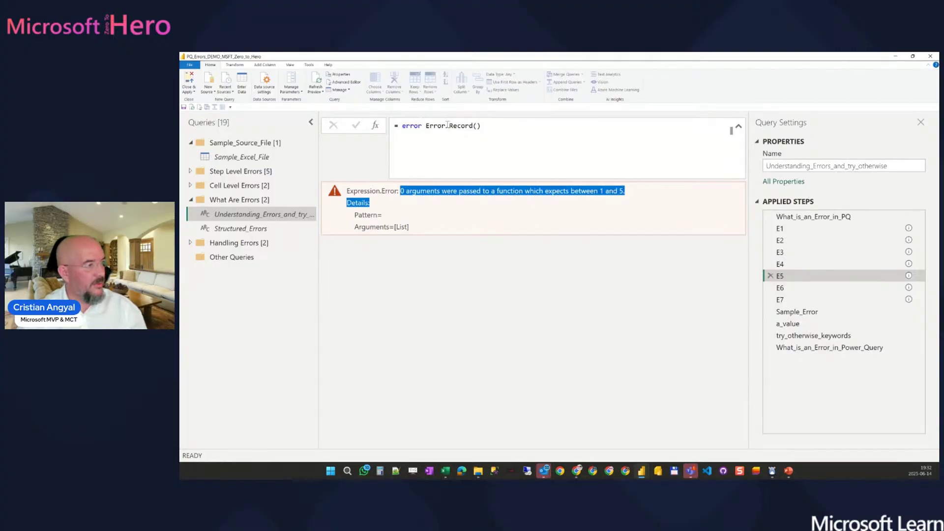
click(470, 213)
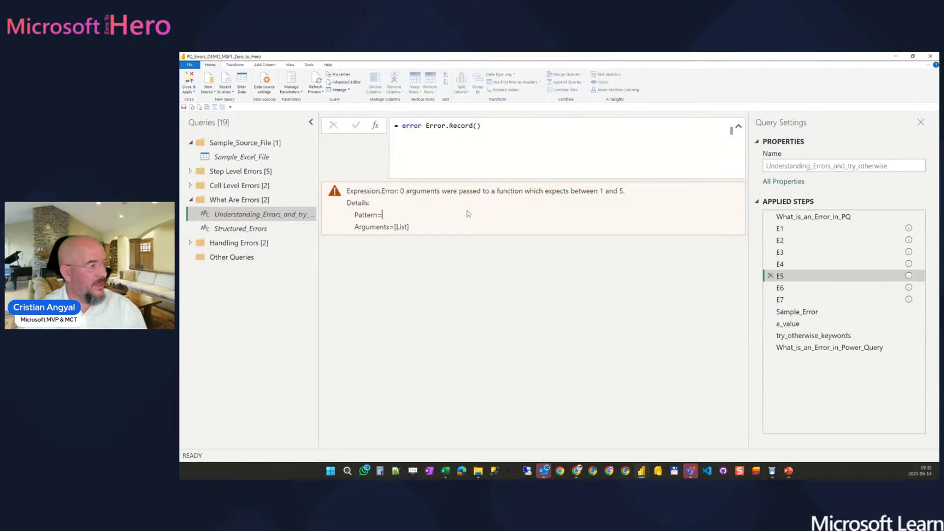
click(793, 288)
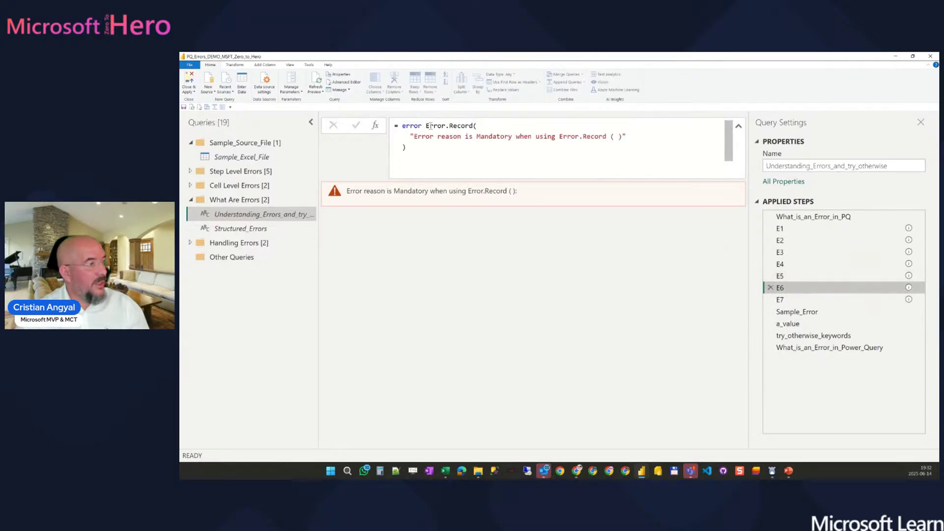
drag(409, 135, 618, 137)
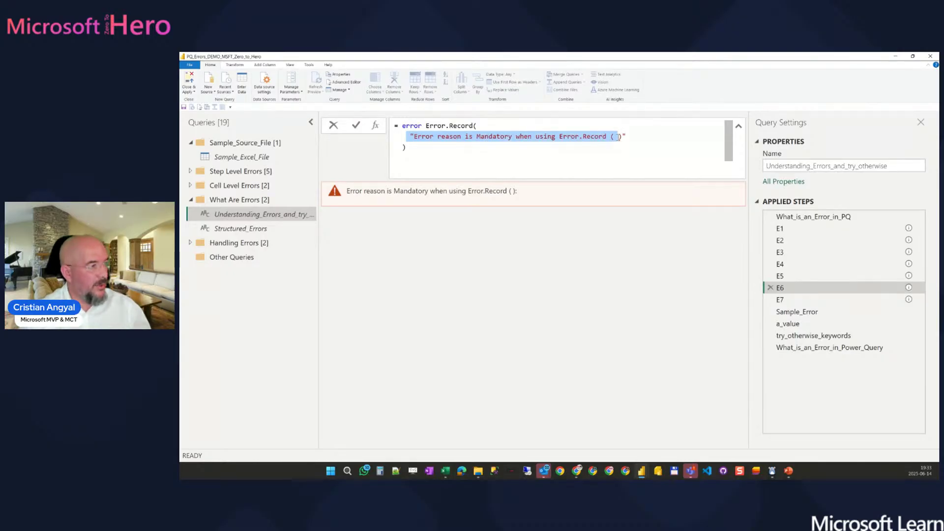
- Examine step E7, marking the error keyword and the text string it receives in place of a record
click(797, 300)
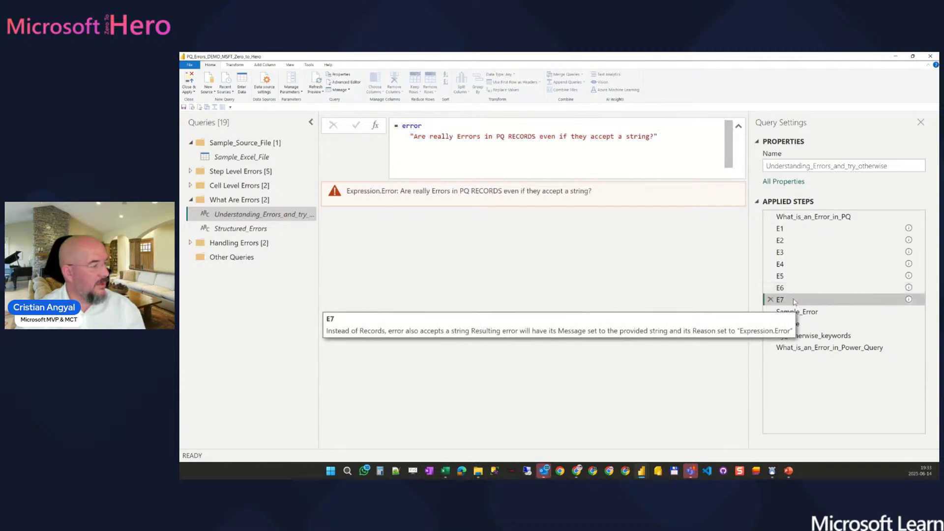
mouse_move(813, 304)
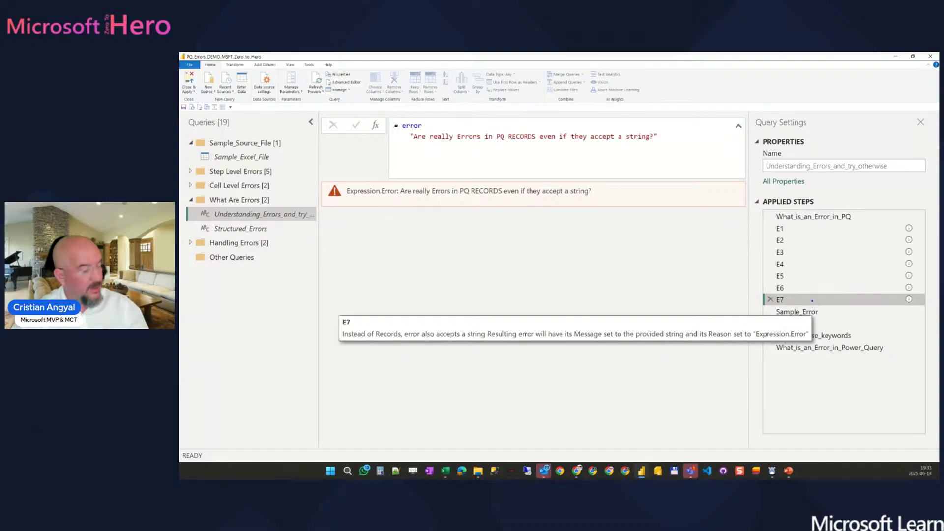
drag(395, 132, 438, 127)
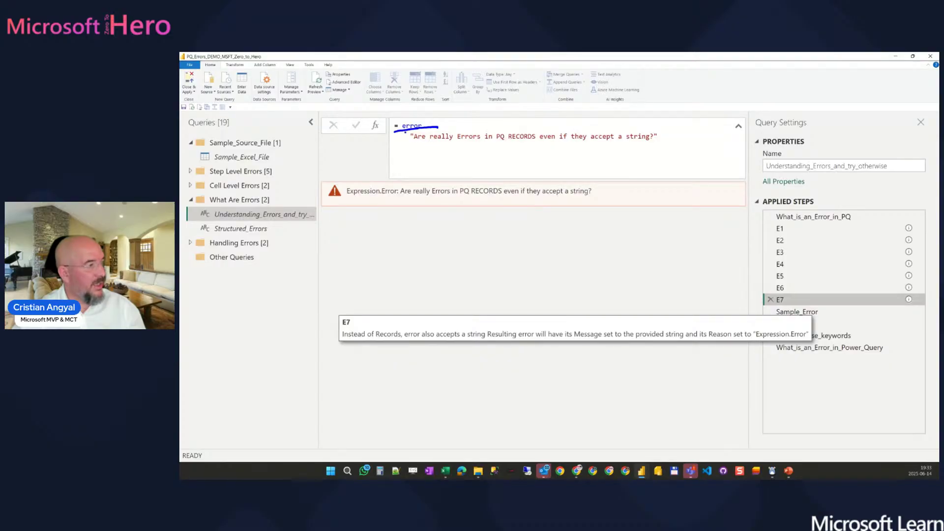
mouse_move(405, 132)
mouse_down()
mouse_move(634, 153)
mouse_move(691, 147)
mouse_up()
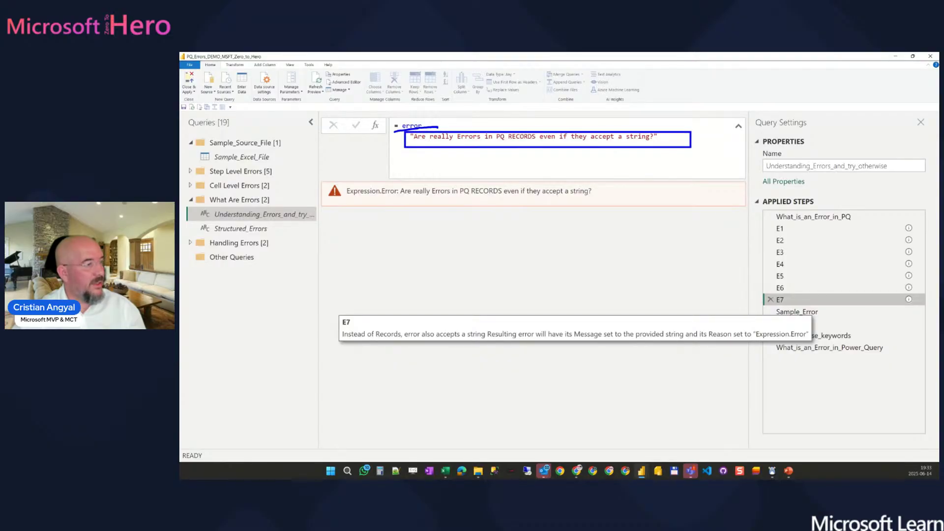
key(Escape)
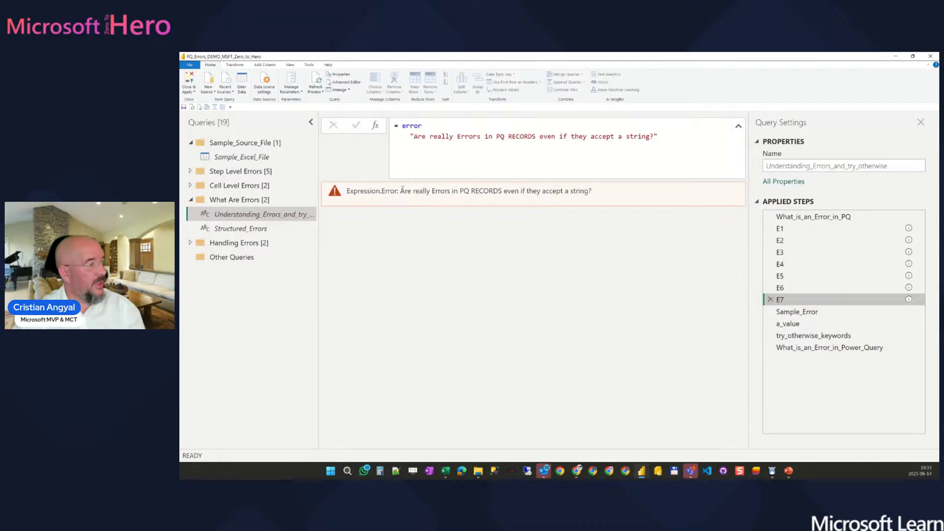
- Mark the reason and message in E7's error text, and the reason, message and details in step Sample_Error's error text
drag(396, 191, 329, 193)
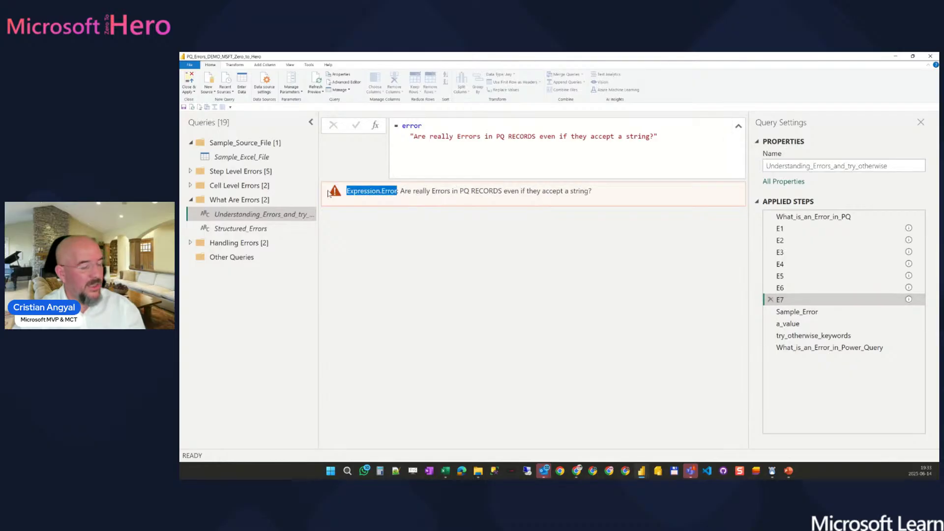
drag(399, 190, 644, 191)
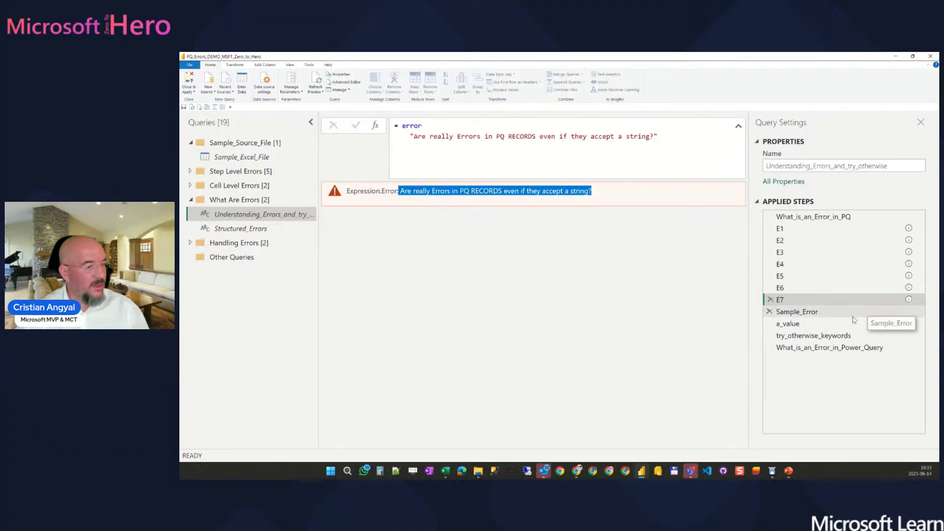
click(816, 312)
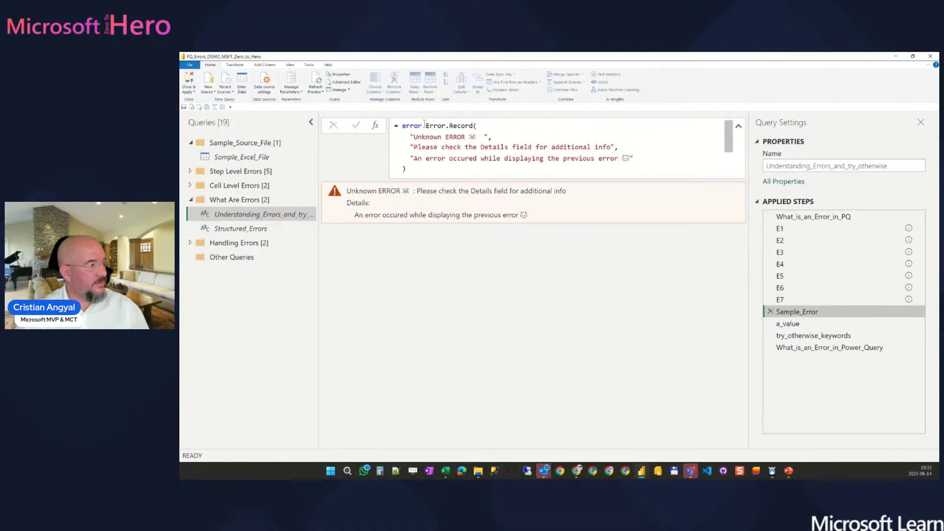
drag(413, 190, 344, 190)
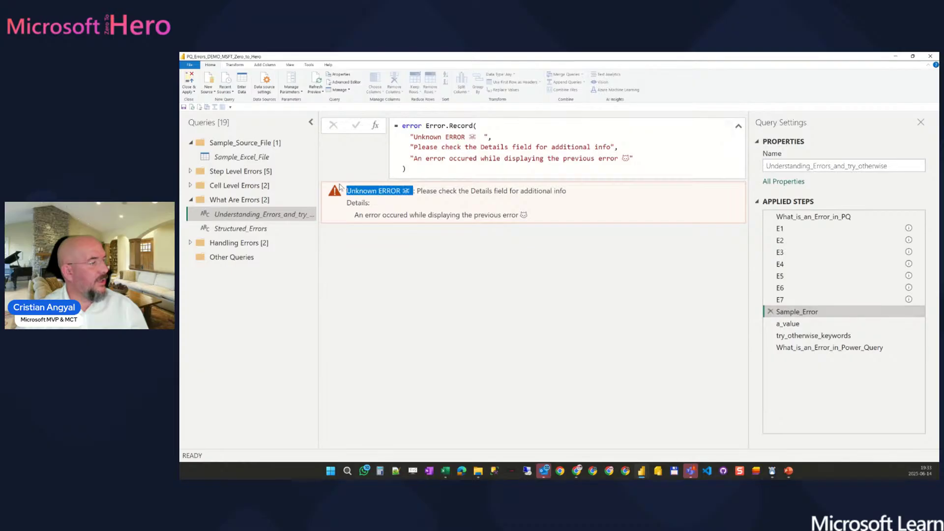
drag(417, 191, 593, 196)
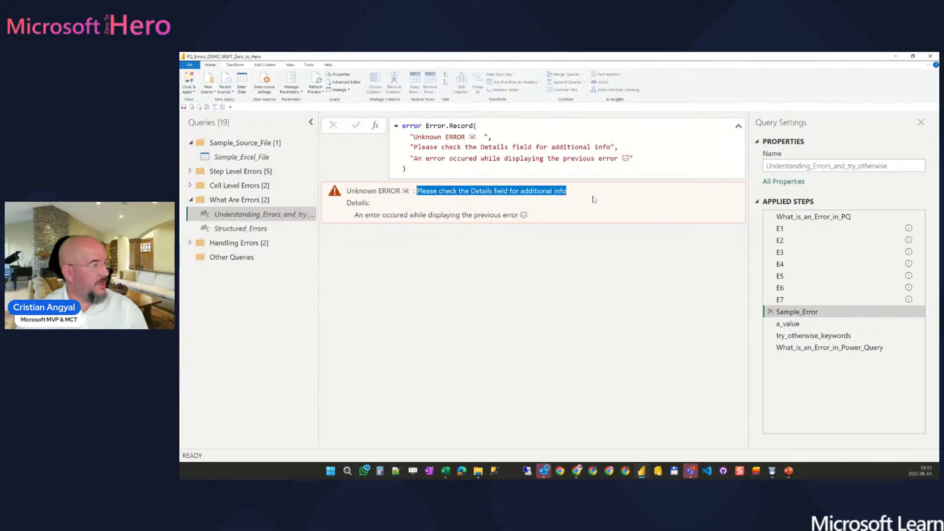
drag(350, 215, 538, 217)
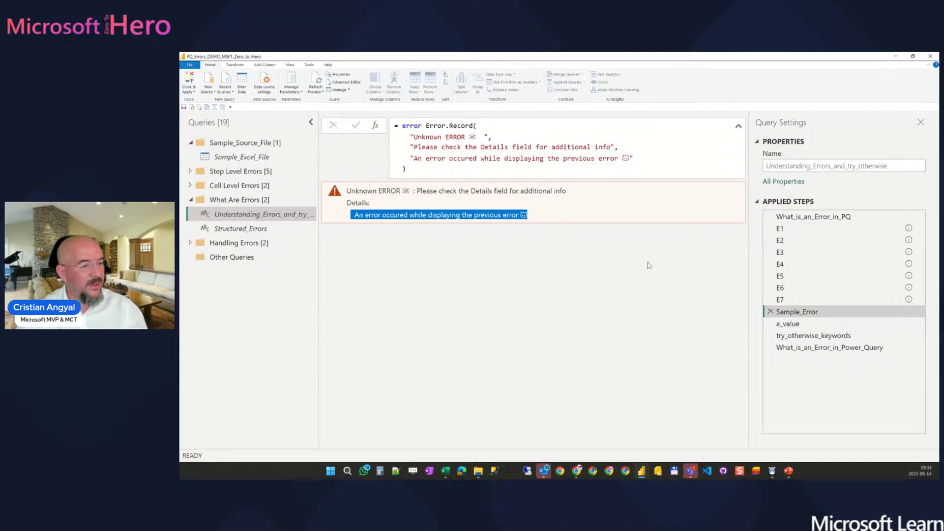
- View step a_value, and shorten the try_otherwise_keywords formula to = try Sample_Error by removing the otherwise clause
click(789, 324)
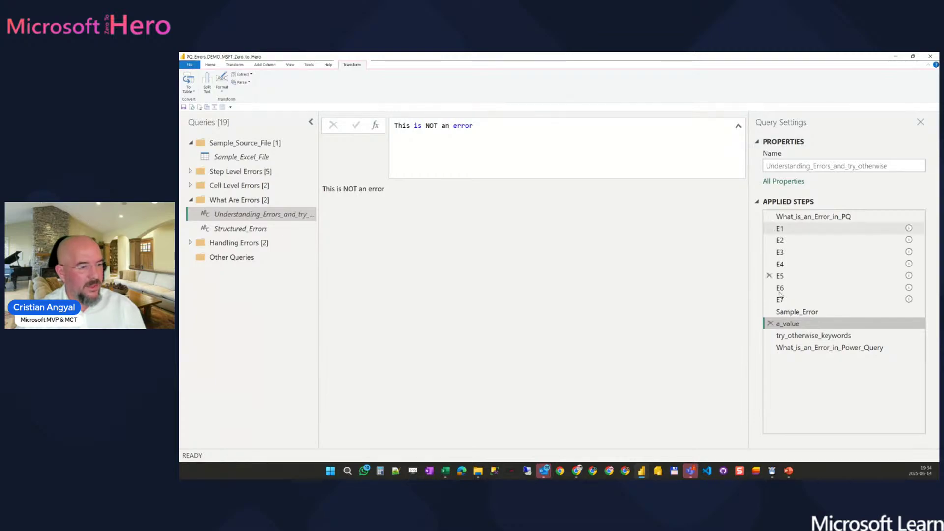
click(819, 337)
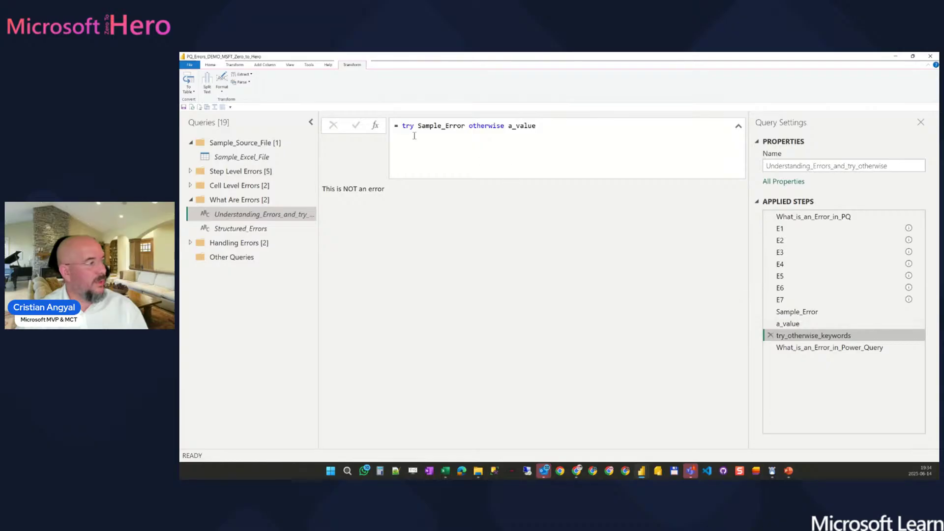
drag(469, 126, 620, 129)
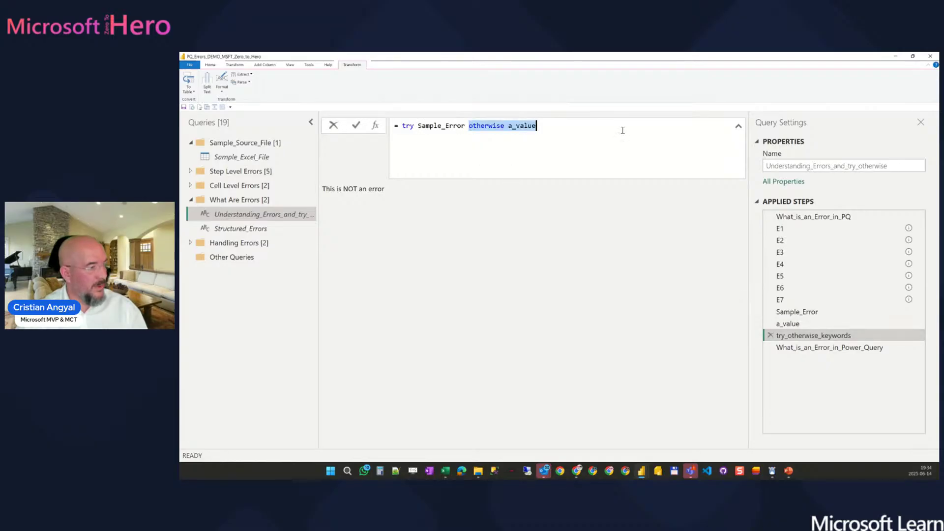
key(BackSpace)
key(Return)
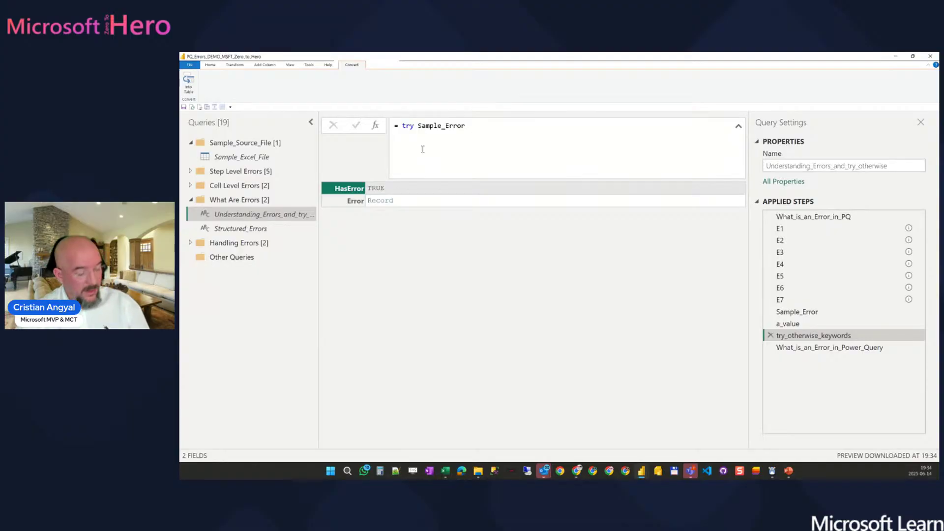
- Mark the try keyword in the formula and the Sample_Error step it evaluates in the applied steps
drag(390, 118, 449, 164)
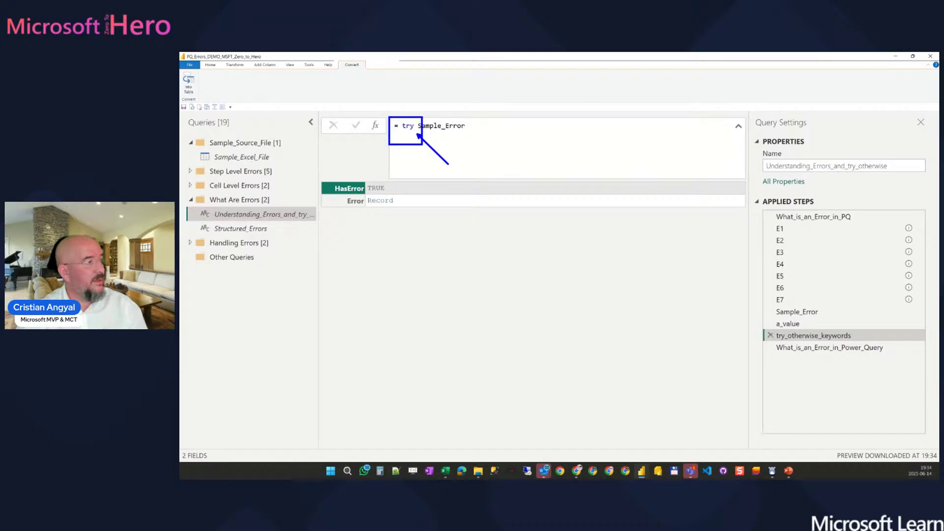
key(Escape)
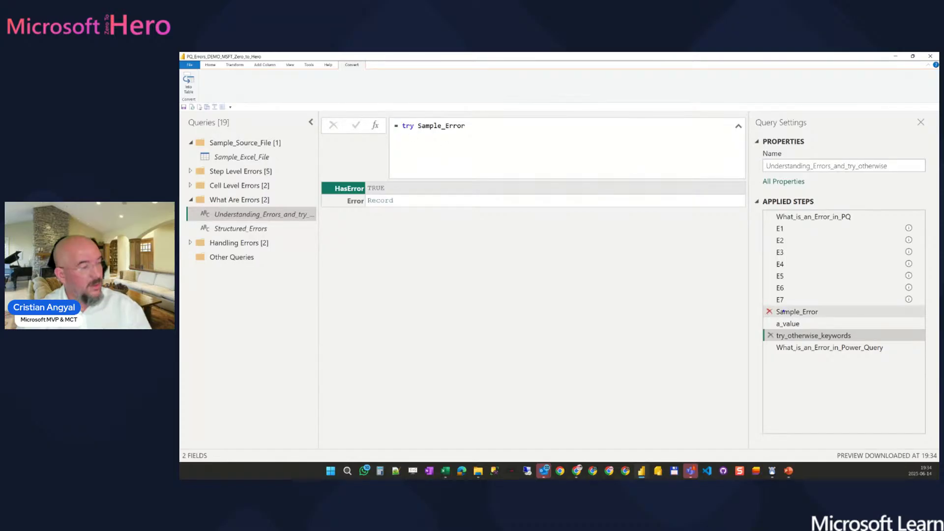
mouse_move(753, 302)
mouse_down()
mouse_move(854, 319)
mouse_move(883, 336)
mouse_up()
key(Escape)
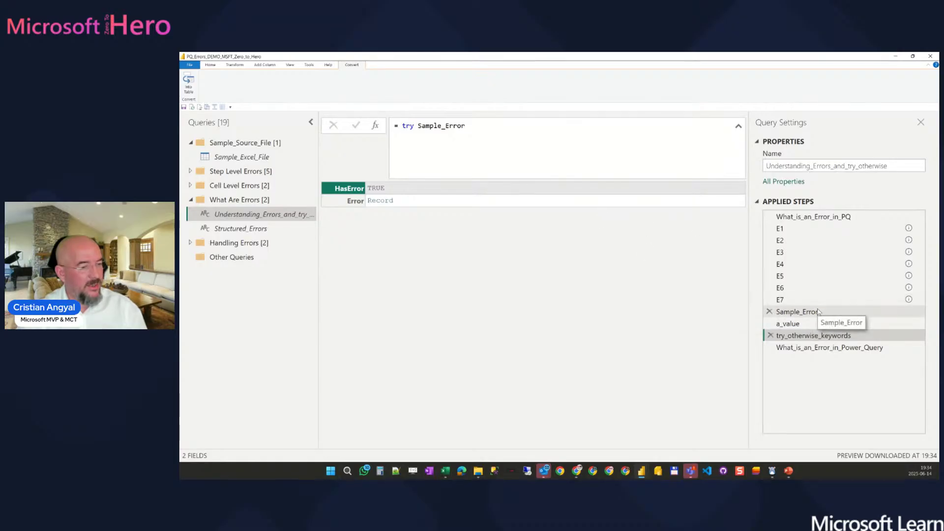
- Inspect the HasError and Error fields returned by try, enlarging the preview of the nested Error record
click(444, 188)
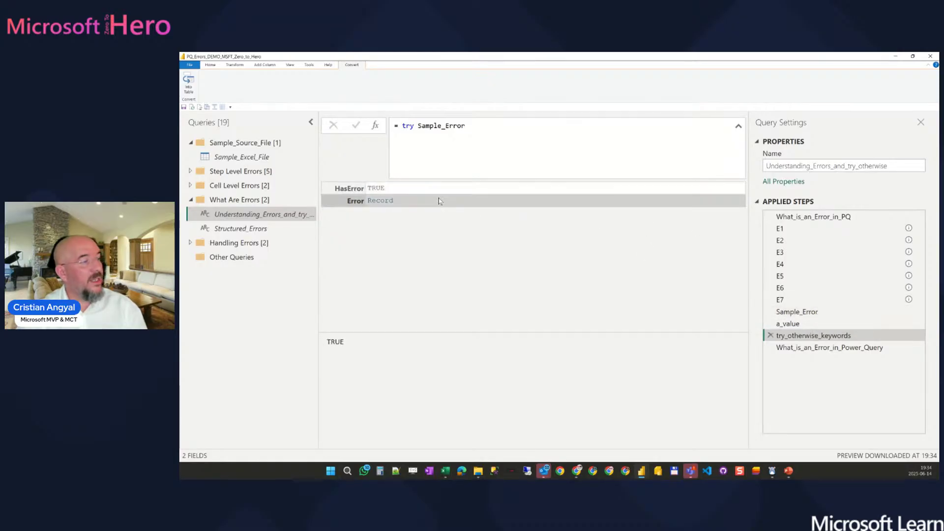
click(439, 201)
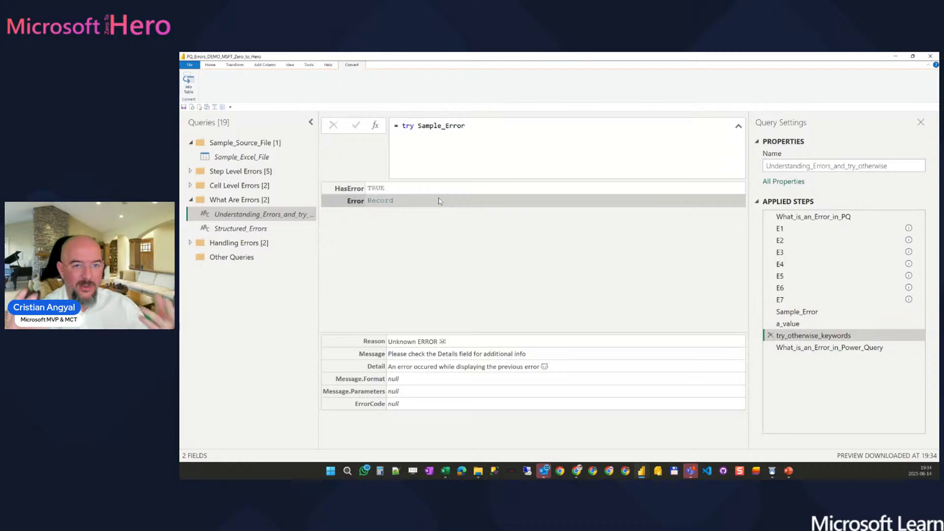
click(421, 189)
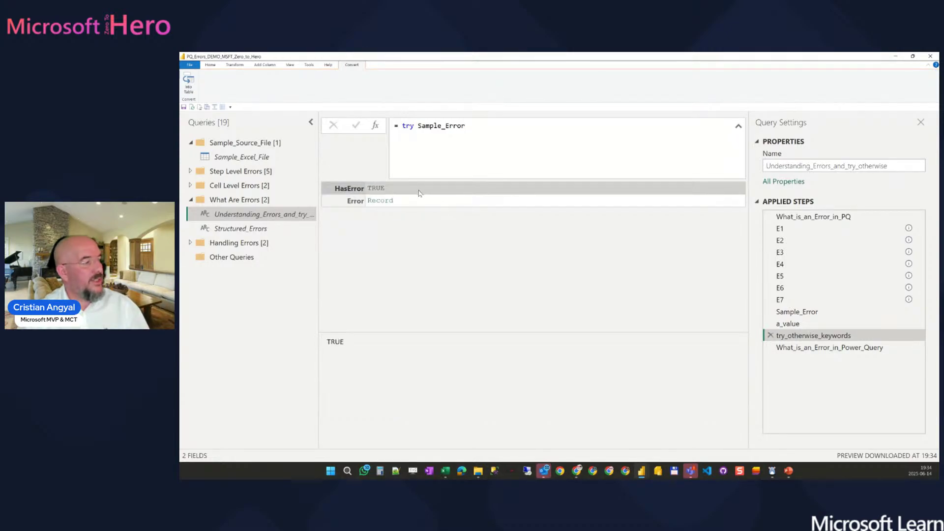
drag(325, 177, 400, 195)
key(Escape)
click(402, 201)
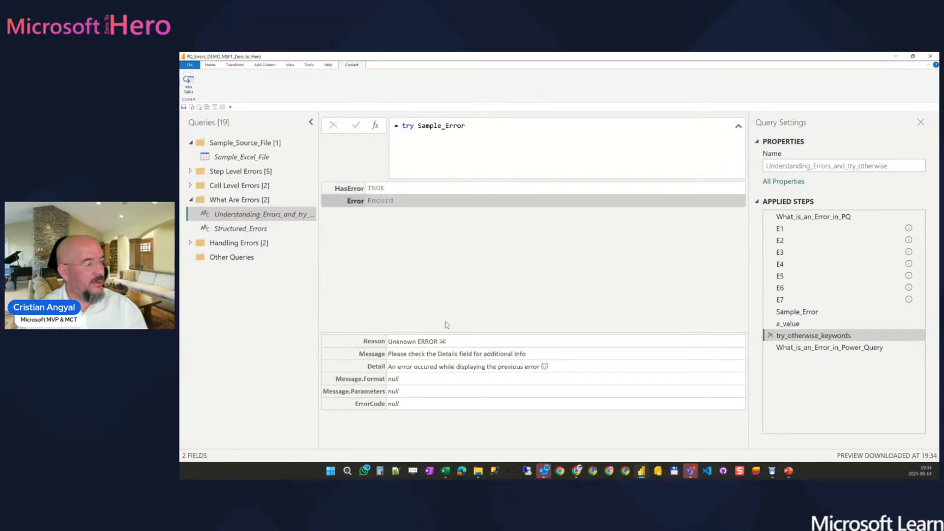
drag(447, 333, 447, 274)
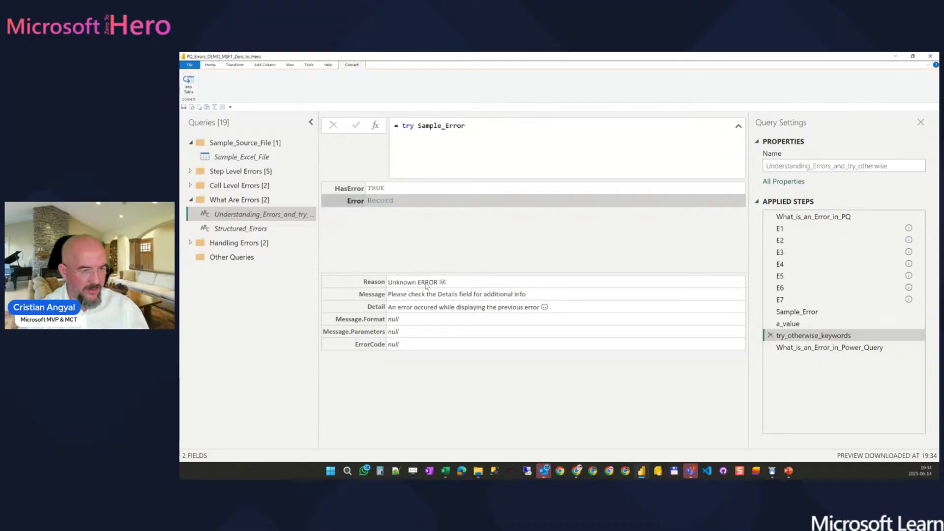
- Extend the try_otherwise_keywords formula to = try Sample_Error otherwise a_value
click(457, 161)
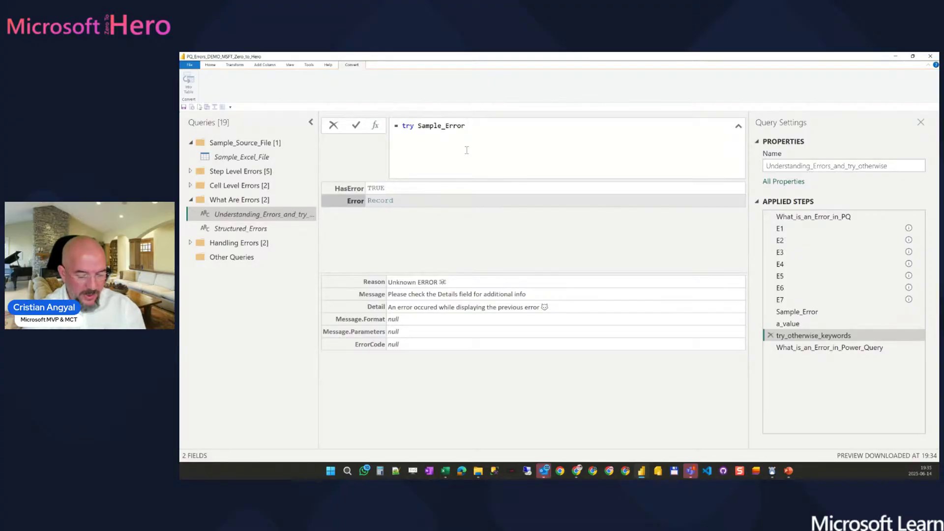
text(o)
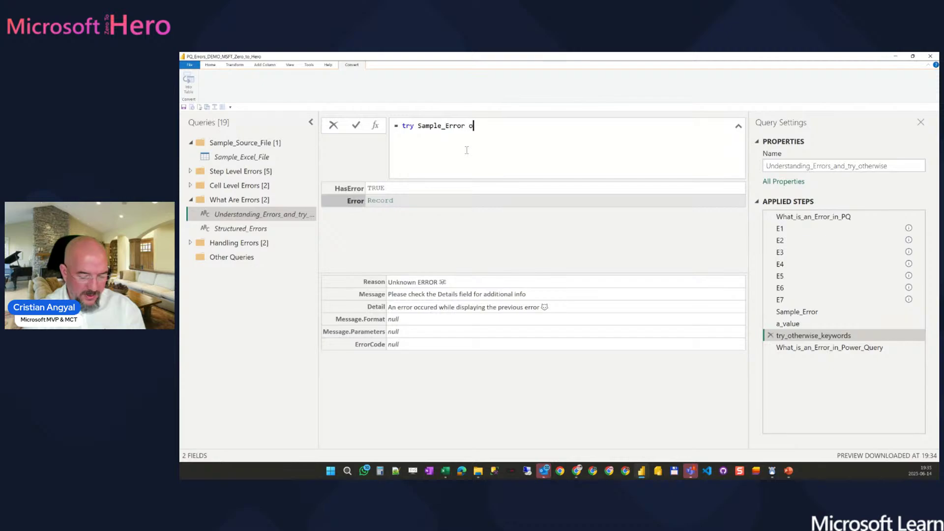
text(therwi)
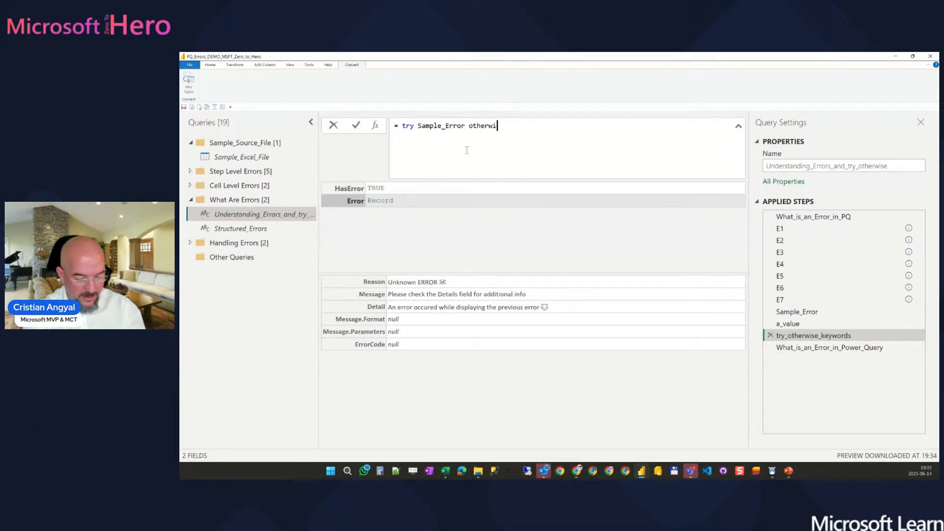
text(se)
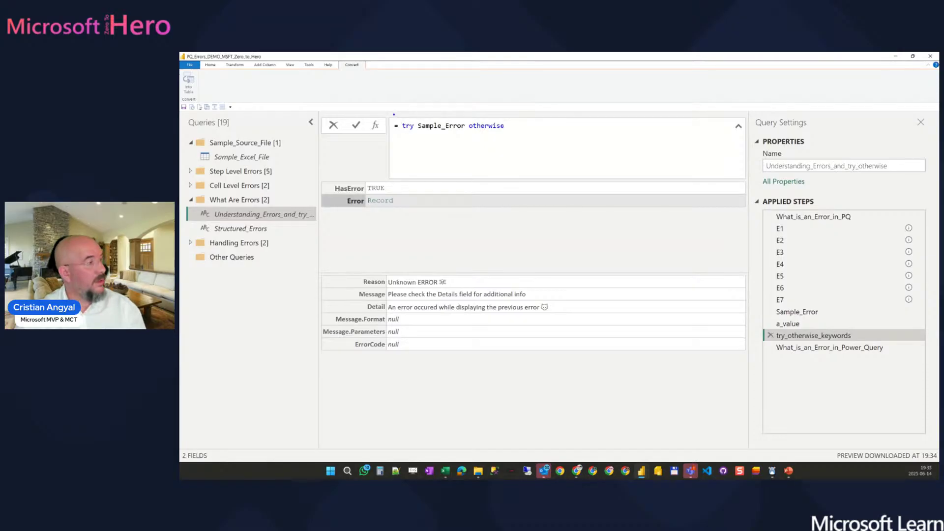
drag(413, 117, 480, 157)
drag(772, 318, 820, 337)
key(Escape)
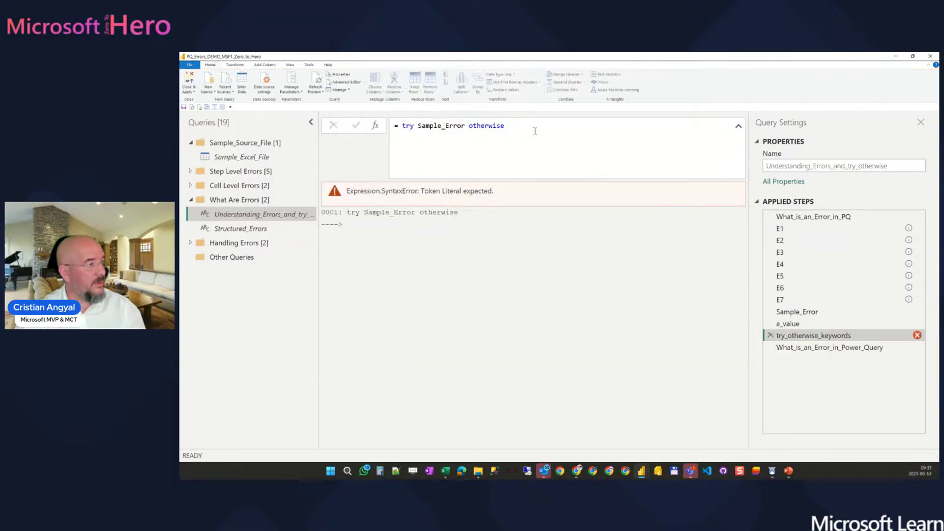
text(a_va)
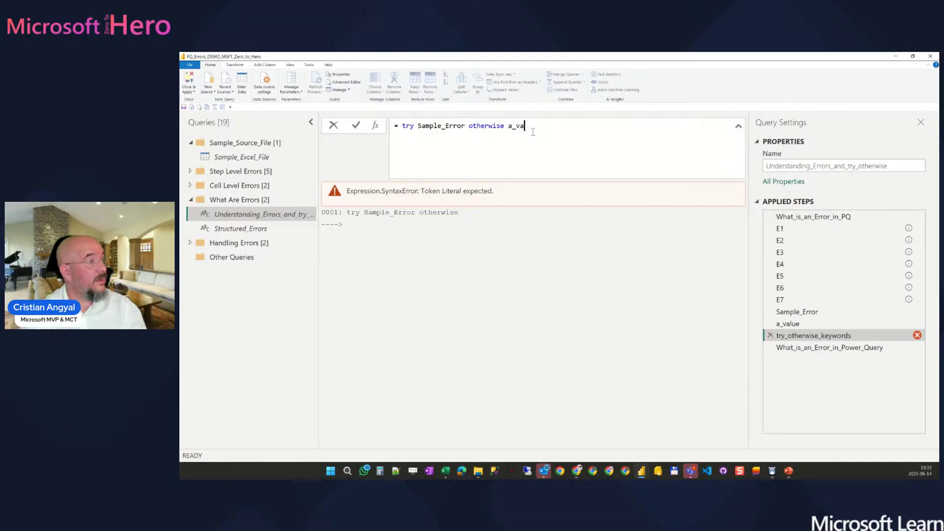
text(lue)
key(Return)
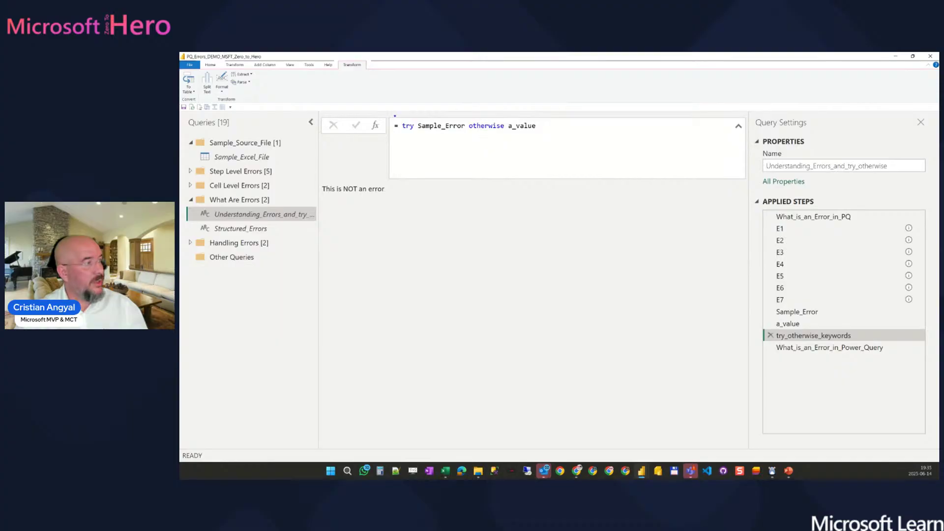
- Mark the Sample_Error expression and the a_value fallback in the completed try otherwise formula
drag(414, 117, 479, 156)
key(Escape)
drag(509, 127, 560, 127)
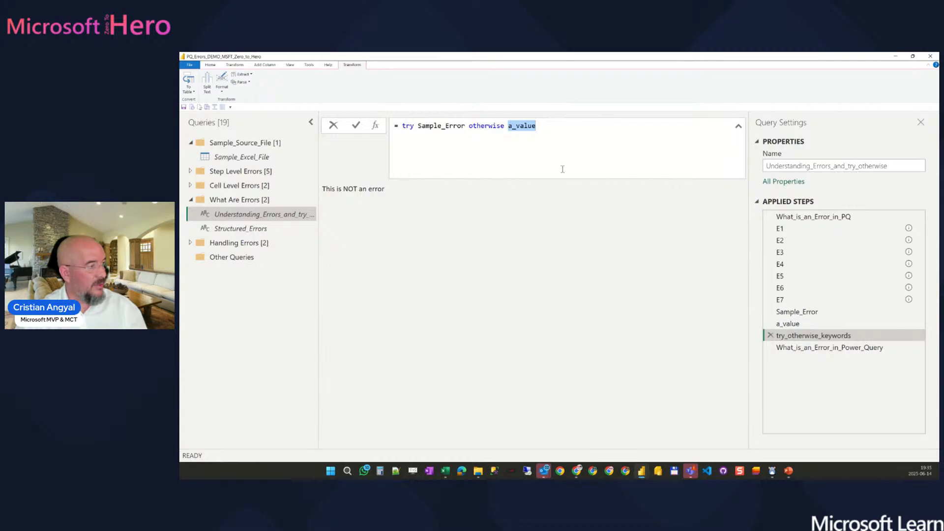
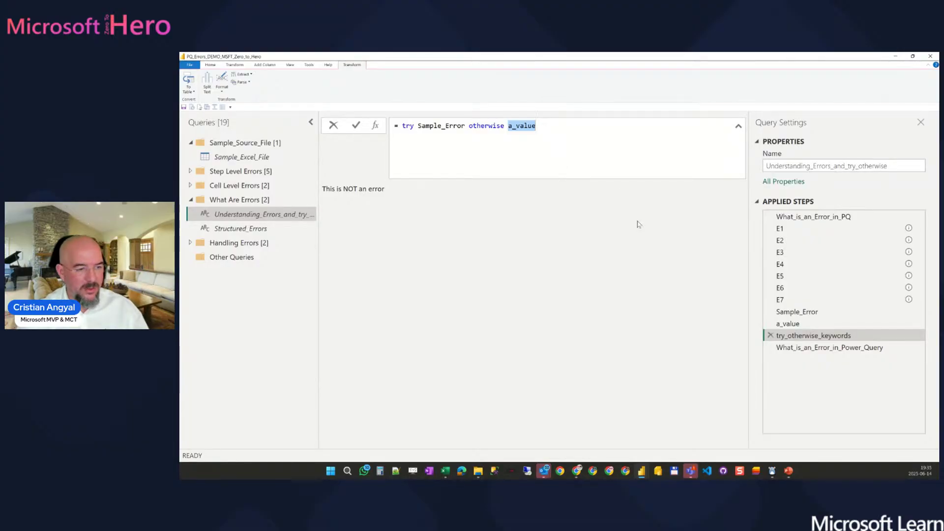
- View step What_is_an_Error_in_Power_Query, and open the Error_Raised step of the Structured_Errors query
click(821, 349)
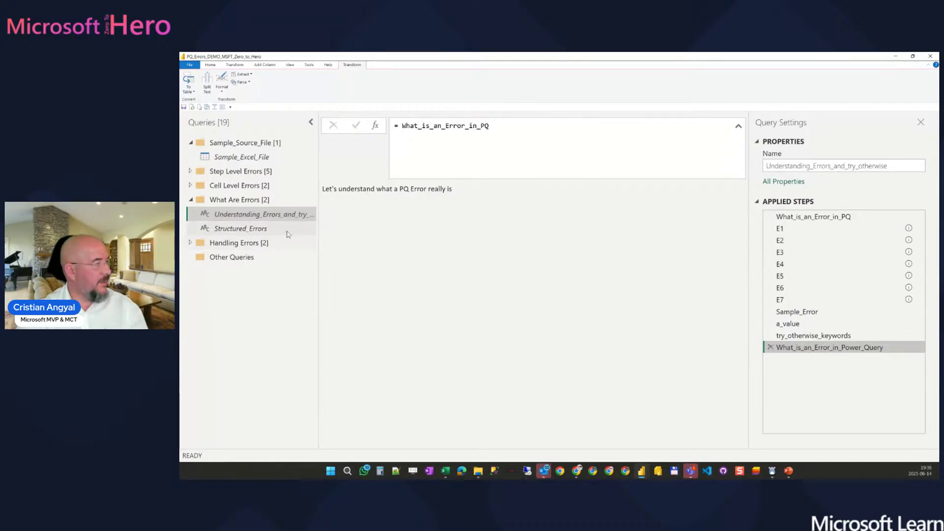
click(290, 229)
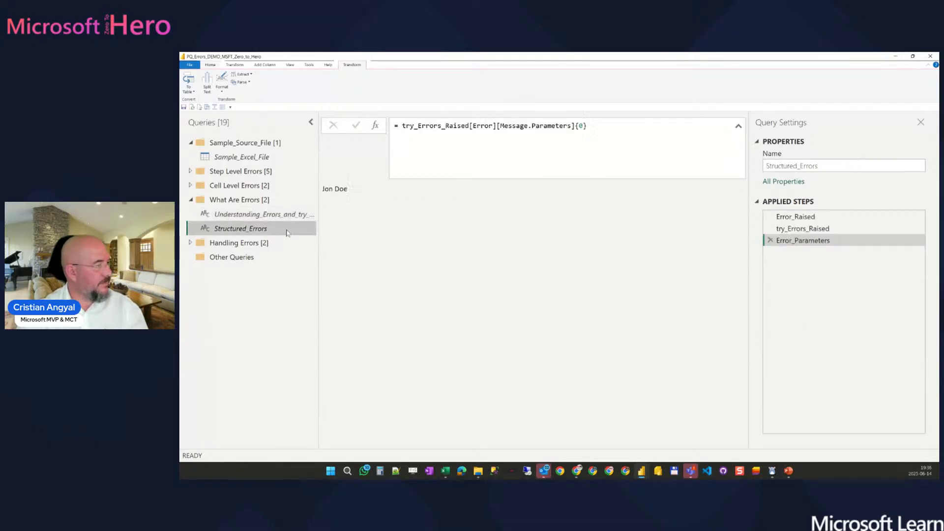
click(854, 224)
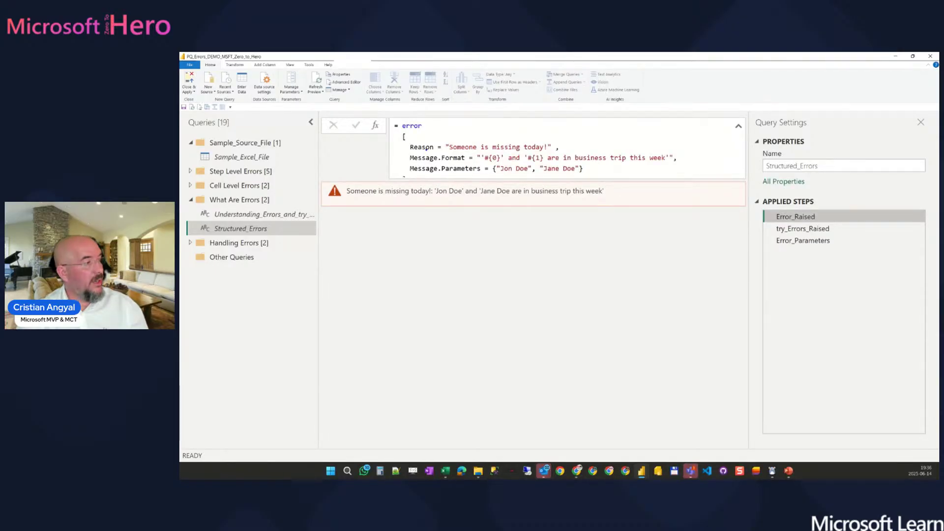
- Examine how the Error_Raised formula defines its Message.Format placeholders and Message.Parameters, marking up and selecting those parts of the code
mouse_move(386, 118)
mouse_down()
mouse_move(571, 198)
mouse_move(689, 190)
mouse_up()
mouse_move(403, 150)
mouse_down()
mouse_move(439, 153)
mouse_move(497, 180)
mouse_move(537, 225)
mouse_up()
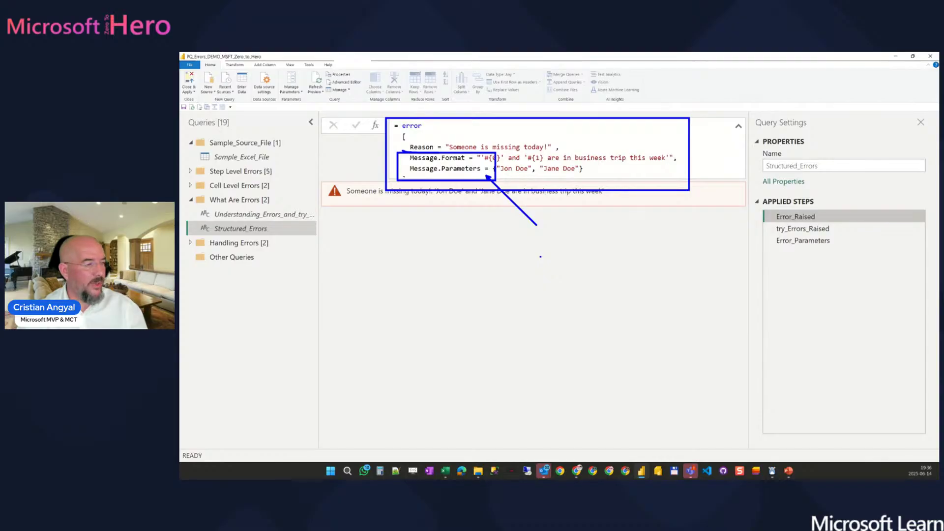
key(Escape)
drag(481, 158, 501, 161)
double_click(494, 157)
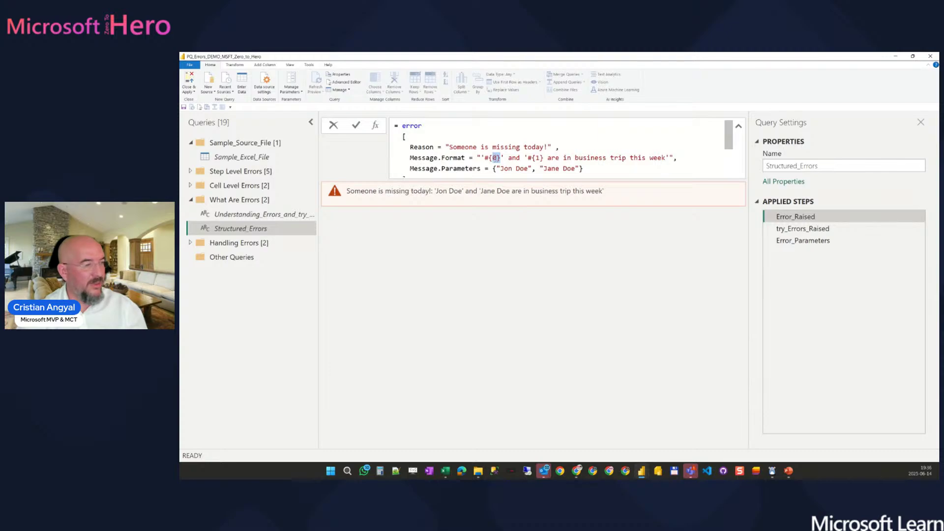
double_click(466, 169)
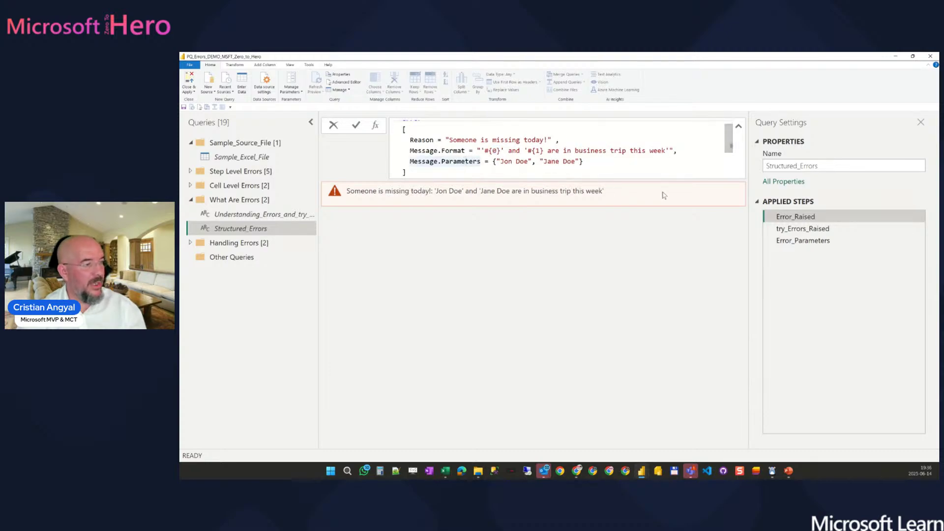
- Inspect the try_Errors_Raised step's formula and HasError field, and preview its Error record in an enlarged preview pane
click(802, 229)
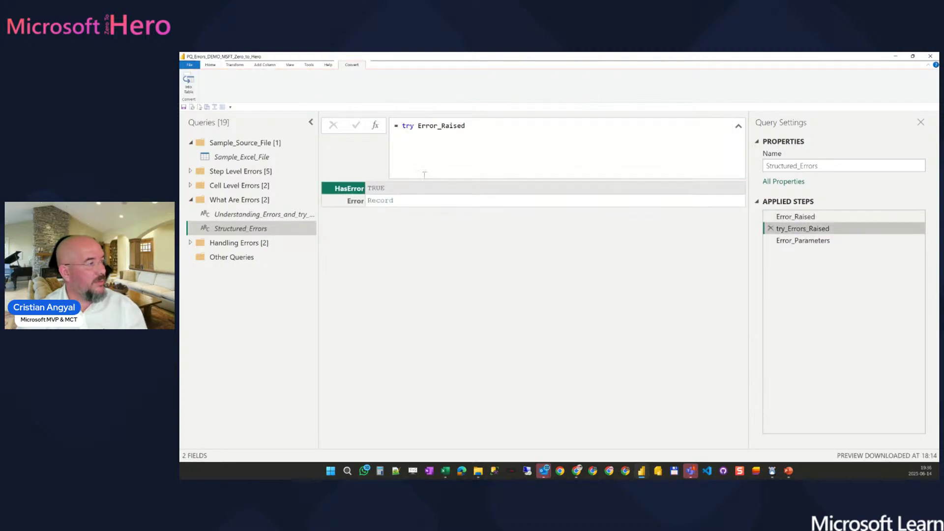
drag(417, 126, 472, 129)
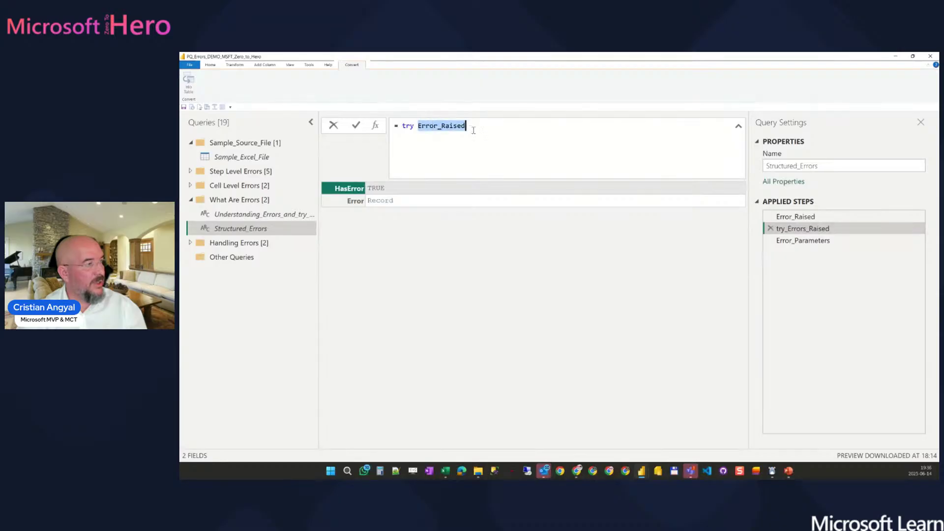
click(388, 189)
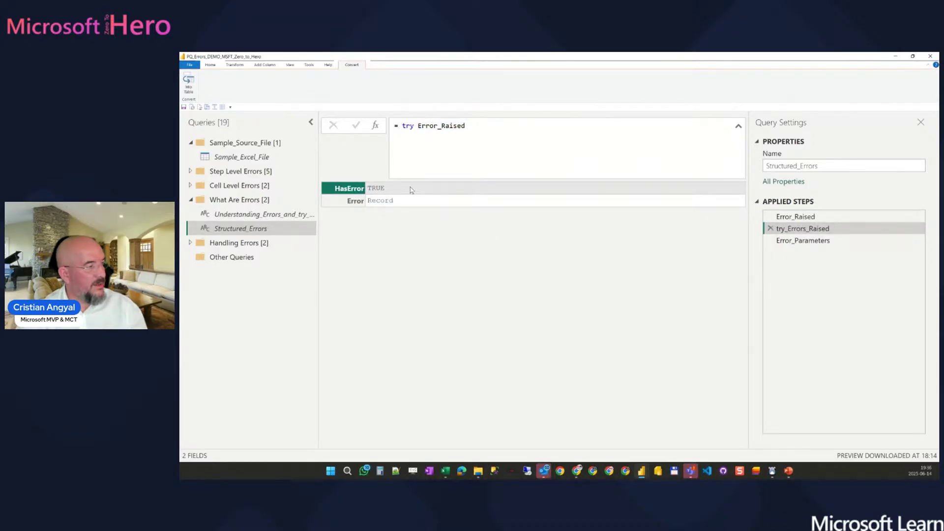
click(418, 203)
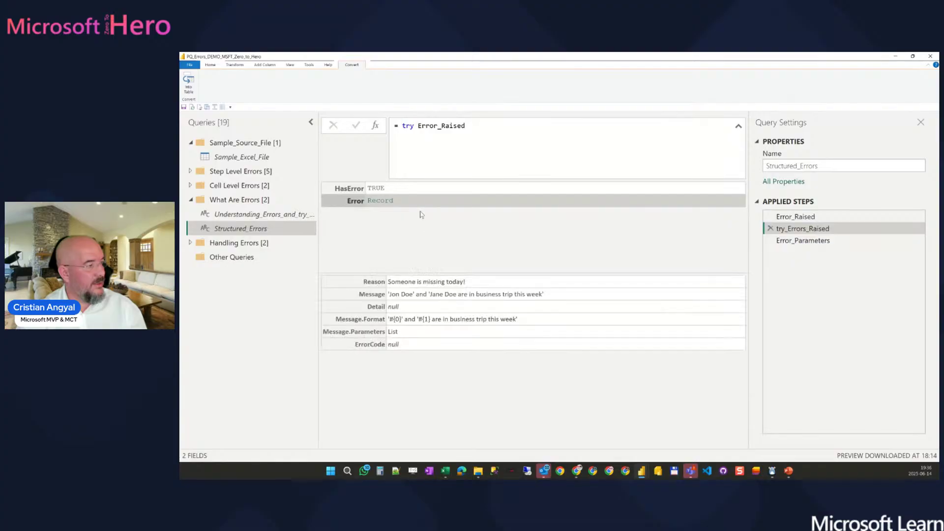
drag(436, 272, 440, 237)
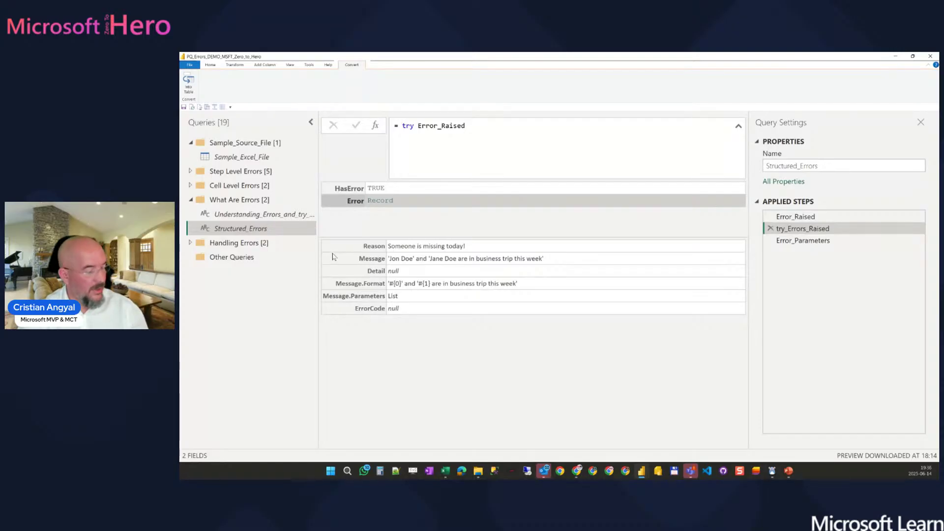
- Box the previewed error record and its Message.Format, Message.Parameters and ErrorCode fields with on-screen markings, and clear the markings
mouse_move(318, 229)
mouse_down()
mouse_move(379, 274)
mouse_move(531, 348)
mouse_move(508, 337)
mouse_move(566, 338)
mouse_up()
drag(487, 323, 541, 373)
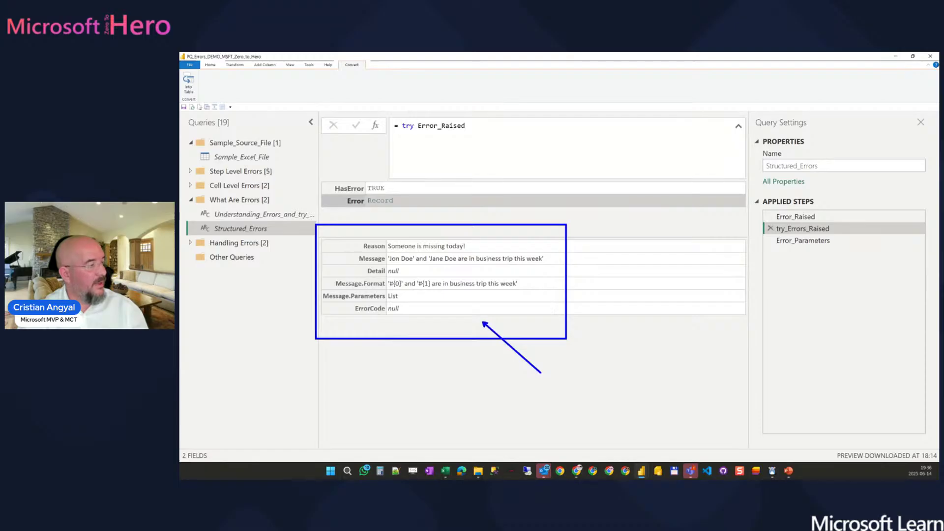
mouse_move(322, 276)
mouse_down()
mouse_move(400, 301)
mouse_move(408, 344)
mouse_up()
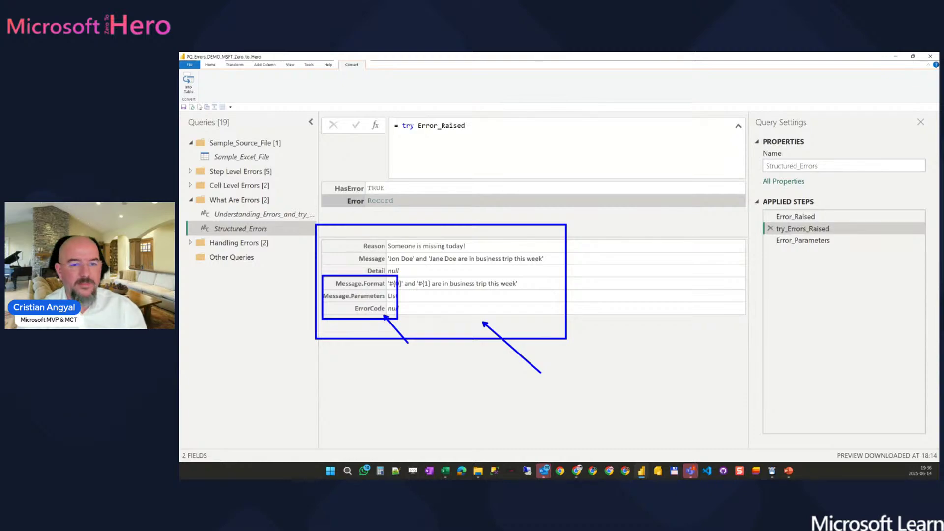
key(Escape)
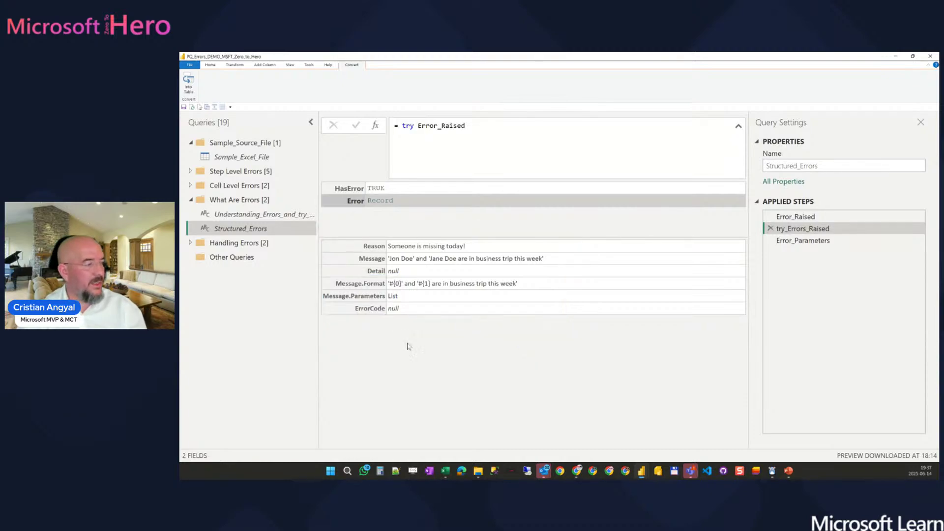
- Glance at Error_Parameters, return to try_Errors_Raised, preview the Error record and mark its Message field before clearing the markings
click(806, 241)
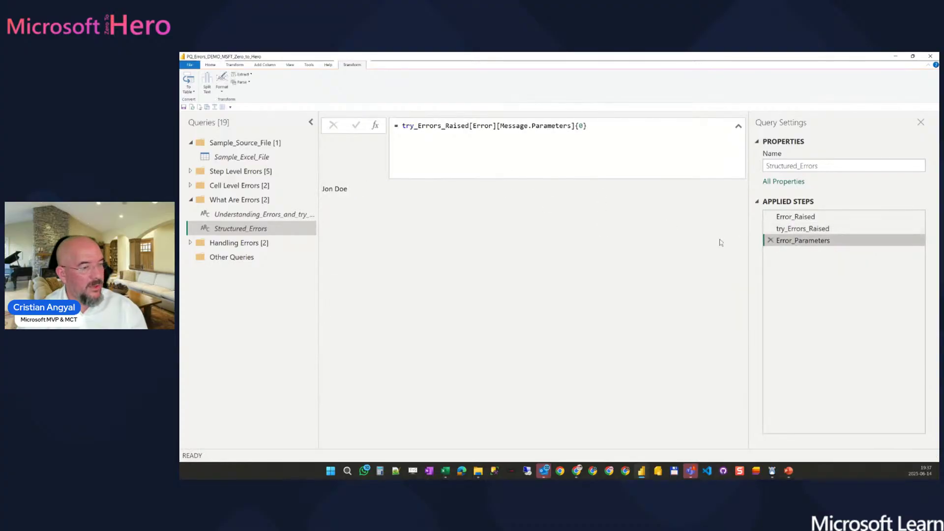
click(813, 231)
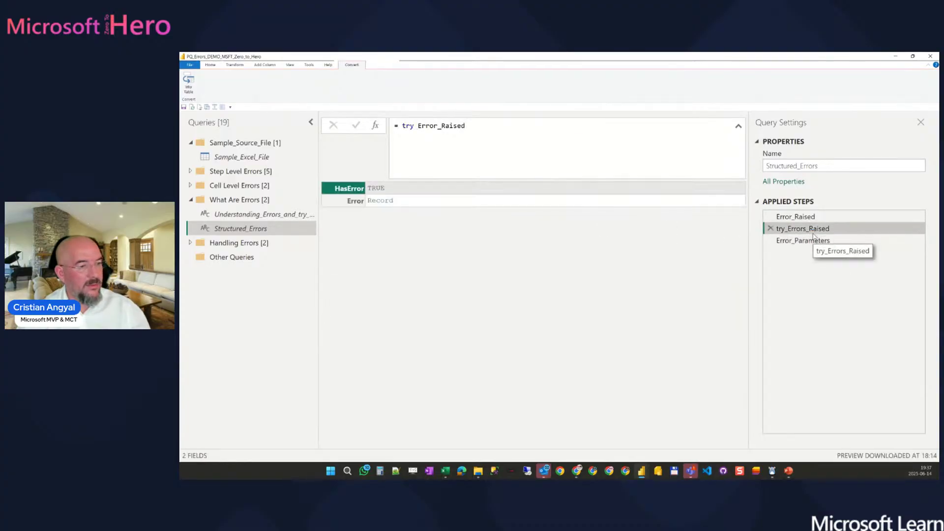
click(433, 202)
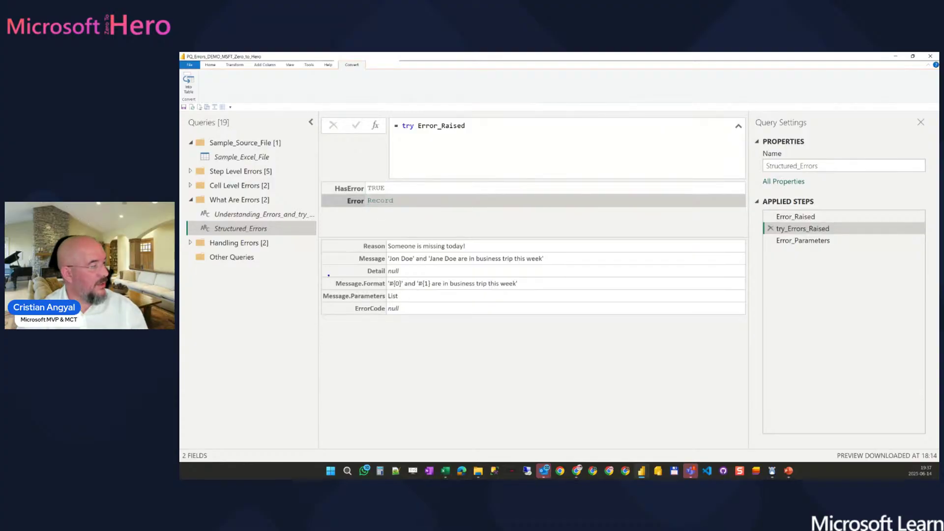
drag(340, 252, 511, 266)
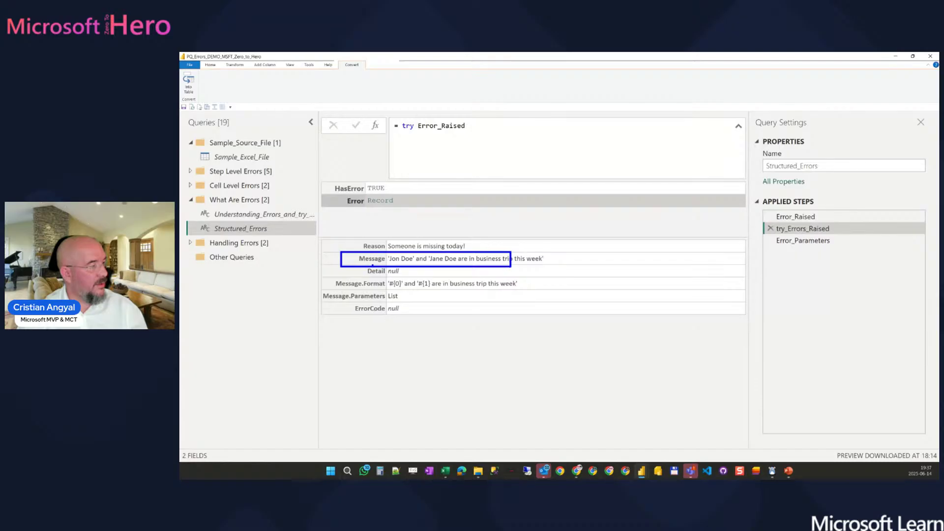
drag(399, 266, 408, 283)
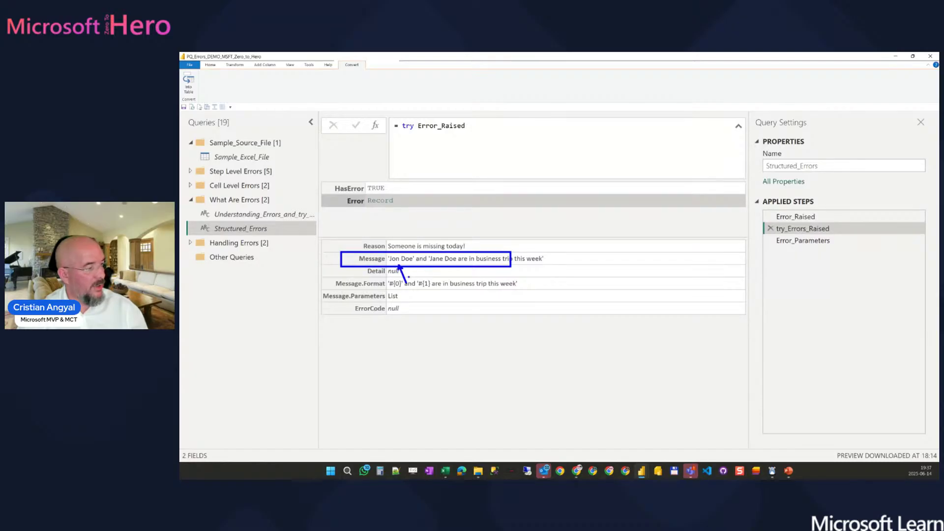
key(Escape)
- Examine the Error_Parameters step's formula path through Error and Message.Parameters, along with the value it returns
click(803, 241)
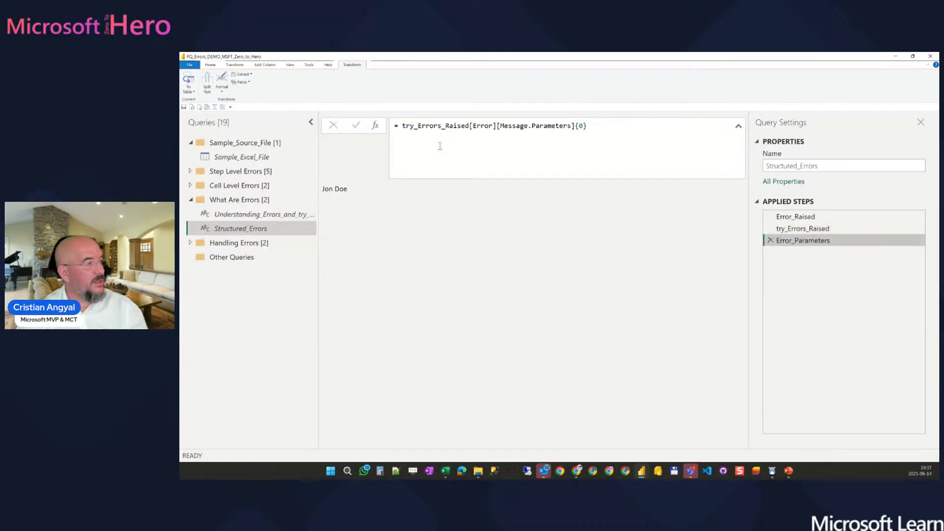
drag(402, 126, 560, 125)
drag(497, 126, 588, 126)
key(ctrl)
key(ctrl)
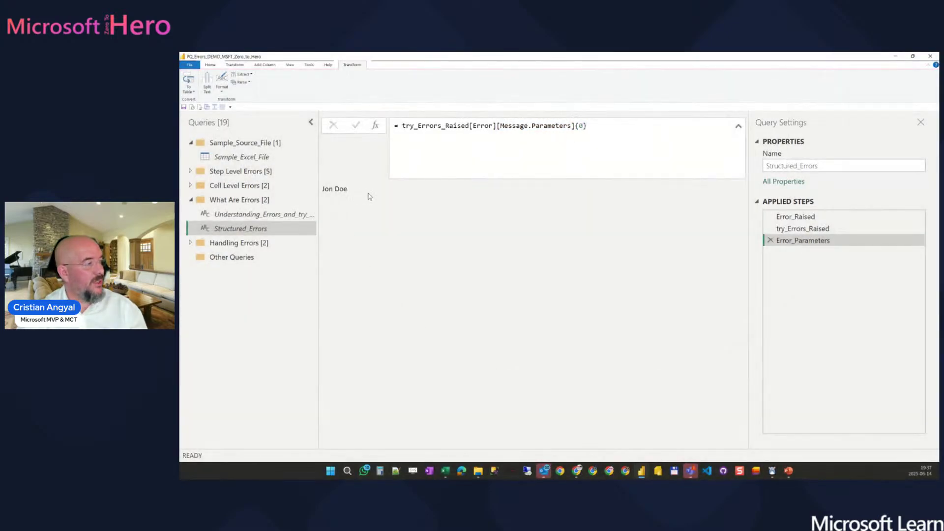
double_click(336, 192)
drag(334, 196, 320, 195)
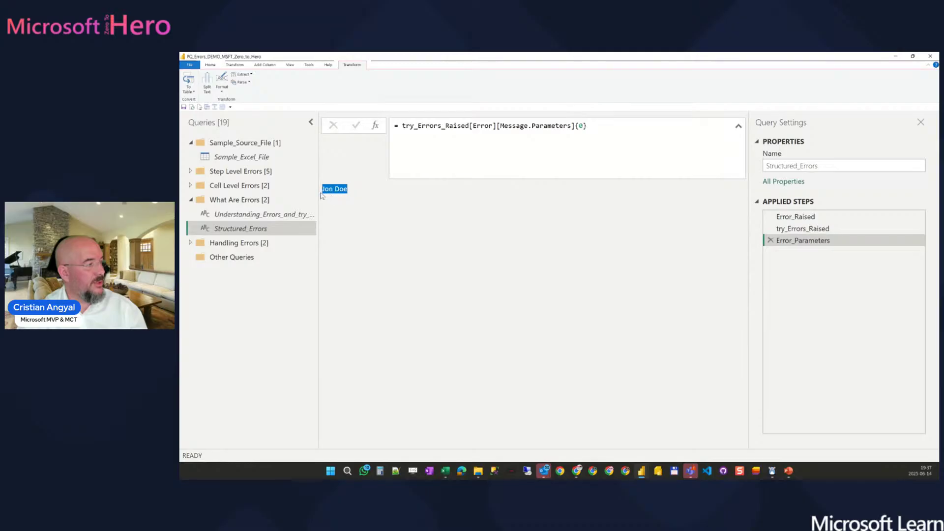
- Change the list index in the Error_Parameters formula to 1 and check the returned value
click(578, 127)
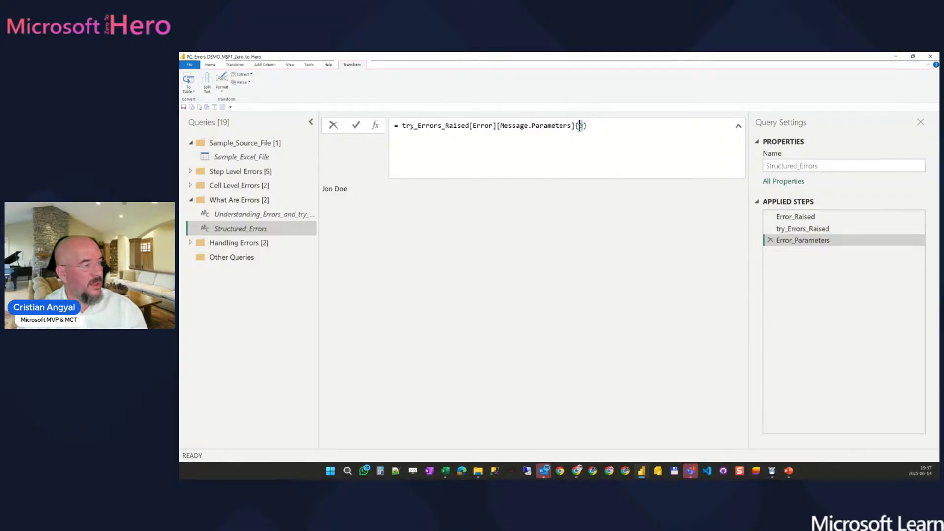
text(1)
key(Return)
triple_click(325, 187)
key(ctrl)
key(ctrl)
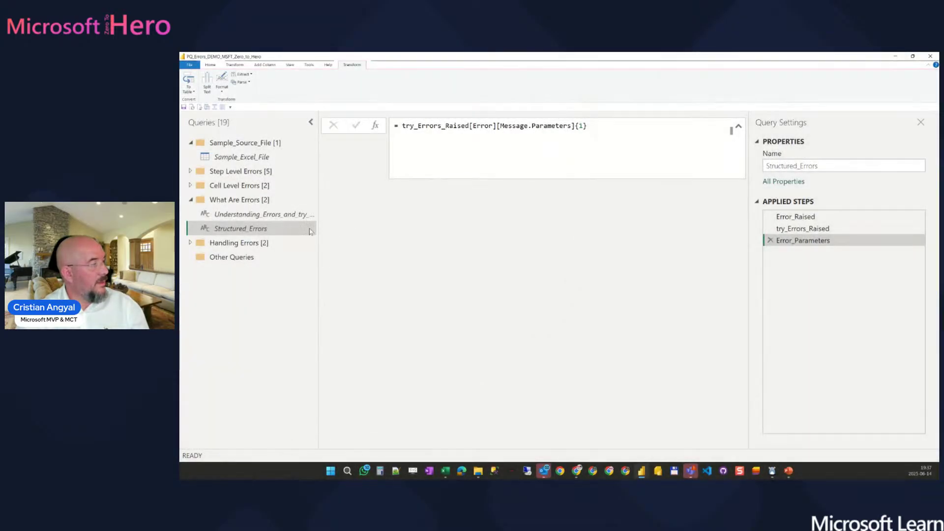
- Collapse the What Are Errors query group, expand Handling Errors and open the Dealing_with_Step_Level_Errors query
click(191, 199)
click(191, 214)
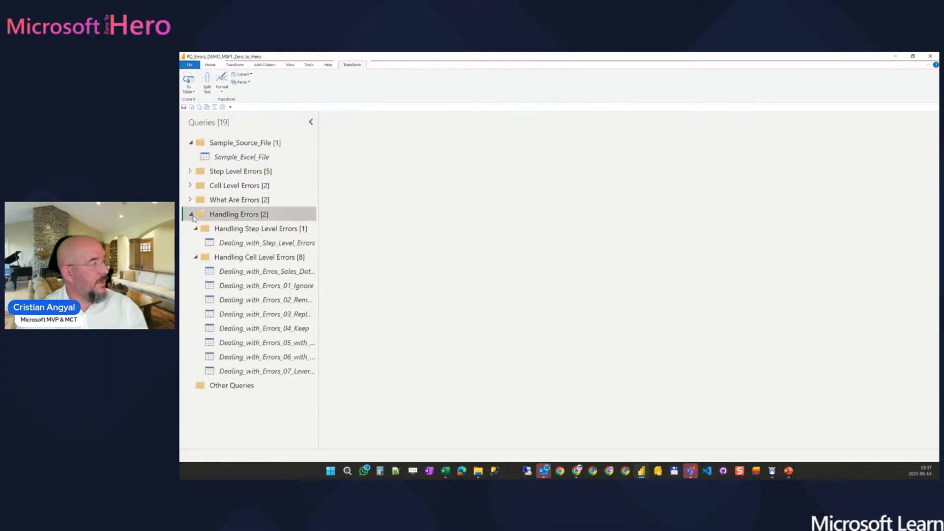
click(236, 244)
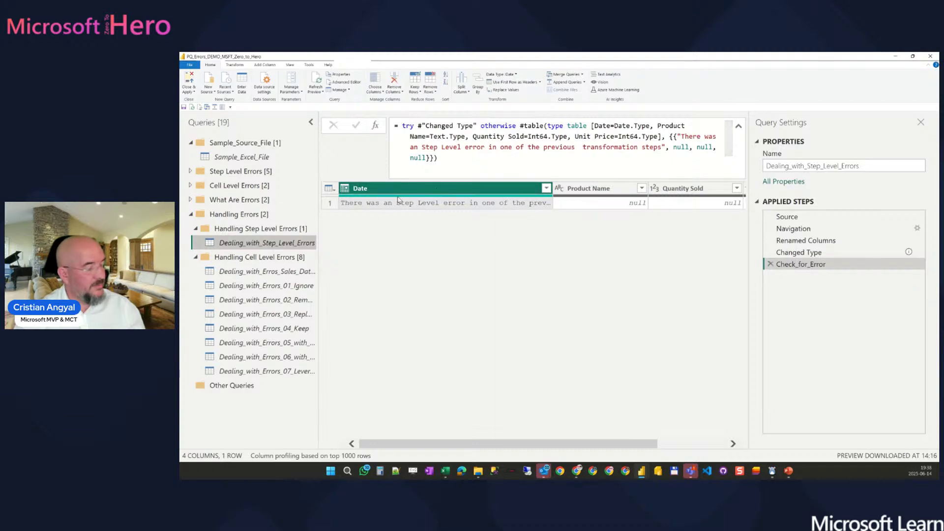
- Review the query's Source and Navigation steps, narrowing the Date column so all the Sales columns fit in view
click(781, 217)
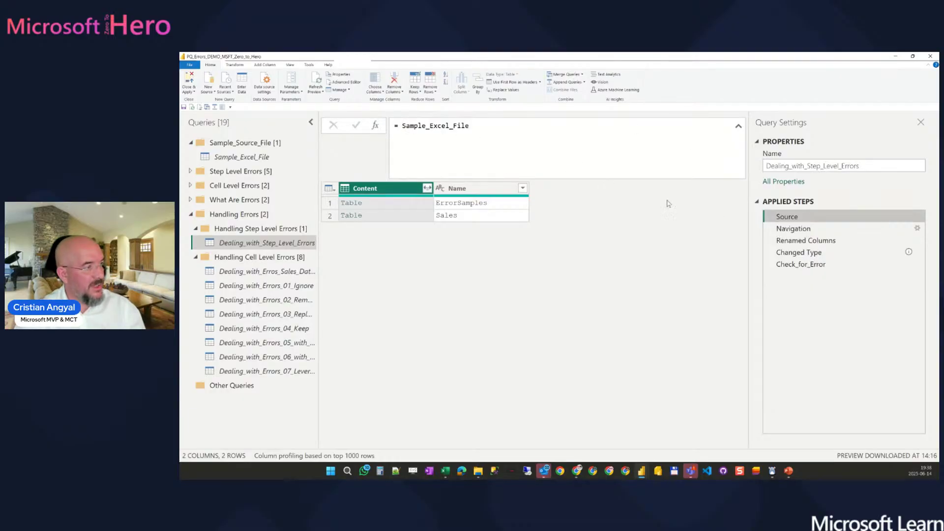
click(789, 229)
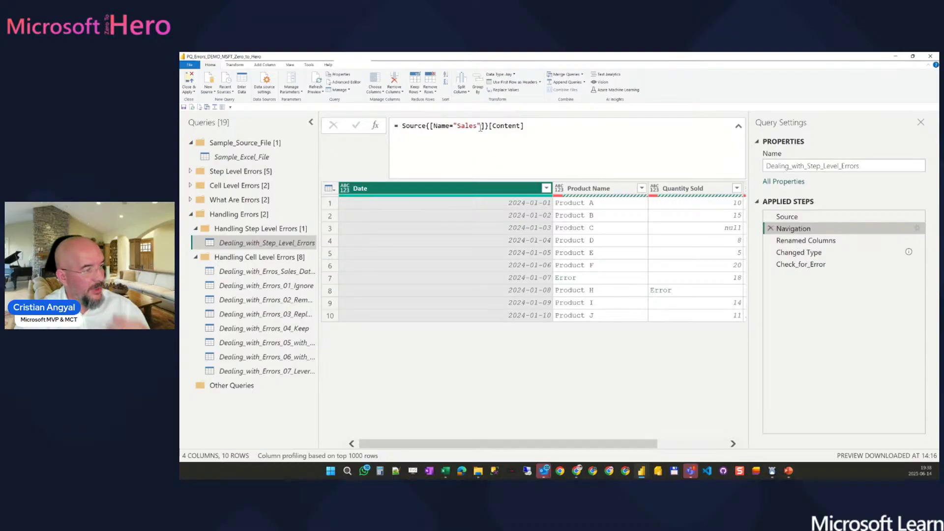
drag(553, 189, 433, 188)
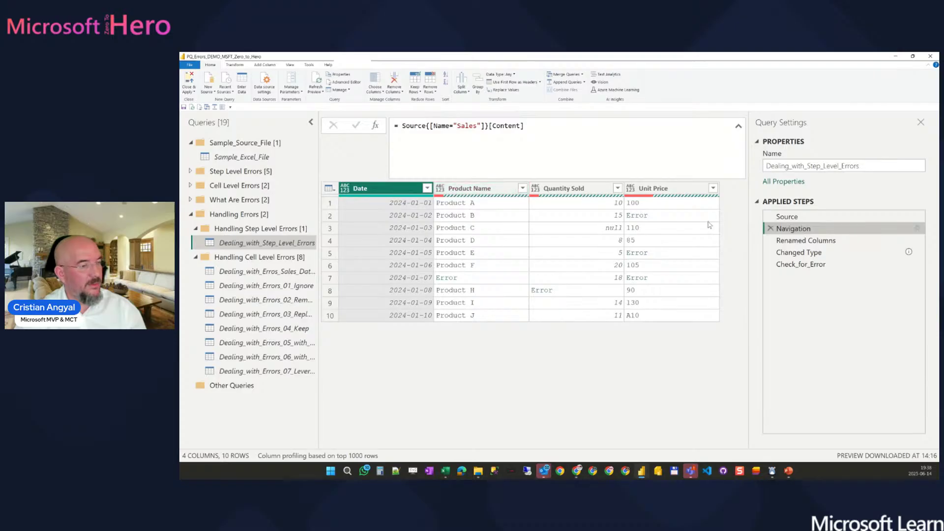
- Trace the missing Date column error through the Renamed Columns and Changed Type steps, and review the Check_for_Error step
click(786, 240)
click(778, 251)
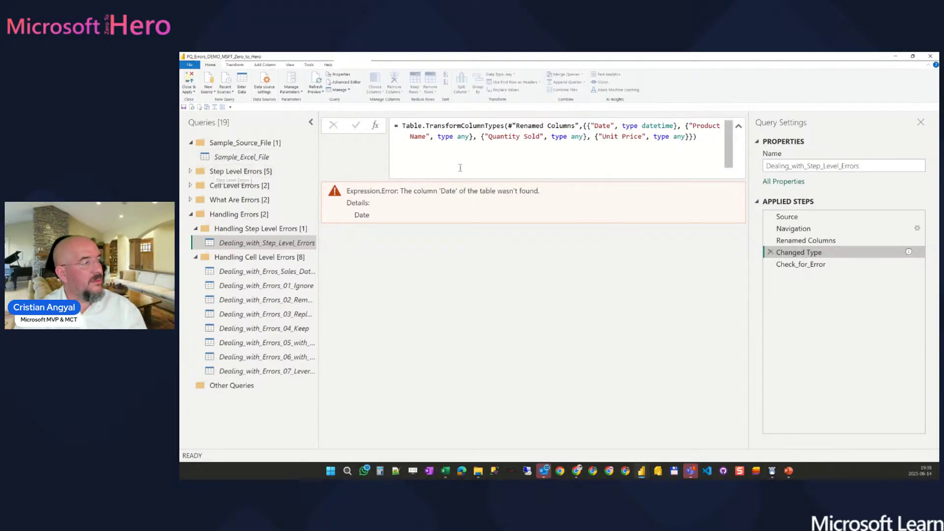
drag(428, 181, 473, 210)
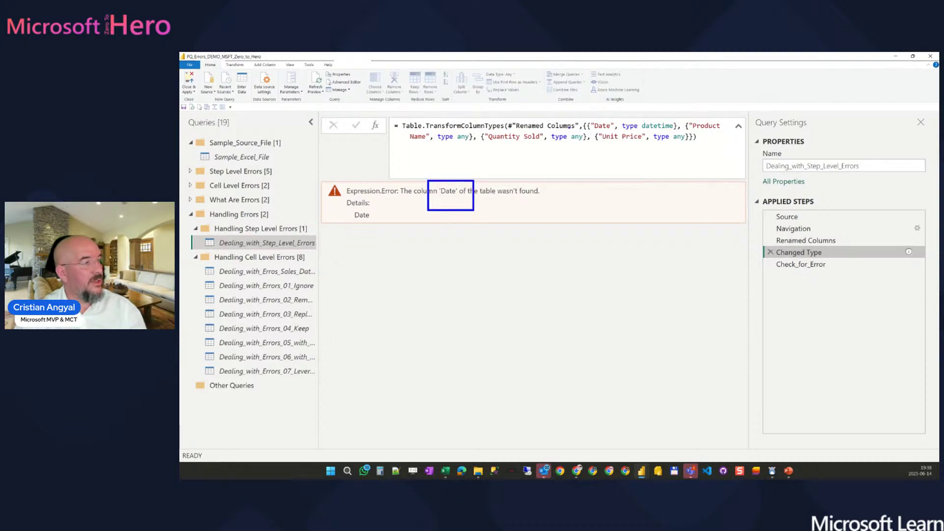
click(805, 241)
click(575, 126)
click(793, 253)
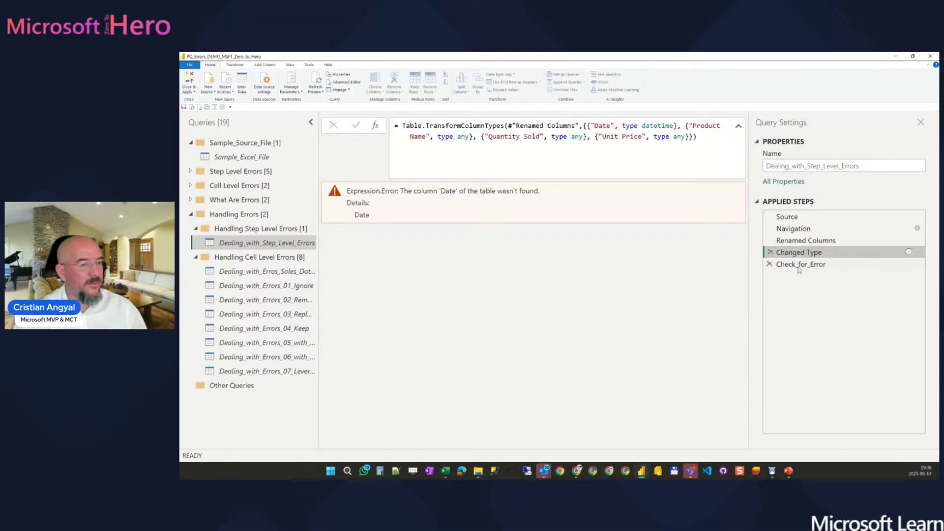
click(799, 268)
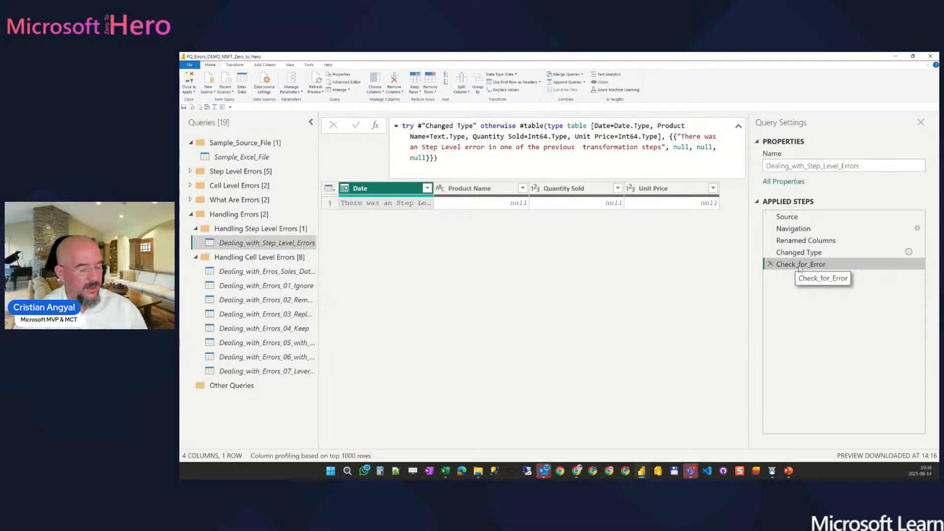
- Open the Dealing_with_Step_Level_Errors query in the Advanced Editor, widening the window and enlarging the code text
right_click(299, 244)
click(290, 310)
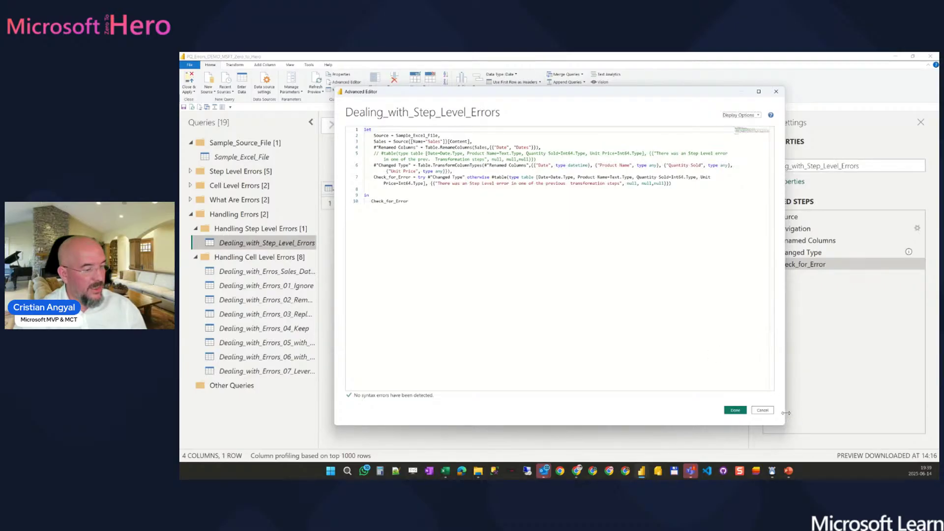
drag(786, 412, 858, 404)
scroll(698, 363, up, 2)
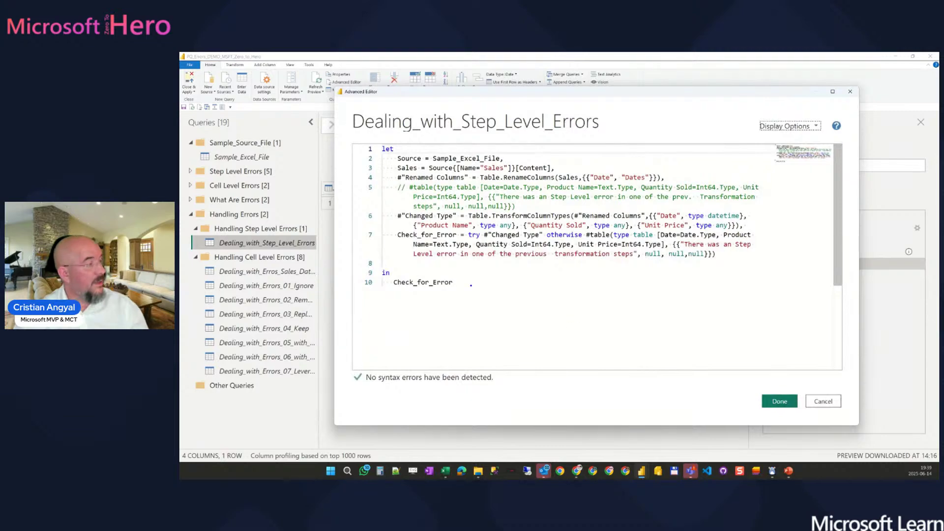
- Mark up the Check_for_Error line, linking it to Changed Type, underlining otherwise and boxing the fallback #table expression in red
mouse_move(394, 227)
mouse_down()
mouse_move(436, 244)
mouse_move(538, 239)
mouse_move(470, 202)
mouse_move(441, 211)
mouse_up()
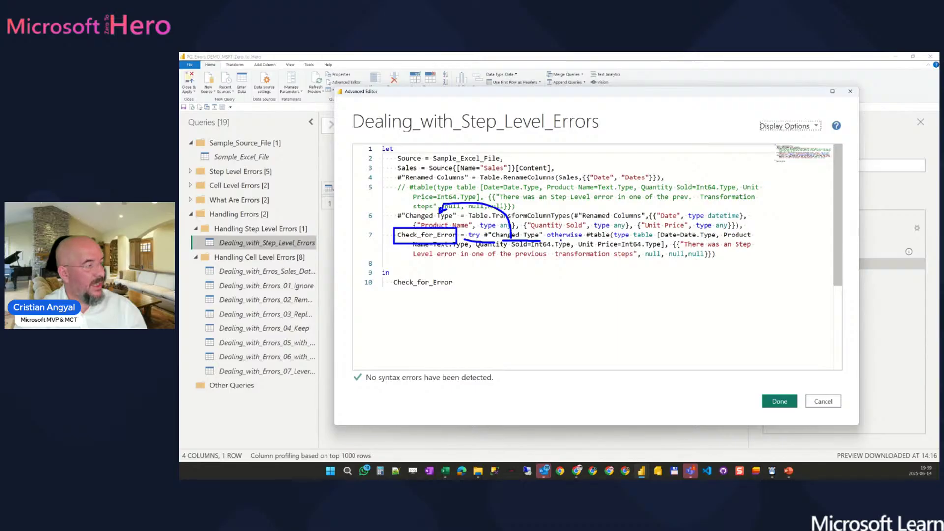
drag(544, 241, 589, 241)
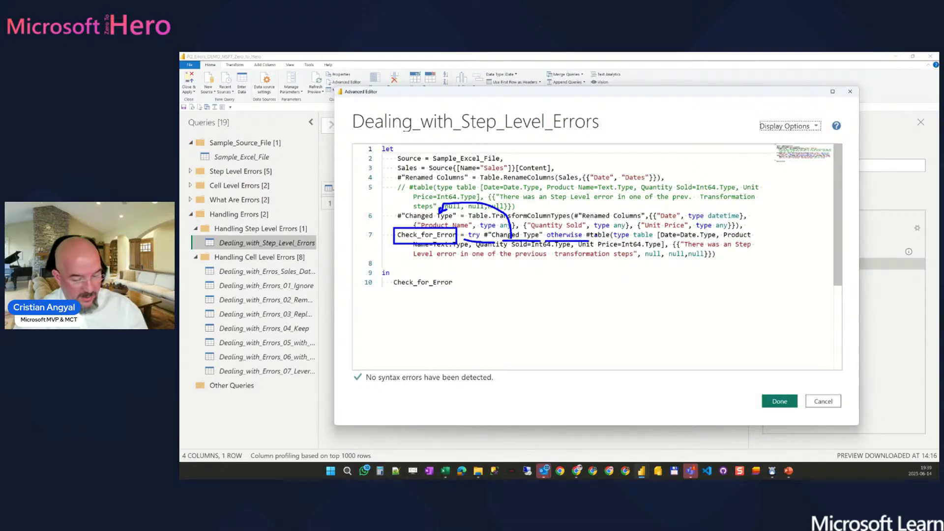
mouse_move(584, 228)
mouse_down()
mouse_move(773, 246)
mouse_move(776, 262)
mouse_up()
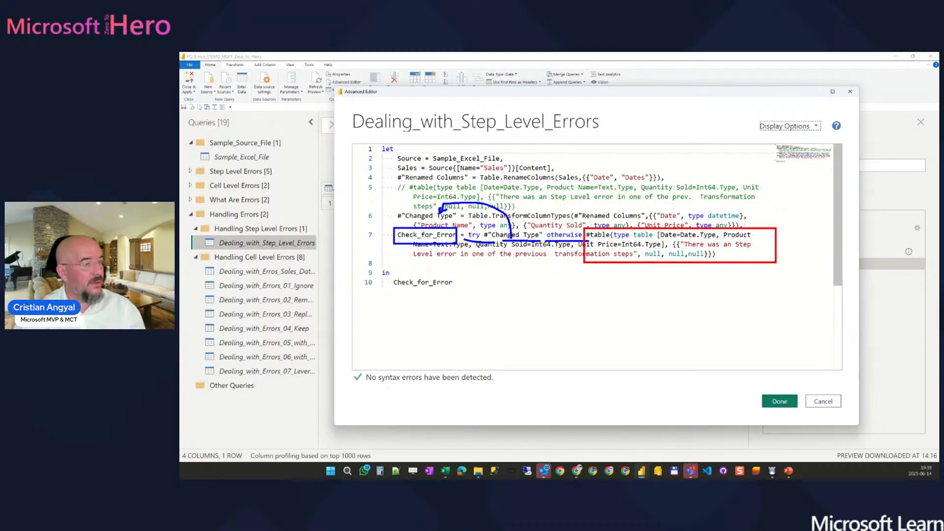
- Draw red arrows from the fallback table and Check_for_Error to the final output line, clear the markup and close the Advanced Editor unchanged
mouse_move(603, 244)
mouse_down()
mouse_move(522, 278)
mouse_move(457, 275)
mouse_up()
drag(426, 236, 428, 270)
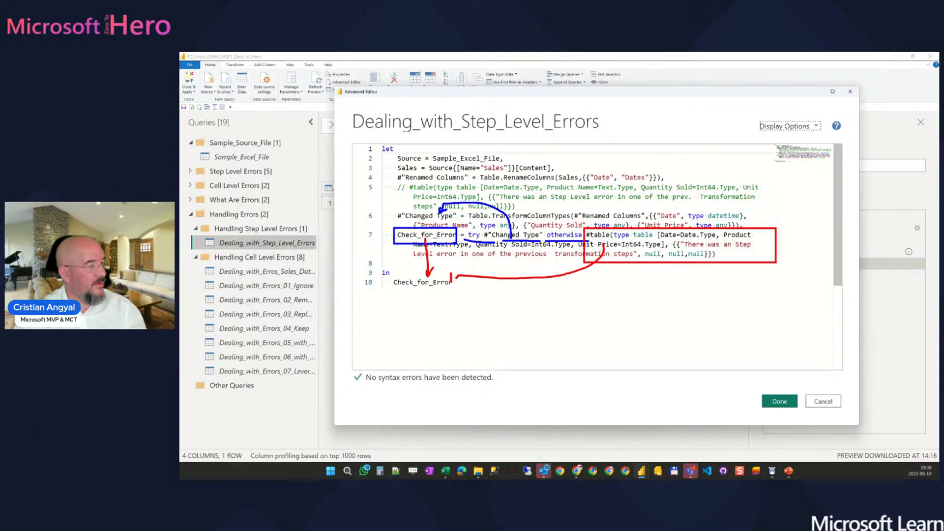
key(Escape)
click(822, 401)
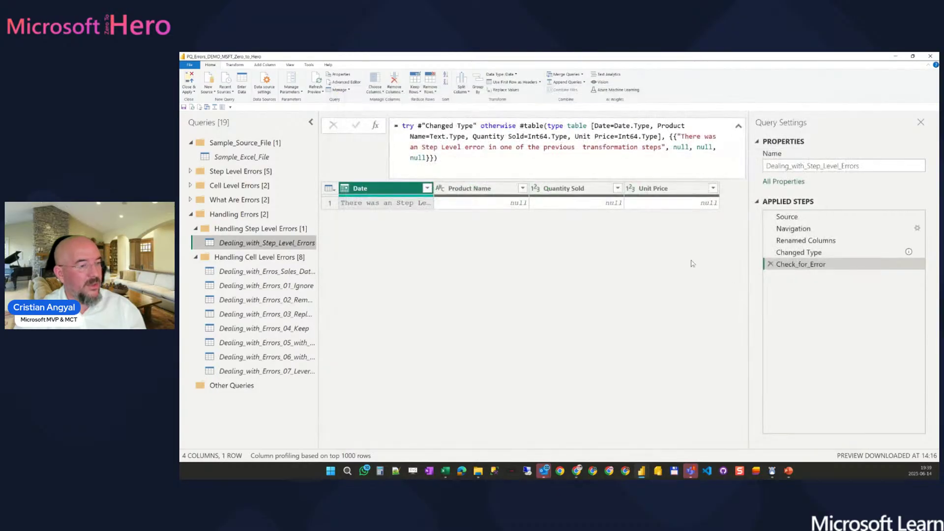
- Preview the full text of the Date cell in row 1, mark it with a red box and arrow, and clear the markup
click(427, 206)
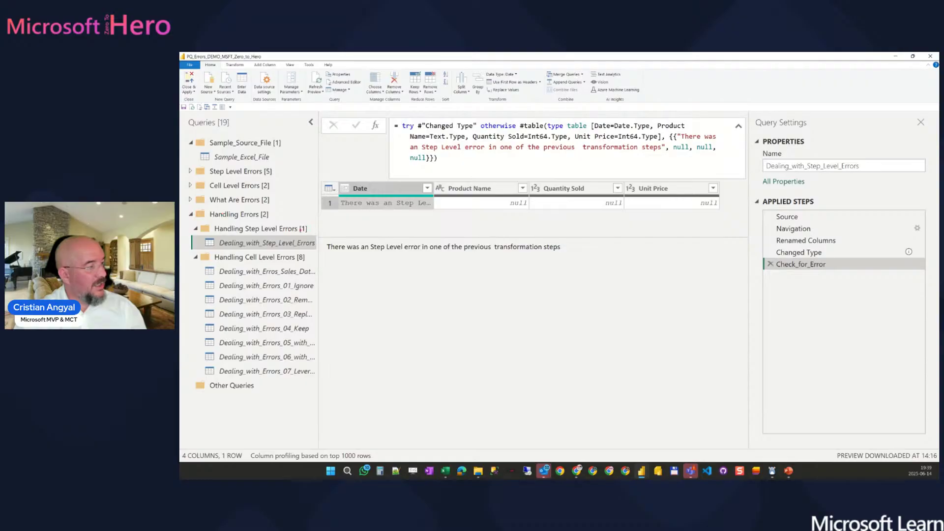
mouse_move(321, 236)
mouse_down()
mouse_move(344, 248)
mouse_move(602, 279)
mouse_up()
drag(500, 264, 609, 323)
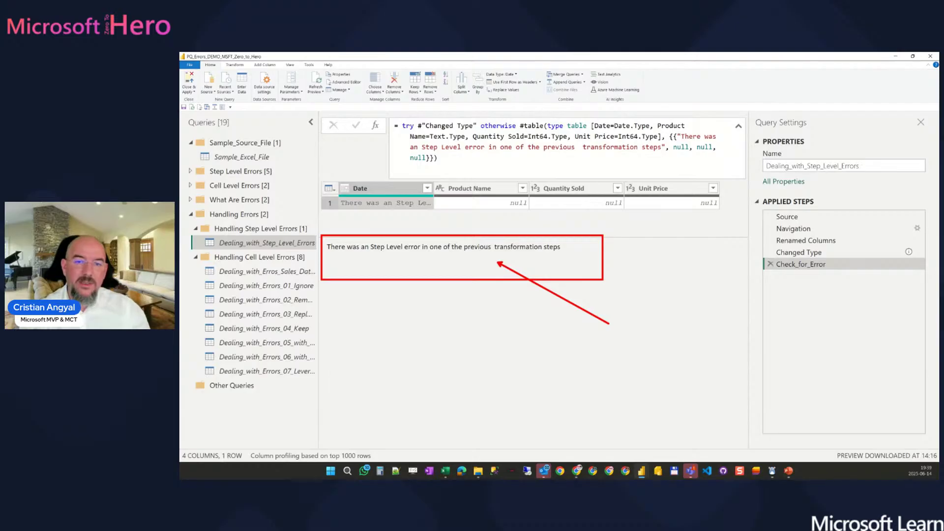
key(Escape)
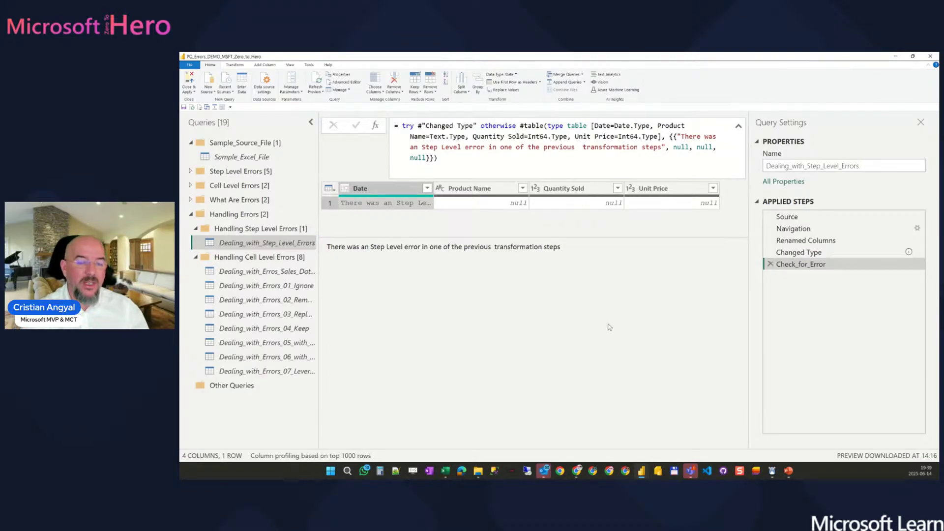
- Open the Dealing_with_Erros_Sales_Data_Start query, widen the query list to fit the names, and review its Source, Navigation and Changed Type steps
click(311, 274)
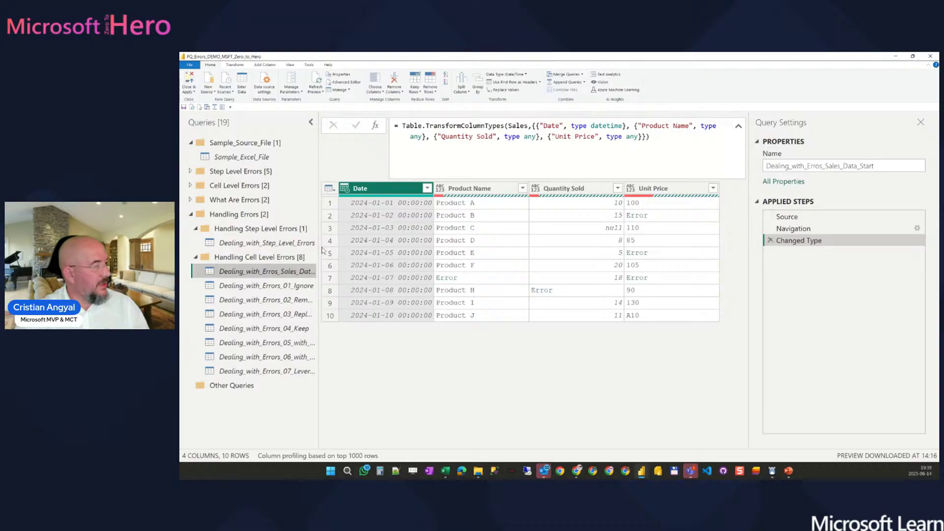
drag(319, 244, 393, 239)
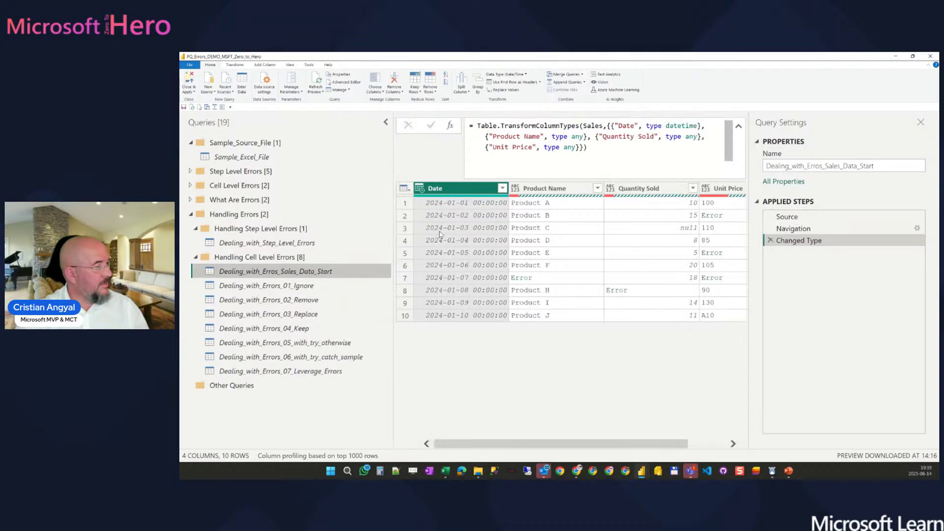
click(794, 217)
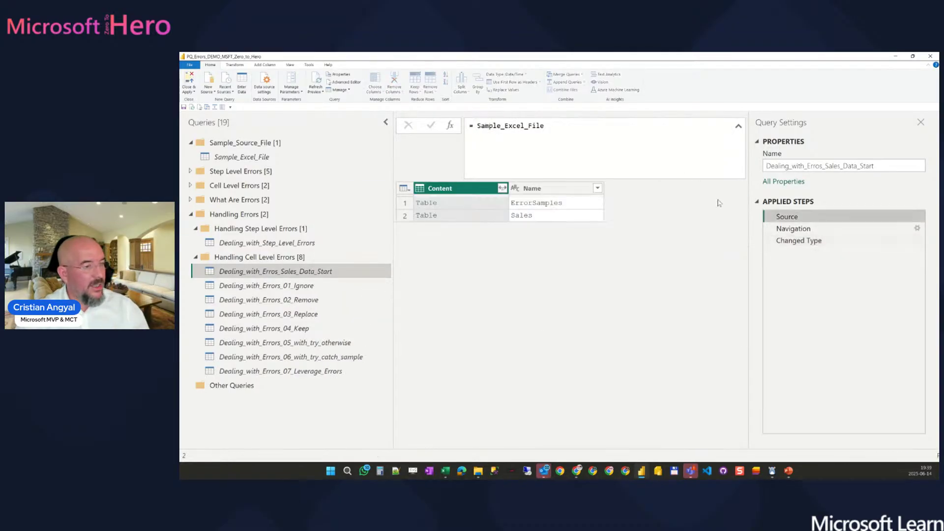
click(792, 229)
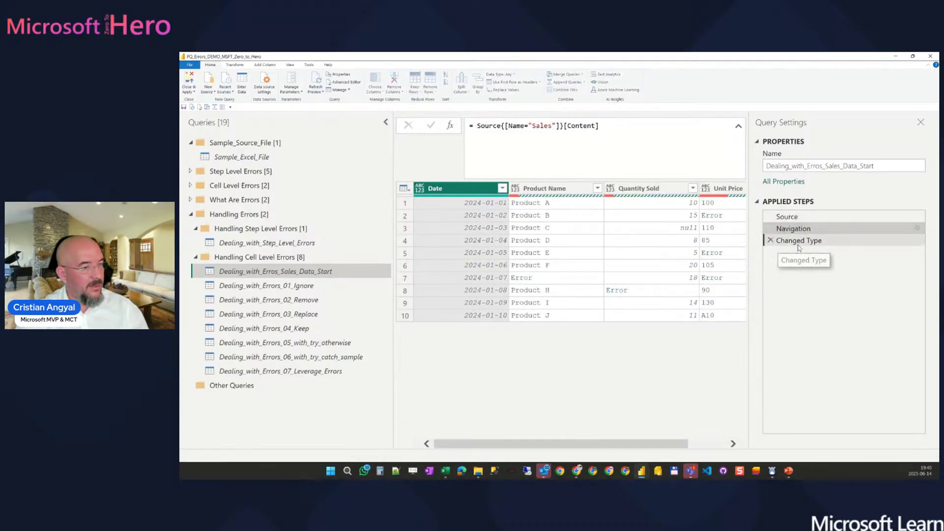
click(794, 241)
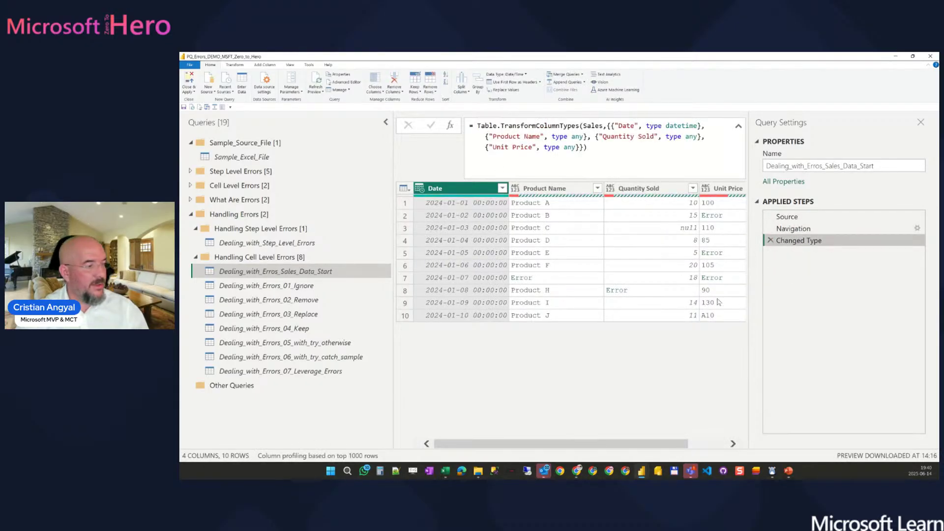
- Open the Dealing_with_Errors_01_Ignore query, widen the data preview to fit the Unit Price column, and point out its error cells
click(336, 285)
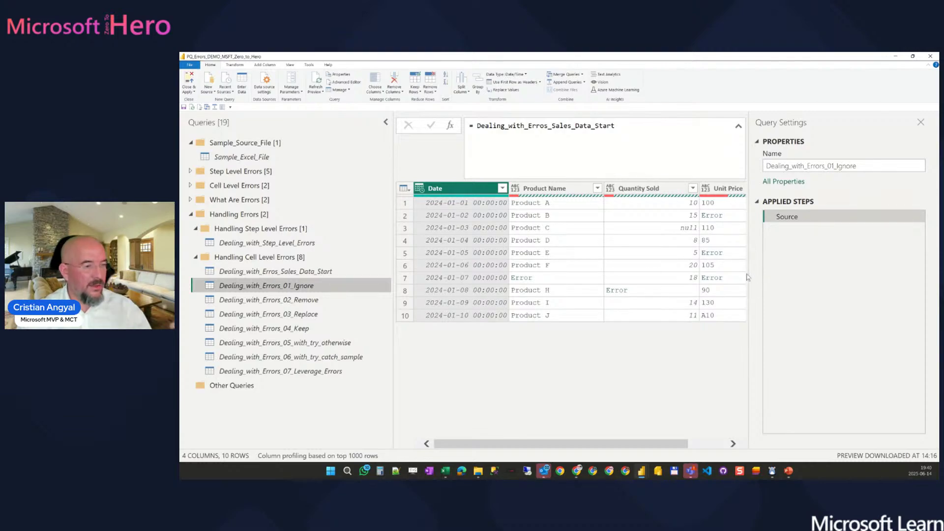
drag(747, 274, 800, 254)
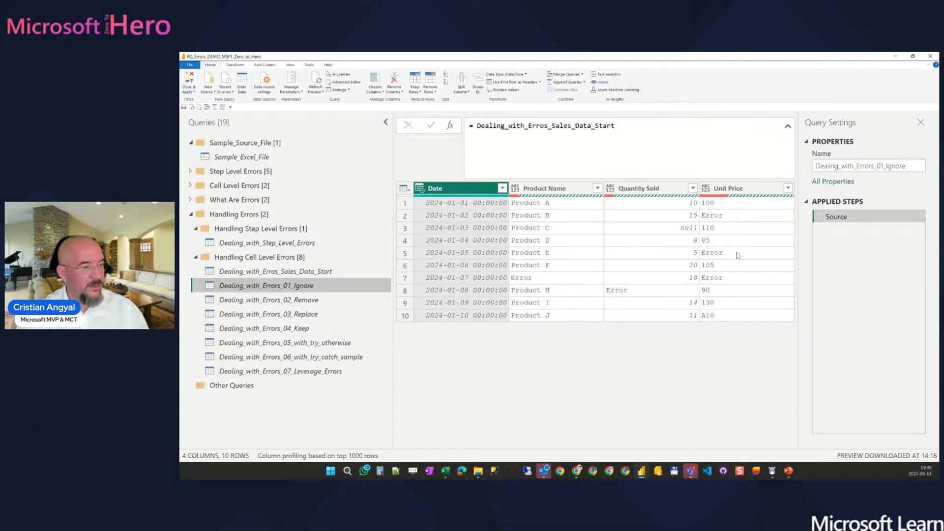
click(739, 219)
drag(731, 237, 718, 307)
click(731, 252)
- Review the Source step of Dealing_with_Errors_02_Remove, select the Unit Price column with its profile pane shrunk, and look up the row removal options
click(344, 299)
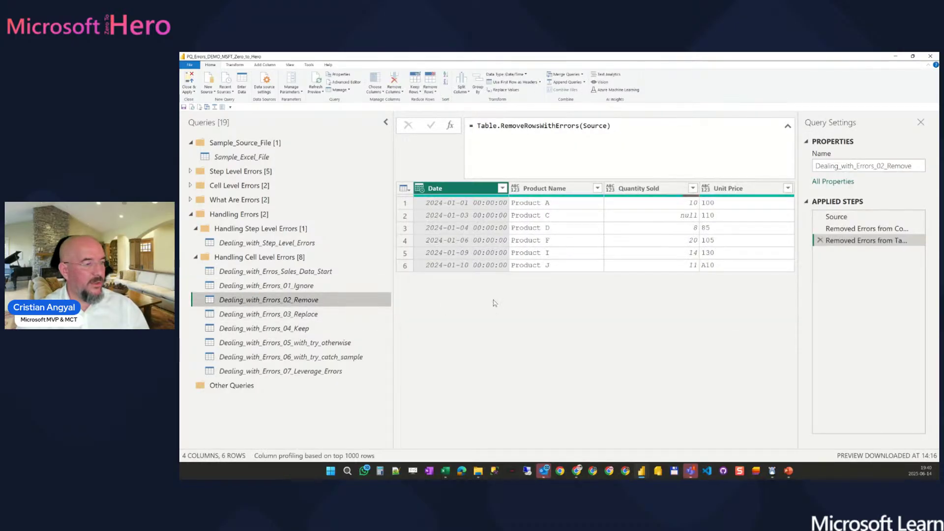
click(835, 217)
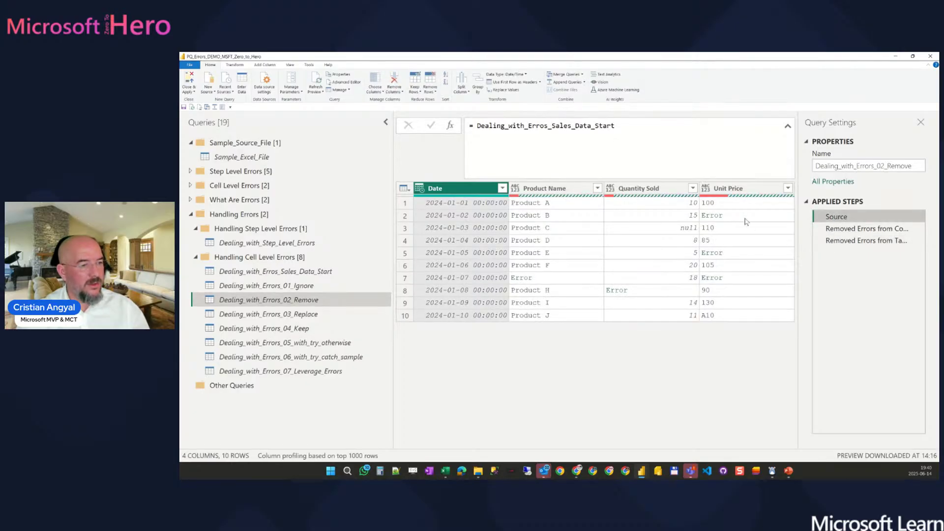
click(751, 189)
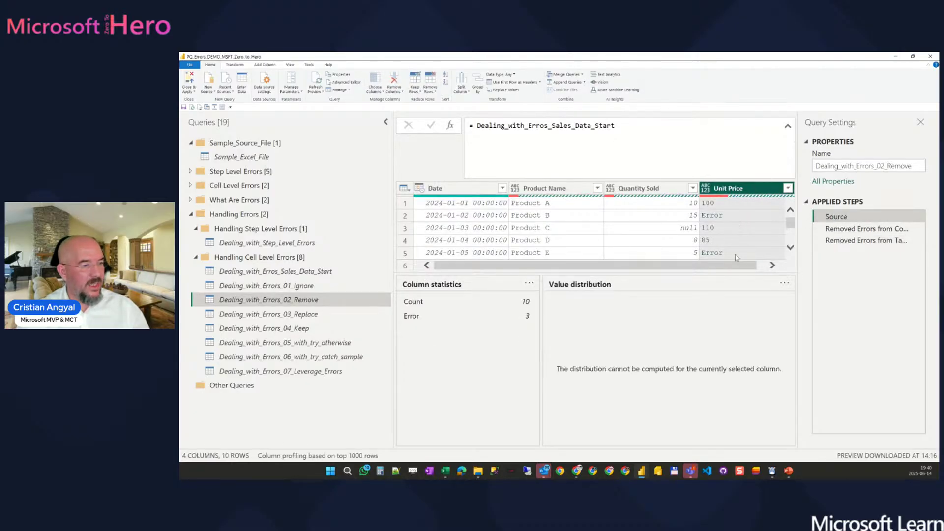
drag(731, 273, 731, 370)
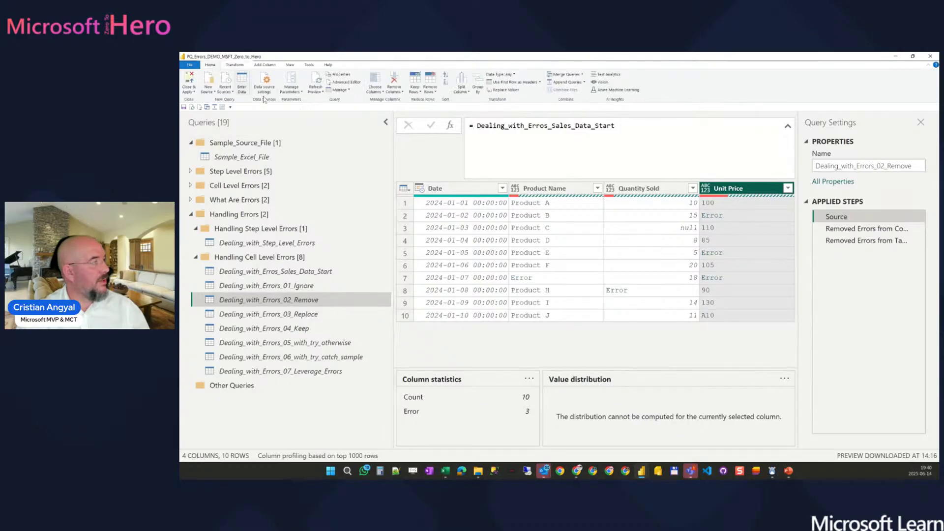
click(393, 91)
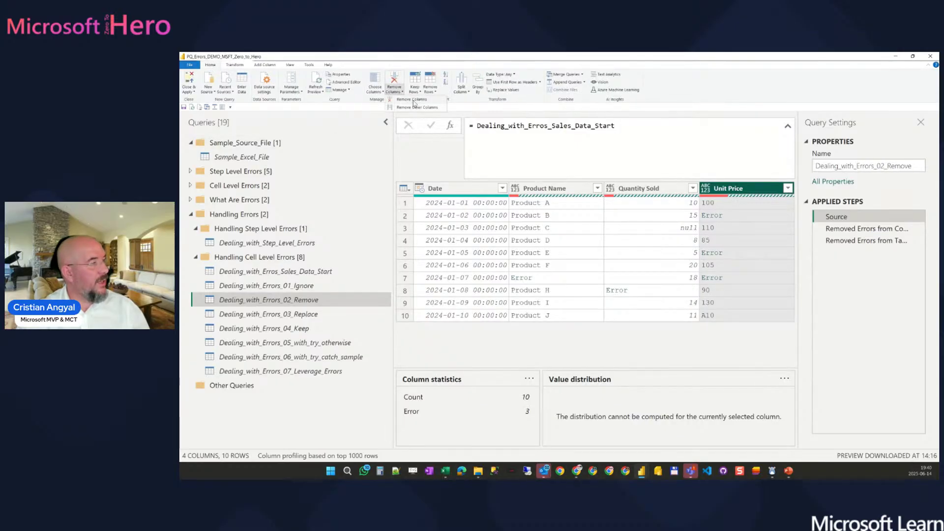
click(431, 93)
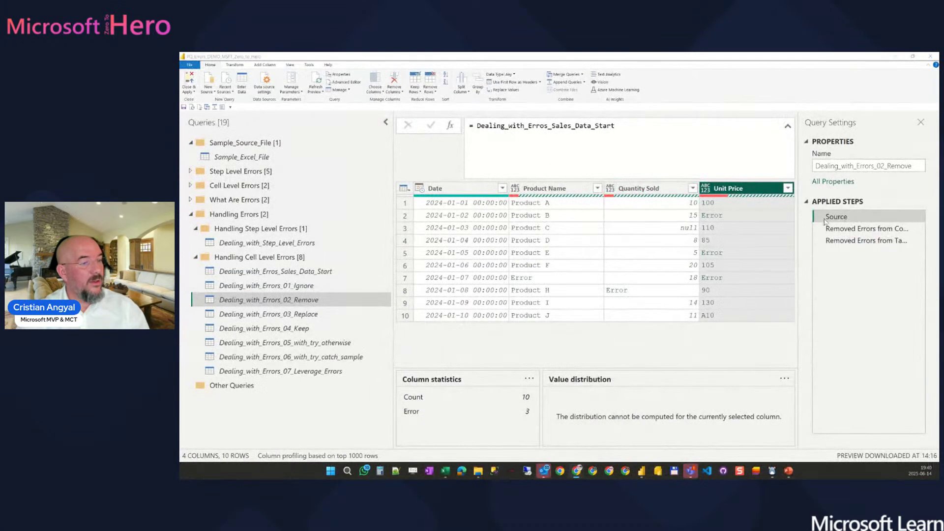
- Review the column-level Removed Errors step, highlighting "Unit Price" and RemoveRowsWithErrors in its formula
click(841, 228)
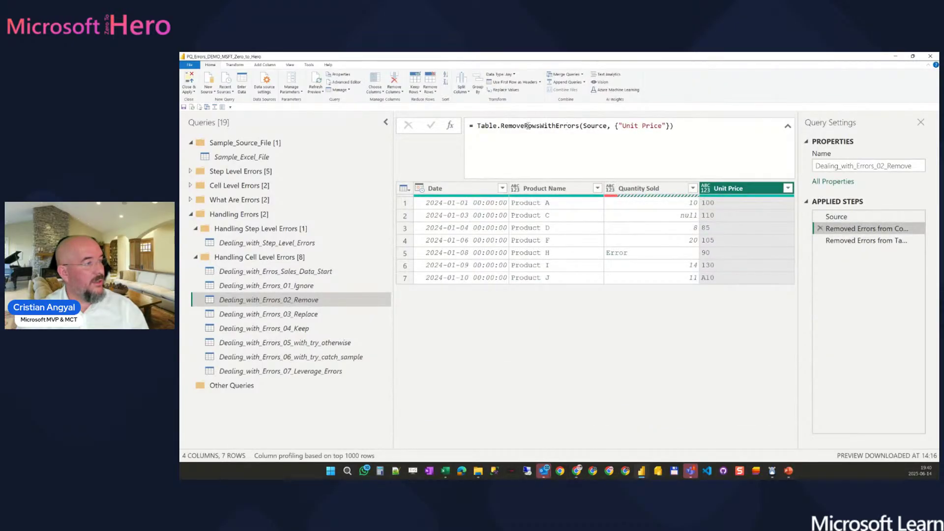
drag(620, 126, 663, 126)
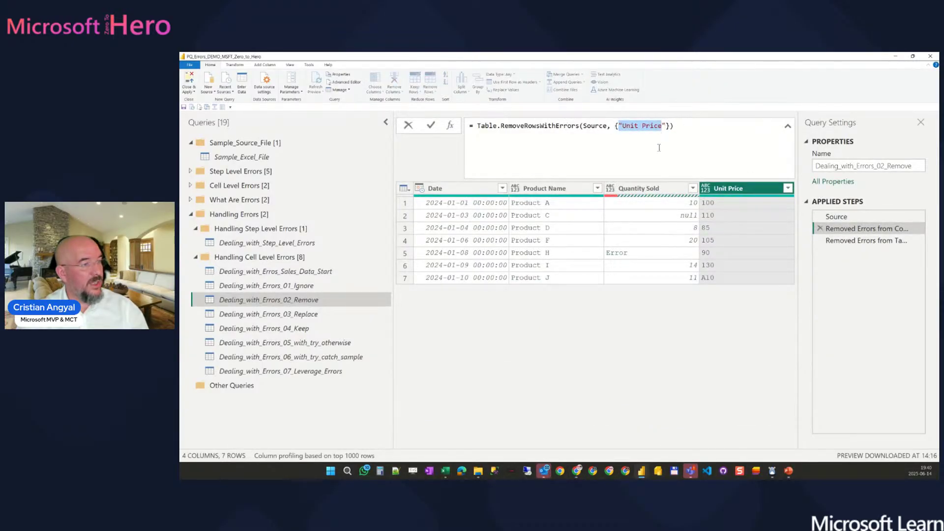
drag(497, 126, 572, 126)
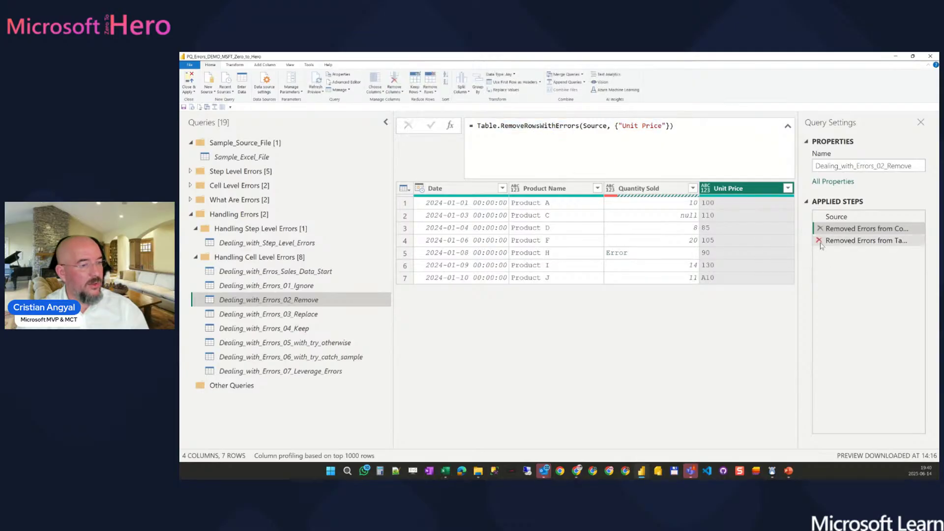
- Review the table-level Removed Errors step, select all columns and show the Remove Errors option for rows without applying it
click(854, 241)
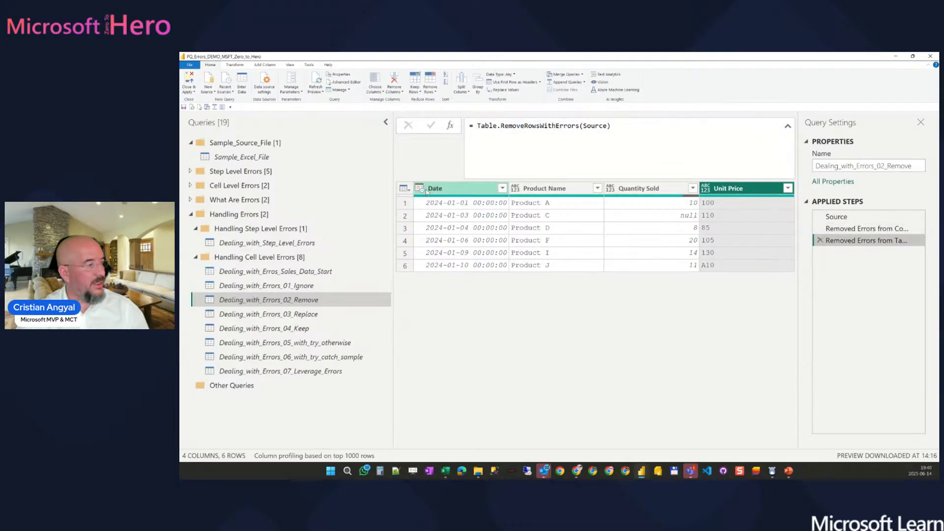
click(479, 192)
key(ctrl+a)
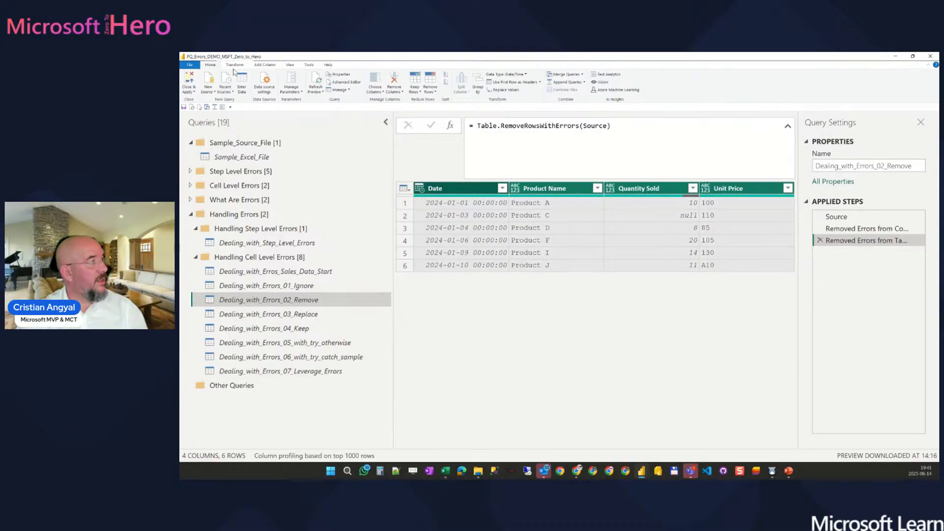
click(433, 92)
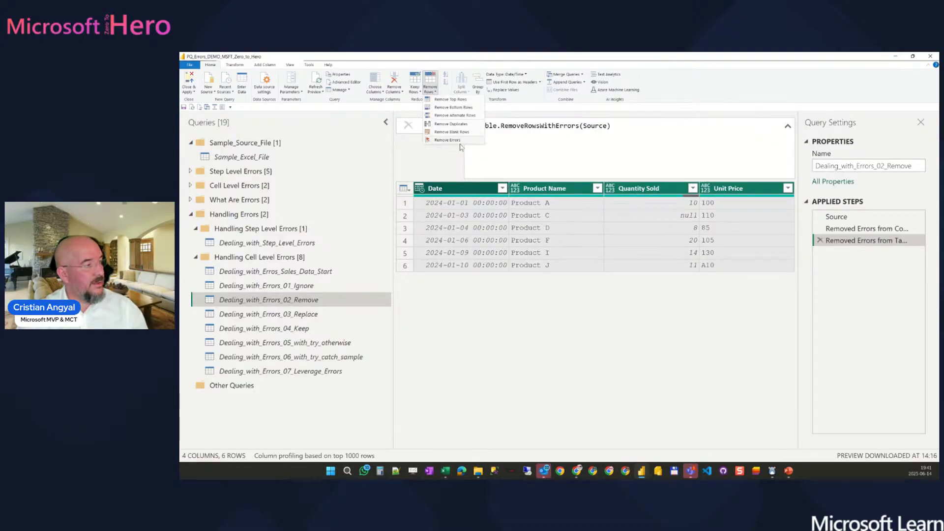
click(460, 179)
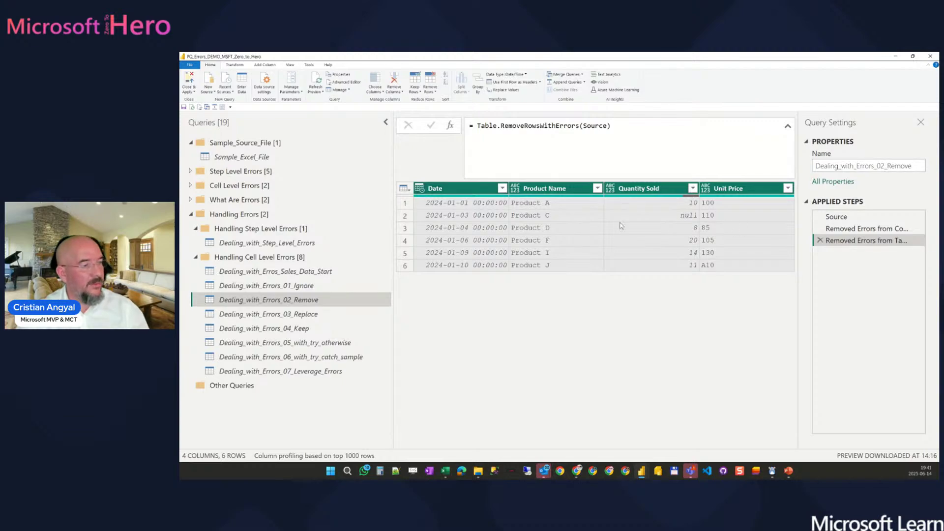
- Examine the whole-table commands of the preview, pointing out Remove Errors, and close them without applying anything
click(419, 189)
click(404, 188)
click(405, 190)
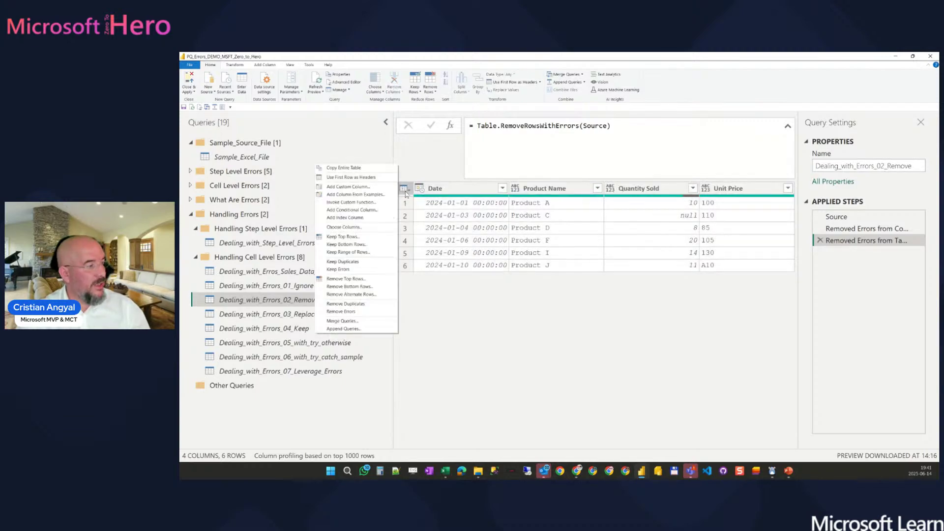
mouse_move(390, 176)
mouse_down()
mouse_move(428, 201)
mouse_move(422, 209)
mouse_move(443, 229)
mouse_up()
key(Escape)
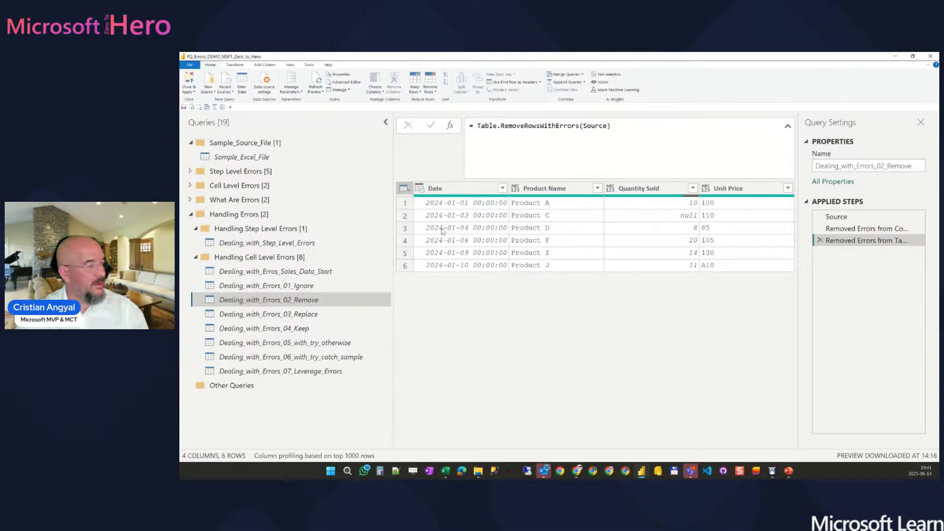
click(409, 192)
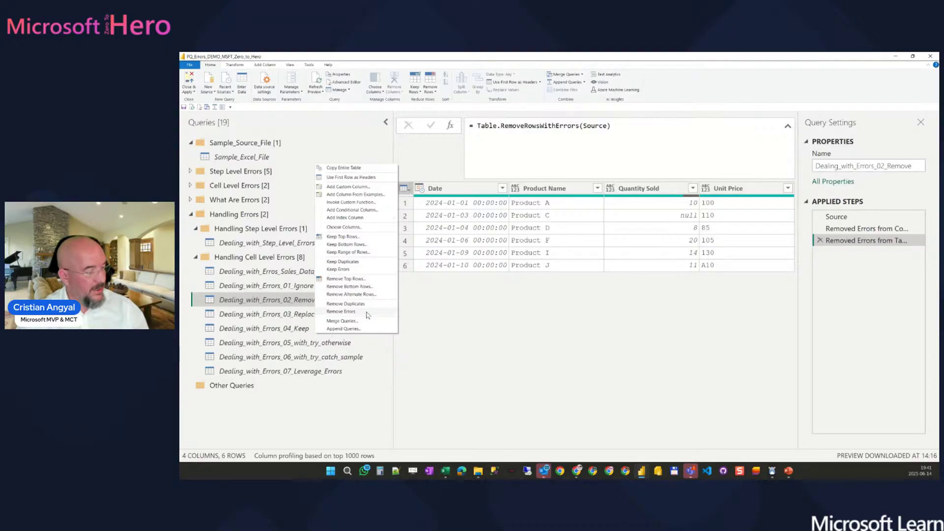
mouse_move(322, 306)
mouse_down()
mouse_move(404, 322)
mouse_move(444, 295)
mouse_up()
key(Escape)
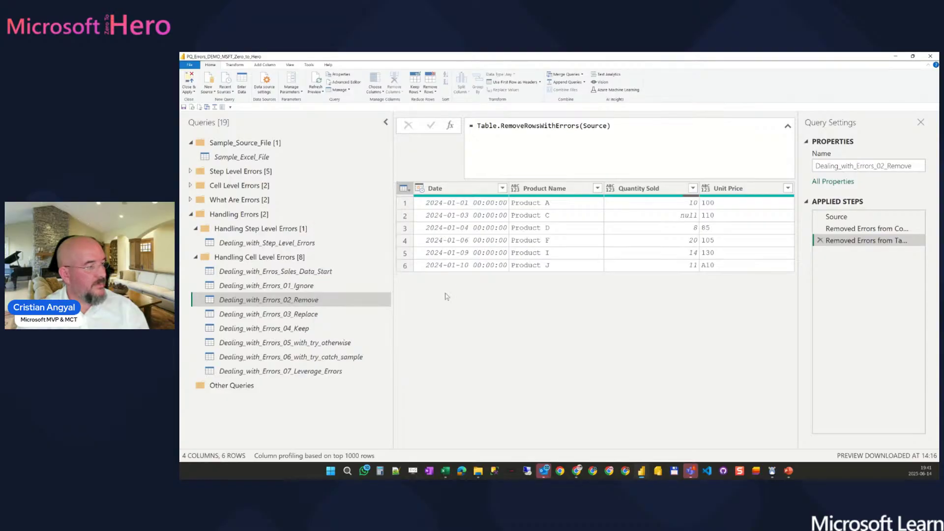
- Open Dealing_with_Errors_03_Replace, narrow the query list, compare Source with the first Replaced Errors step, and inspect Quantity Sold in row 8
click(351, 312)
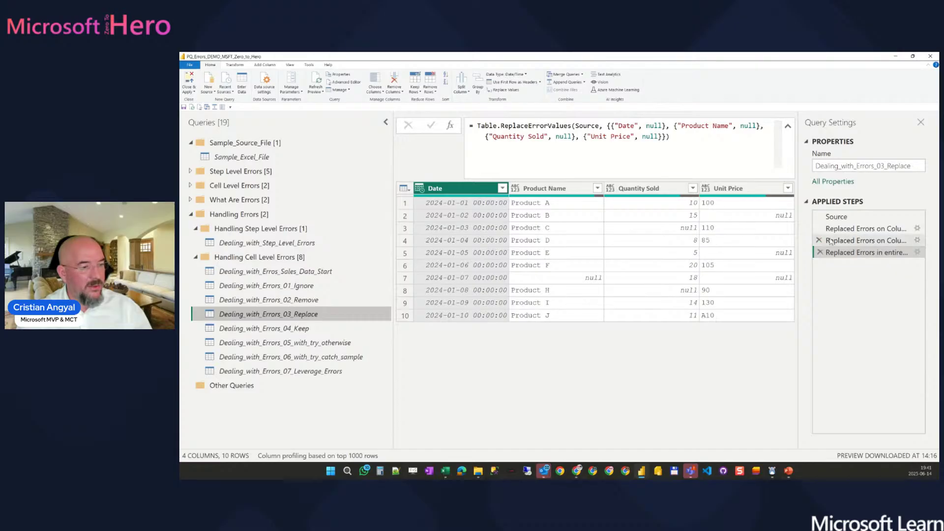
click(856, 217)
click(835, 229)
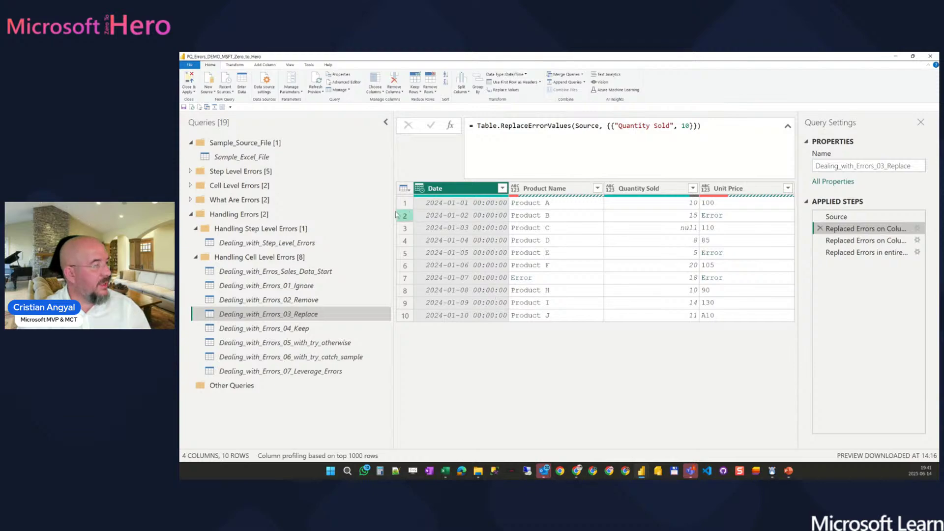
drag(393, 213, 342, 219)
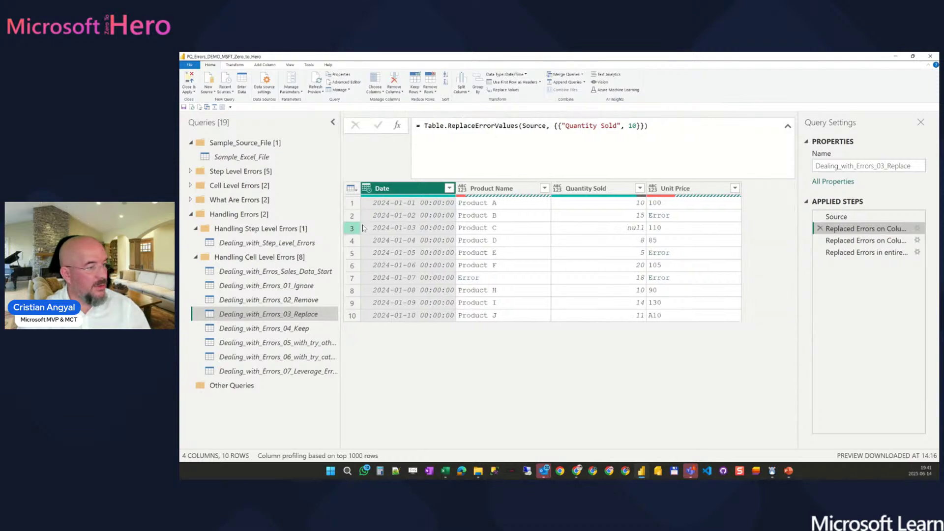
click(856, 220)
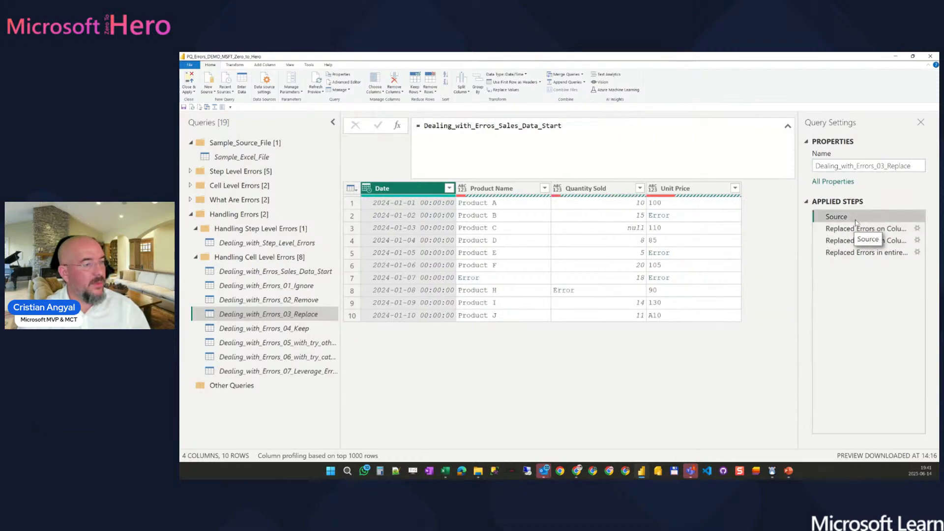
click(836, 228)
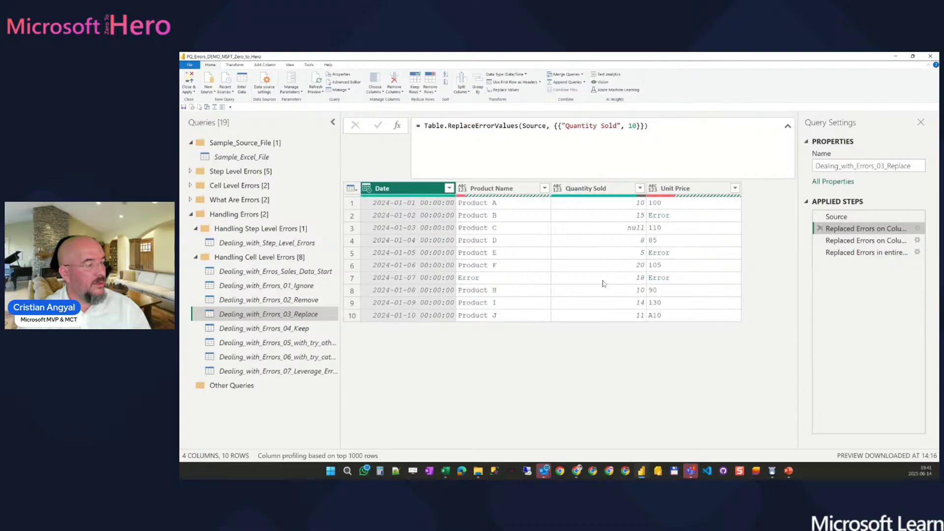
click(625, 290)
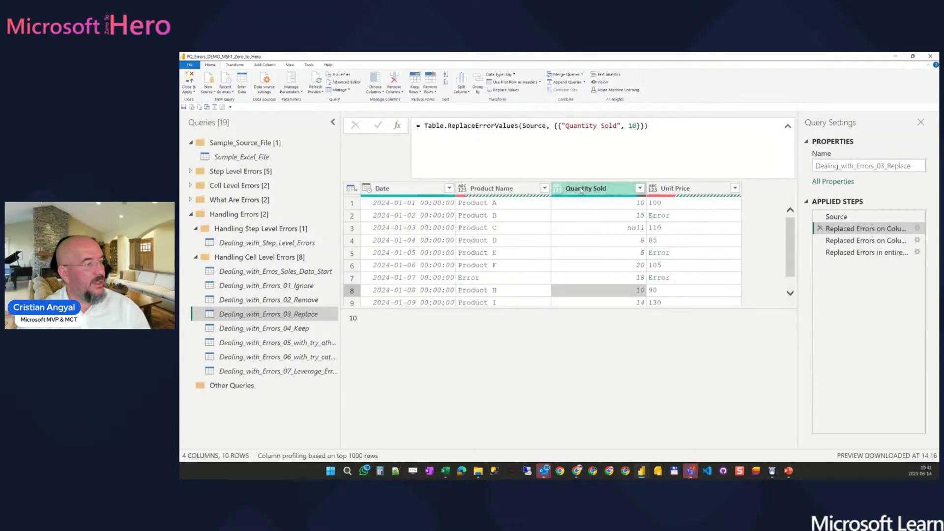
- Highlight the replacement value 10 in the formula, then review the Replaced Errors on Column with nulls step for Unit Price with Query Settings widened
double_click(631, 127)
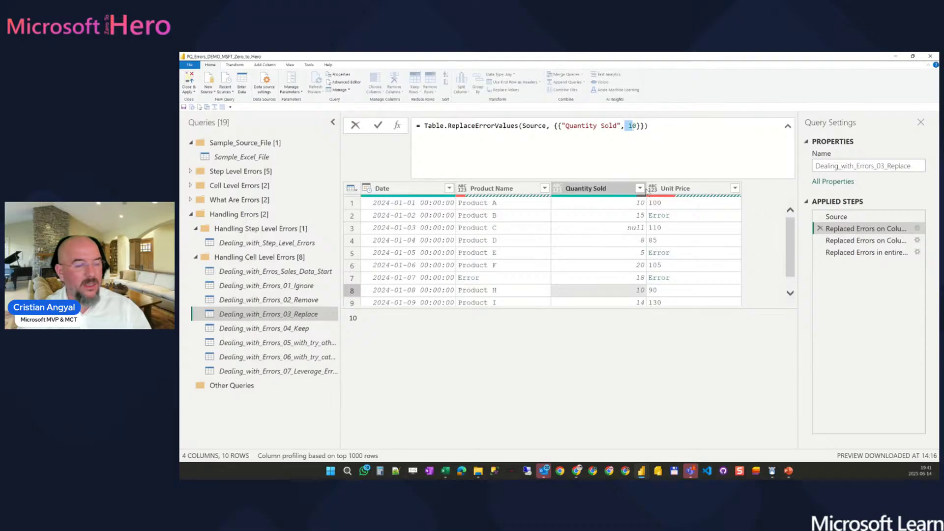
click(638, 128)
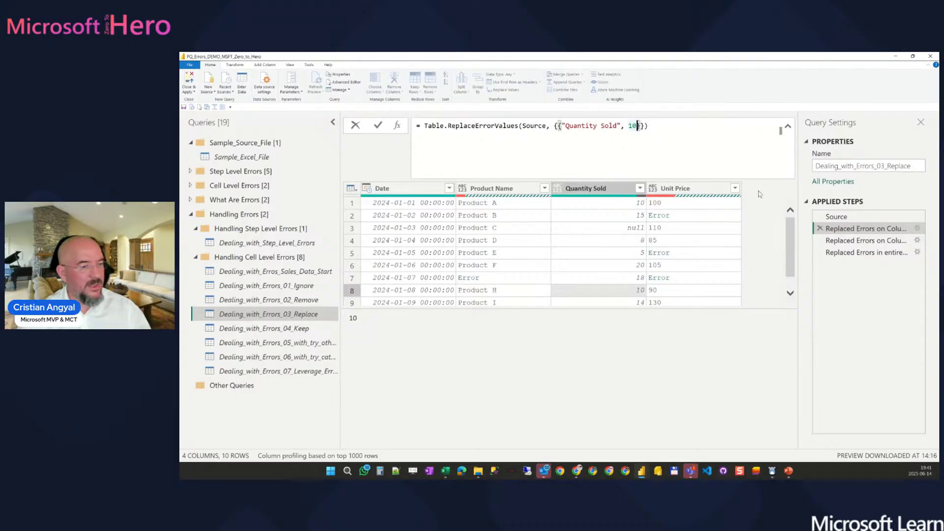
click(861, 243)
click(861, 240)
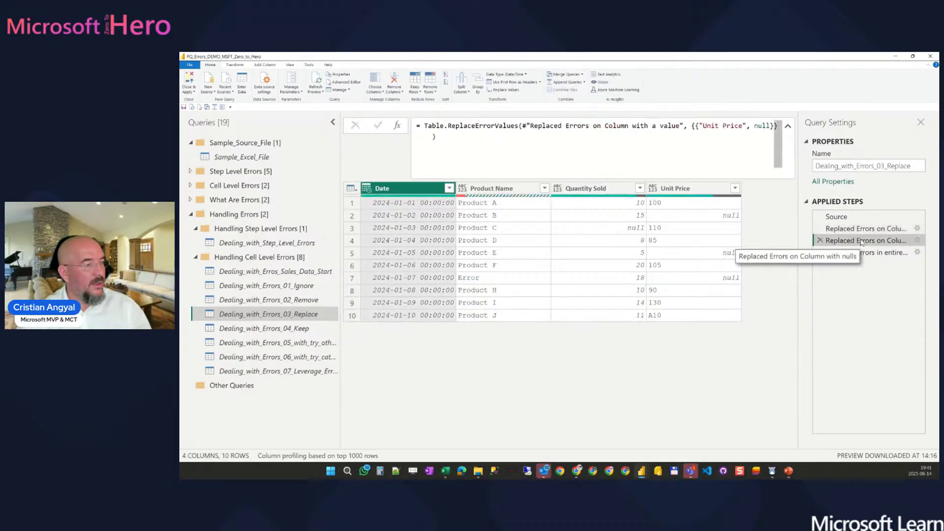
click(679, 188)
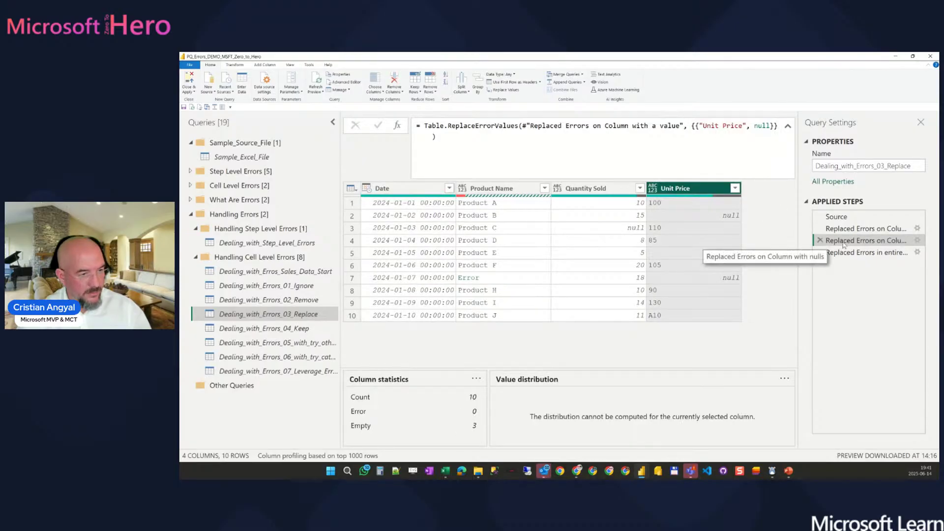
drag(800, 237, 762, 237)
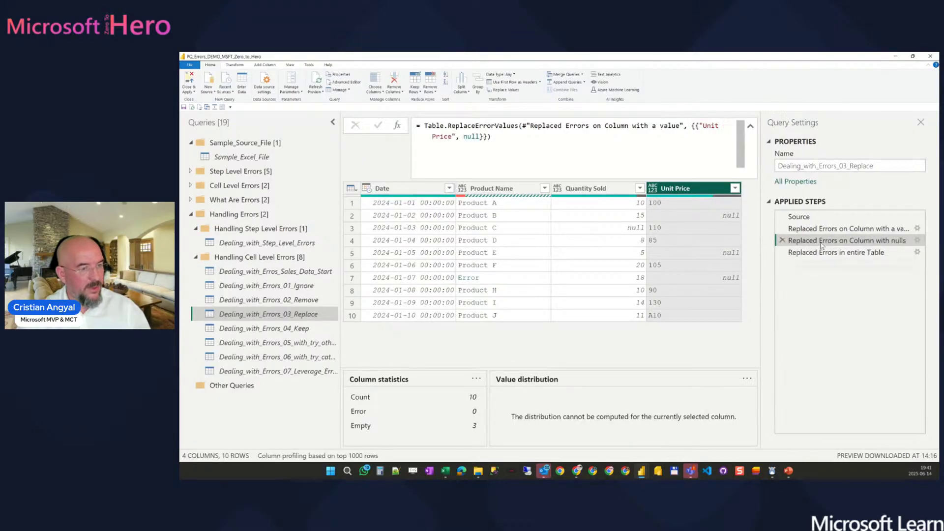
- Point out Replace Errors for the Unit Price column without applying it, and view the Replaced Errors in entire Table step
right_click(701, 192)
key(Escape)
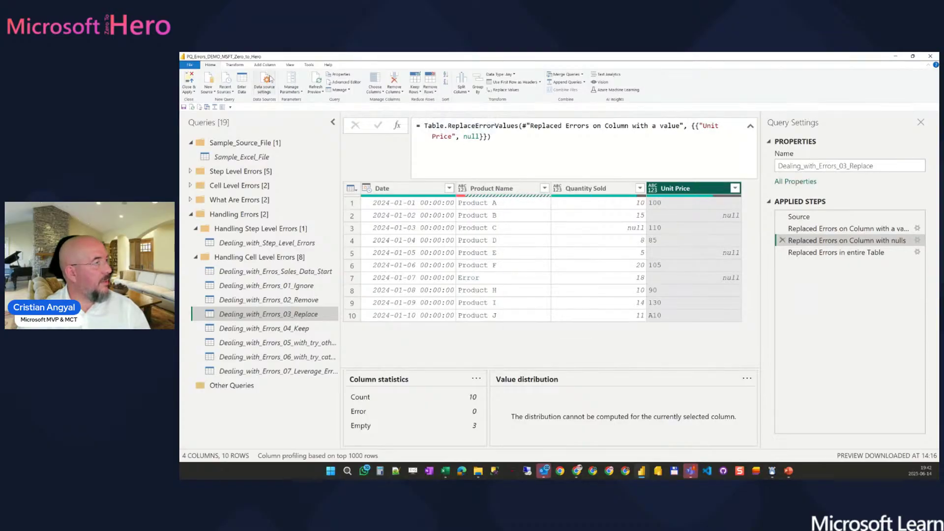
right_click(692, 191)
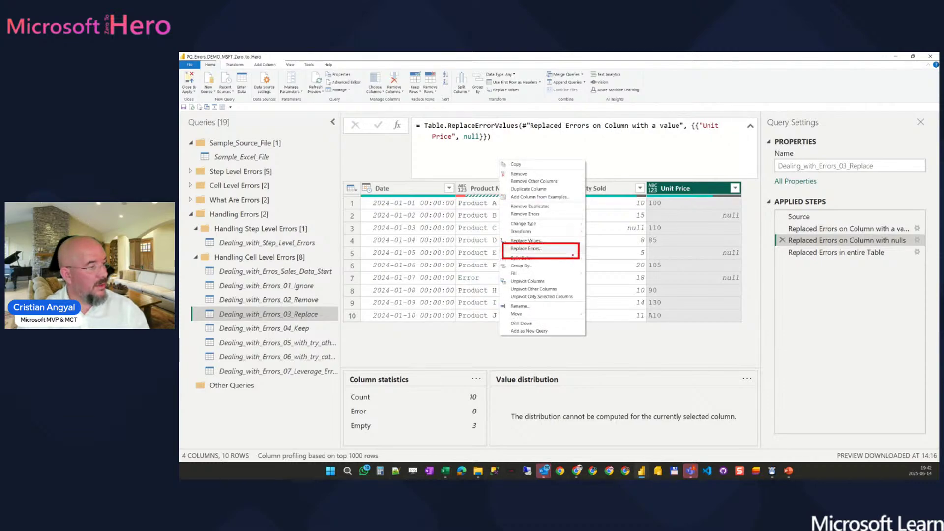
key(Escape)
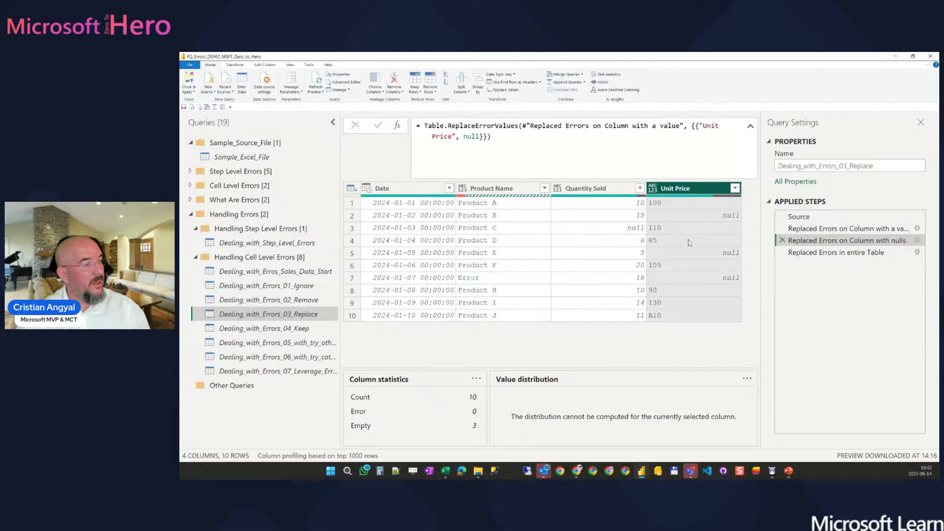
click(837, 254)
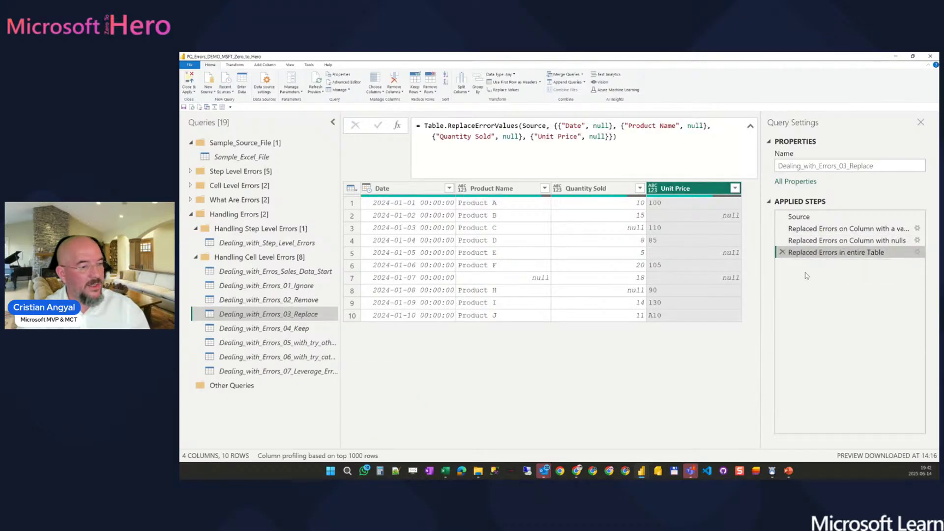
- Open Dealing_with_Errors_04_Keep, compare Source with the Kept Errors on a Column step, and highlight "Unit Price" in its formula
click(315, 328)
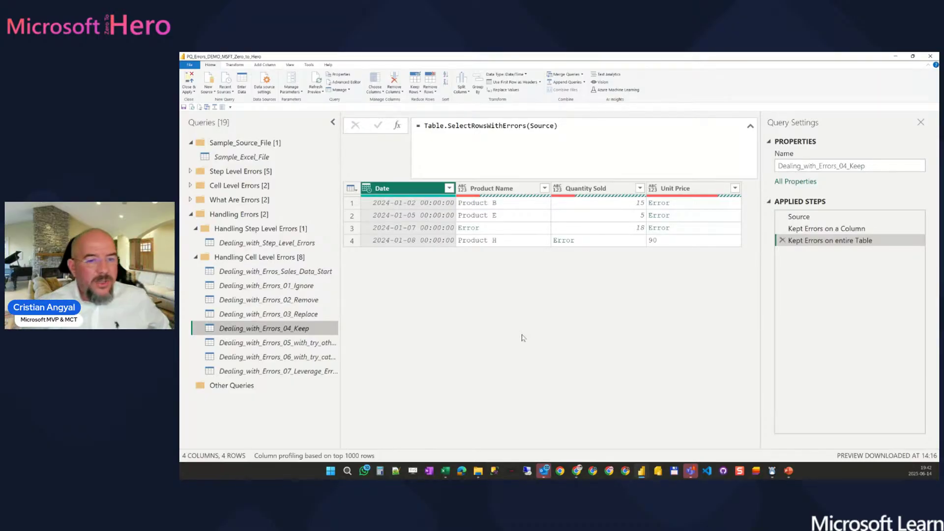
click(831, 217)
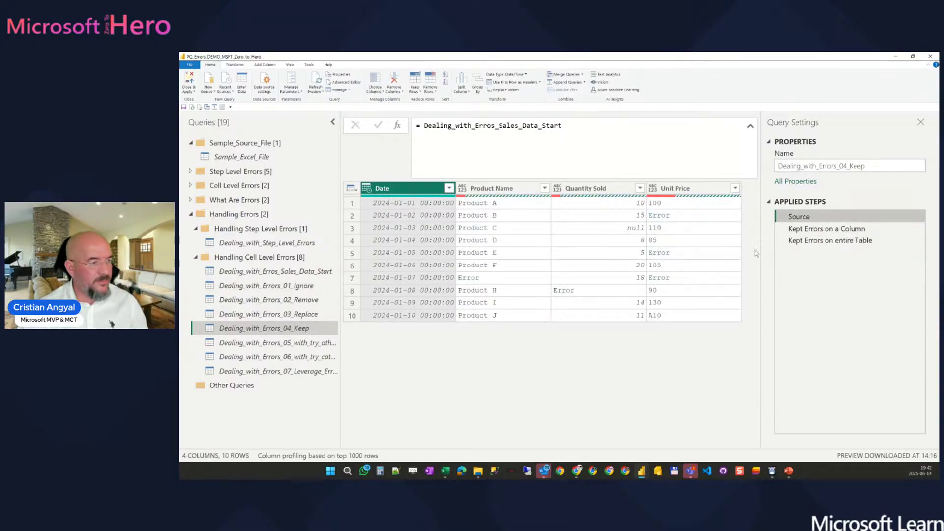
click(807, 229)
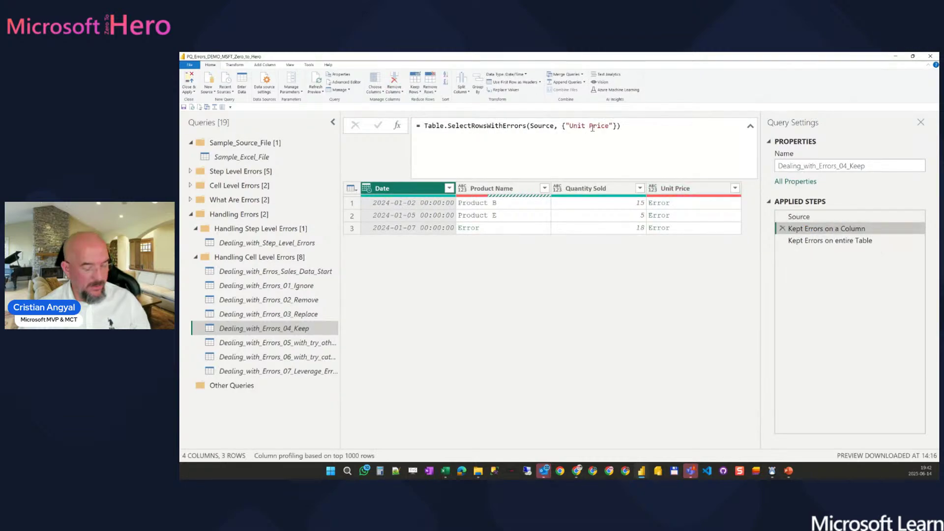
drag(562, 115, 644, 135)
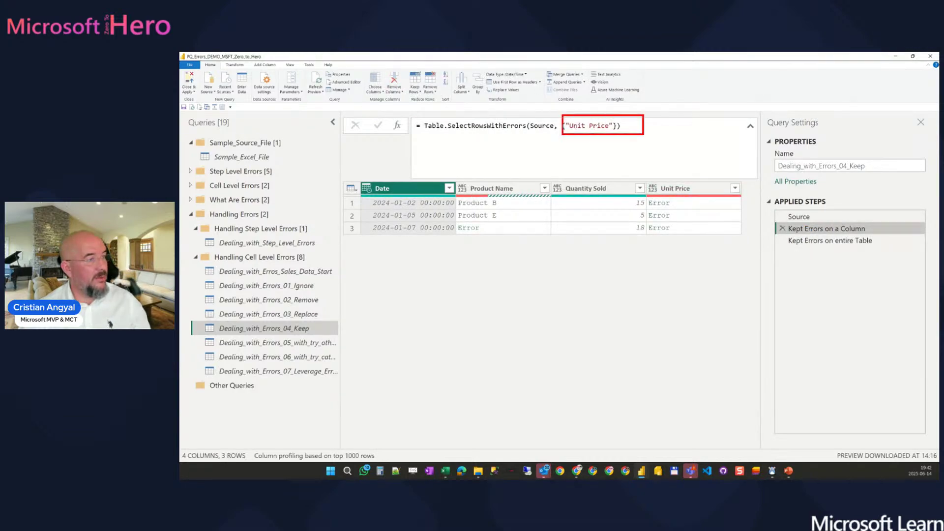
key(Escape)
- Try inserting a Keep Errors step for Unit Price after Source, inspecting the row 3 error, and delete the inserted step
click(820, 216)
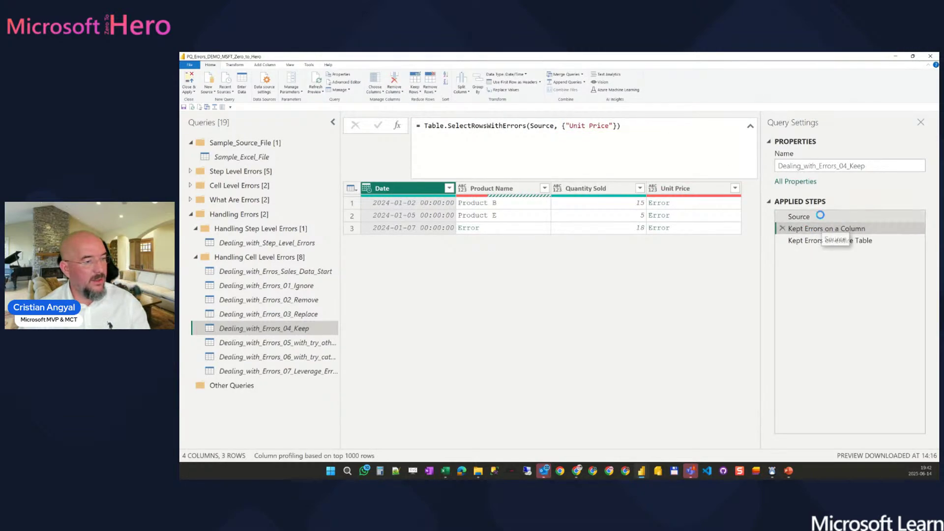
click(693, 189)
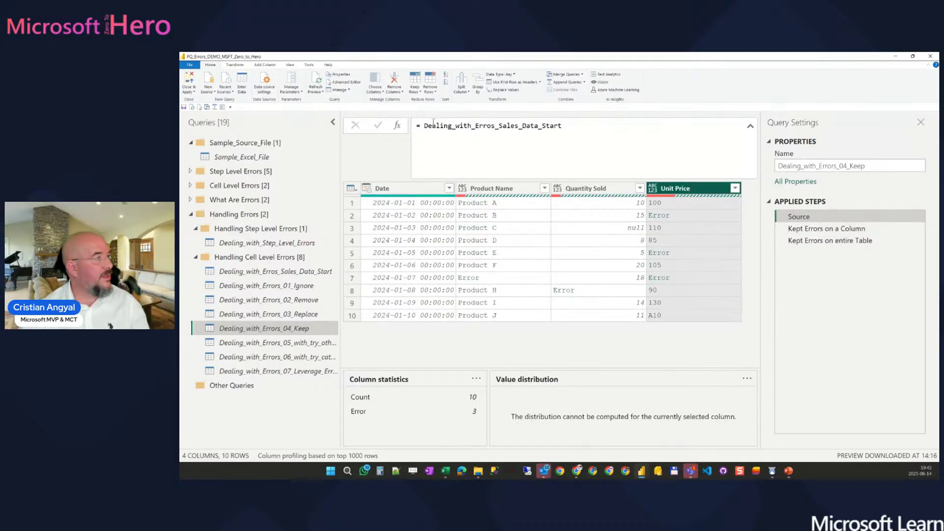
click(416, 91)
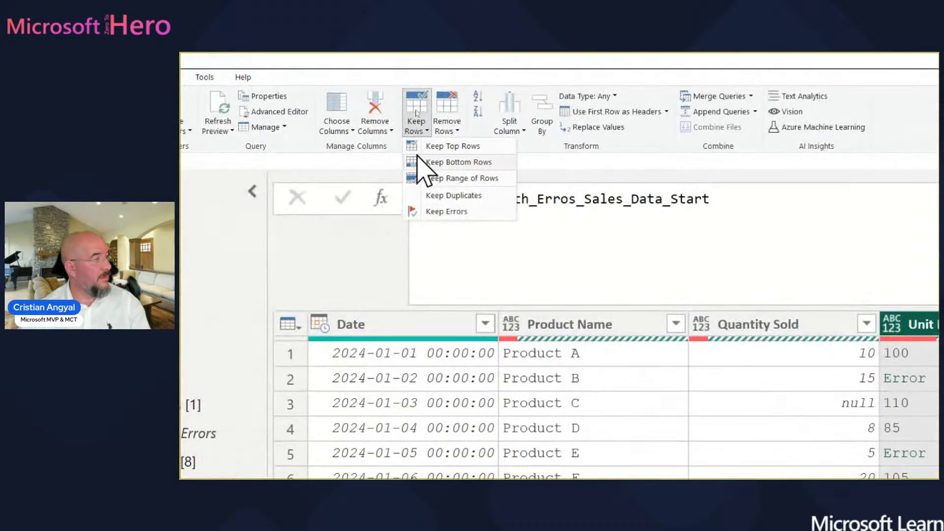
click(446, 212)
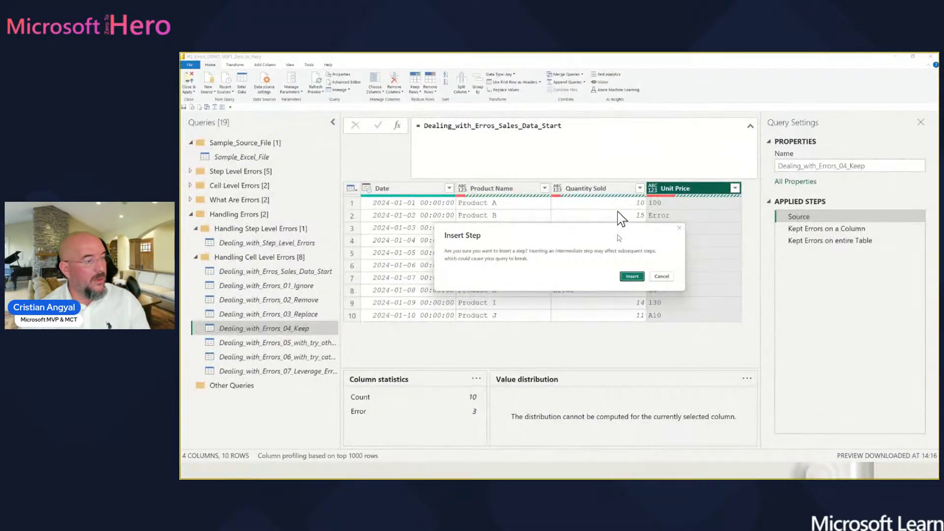
click(632, 276)
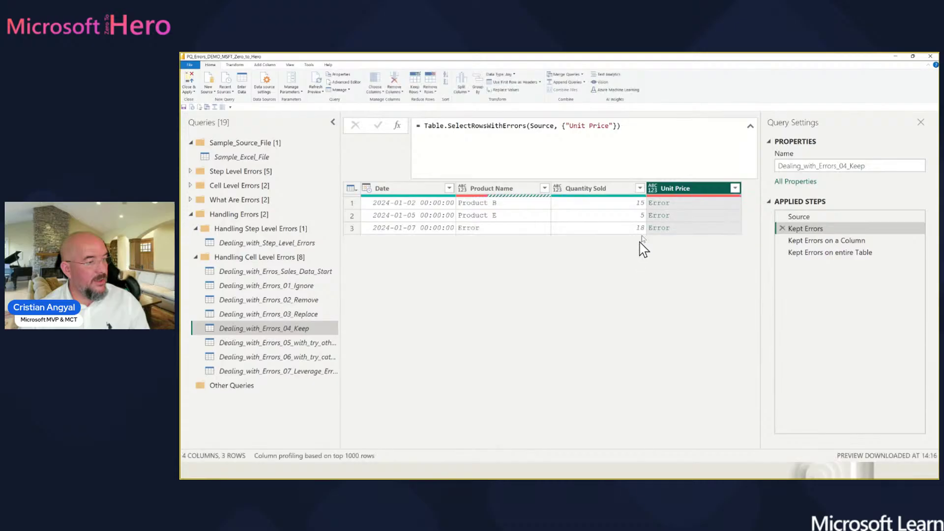
click(680, 231)
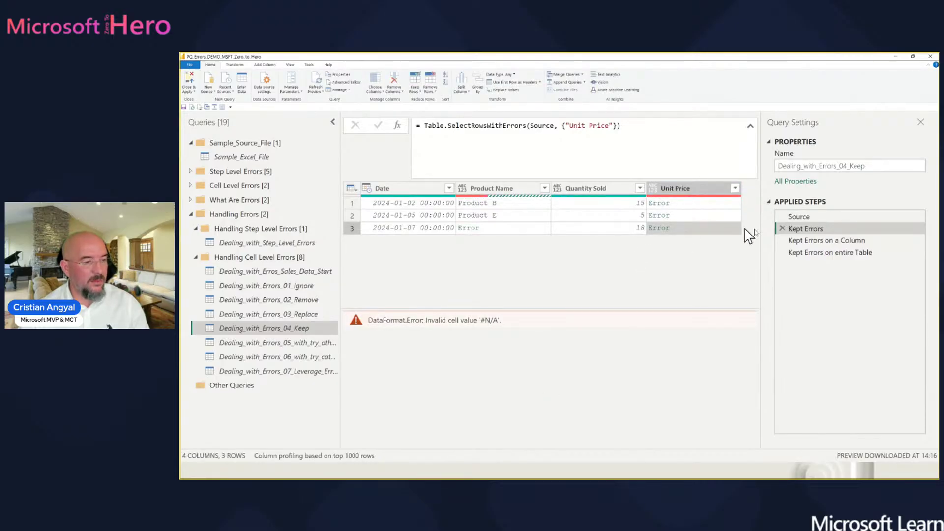
click(782, 228)
click(631, 278)
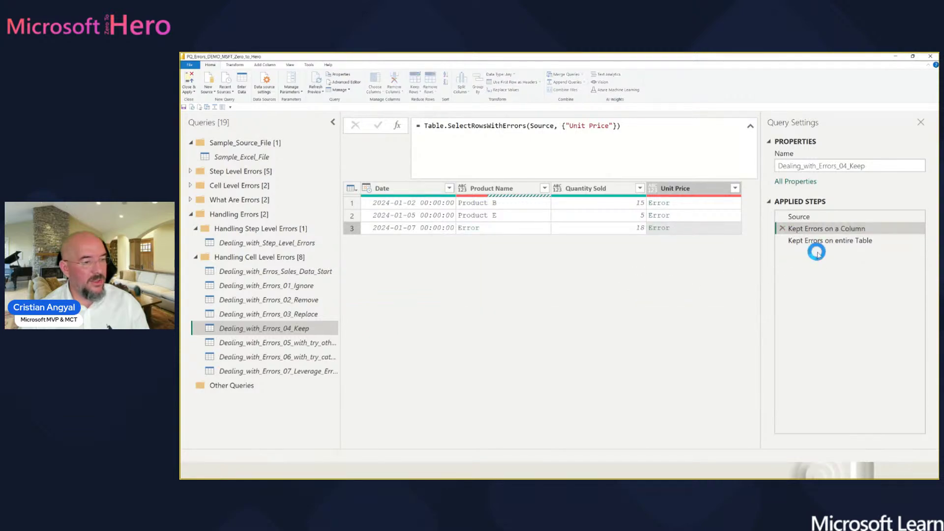
- View the Kept Errors on entire Table step and inspect the Quantity Sold error in row 4
click(826, 240)
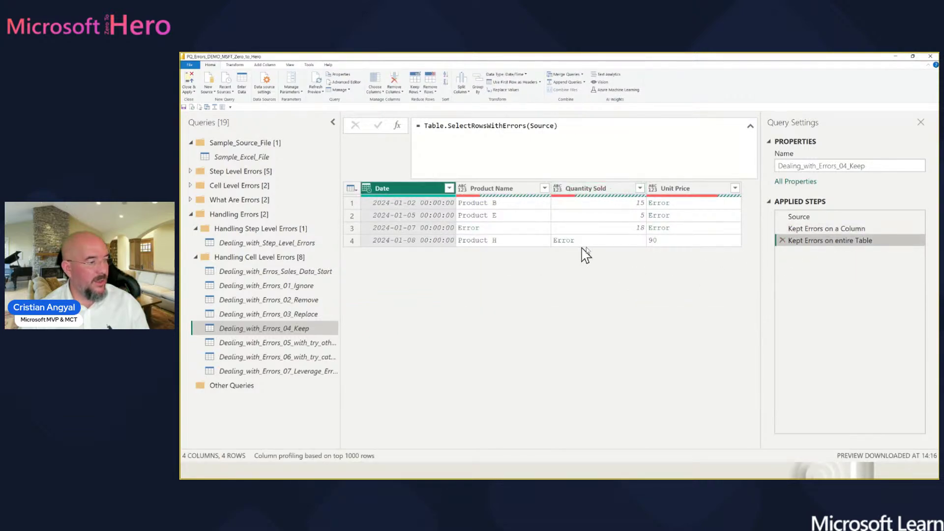
click(605, 241)
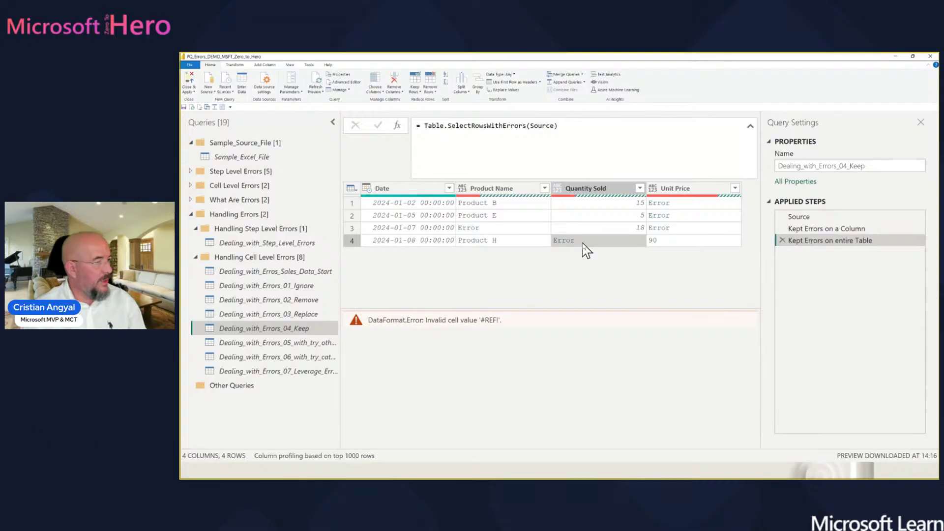
- Open Dealing_with_Errors_05_with_try_otherwise, widen the query list enough to read its full name, and view the Source step
drag(338, 268, 379, 268)
click(327, 342)
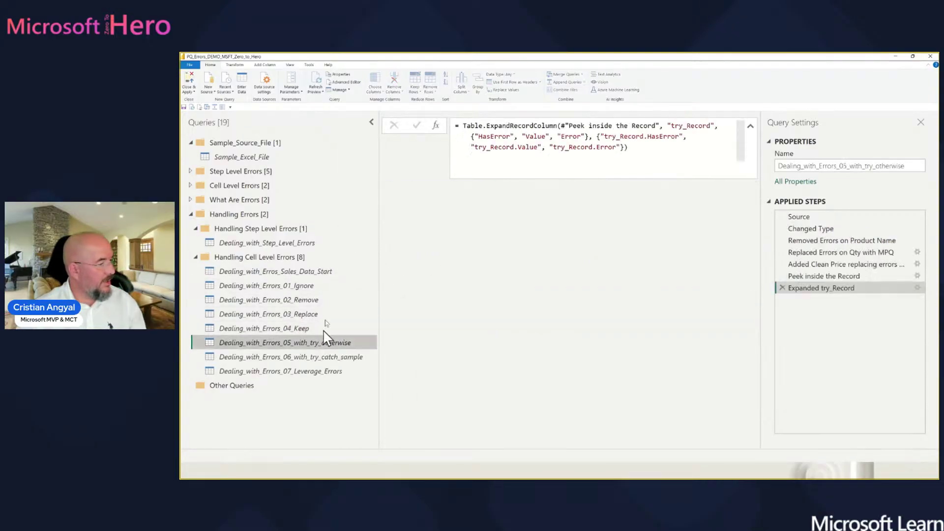
drag(376, 196, 354, 204)
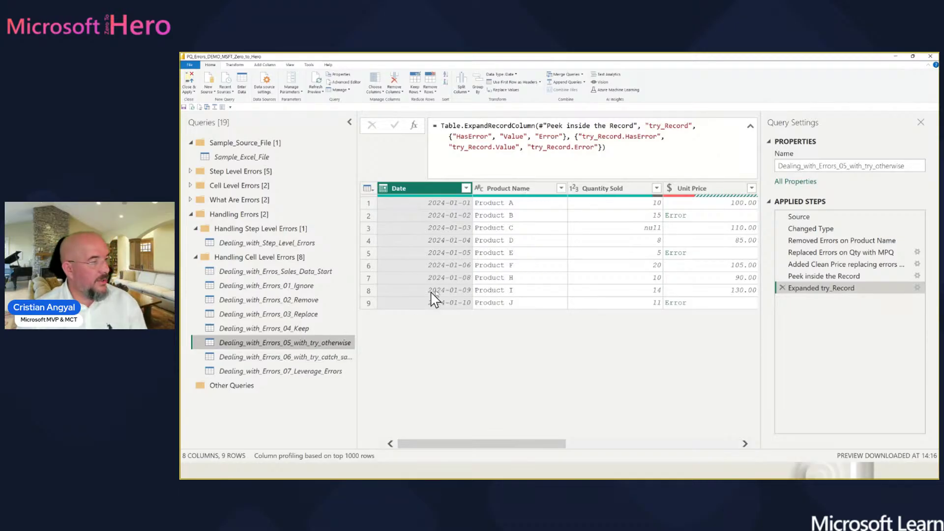
click(811, 218)
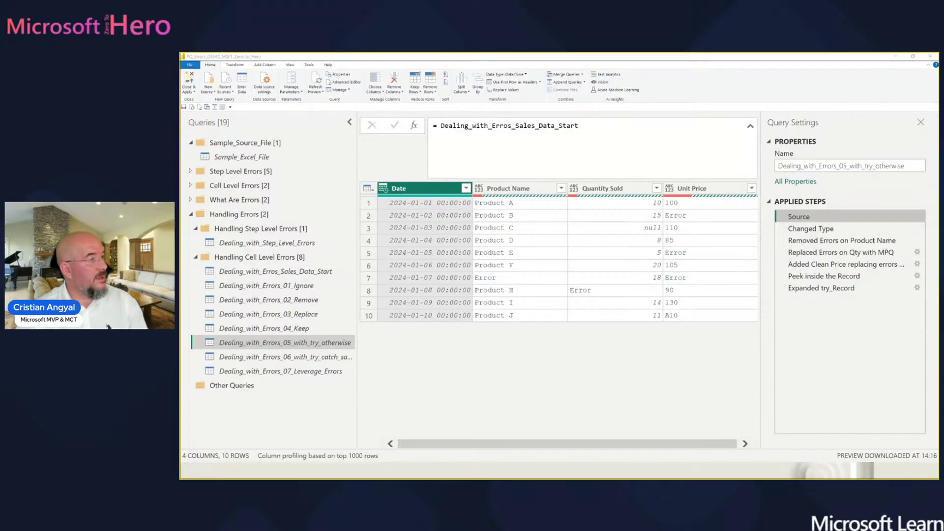
- Move the What Are Errors group into the Cell Level Errors group, and inspect the Date value in row 6
drag(251, 200, 270, 186)
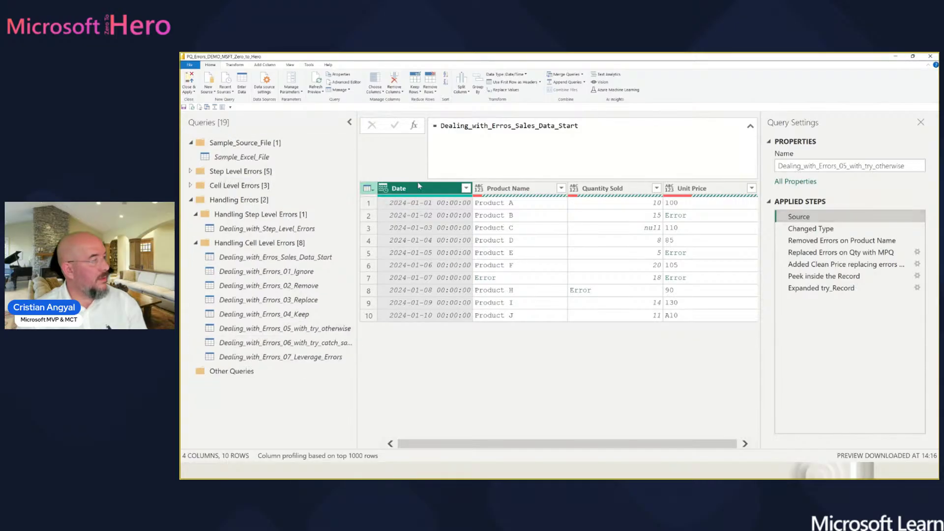
click(449, 125)
key(Escape)
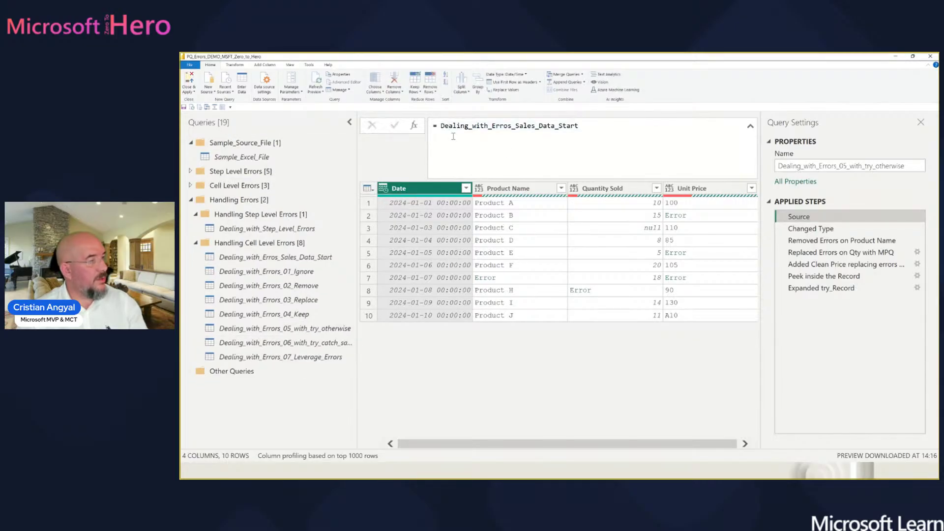
click(438, 270)
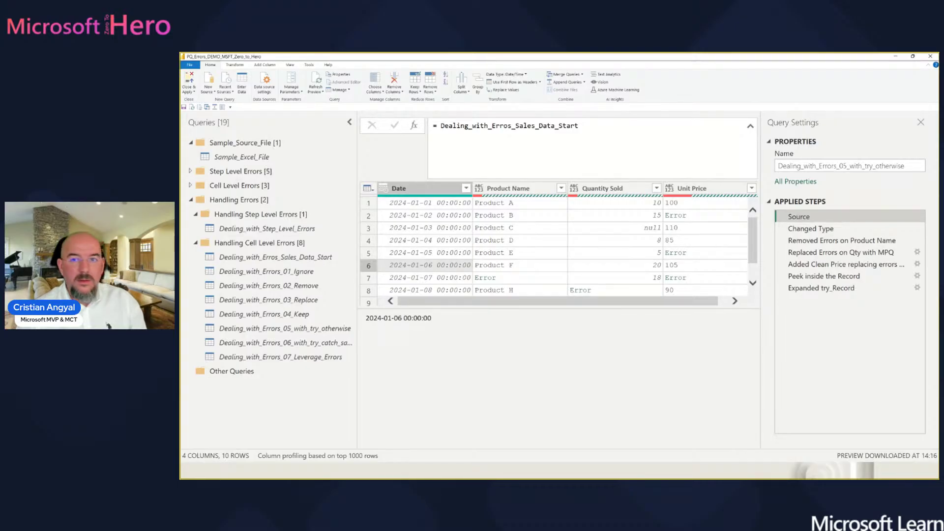
- View the Dealing_with_Erros_Sales_Data_Start query, return to Dealing_with_Errors_05_with_try_otherwise, and inspect row 4 and the Date in row 5
click(239, 186)
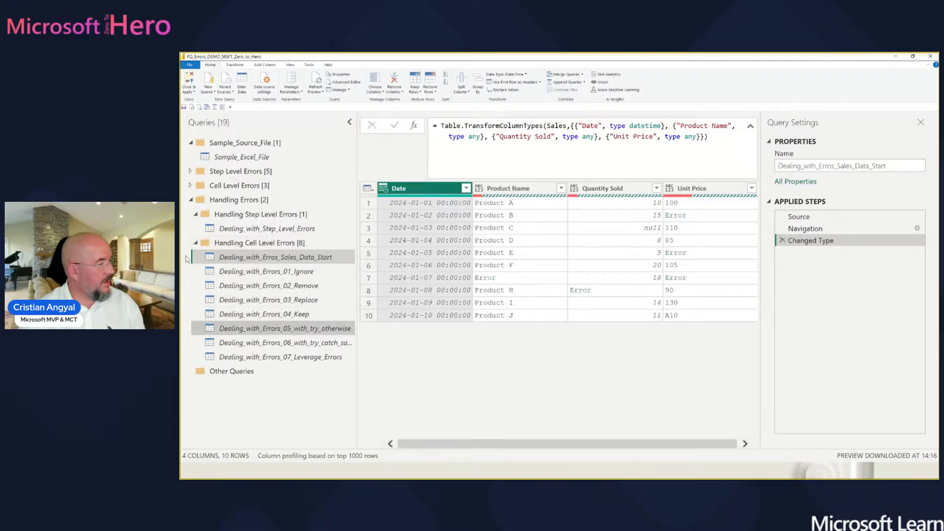
click(275, 328)
click(419, 241)
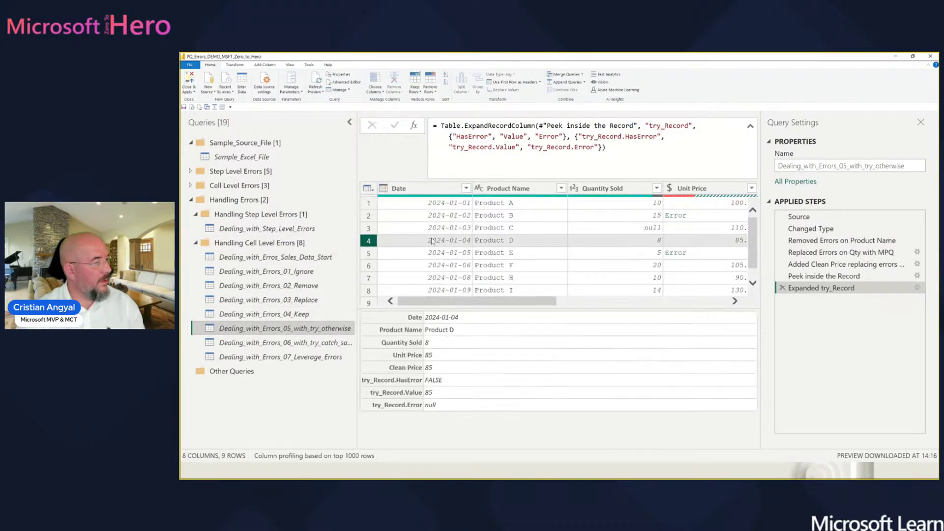
click(439, 252)
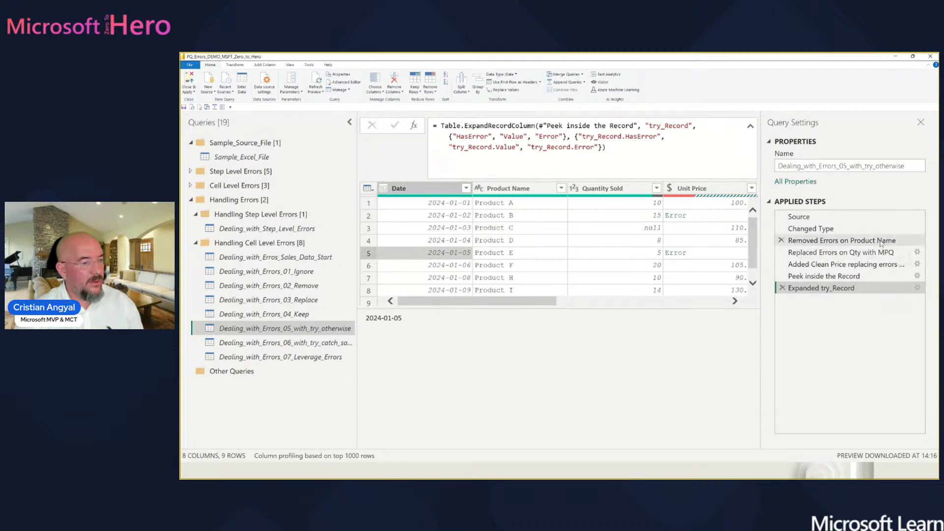
- Review the Changed Type, Removed Errors on Product Name and Replaced Errors on Qty with MPQ steps, examining the last one's formula
click(896, 229)
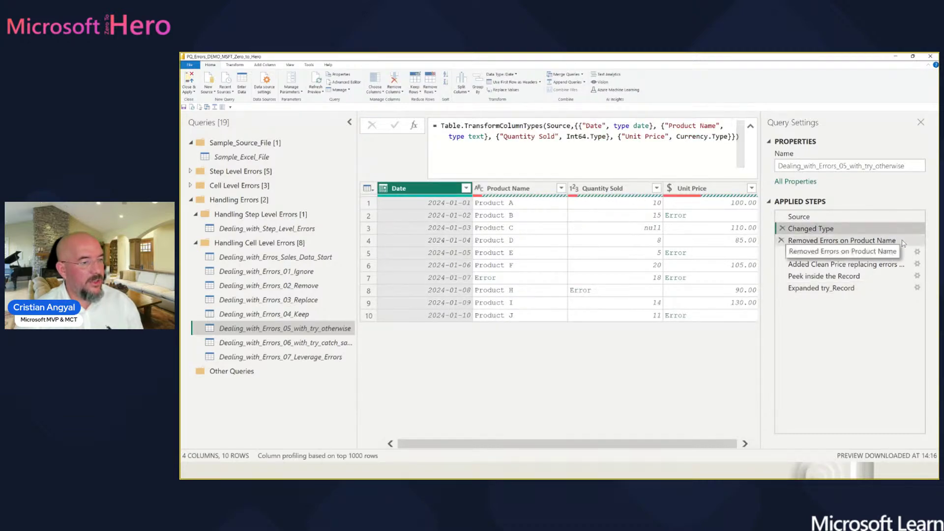
click(901, 241)
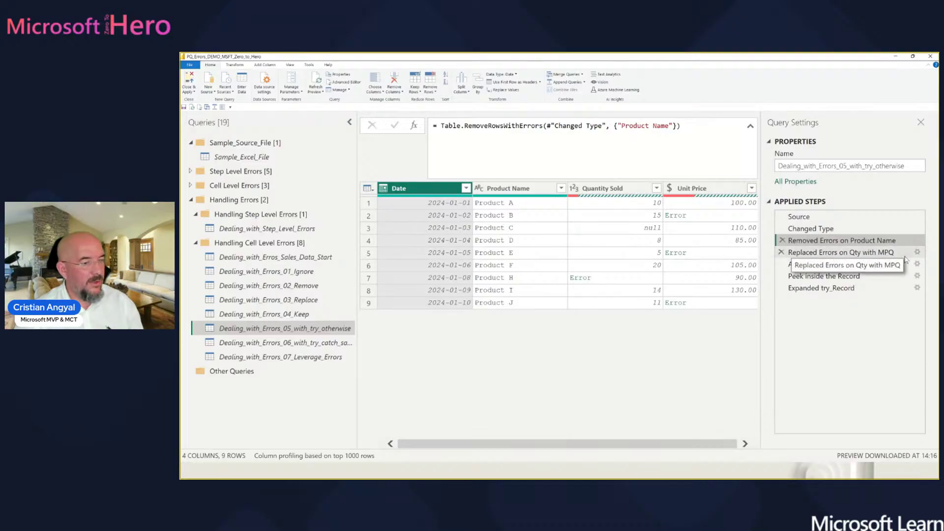
click(904, 253)
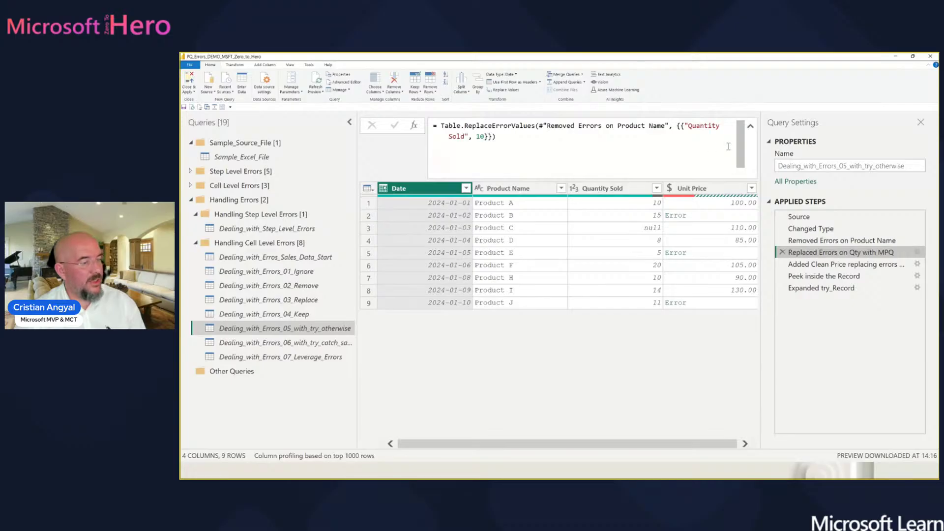
click(615, 126)
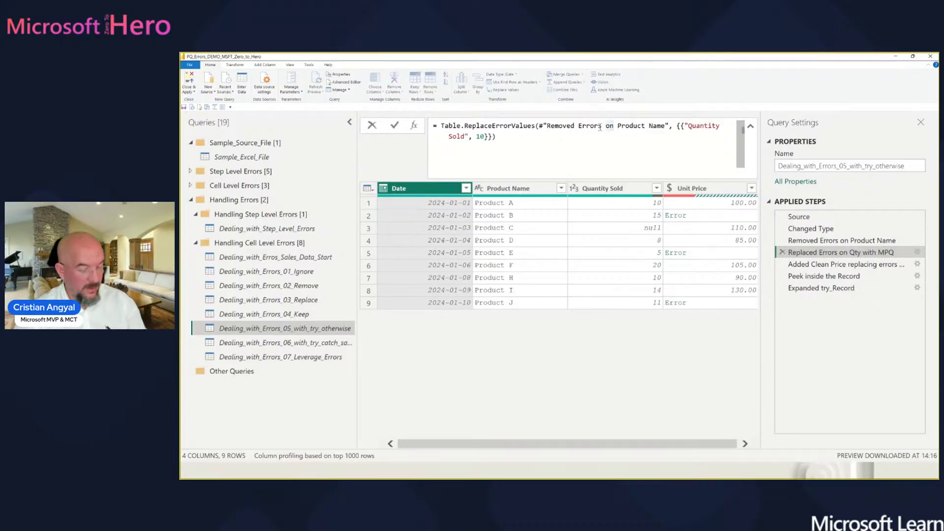
- Review the Added Clean Price and Peek inside the Record steps, inspecting row 2's Unit Price error and try_Record value
key(alt+Tab)
click(861, 178)
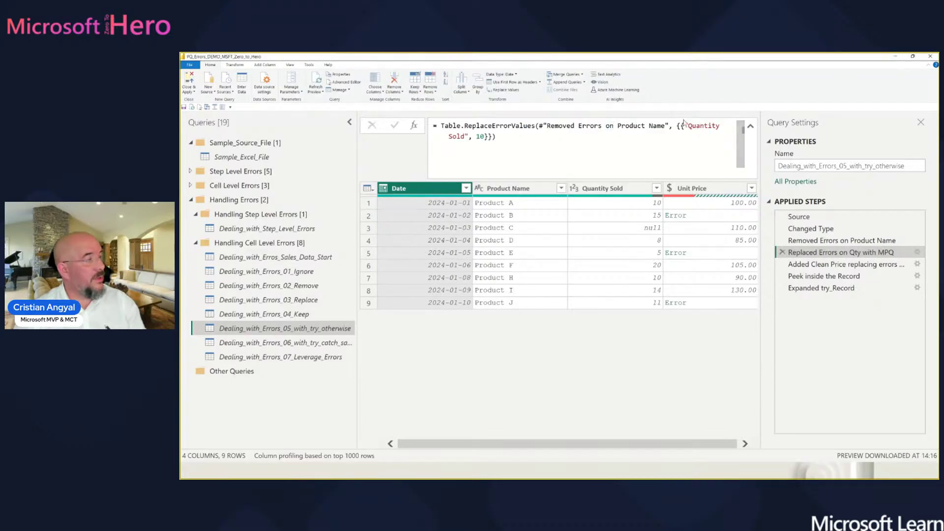
click(863, 264)
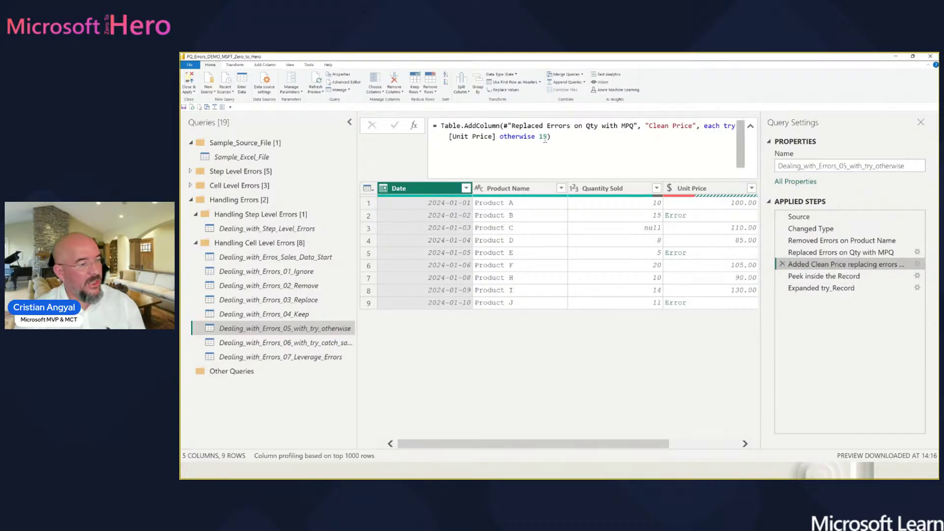
click(902, 278)
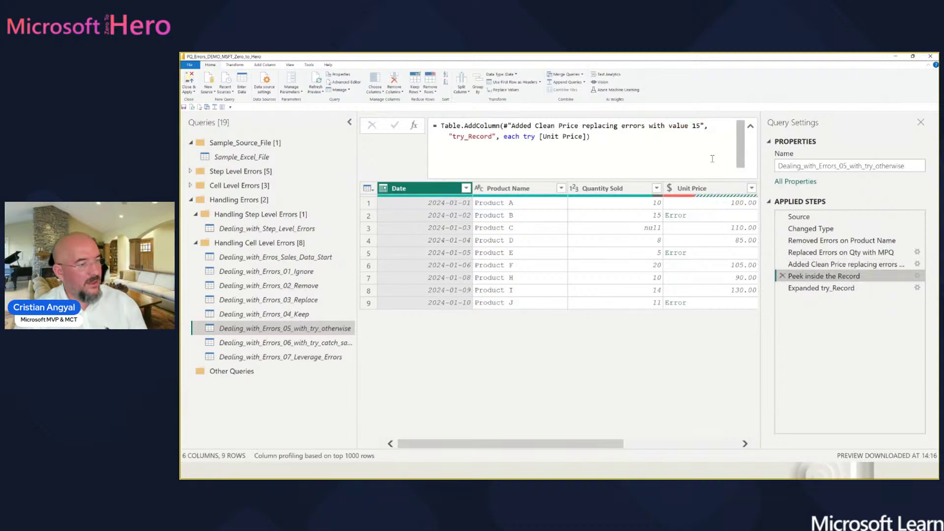
click(747, 216)
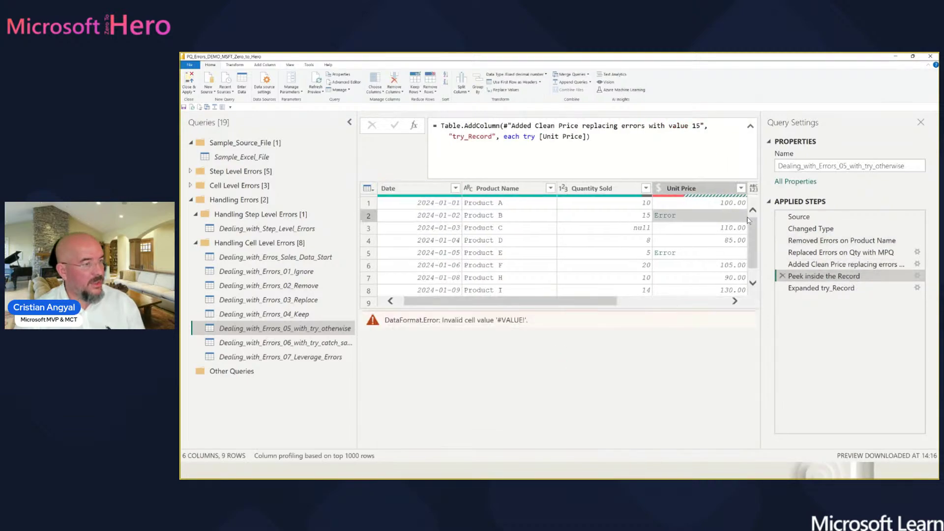
scroll(656, 307, right, 3)
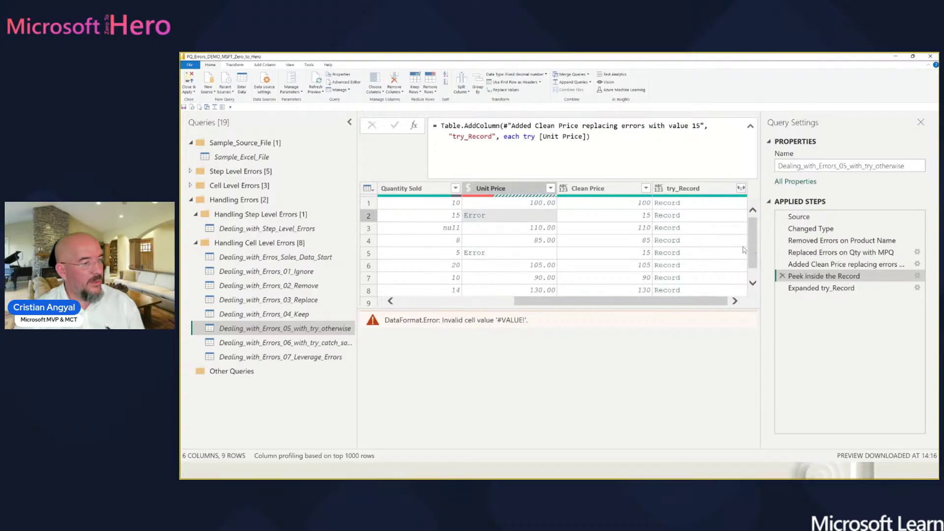
click(737, 215)
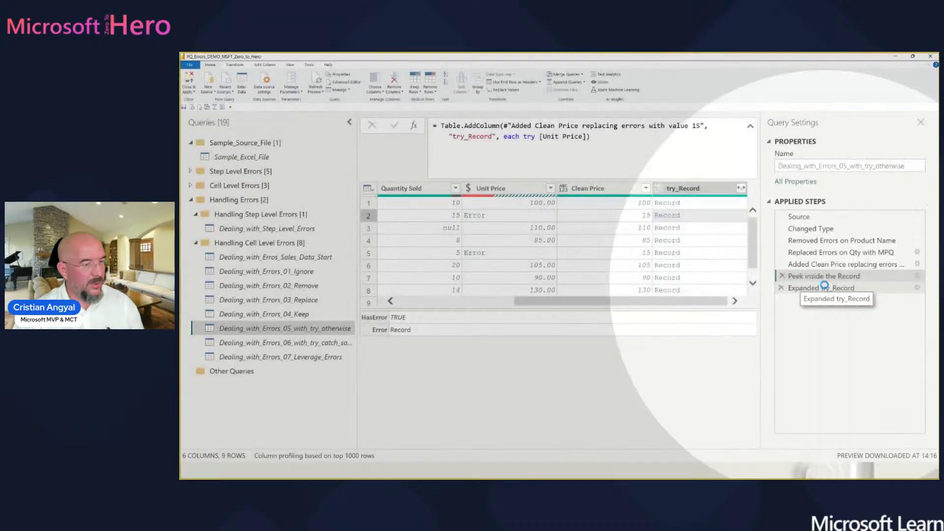
- View the Expanded try_Record step and inspect the try_Record.Error record in row 2
click(824, 289)
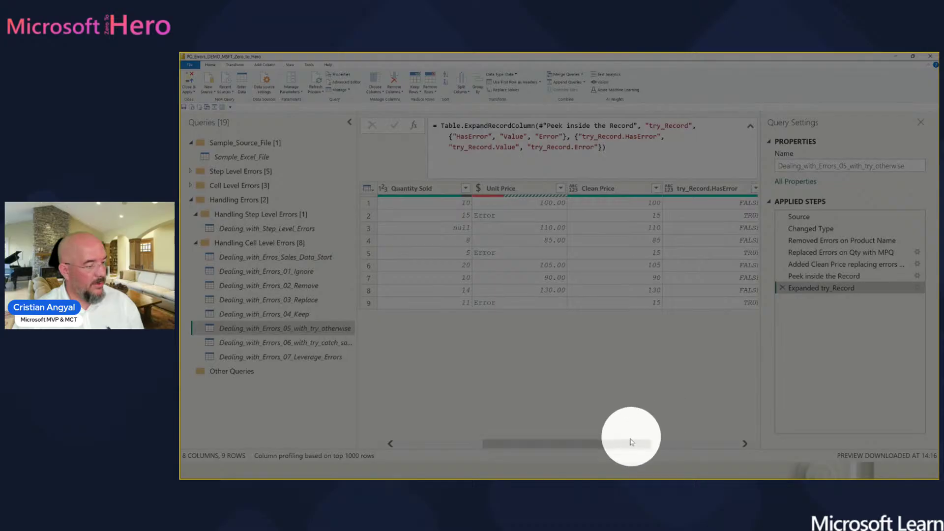
drag(634, 443, 757, 438)
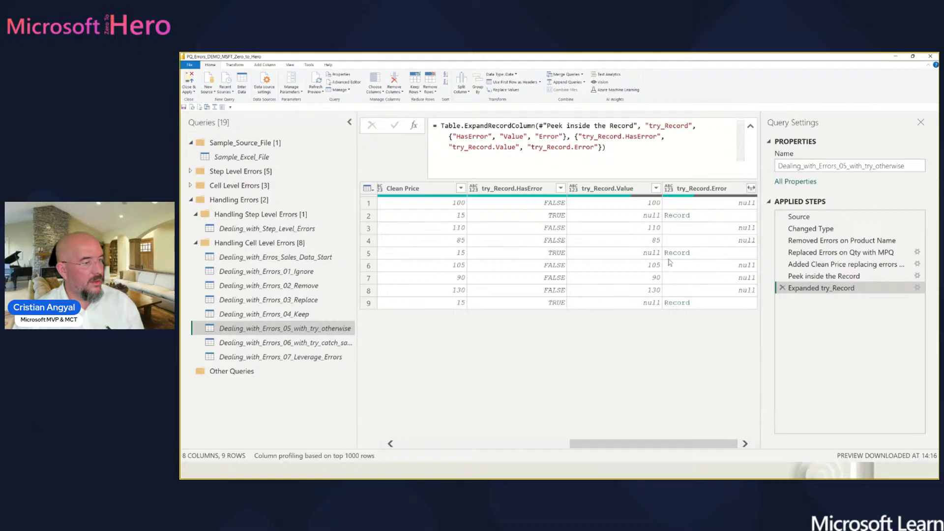
key(ctrl)
key(ctrl)
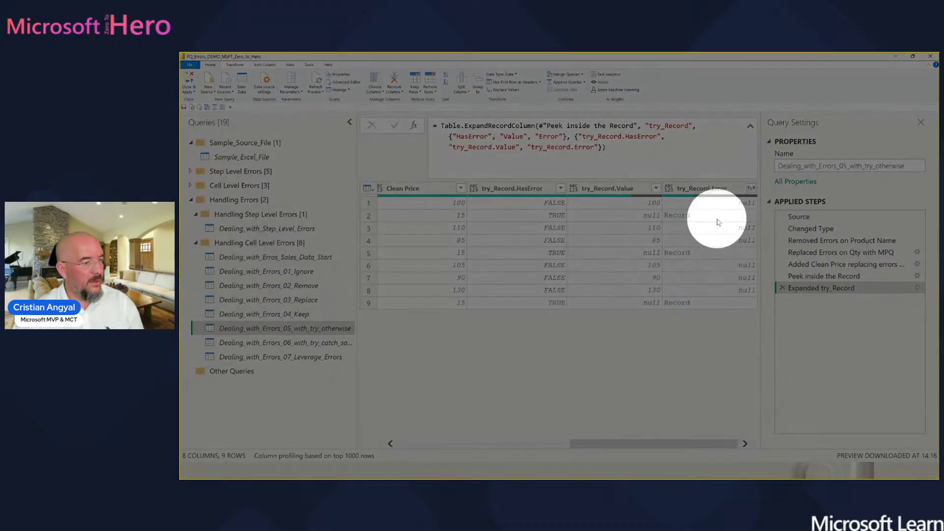
click(718, 219)
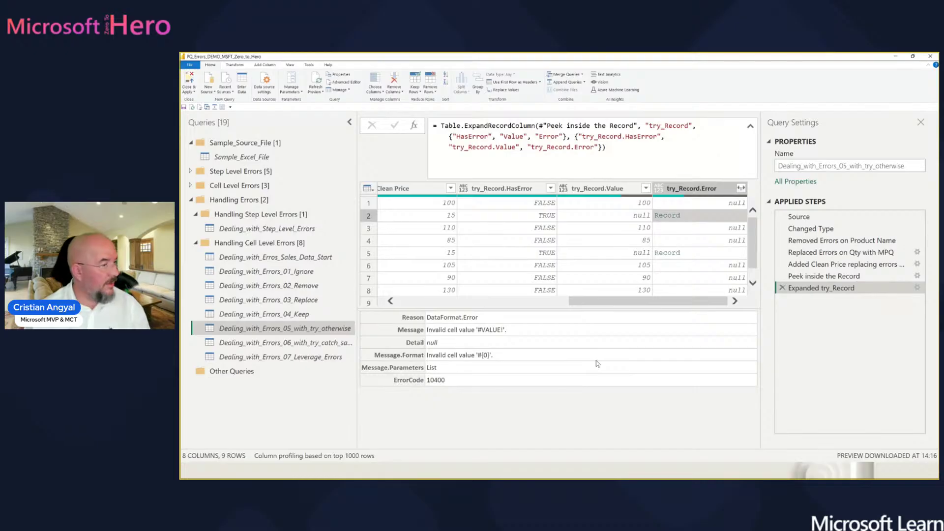
- Inspect the try_Record.HasError values in rows 2 and 4
key(alt+Tab)
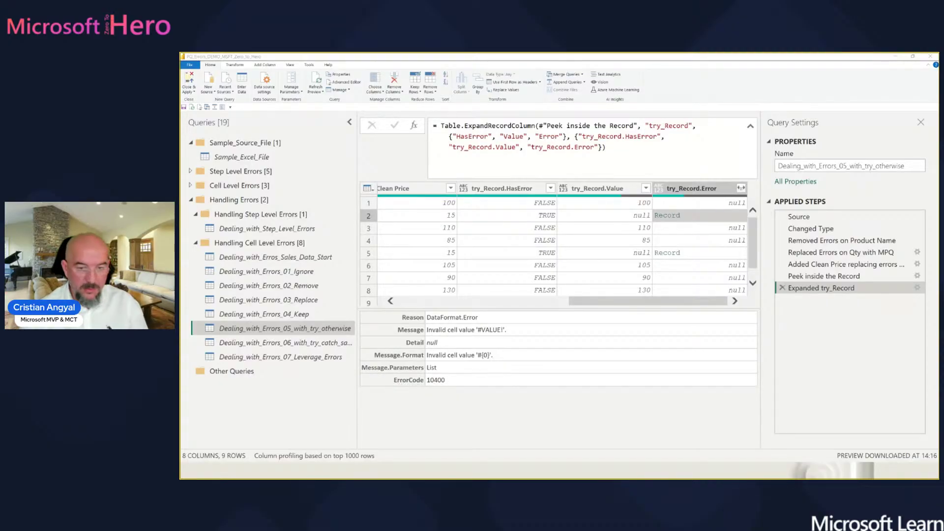
click(542, 315)
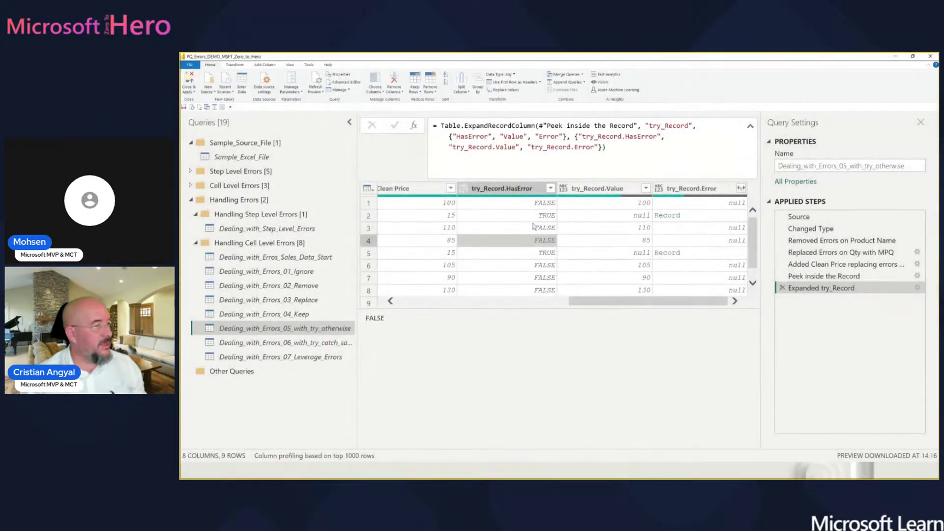
click(534, 219)
click(541, 244)
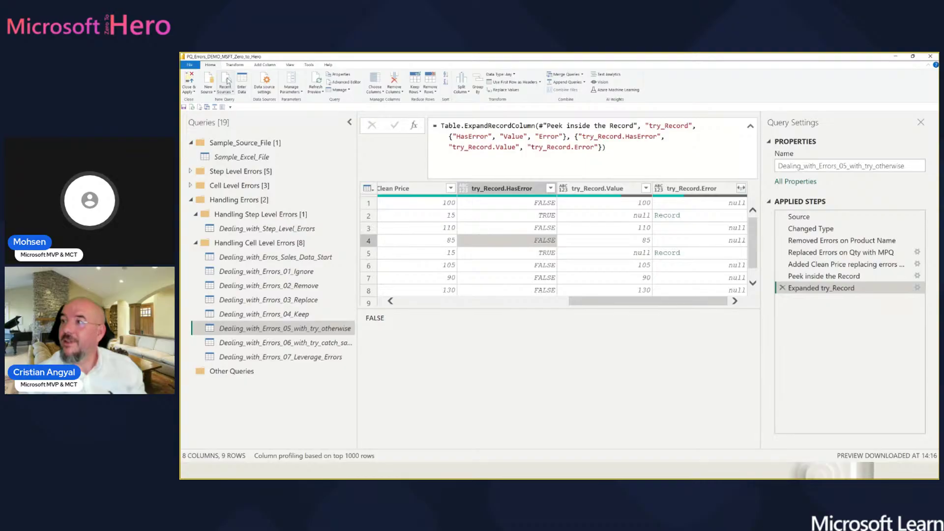
key(ctrl)
key(ctrl)
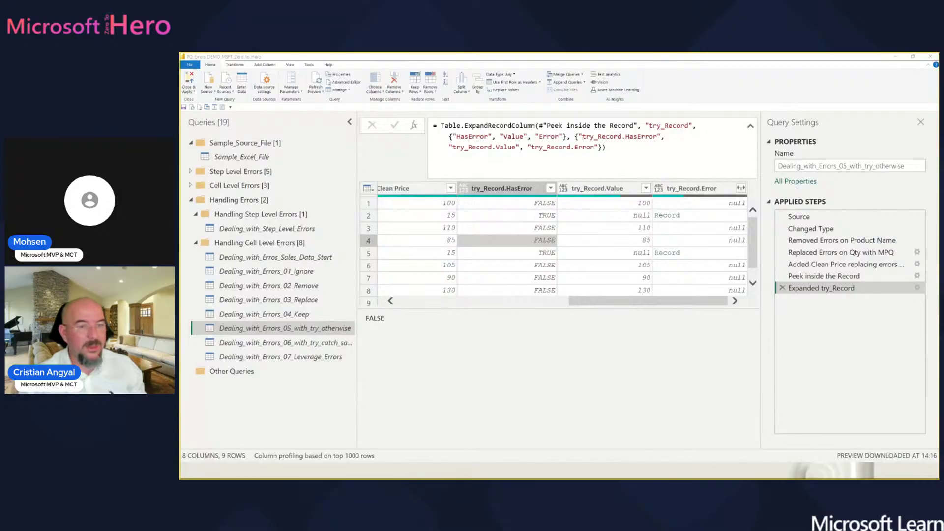
- Open Power Query Editor for the PQ_Errors_Audit_TableZero_to_Hero_done report, and for the PQ_Errors_Audit_Table_Zero_to_Hero report
drag(936, 92, 233, 57)
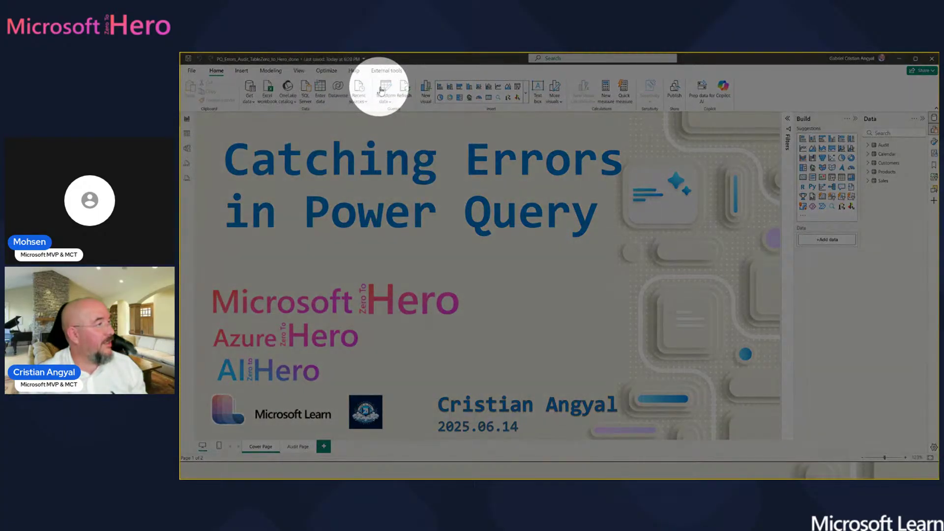
click(383, 92)
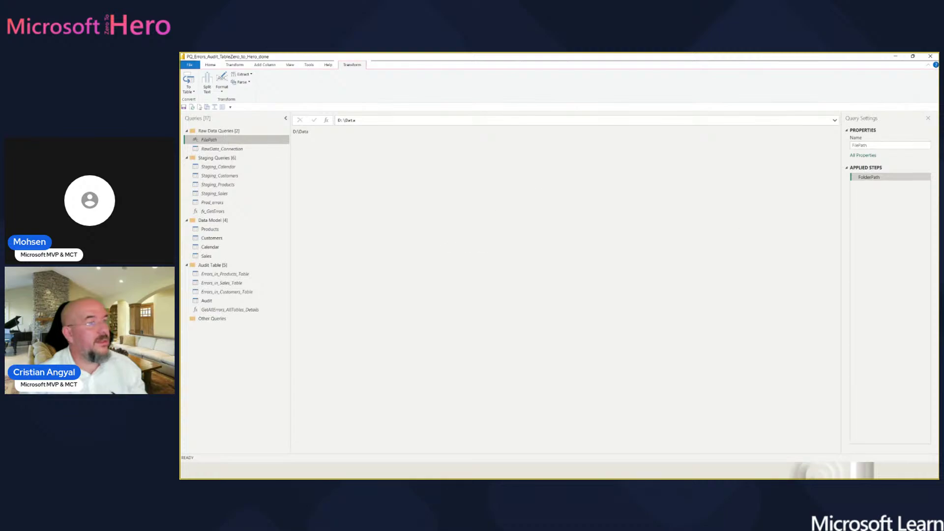
click(608, 232)
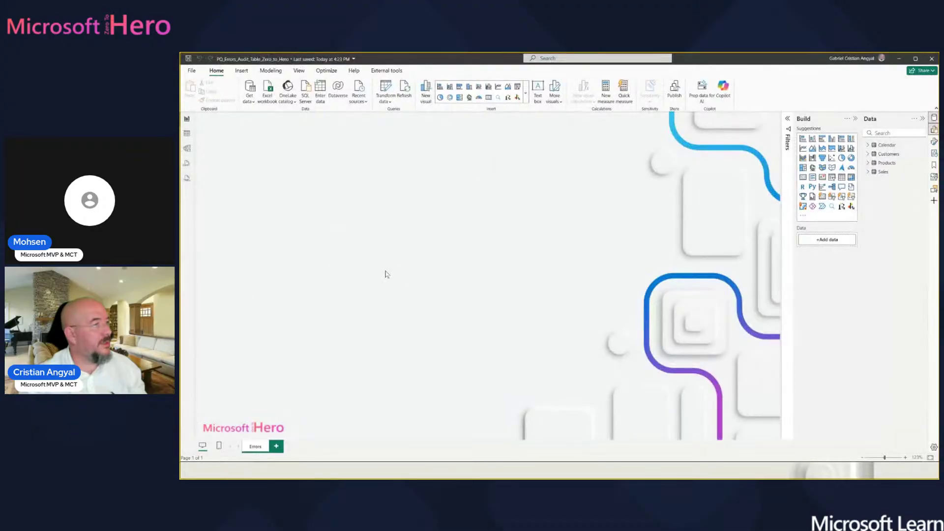
key(ctrl)
key(ctrl)
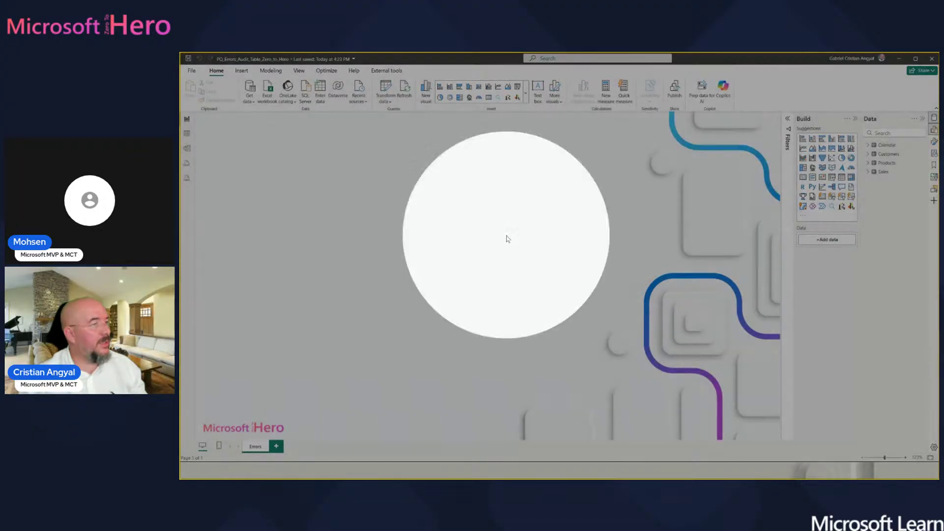
click(508, 238)
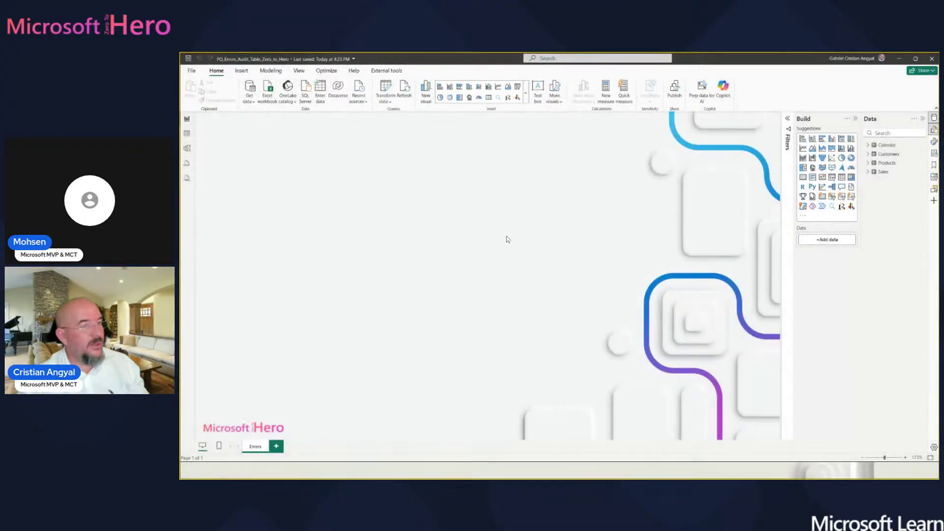
click(392, 92)
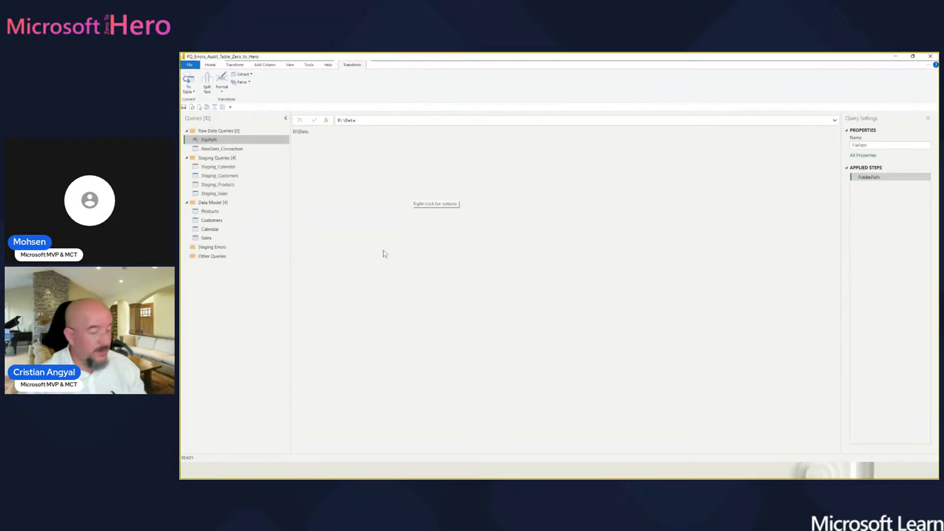
key(ctrl)
key(ctrl)
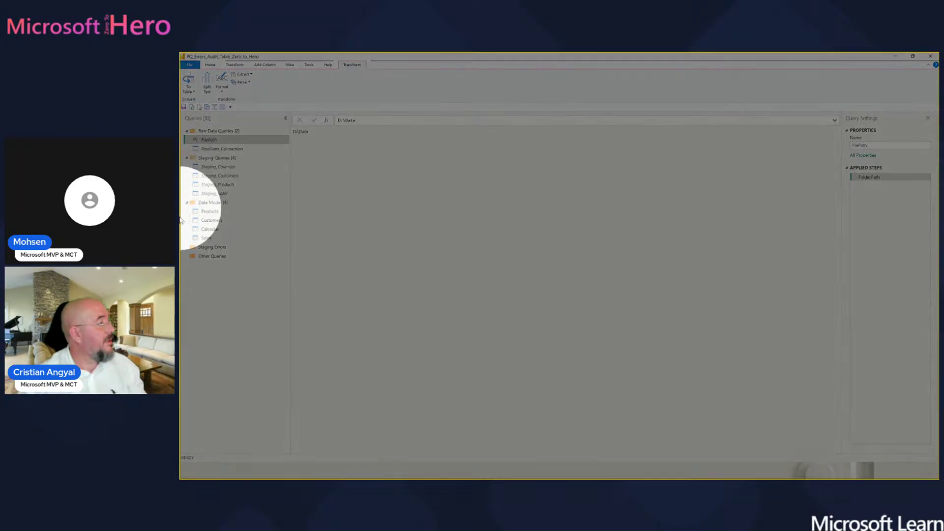
- Open the RawData_Connection query and enlarge the editor's display
click(241, 149)
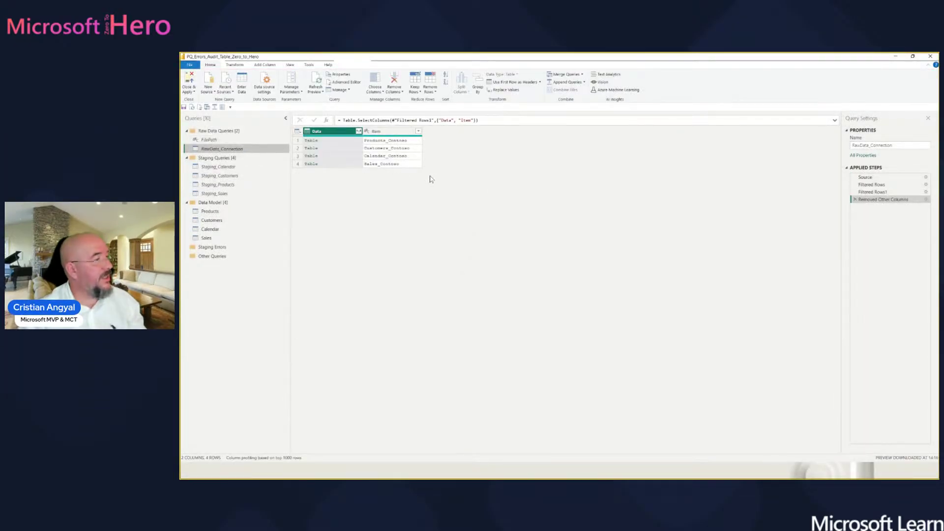
key(ctrl+shift+equal)
key(ctrl+shift+equal)
key(ctrl+shift+equal)
key(ctrl+shift+equal)
key(ctrl+shift+equal)
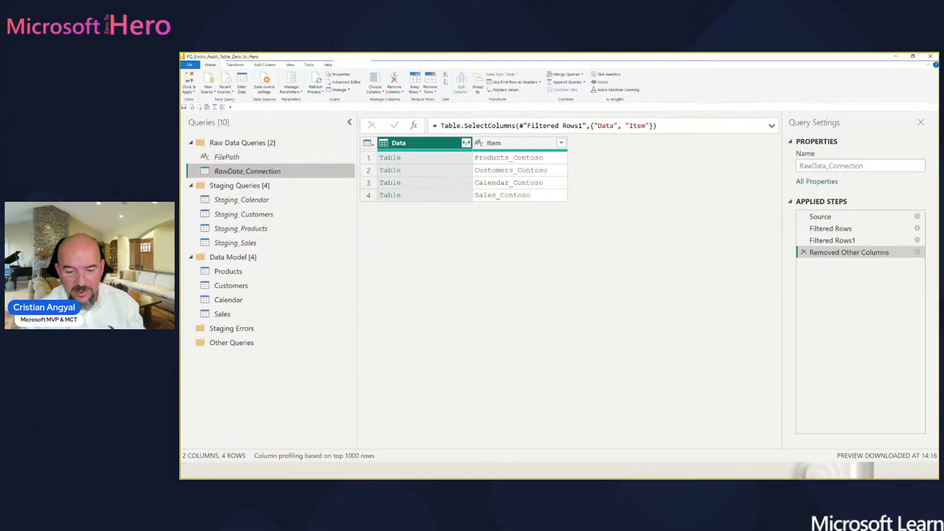
key(ctrl)
key(ctrl)
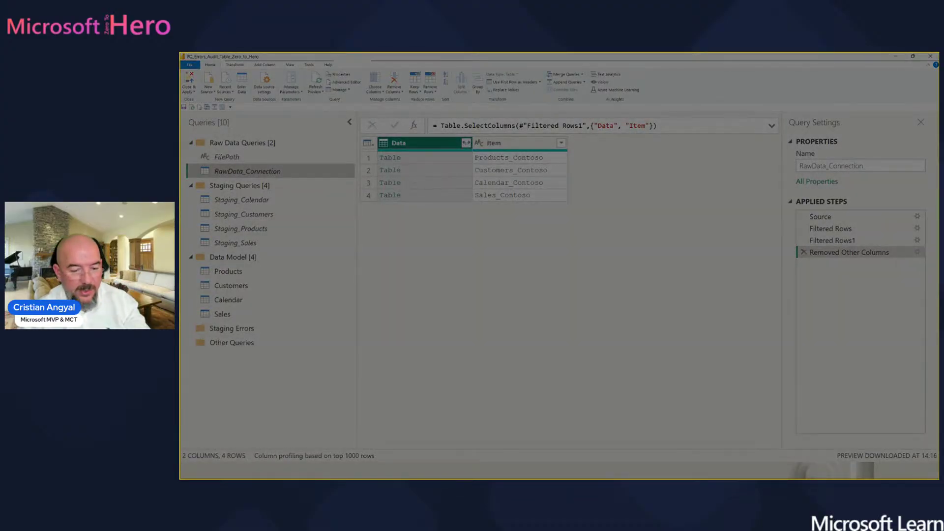
- Switch to the PQ_Errors_From_Zero_to_Hero_WIP workbook in Excel and look through the Customers, Products and Sales tables on Contoso Simplified Dataset
key(alt+Tab)
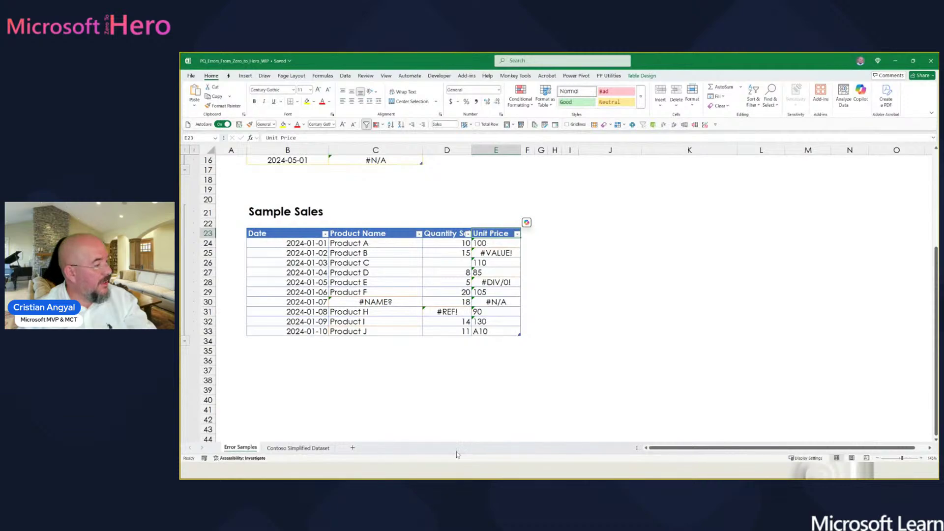
key(ctrl)
key(ctrl)
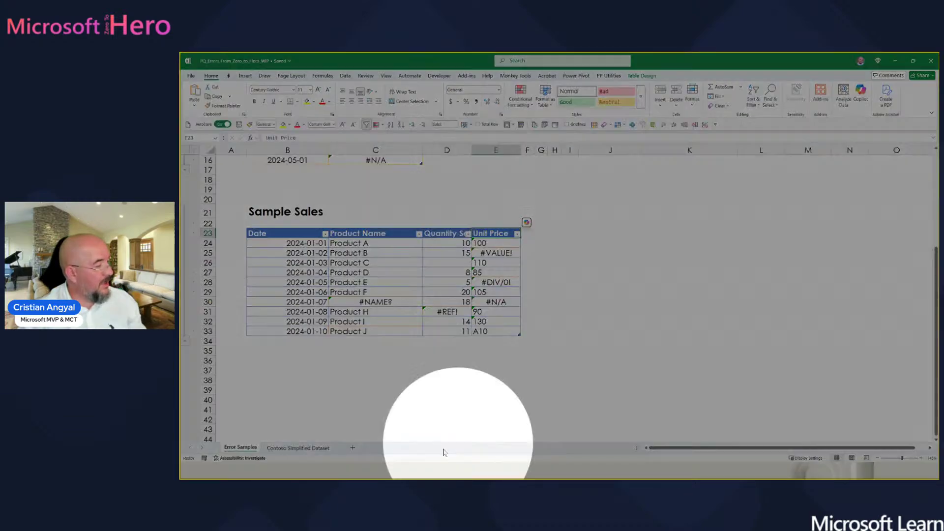
click(308, 447)
click(294, 230)
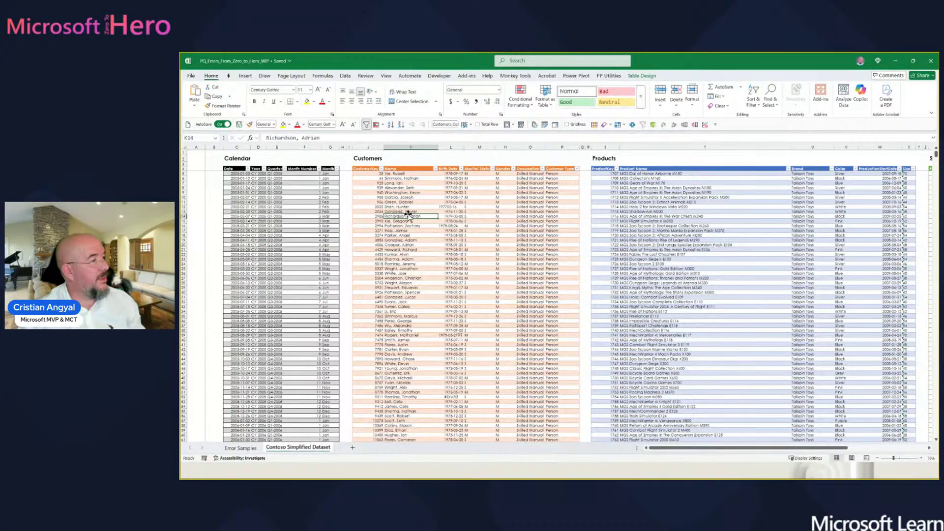
click(708, 215)
key(Right)
key(Right)
key(Right)
key(Right)
key(Right)
key(Right)
key(Right)
key(Right)
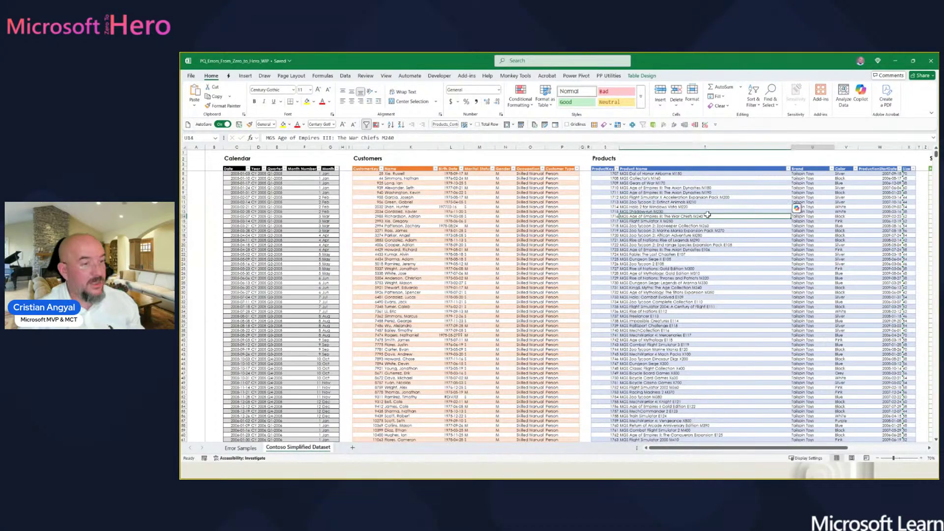
key(Right)
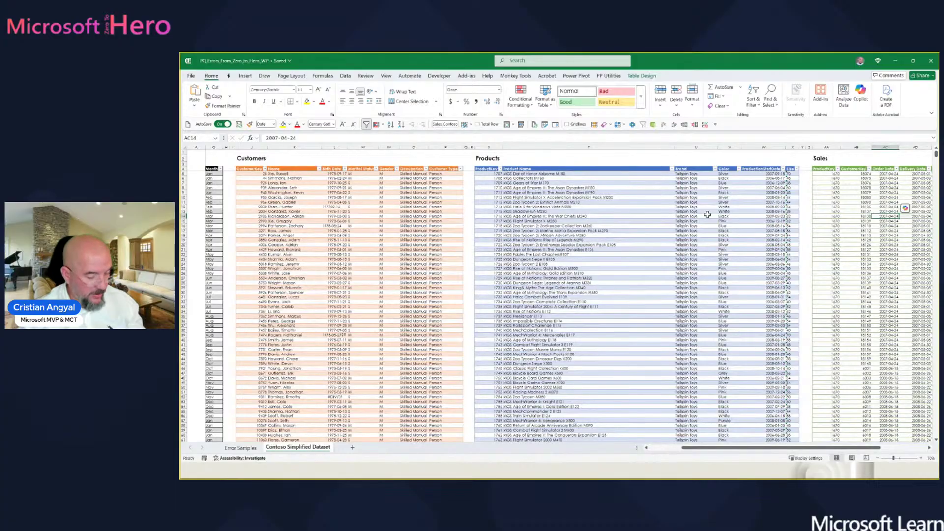
- Return to Power Query Editor and review the Staging Queries group, comparing RawData_Connection with Staging_Calendar and opening Staging_Customers
key(alt+Tab)
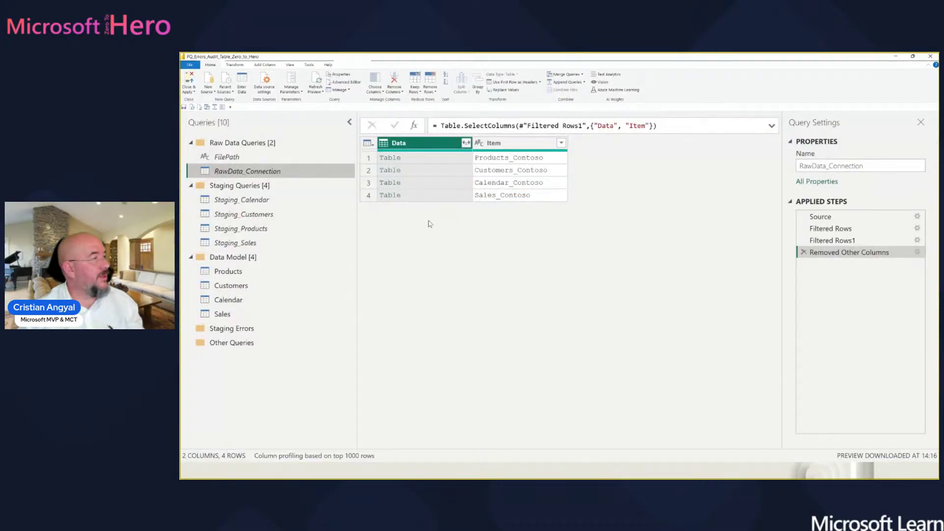
click(242, 186)
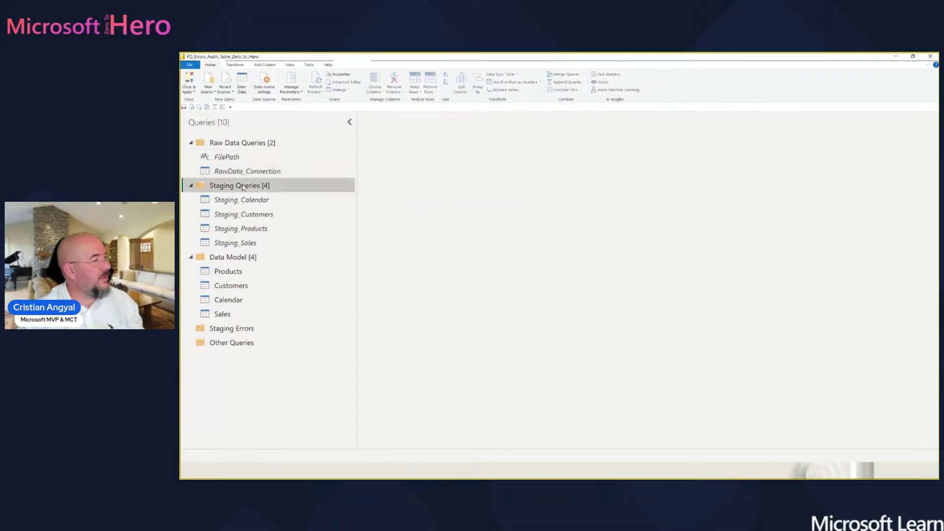
click(253, 200)
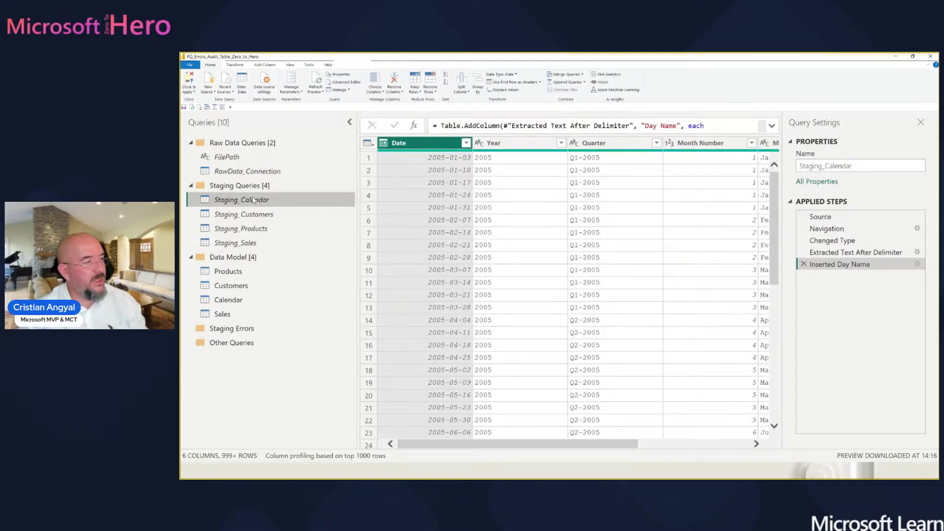
click(249, 170)
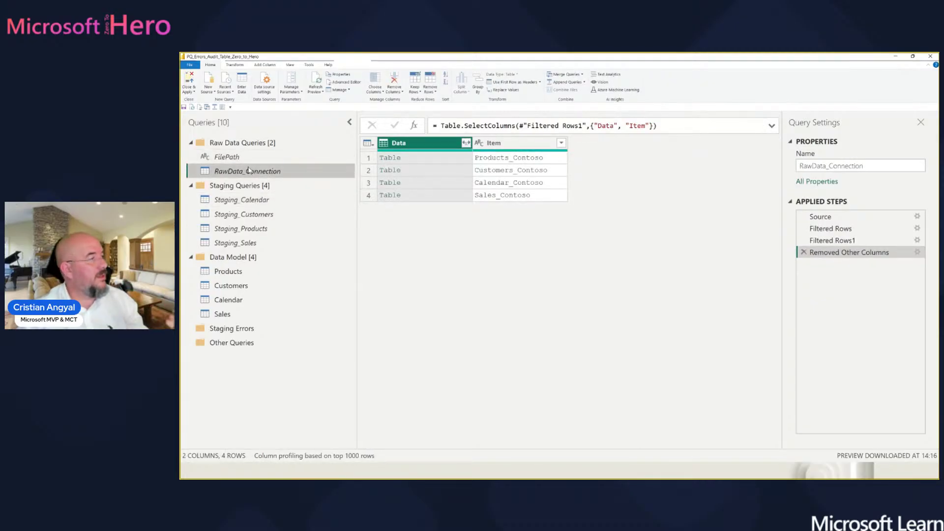
click(252, 202)
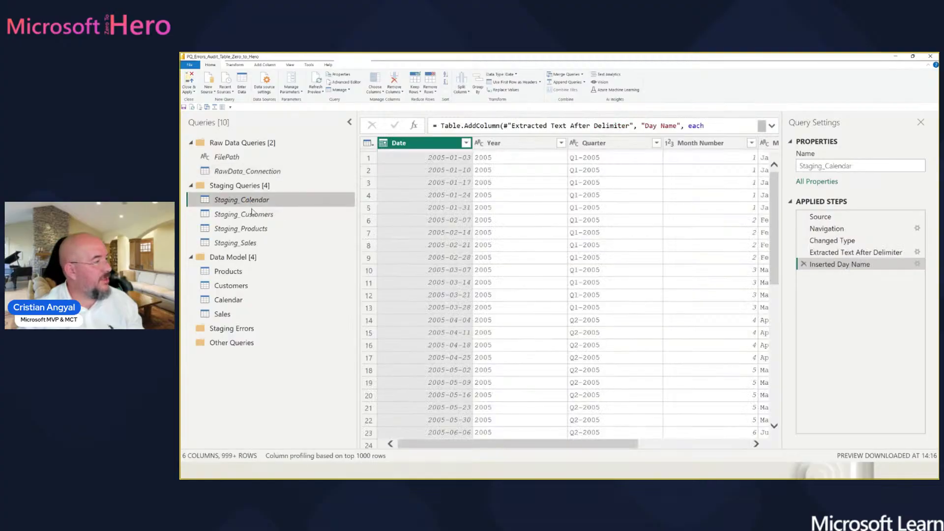
click(252, 214)
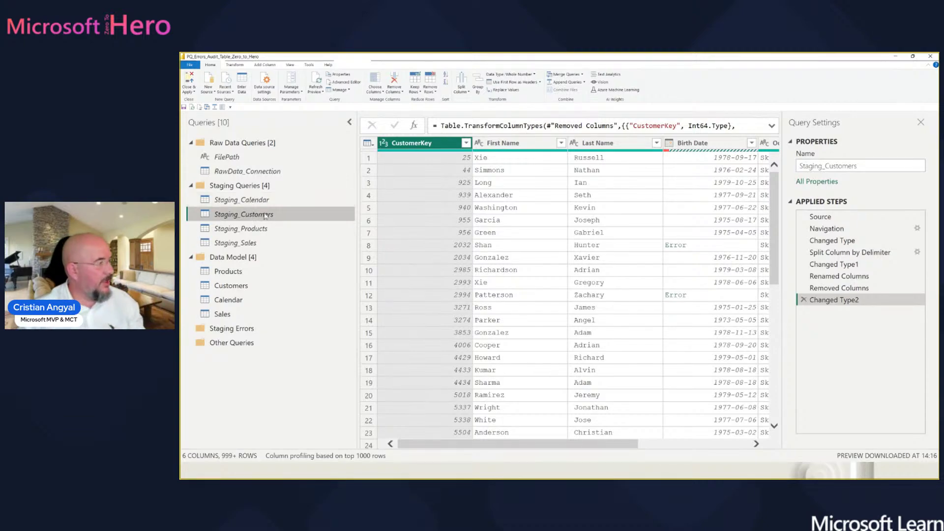
- Review the Staging_Products and Staging_Sales queries, and compare them with the Products query in the Data Model group
click(265, 228)
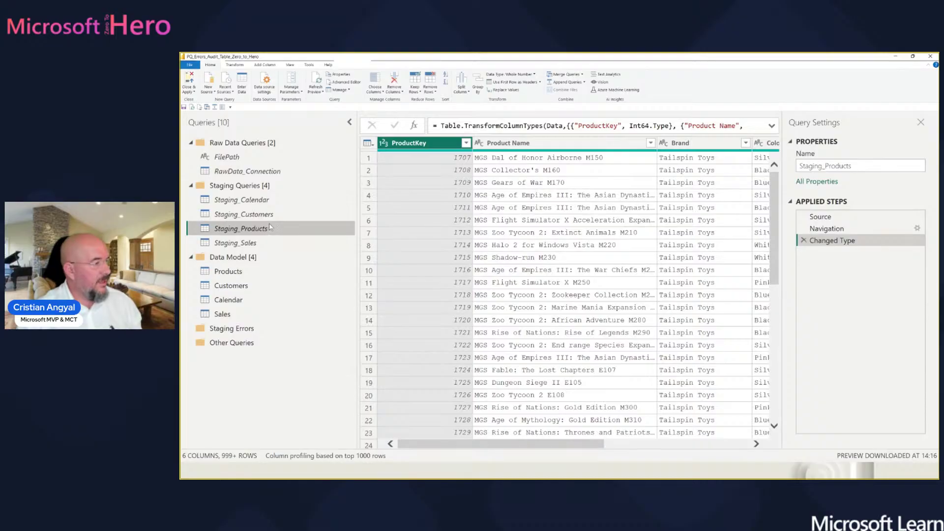
click(280, 243)
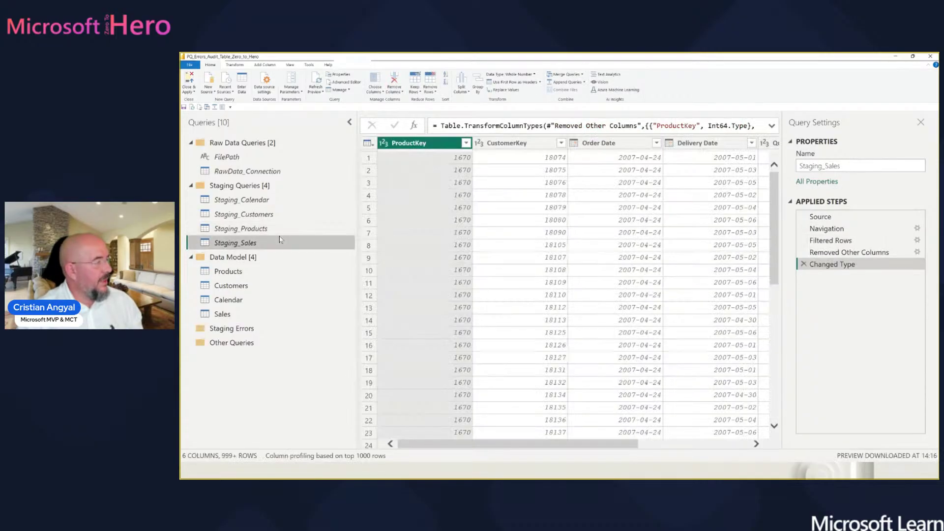
click(269, 273)
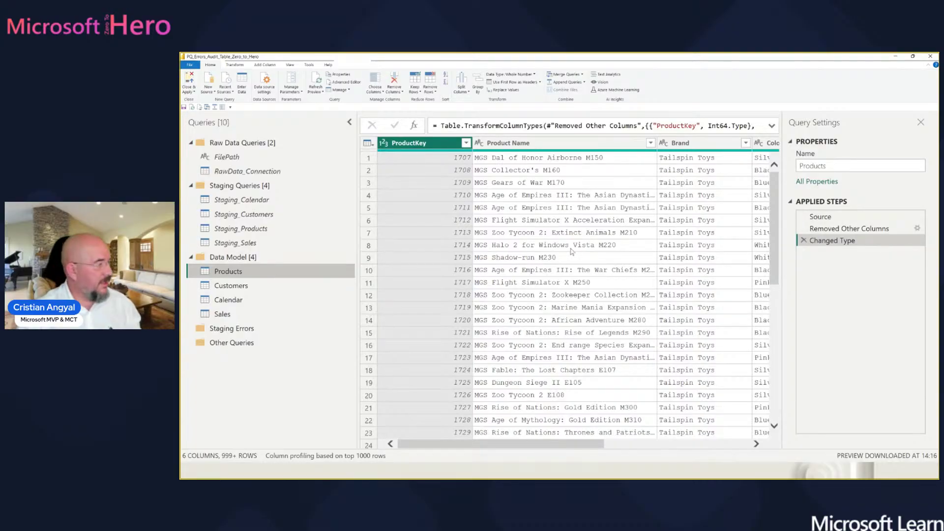
key(Down)
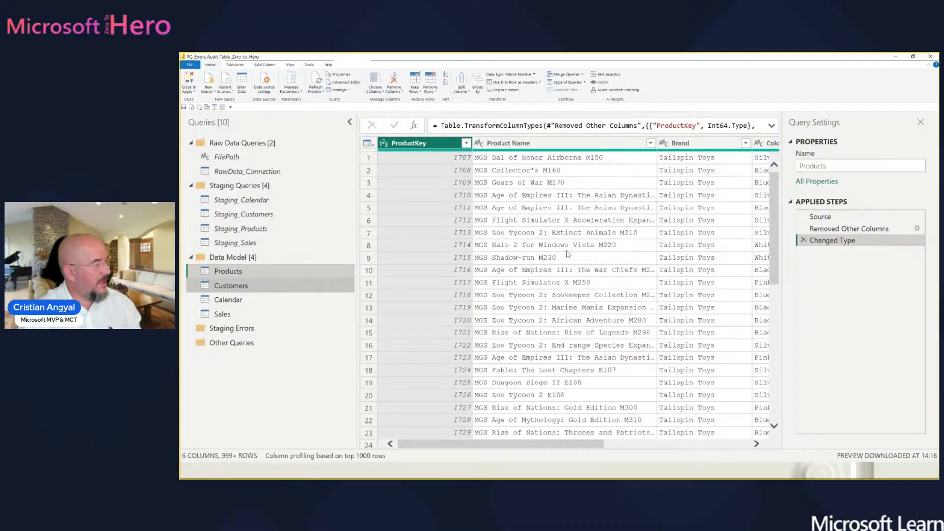
key(Down)
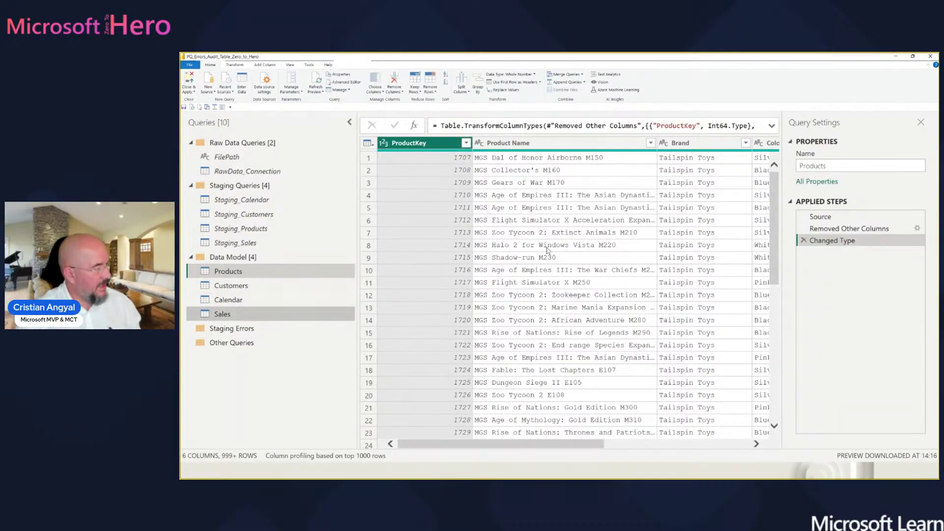
click(535, 257)
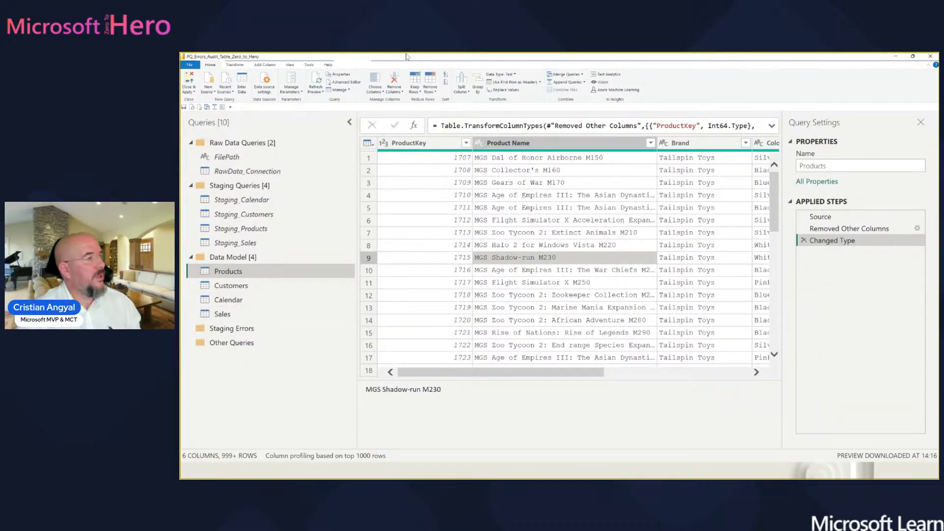
key(ctrl)
key(ctrl)
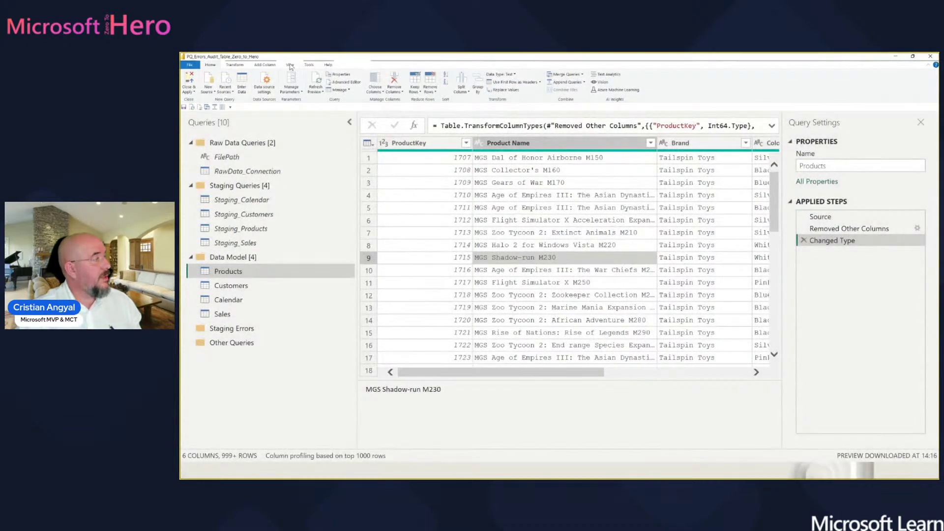
- View the query dependencies fitted to the screen, highlight the RawData_Connection dependencies, and close the diagram
click(290, 66)
click(409, 89)
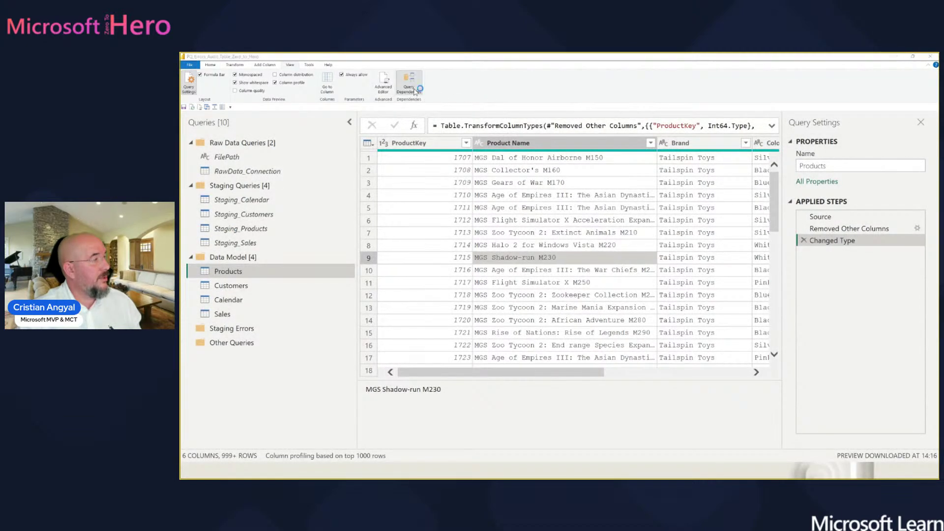
key(ctrl)
key(ctrl)
click(690, 134)
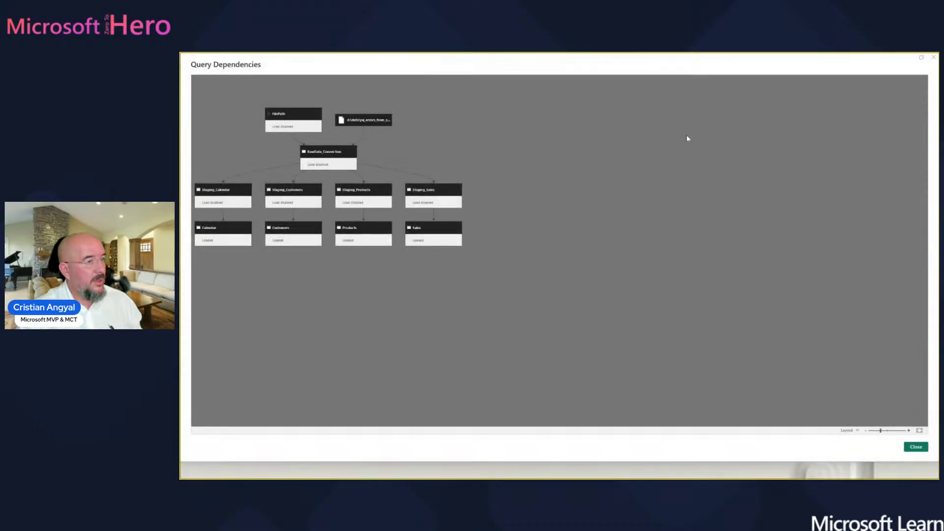
key(ctrl)
key(ctrl)
click(919, 430)
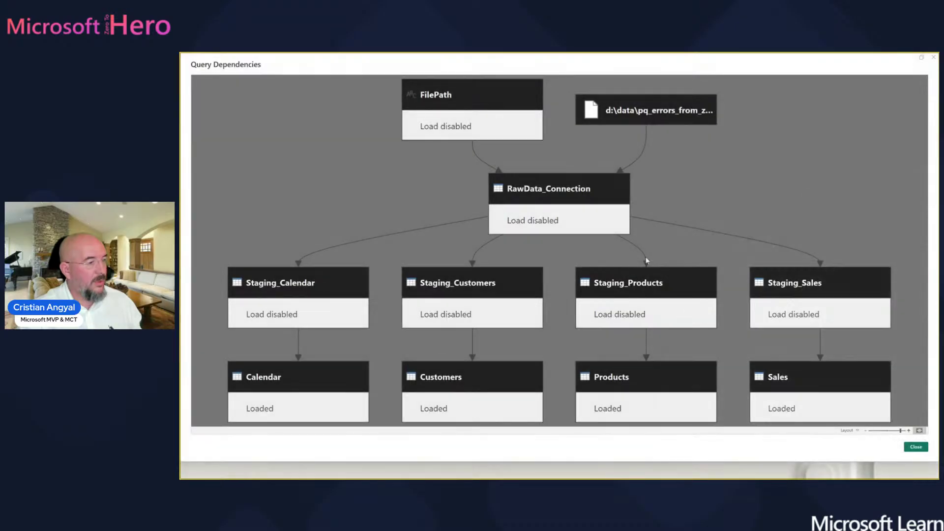
click(590, 225)
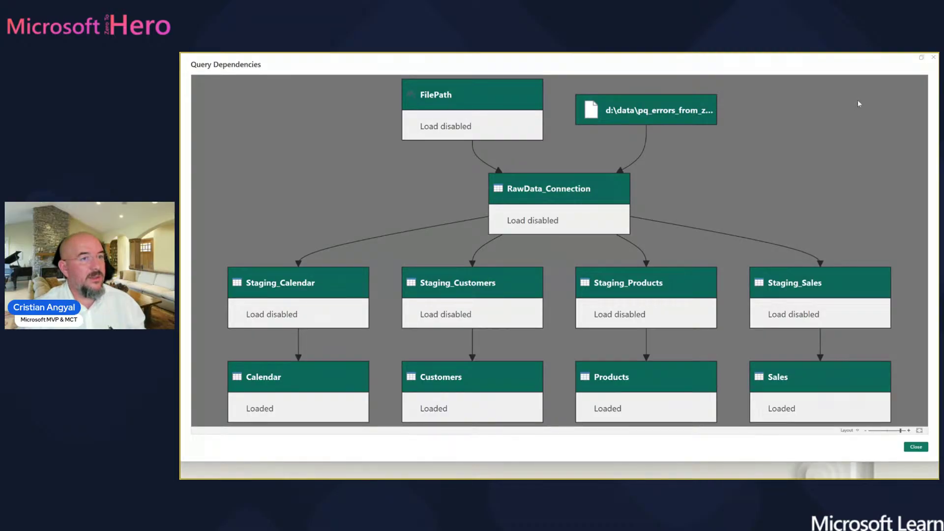
click(933, 56)
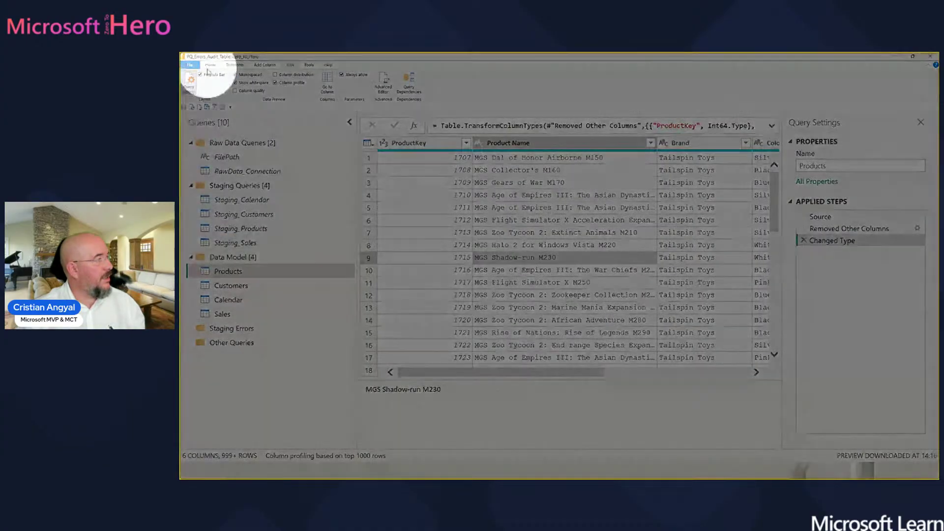
- Close the query editor applying the changes, and refresh the report's data
click(211, 66)
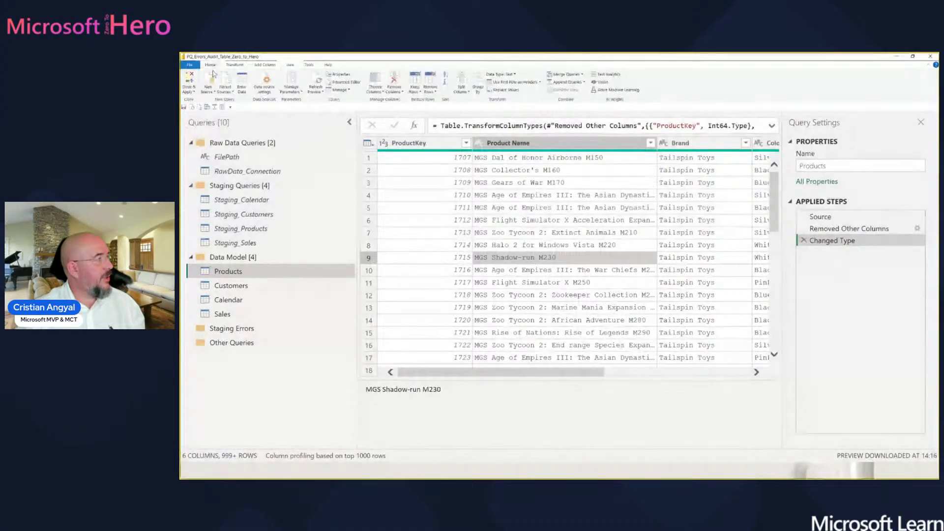
click(190, 83)
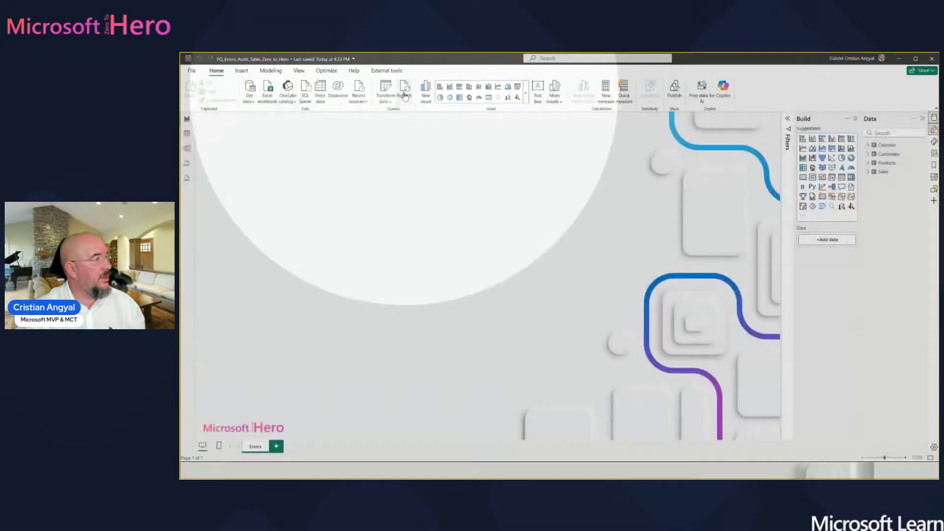
click(405, 94)
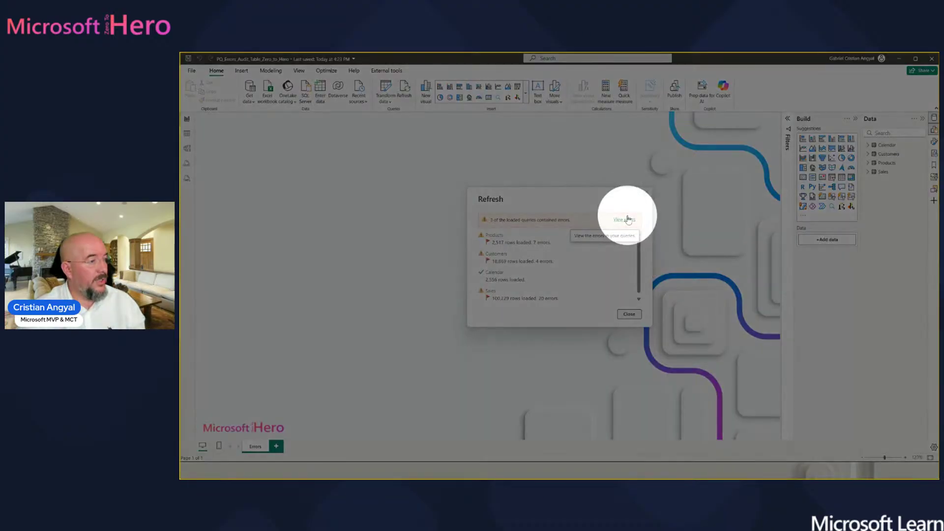
- View the refresh errors and examine Errors in Products, Errors in Customers and Errors in Sales, including the Kept Errors step of the Sales one
click(629, 219)
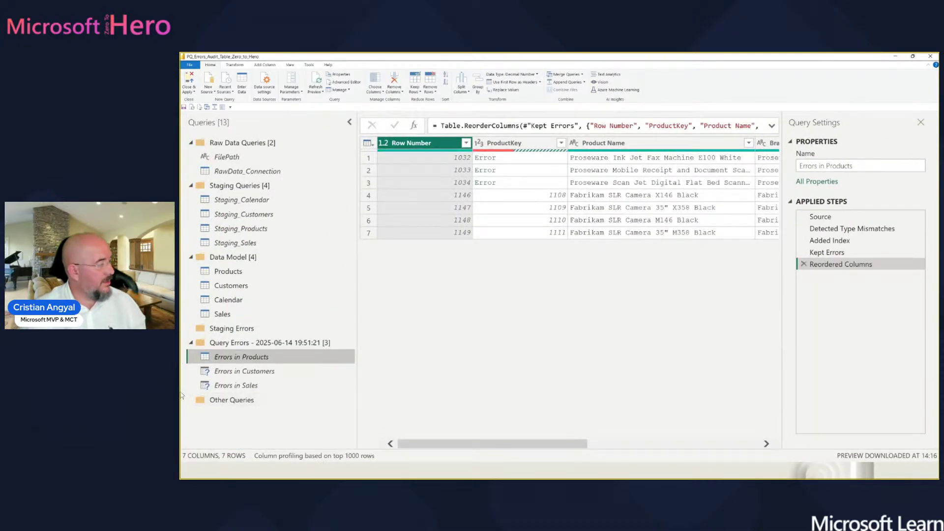
click(205, 382)
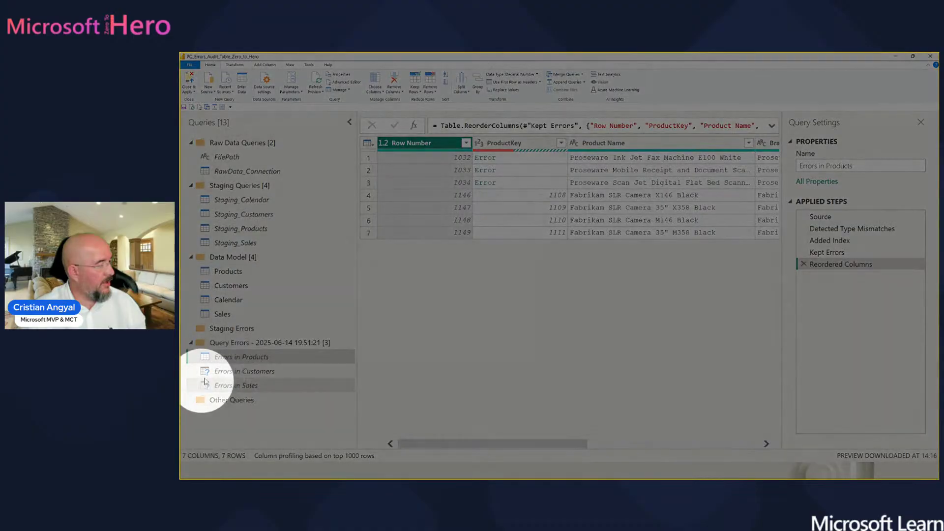
click(239, 358)
click(239, 372)
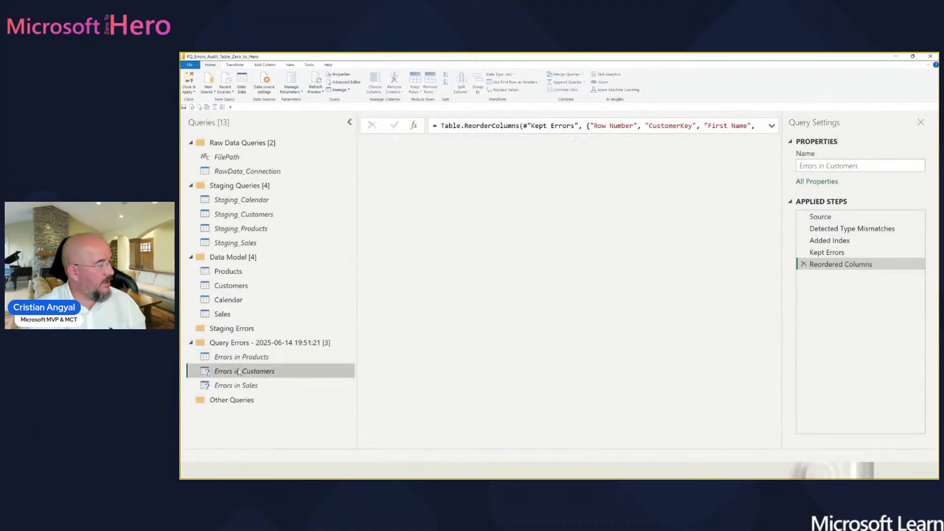
click(249, 386)
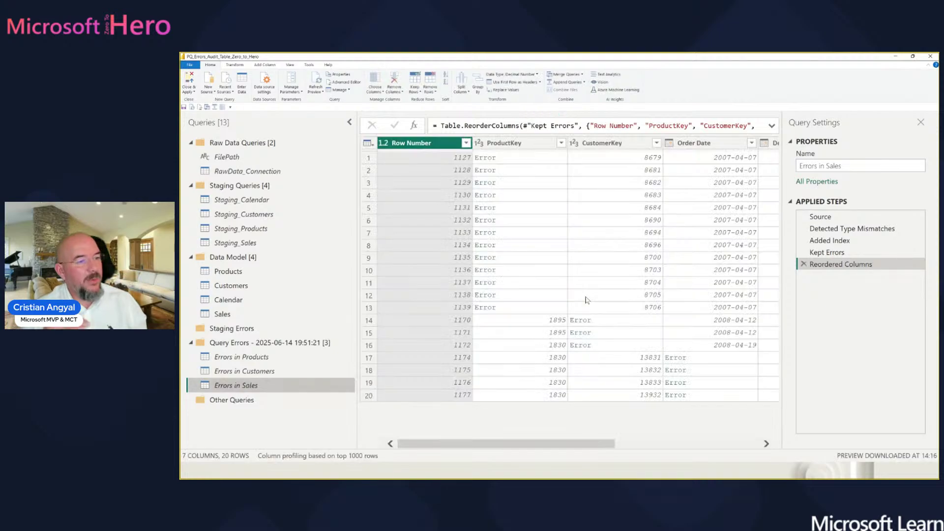
key(ctrl)
key(ctrl)
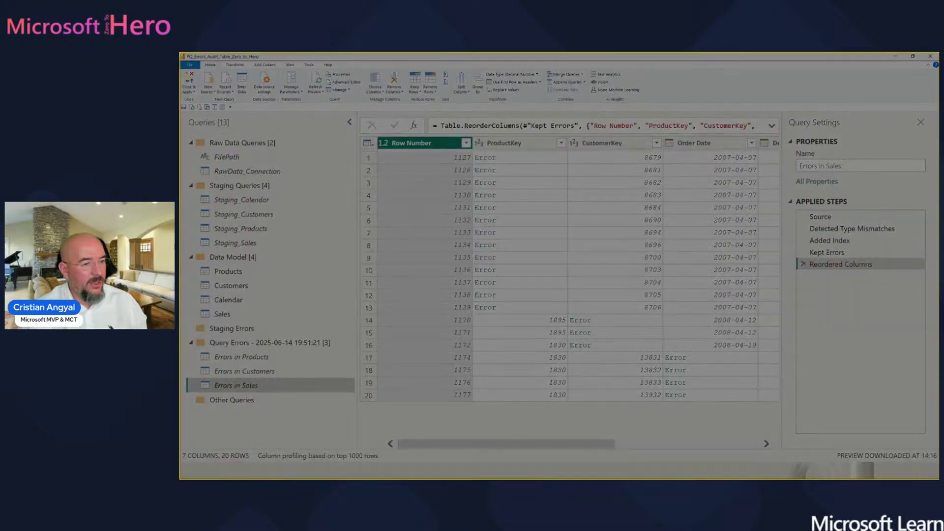
click(836, 252)
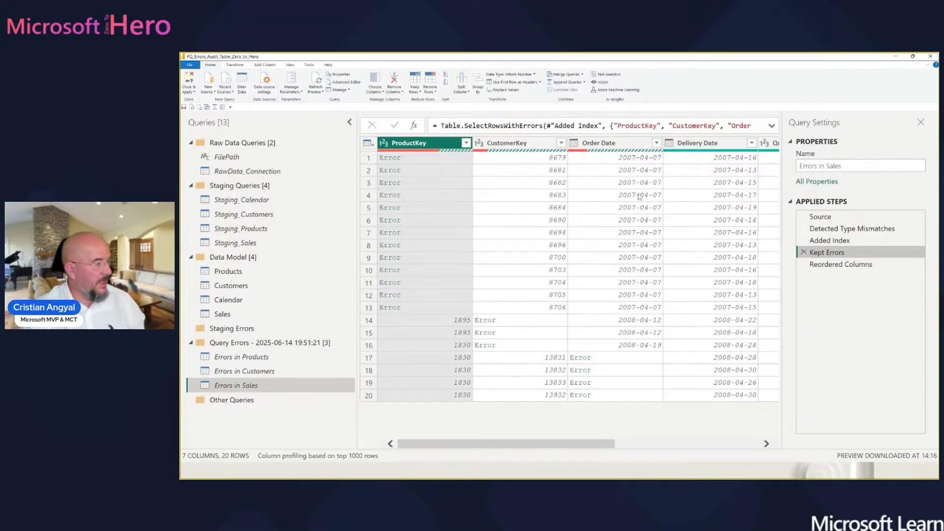
- Delete the generated Query Errors group together with all its queries
right_click(250, 348)
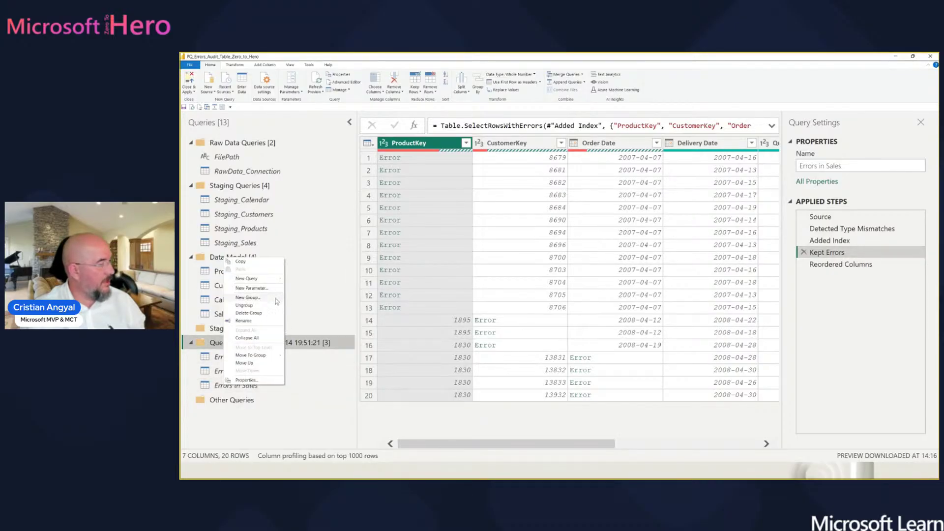
click(274, 313)
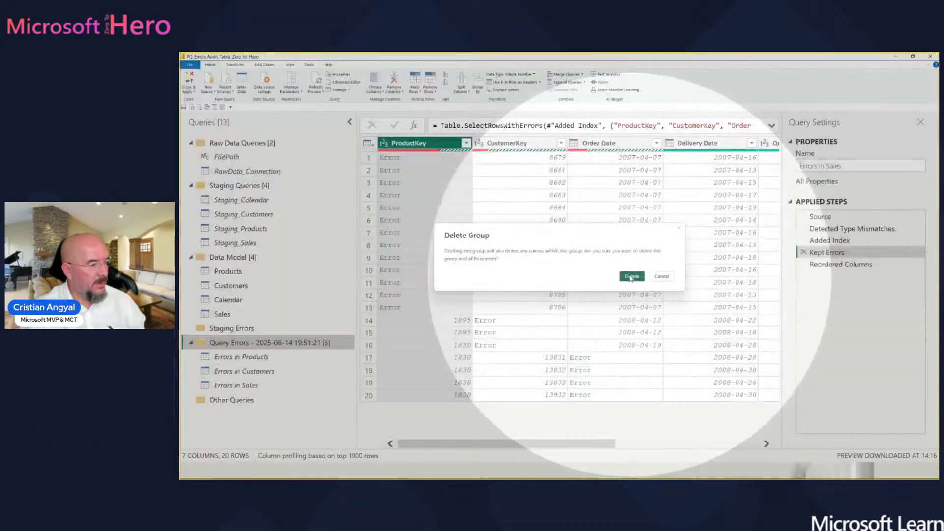
click(631, 277)
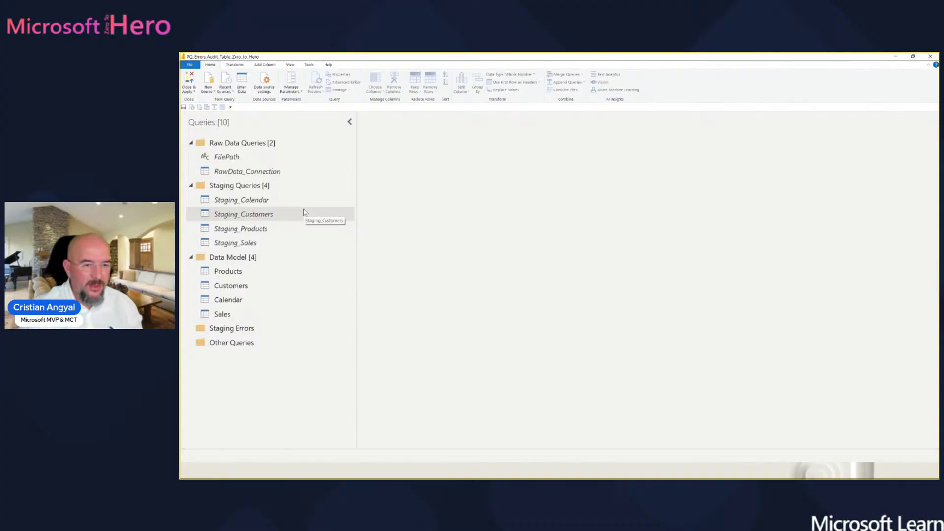
- Remove the rows with errors from the Products and Customers queries in the Data Model group
click(300, 271)
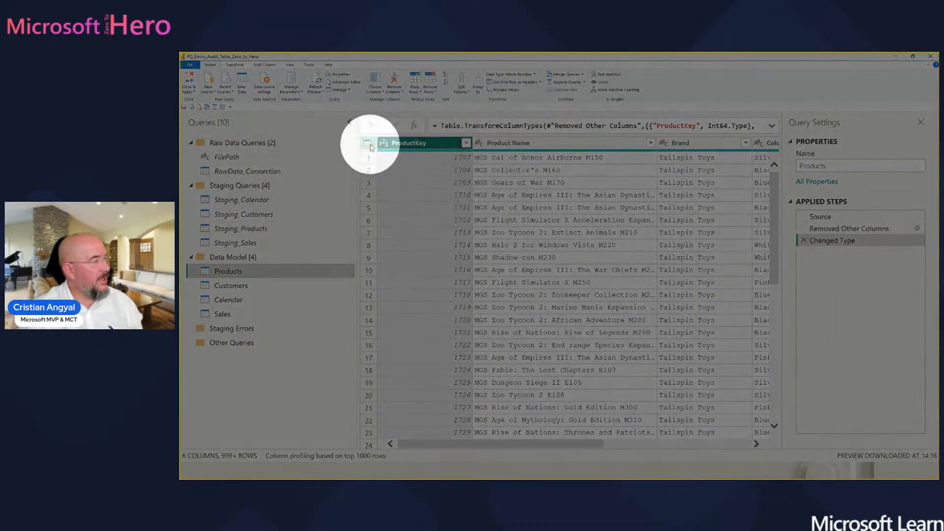
click(368, 143)
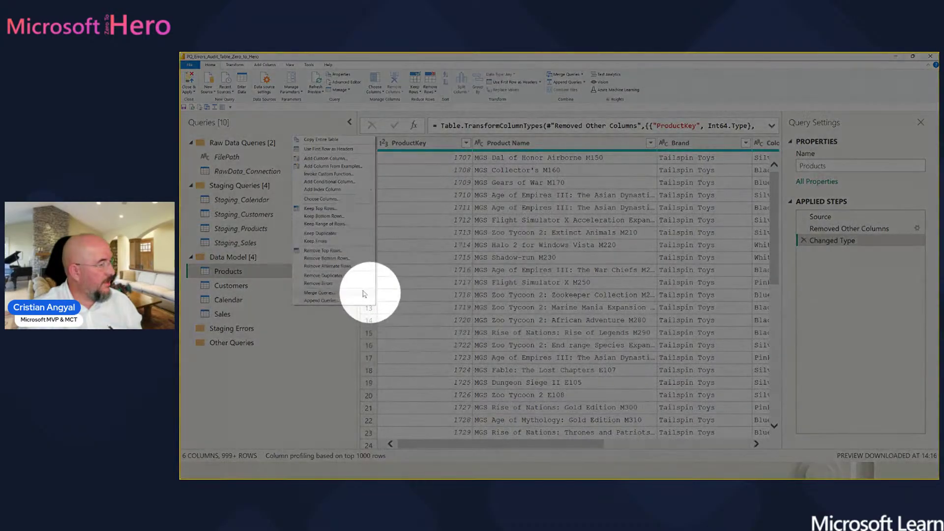
click(344, 283)
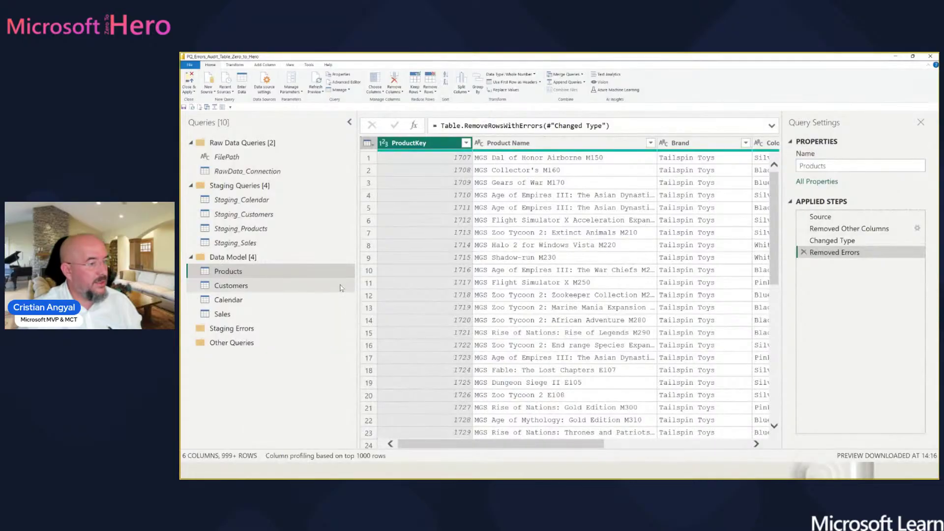
click(307, 292)
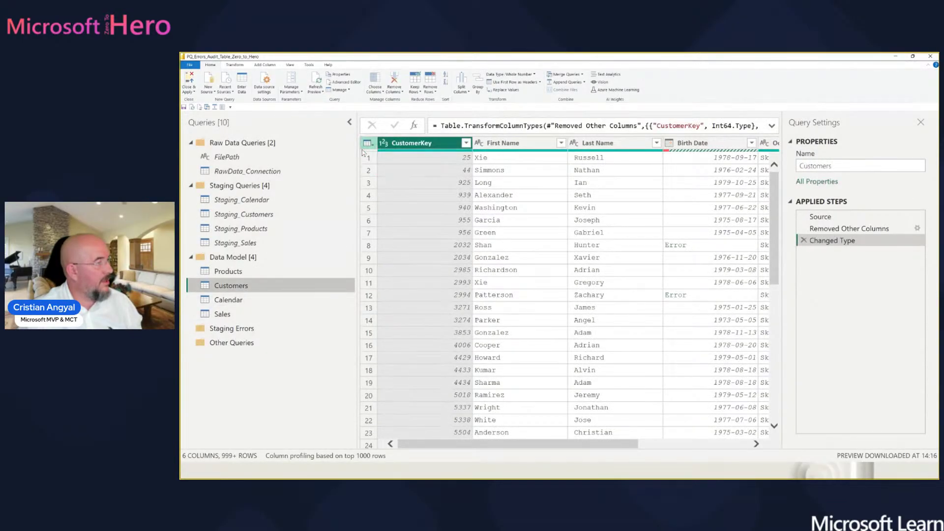
click(366, 144)
click(317, 285)
- Remove the rows with errors from the Calendar and Sales queries in the Data Model group
click(271, 296)
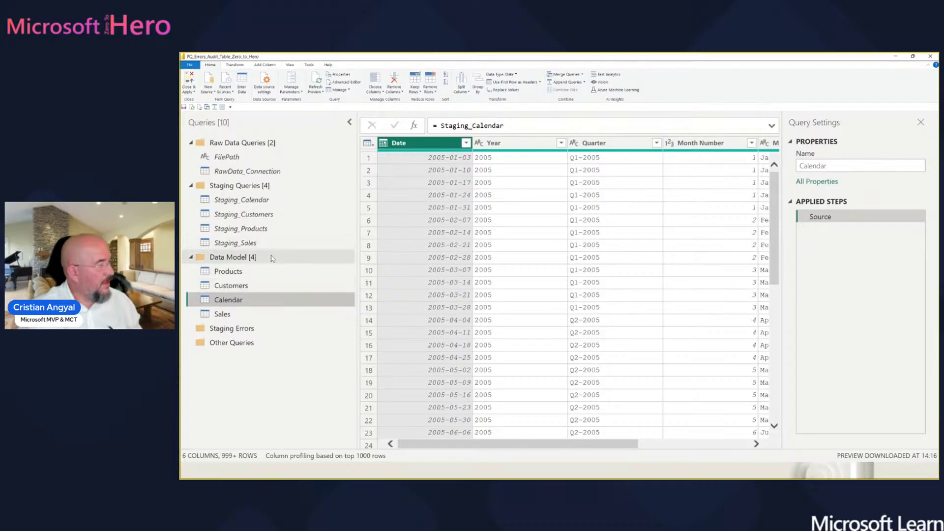
click(368, 142)
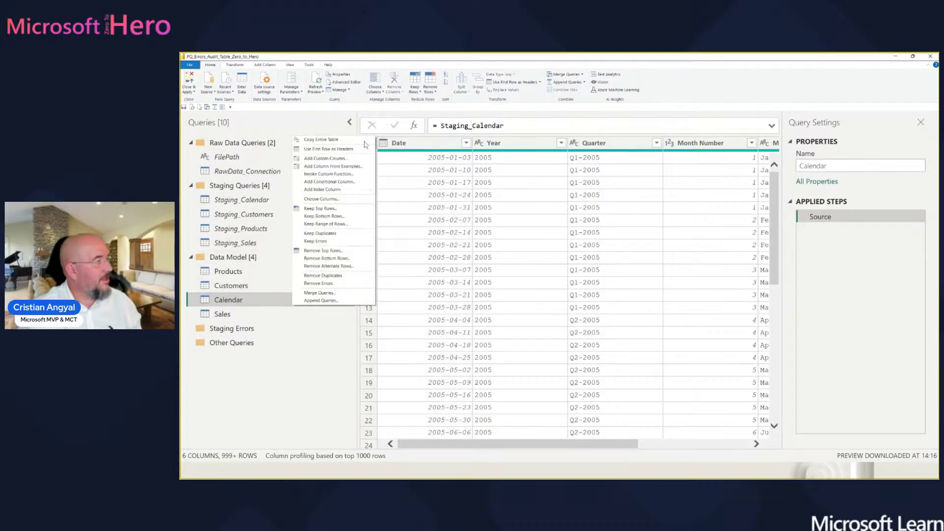
click(338, 284)
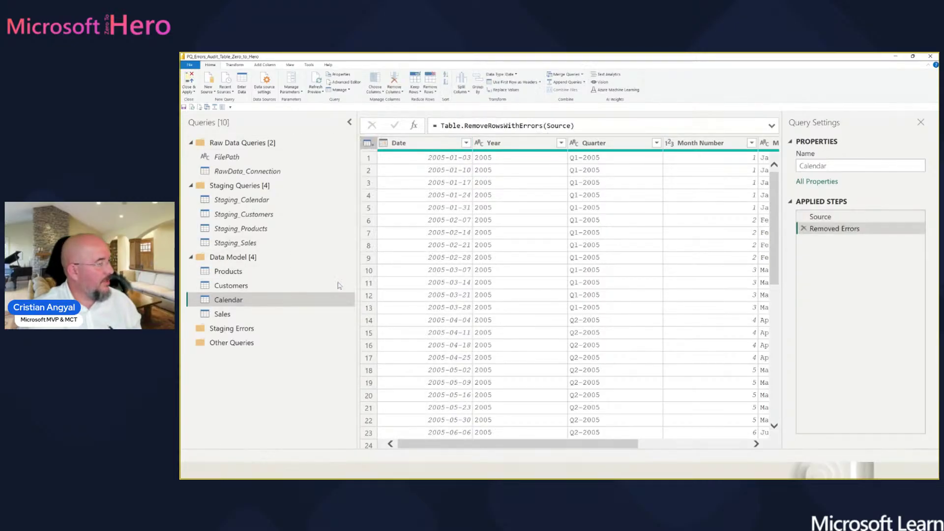
click(250, 316)
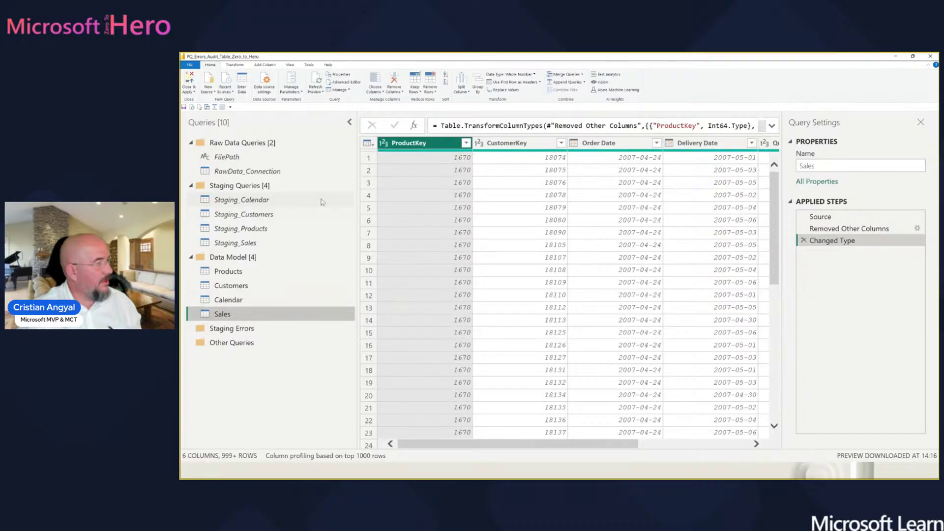
click(367, 143)
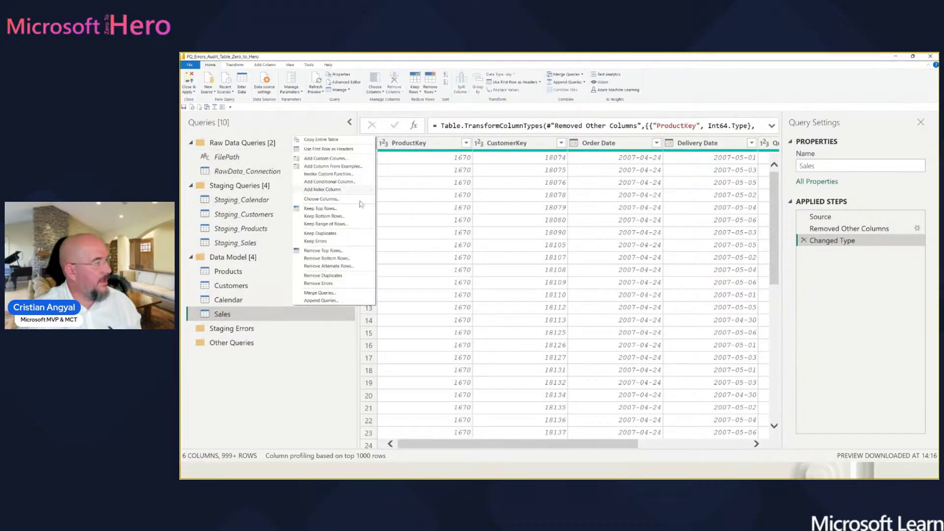
click(349, 285)
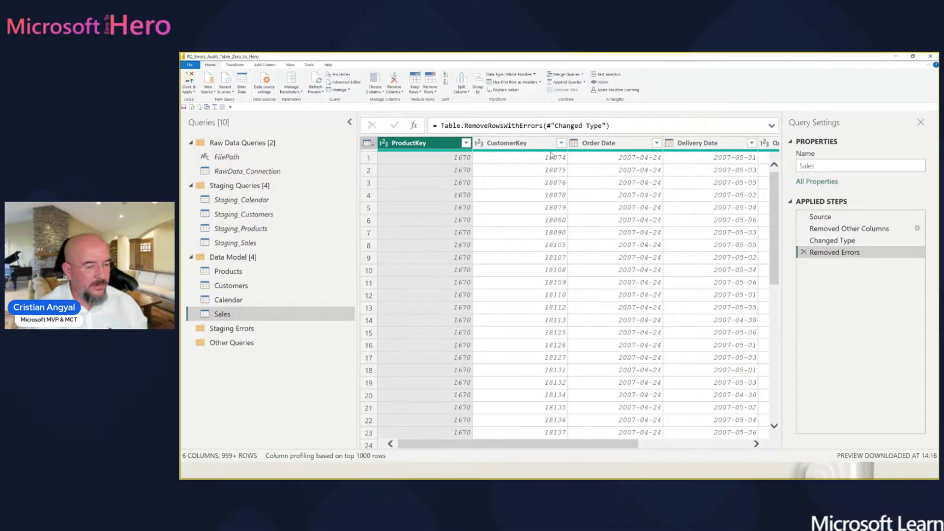
mouse_move(552, 155)
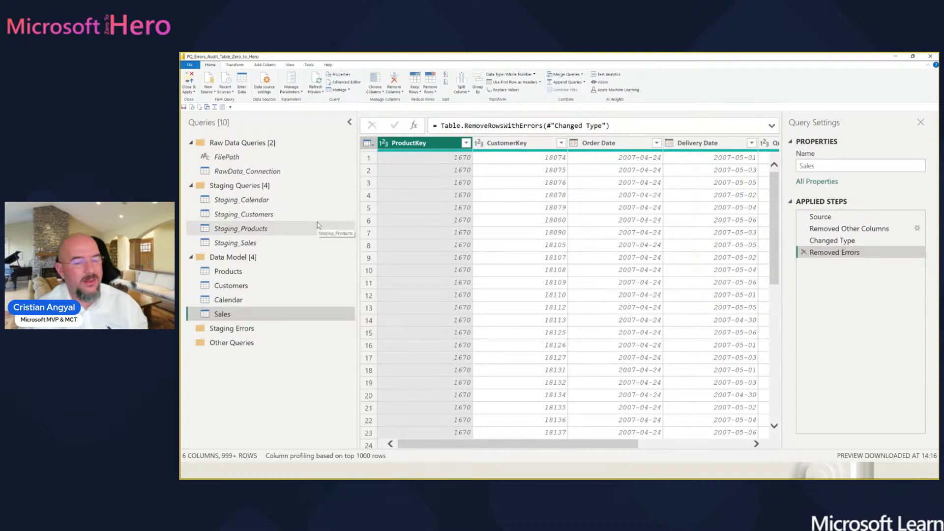
- Create a reference of the Staging_Products query and rename it as Staging_Products_Errors
click(298, 230)
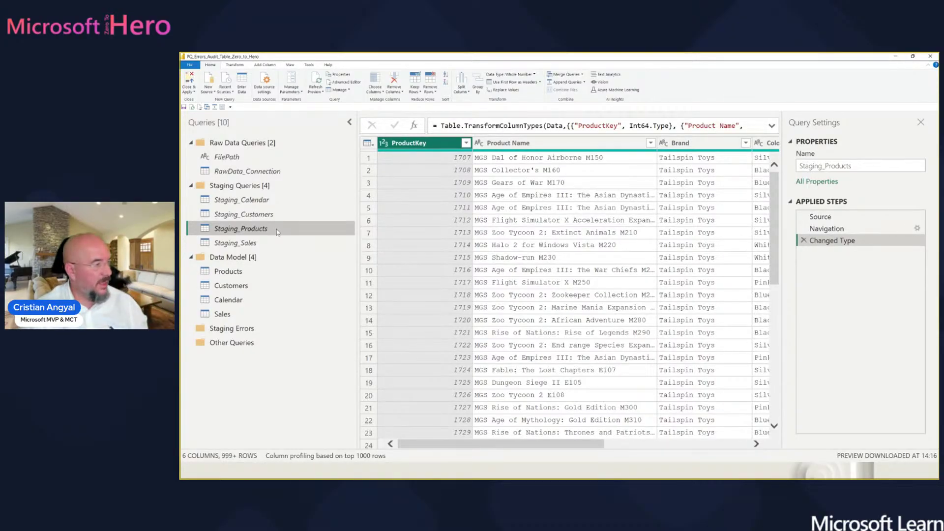
right_click(278, 232)
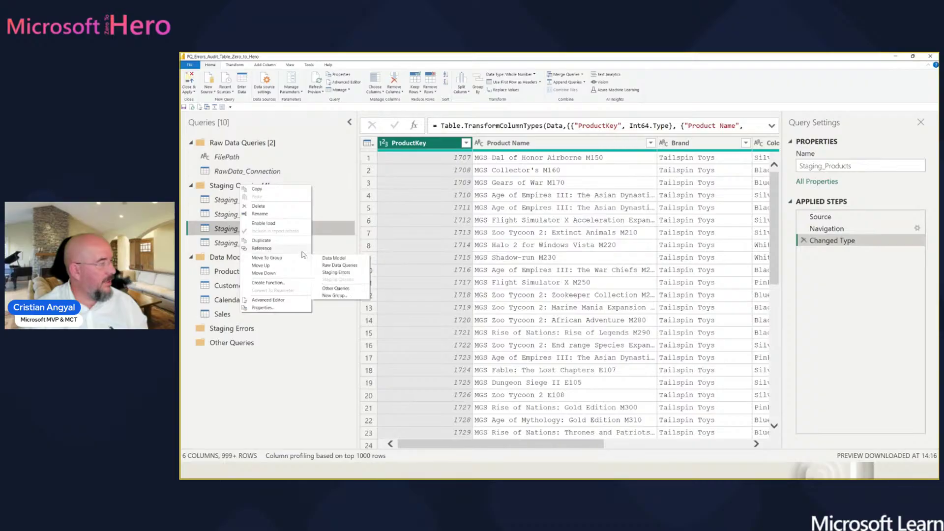
click(301, 250)
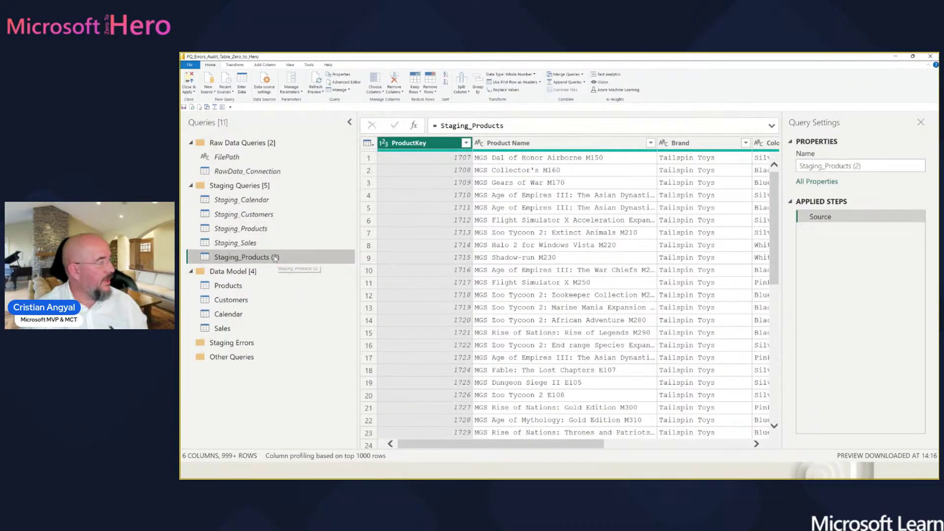
double_click(274, 256)
click(279, 256)
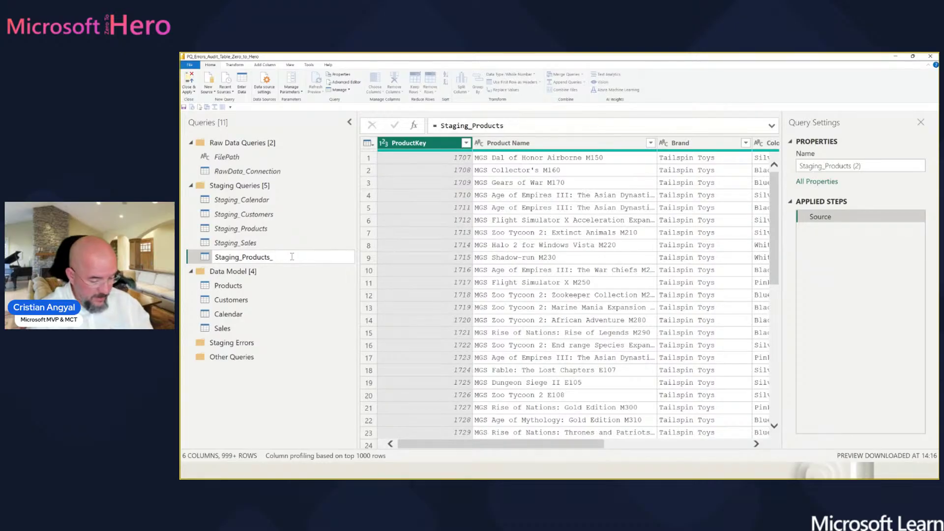
text(_Errors)
key(Return)
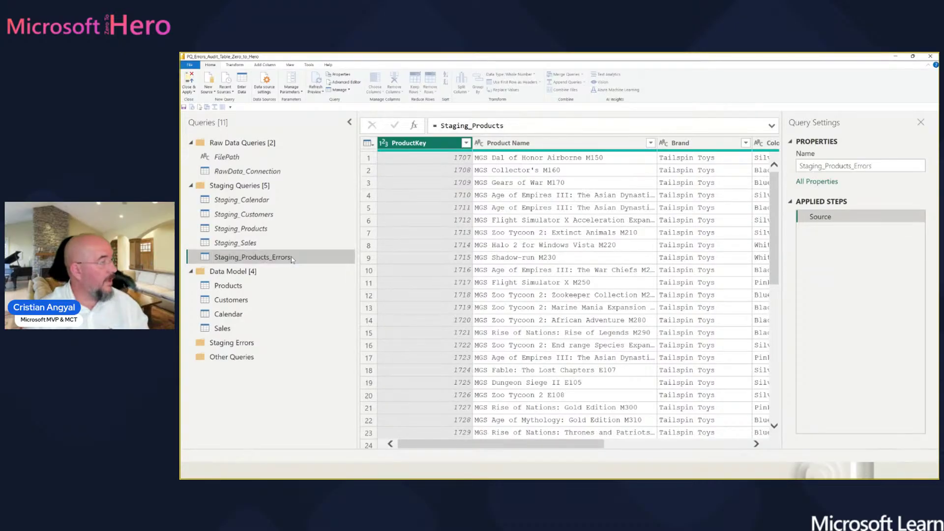
- Disable loading for the Staging_Products_Errors query, keeping it open for editing
right_click(328, 260)
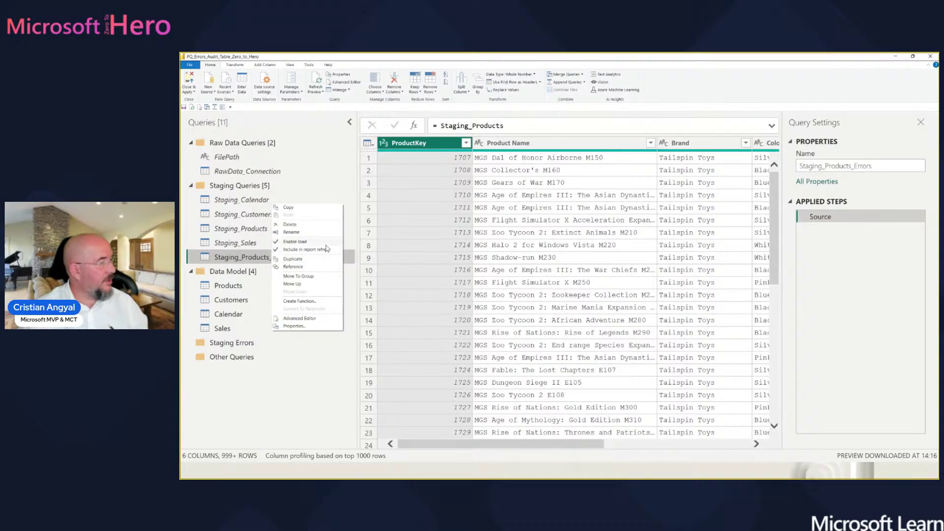
click(327, 250)
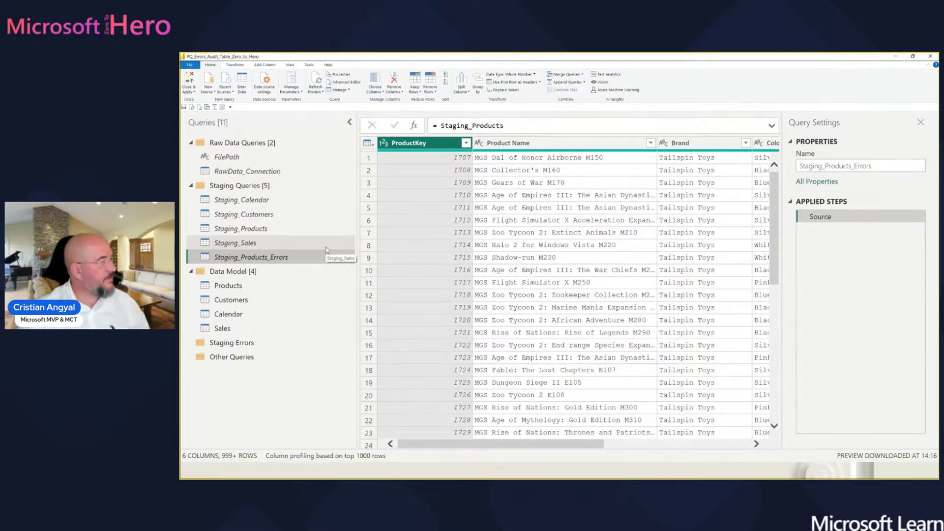
click(258, 246)
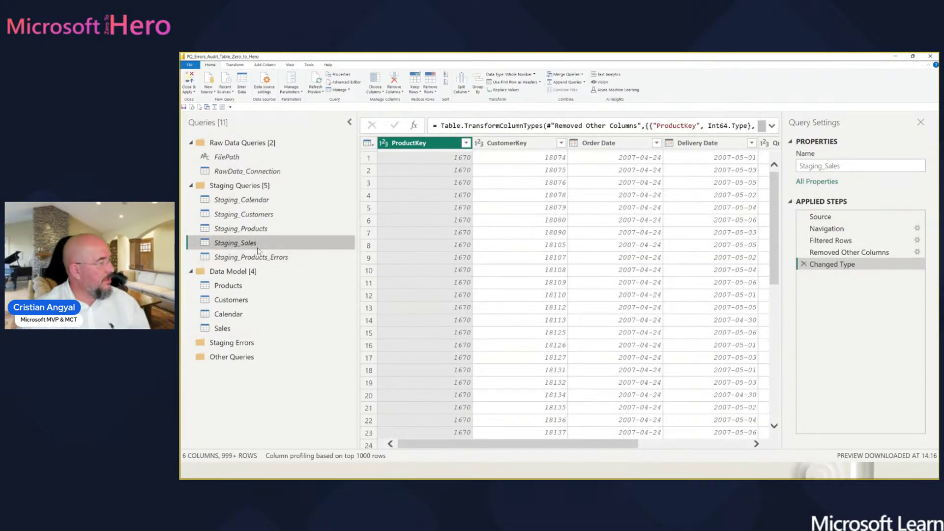
click(257, 256)
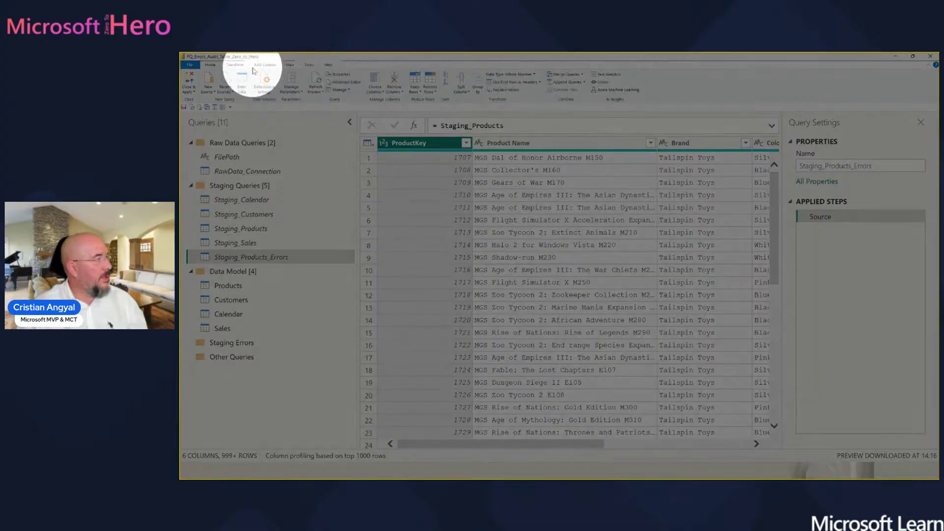
- Add an index column to Staging_Products_Errors and set its starting value to 1 in the step formula
click(264, 65)
click(263, 82)
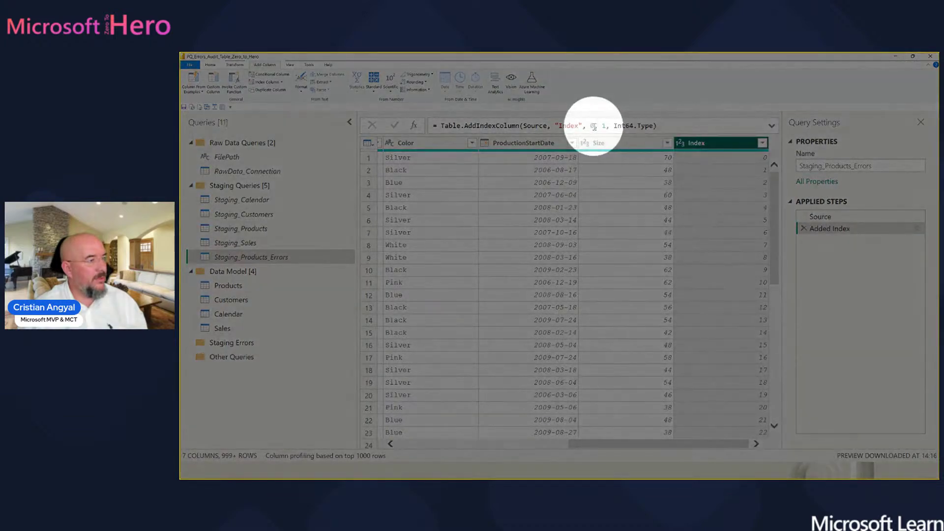
click(593, 126)
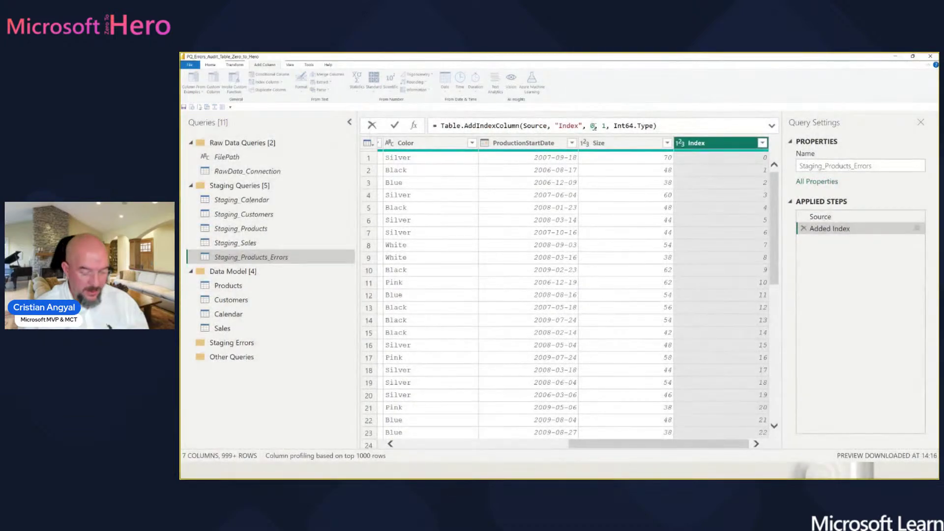
key(BackSpace)
text(1)
key(Return)
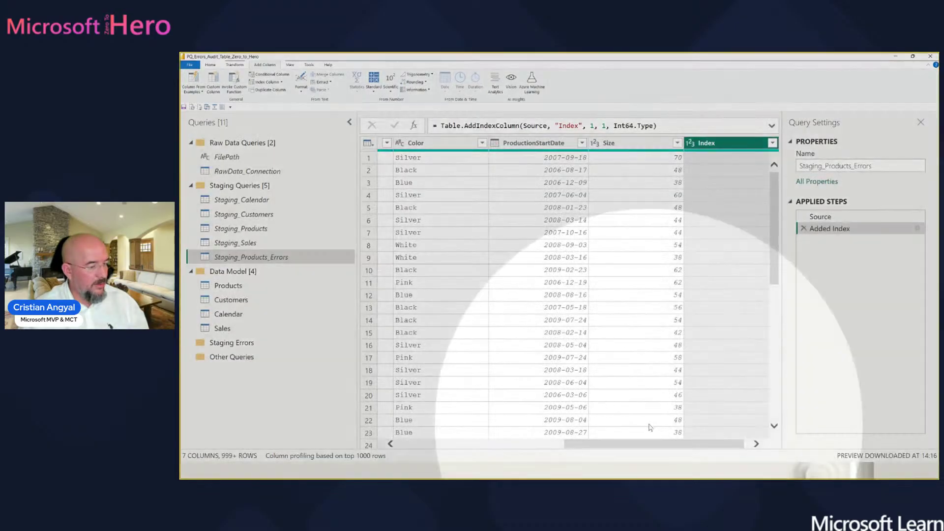
click(643, 433)
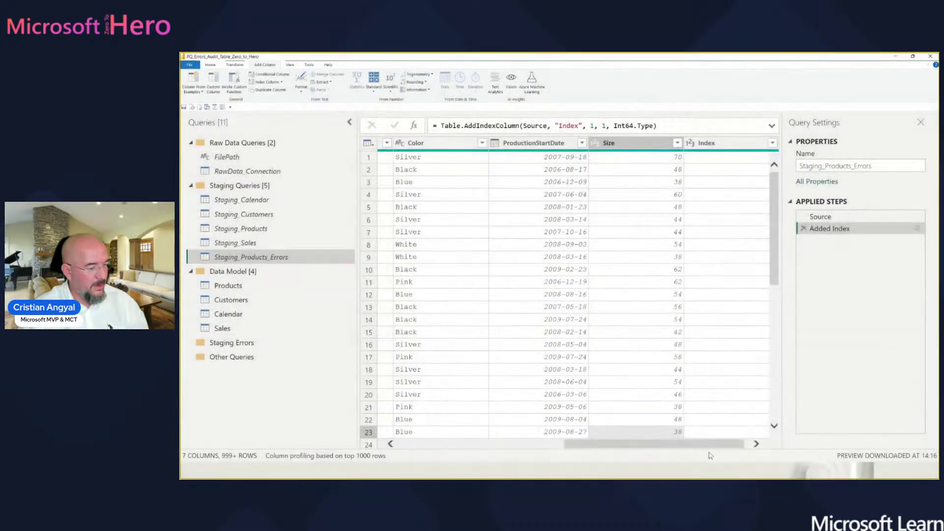
click(741, 232)
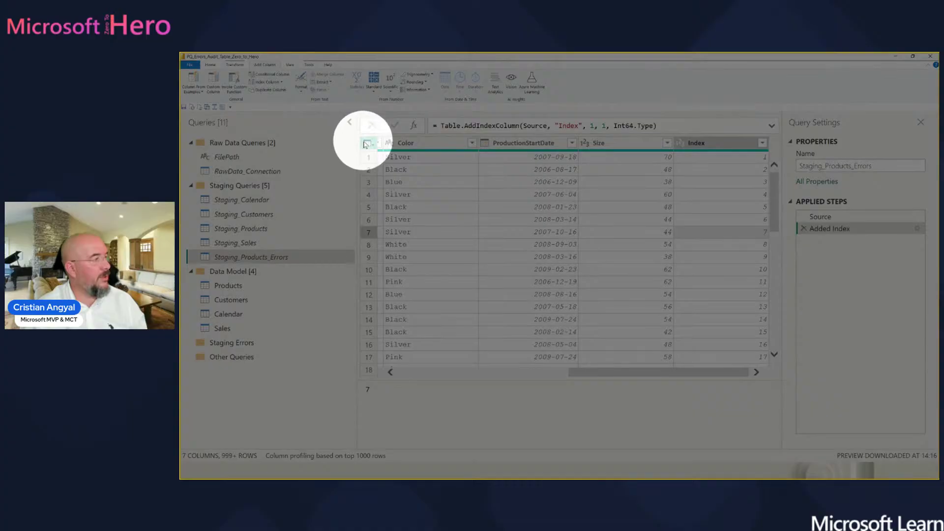
- Keep only the rows with errors across the whole indexed Staging_Products_Errors table
click(366, 143)
key(ctrl)
key(ctrl)
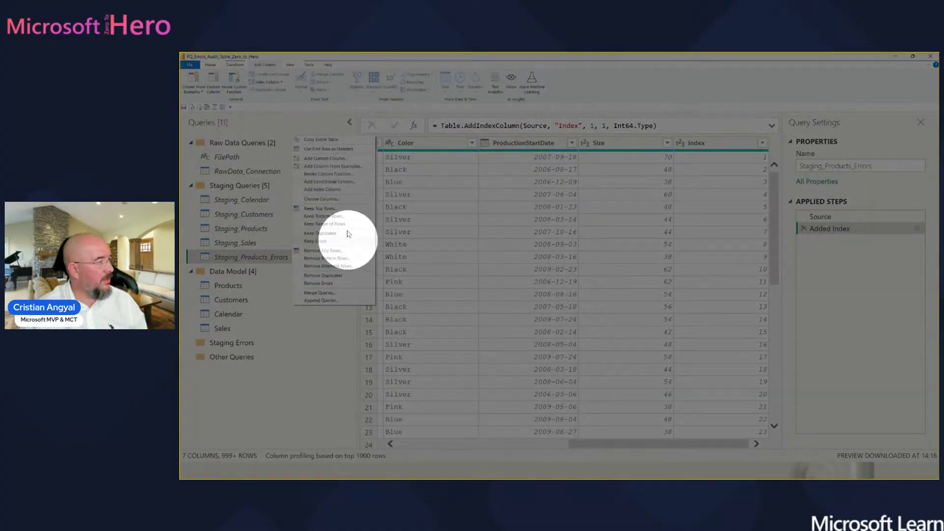
click(333, 240)
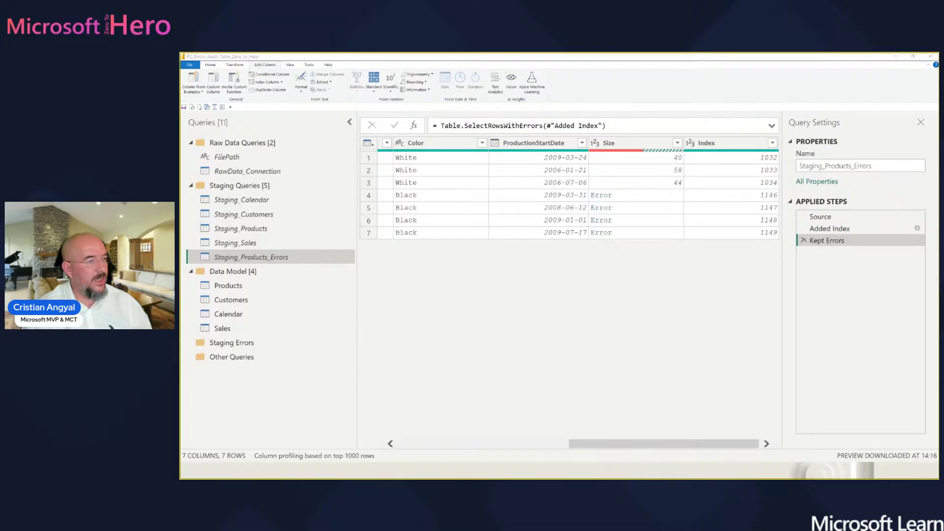
key(ctrl)
key(ctrl)
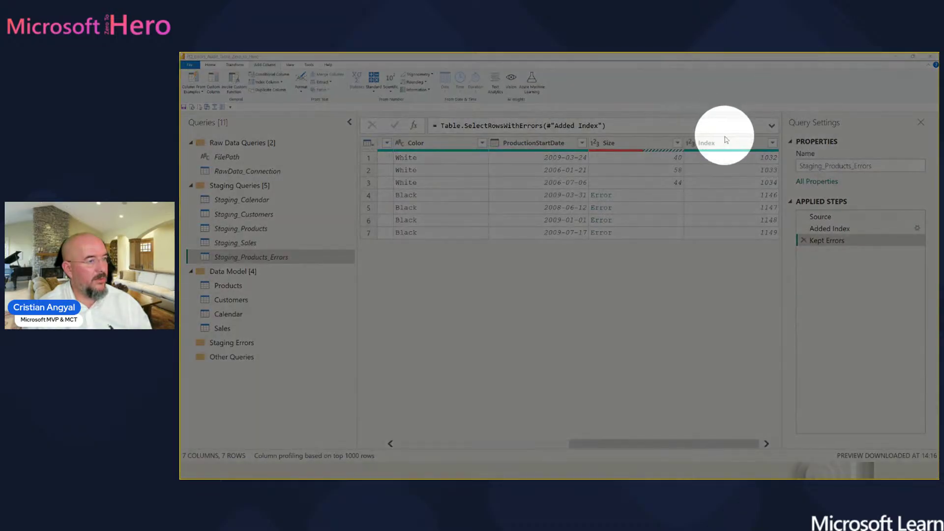
- Unpivot all columns other than Index in Staging_Products_Errors into attribute and value pairs
click(726, 140)
right_click(722, 141)
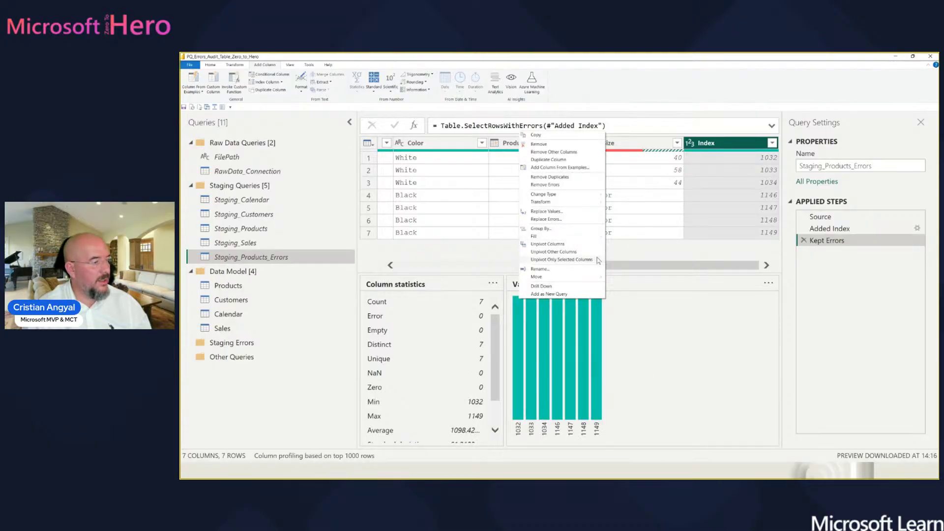
click(598, 252)
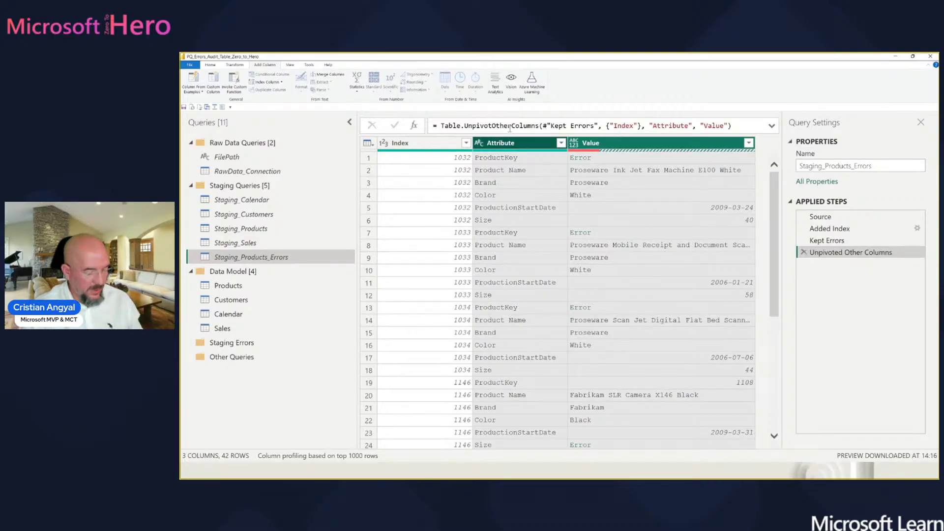
key(ctrl)
key(ctrl)
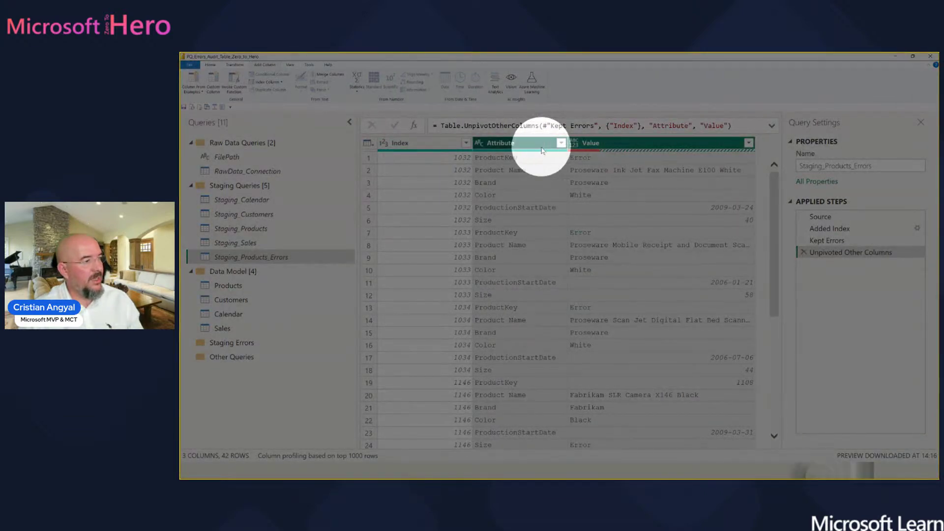
key(ctrl)
key(ctrl)
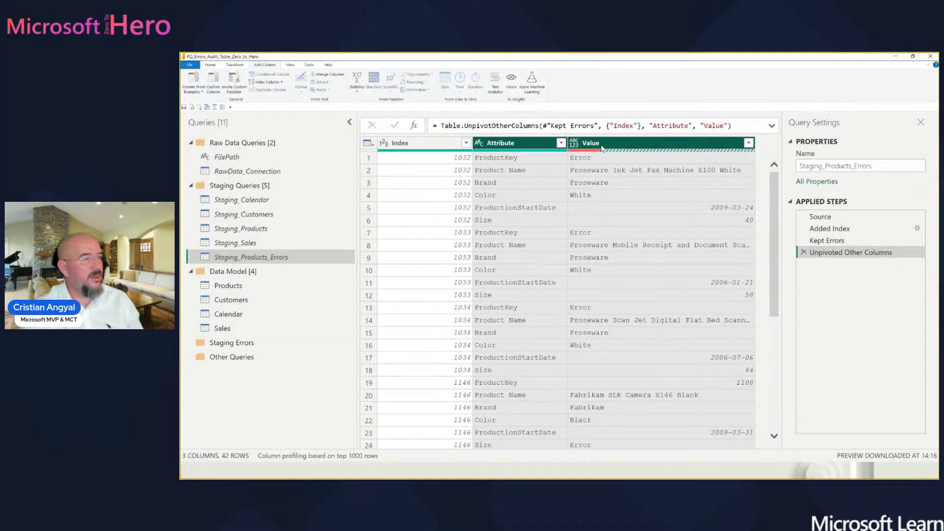
- Filter the unpivoted table down to the rows with errors
click(604, 157)
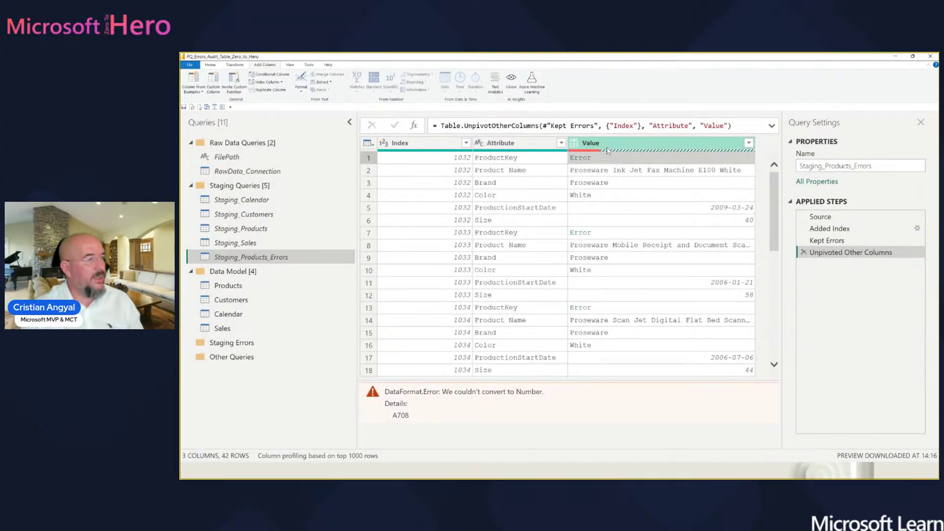
right_click(608, 149)
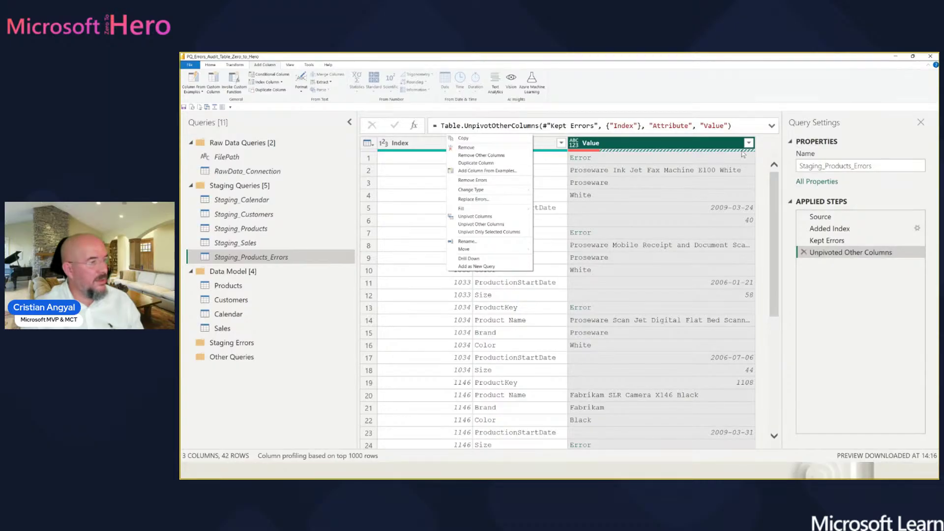
right_click(742, 150)
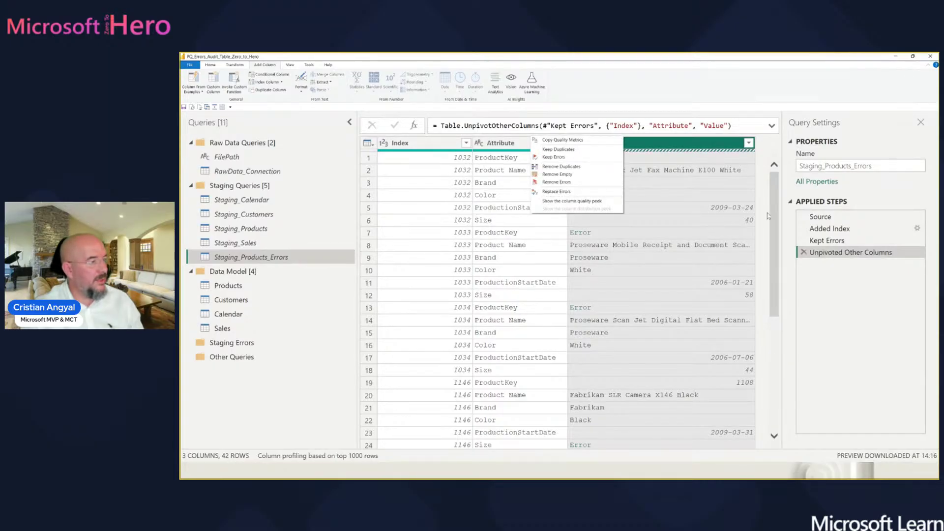
key(Escape)
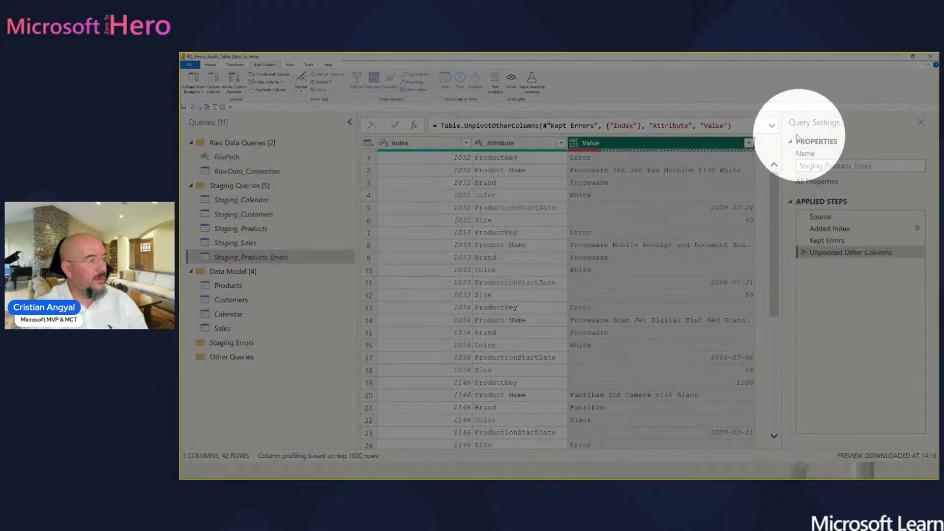
right_click(661, 143)
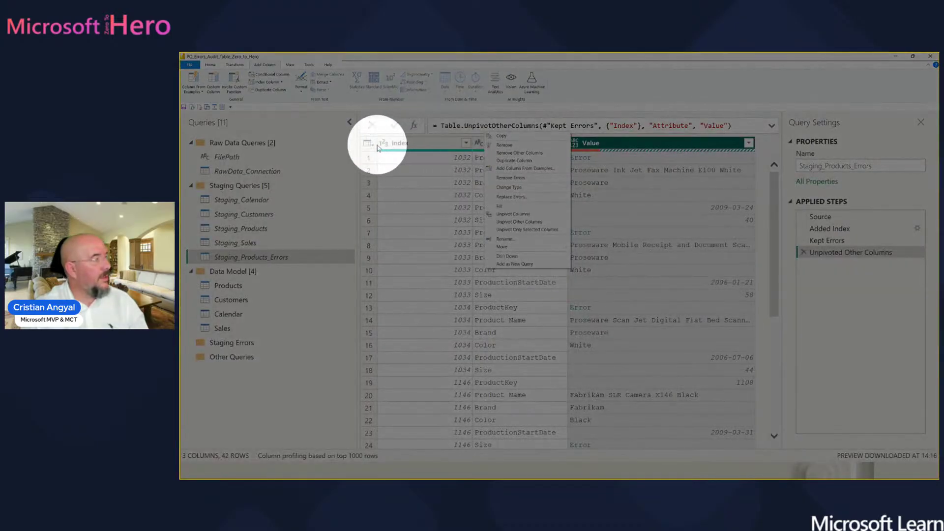
right_click(375, 144)
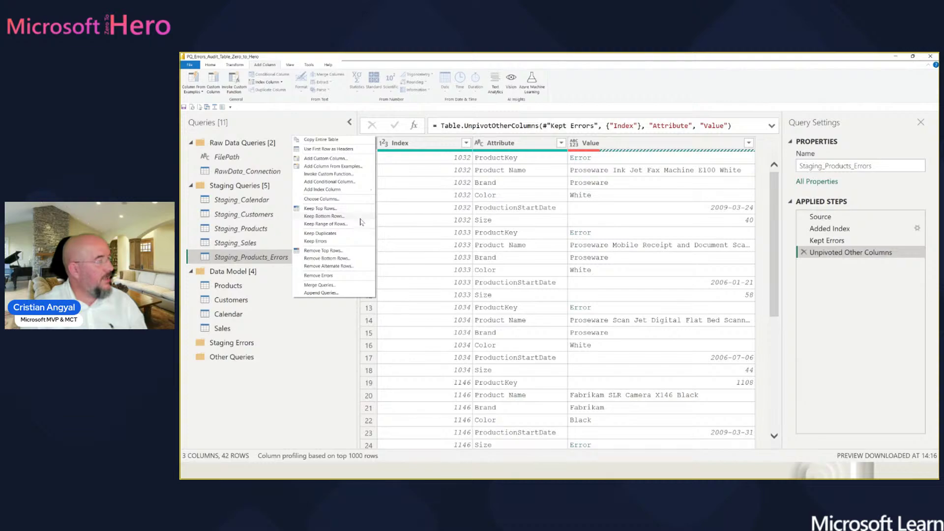
click(359, 242)
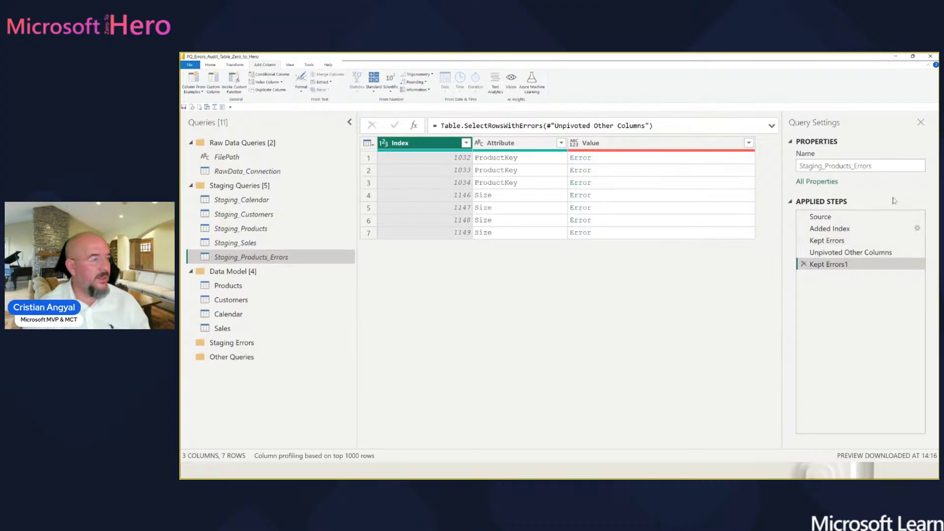
- Add a custom column with the formula try [Value] to capture each error as a record
click(731, 164)
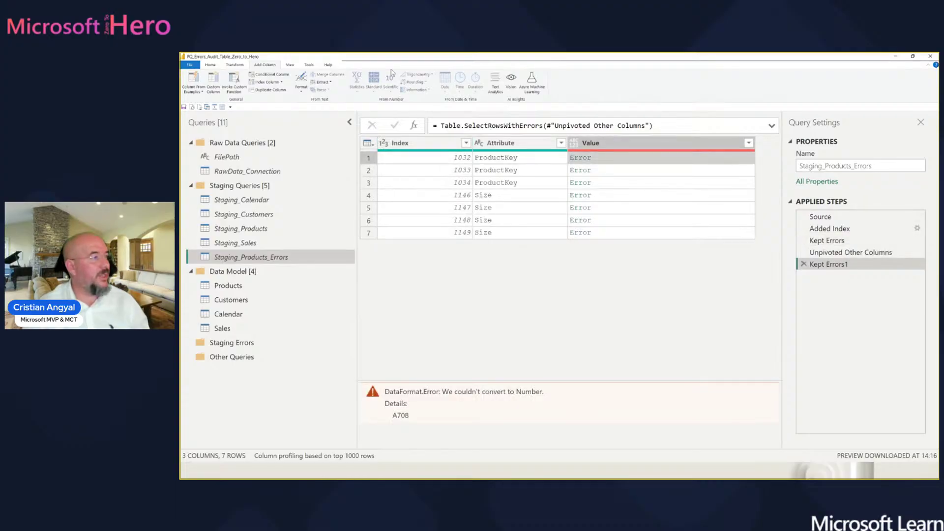
key(ctrl)
key(ctrl)
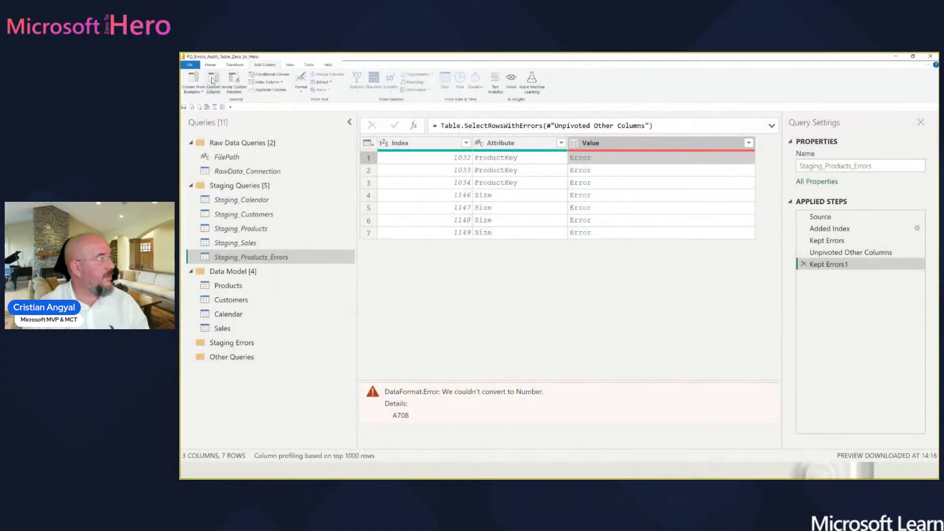
click(213, 80)
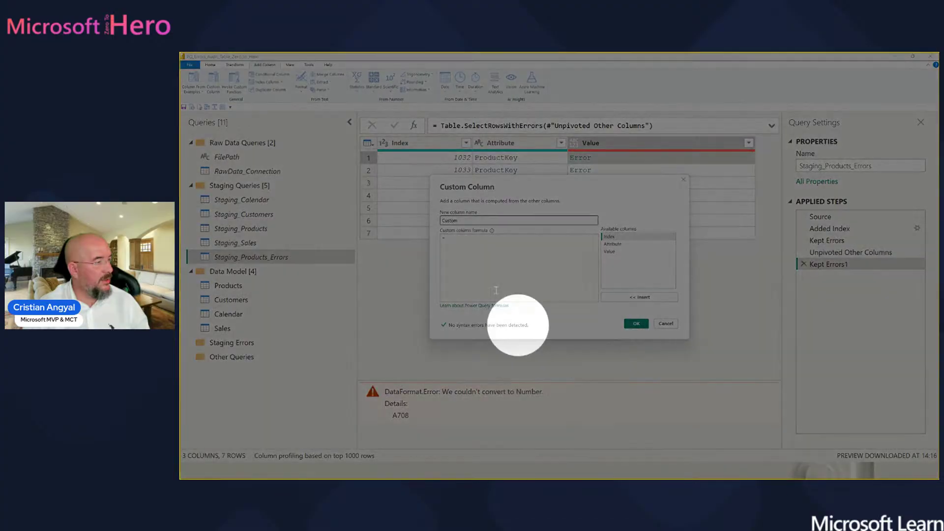
click(491, 270)
text(try)
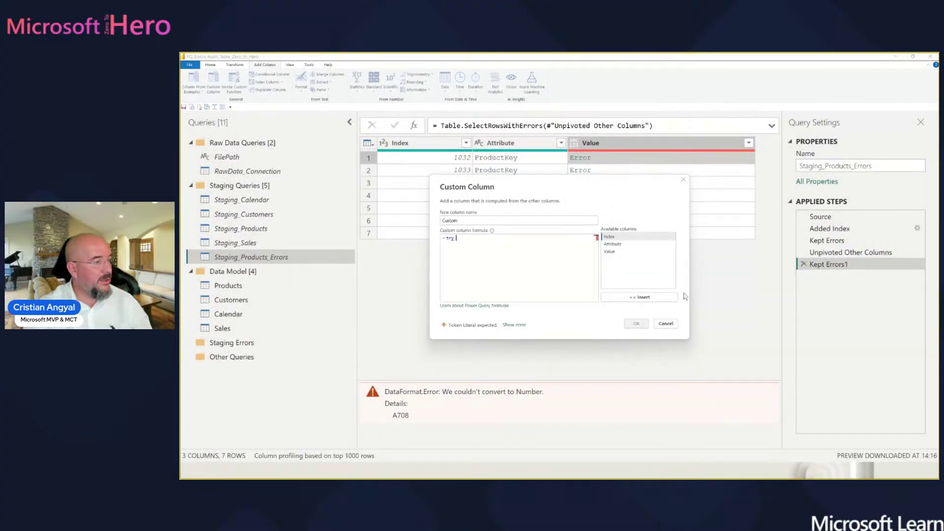
click(673, 252)
double_click(673, 254)
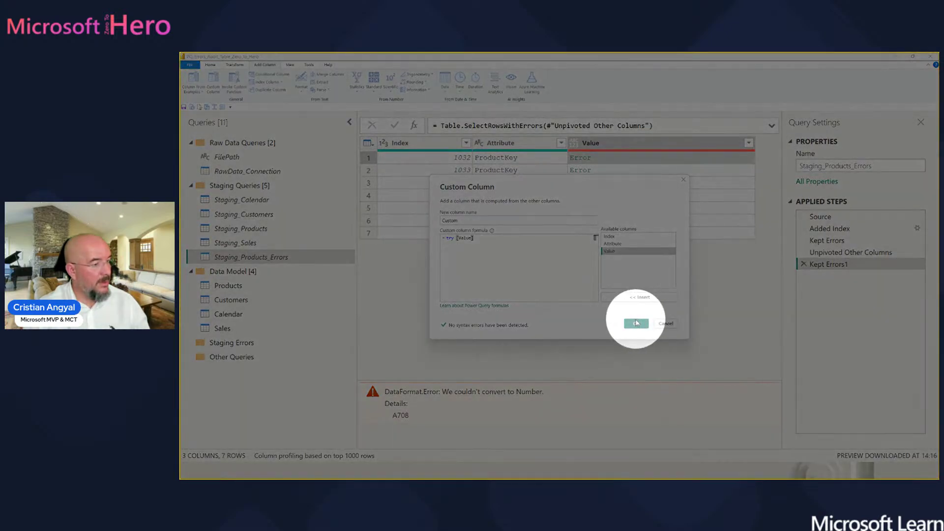
click(636, 323)
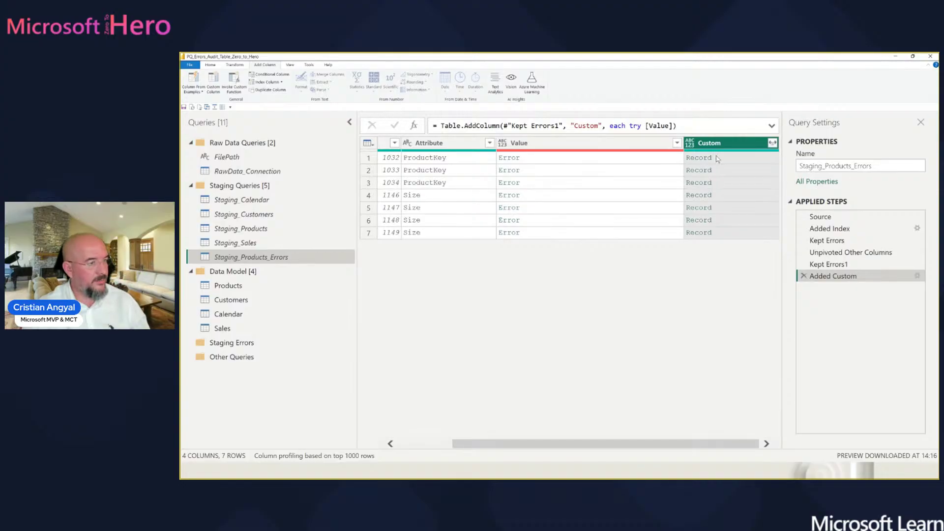
click(673, 161)
click(825, 166)
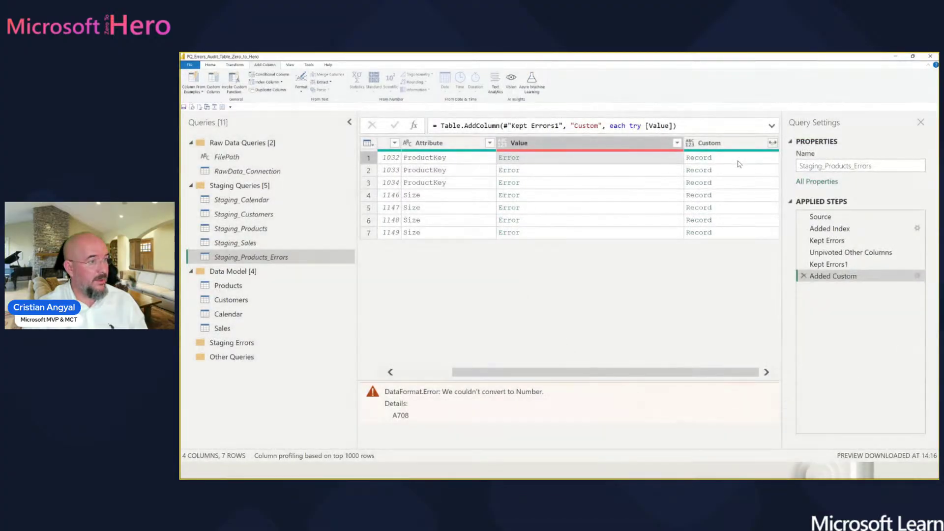
- Preview the first error record in the Custom column and open the column's expand options
click(740, 163)
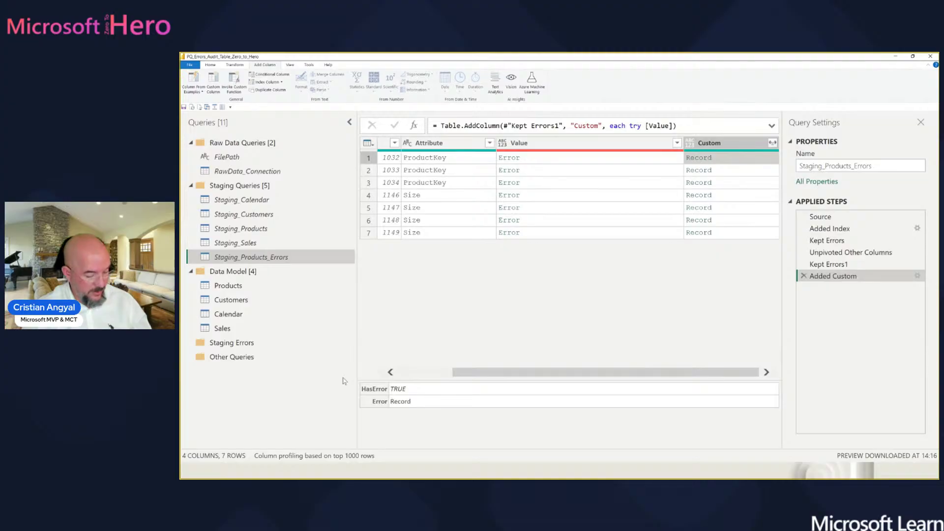
key(alt+Tab)
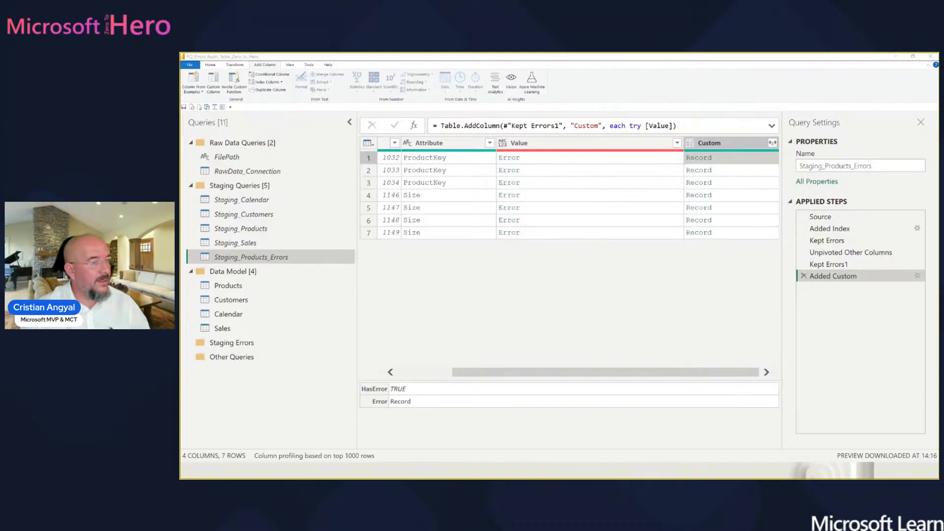
key(ctrl)
key(ctrl)
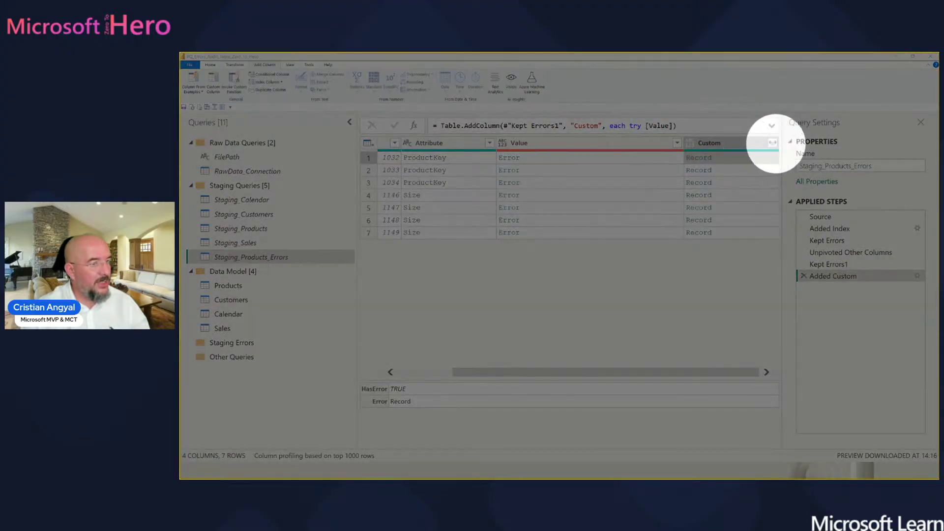
click(773, 142)
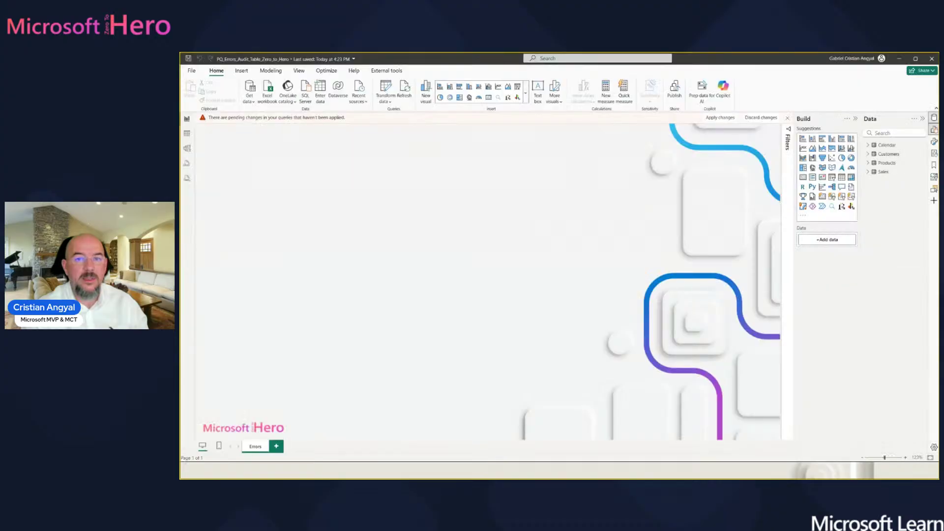
- Switch to the PQ_Errors_Audit_TableZero_to_Hero_done report and open its queries in the Power Query editor
key(alt)
click(636, 368)
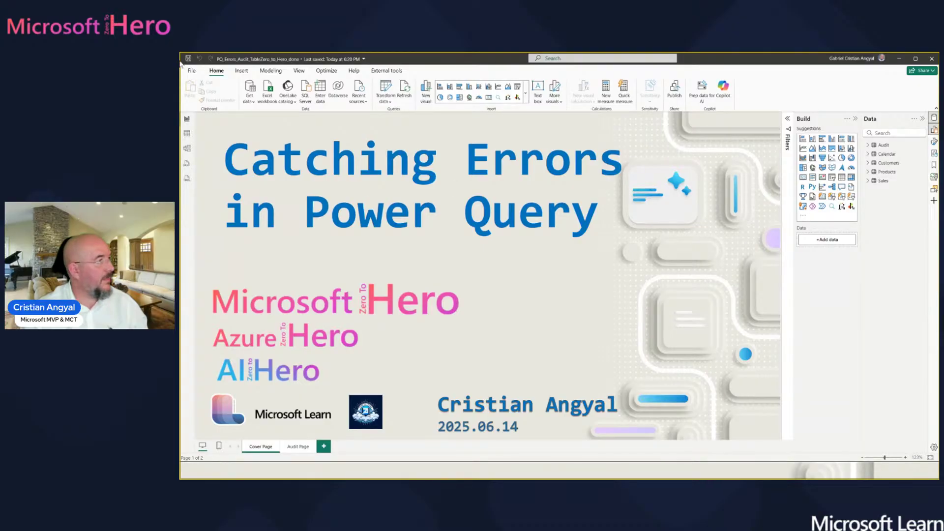
key(ctrl)
key(ctrl)
click(386, 88)
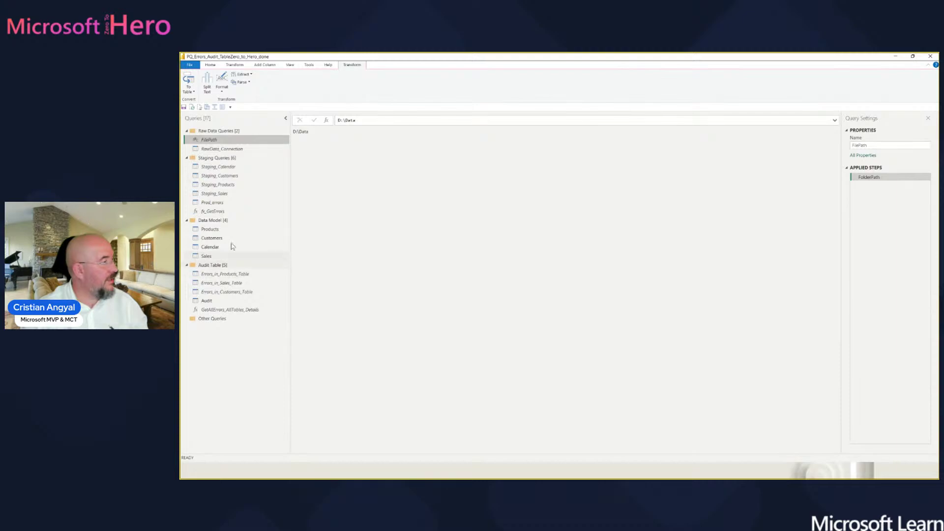
- Inspect the Prod_errors query at its Kept Errors1 step
click(231, 202)
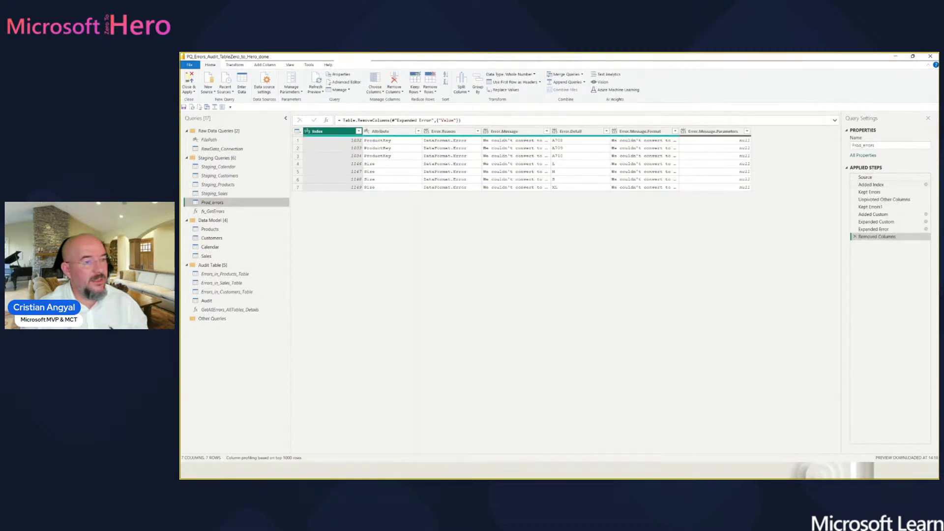
key(ctrl)
key(ctrl)
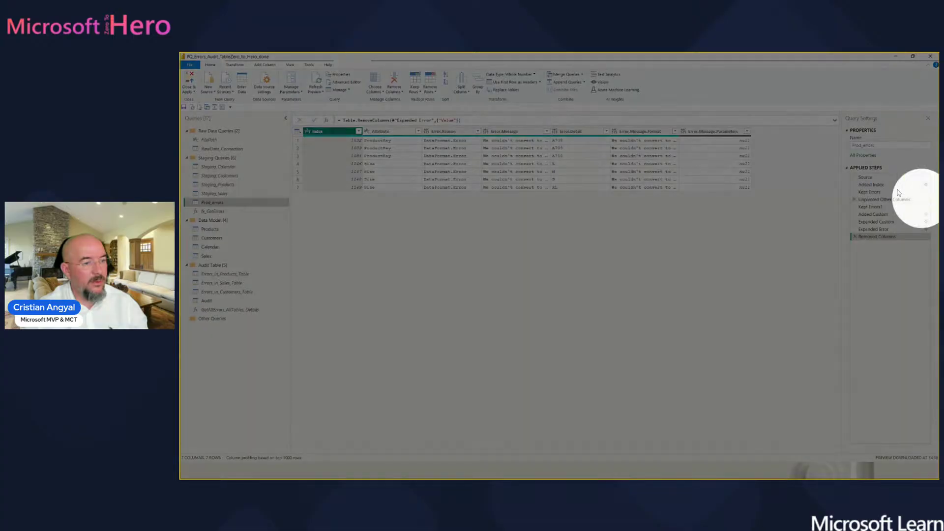
click(877, 207)
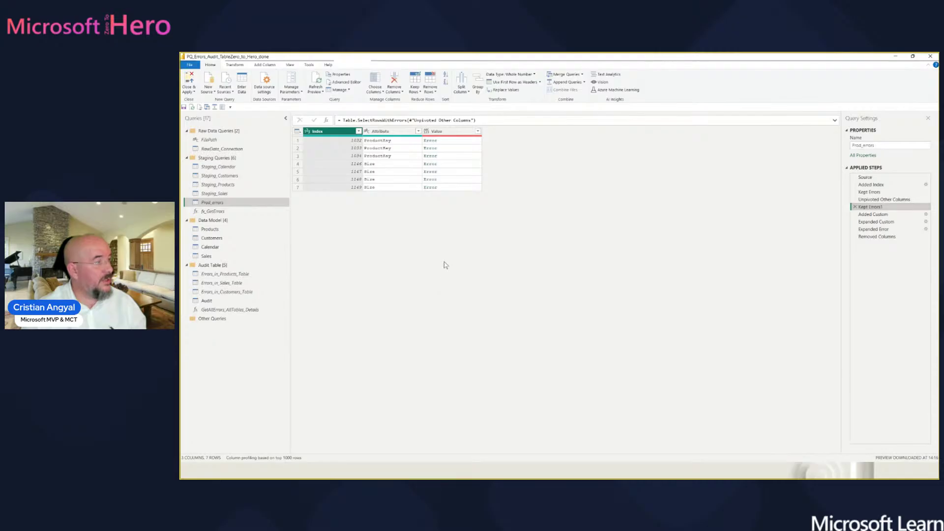
key(ctrl+shift+plus)
key(ctrl+shift+plus)
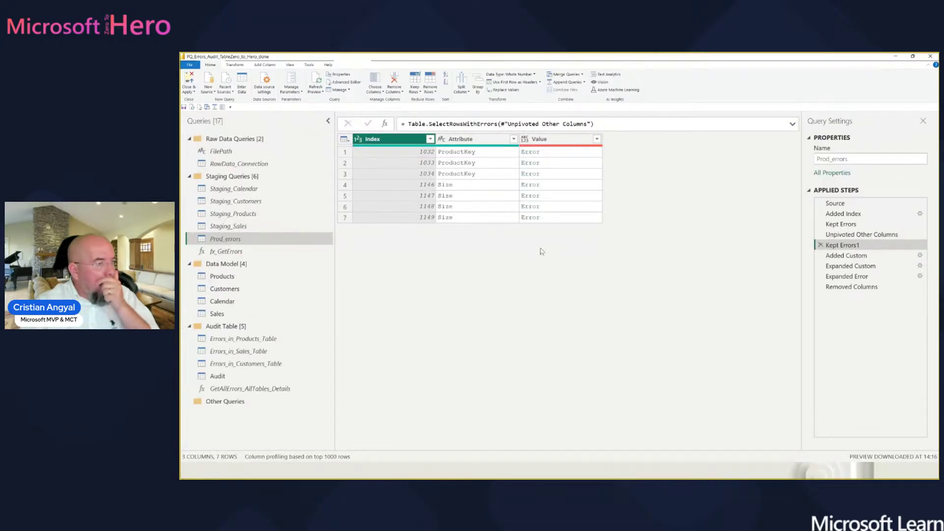
- Review the Added Custom, Expanded Custom, Expanded Error and Removed Columns steps of the Prod_errors query
key(ctrl)
key(ctrl)
click(861, 266)
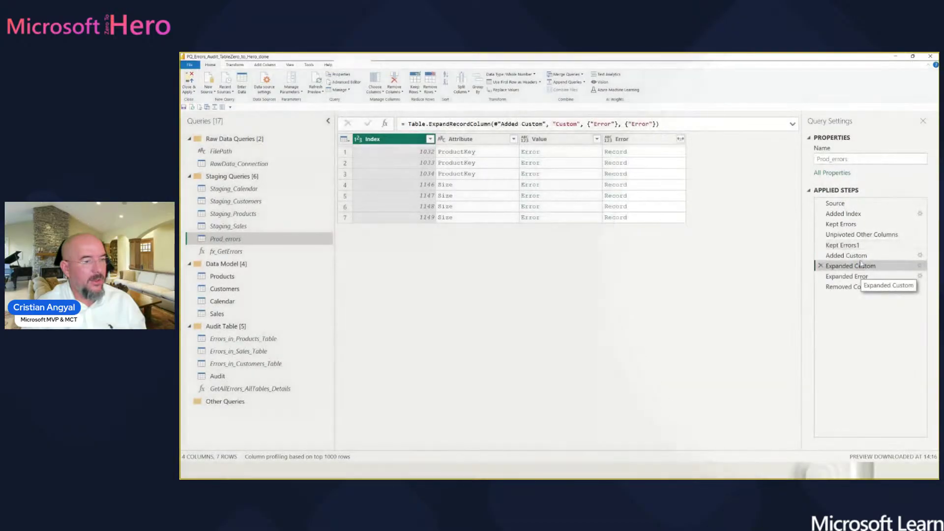
click(861, 255)
click(609, 139)
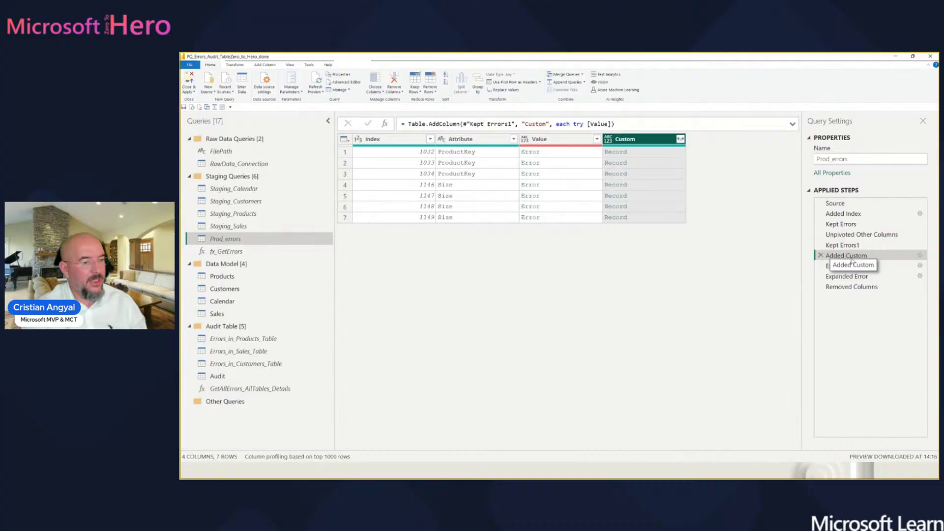
key(ctrl)
key(ctrl)
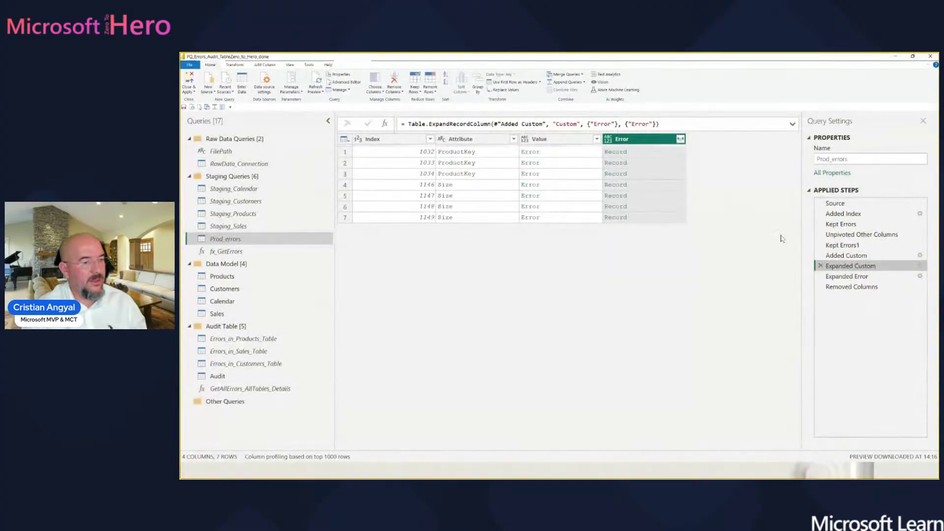
click(862, 257)
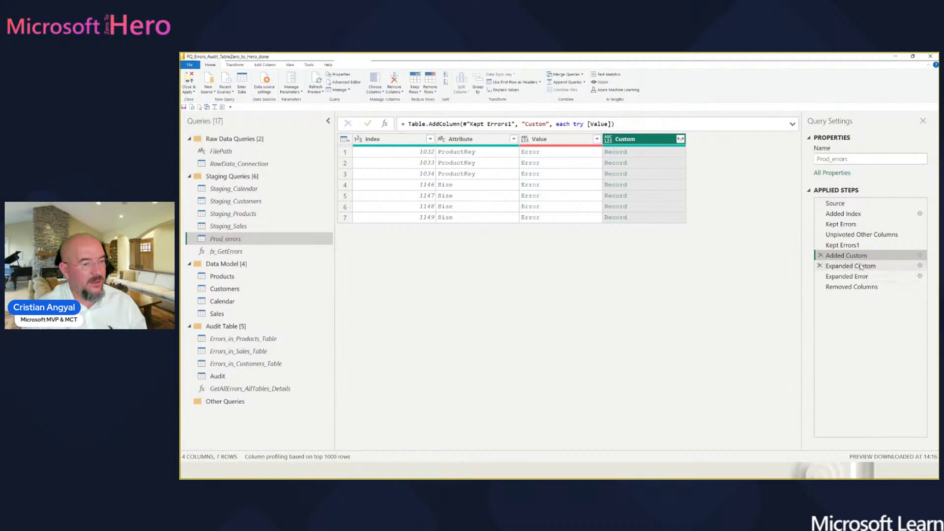
click(861, 266)
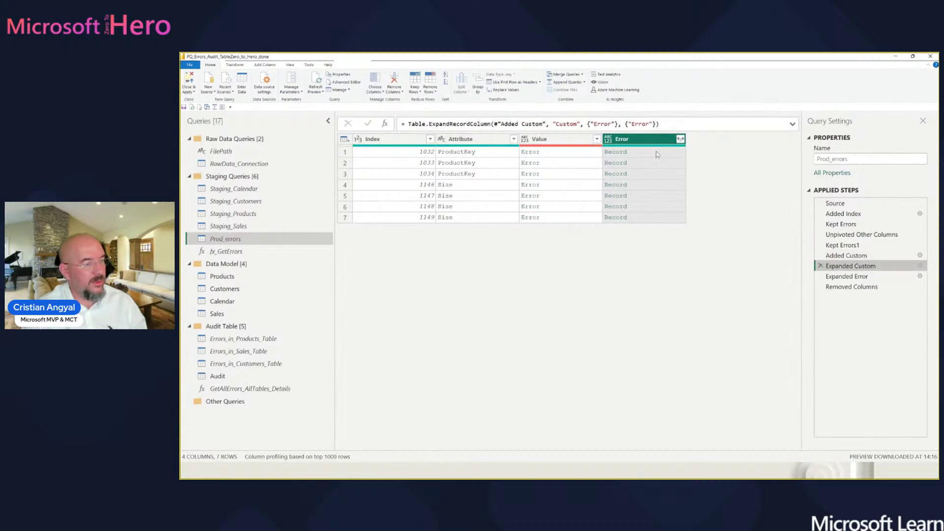
click(856, 276)
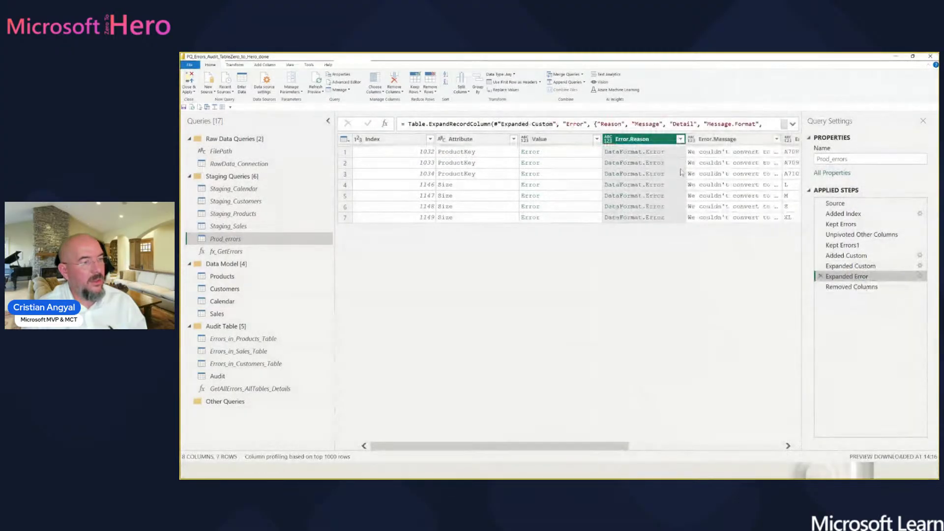
click(866, 289)
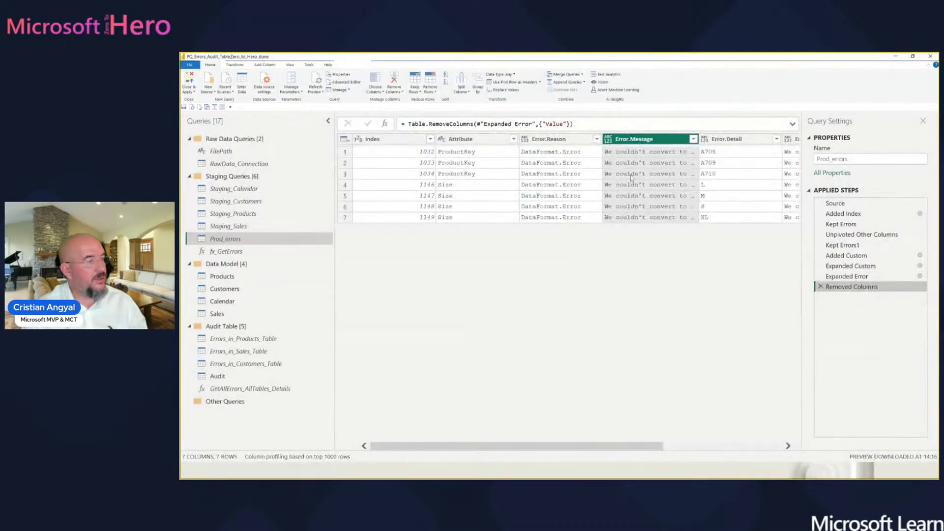
- Examine the attribute, reason, message, detail, message format and message parameters of the errors in the final Prod_errors table
click(514, 153)
click(485, 175)
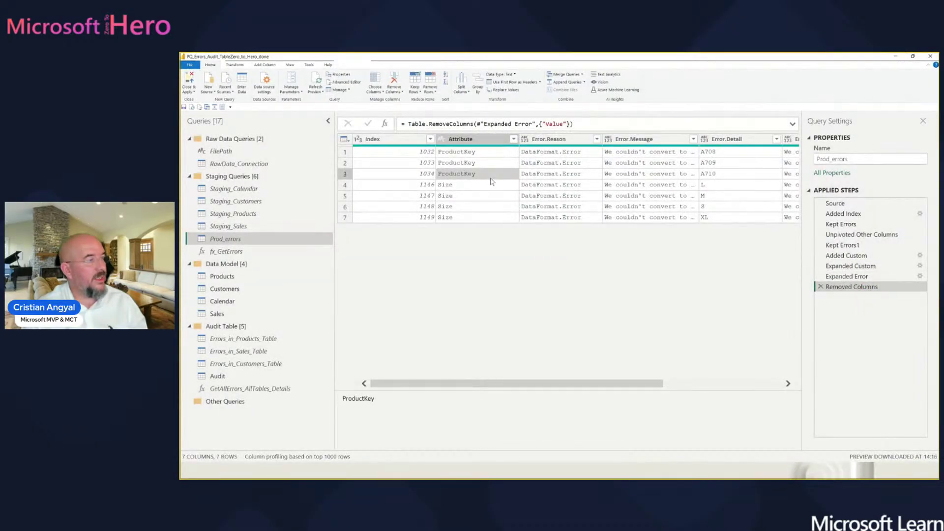
click(484, 156)
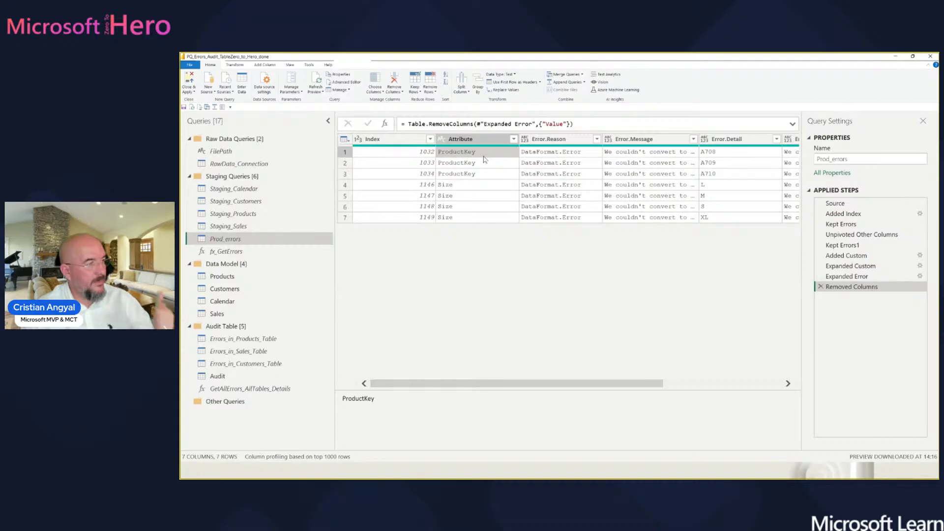
click(566, 157)
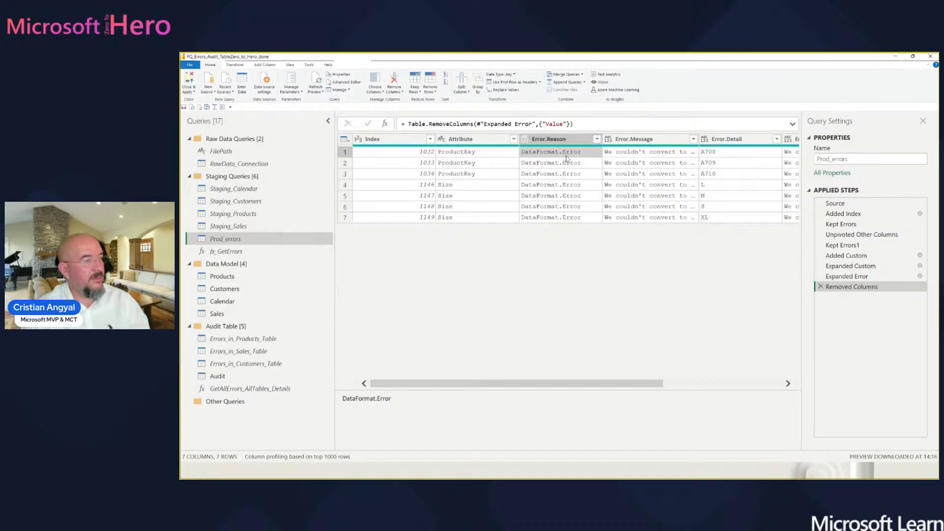
click(649, 157)
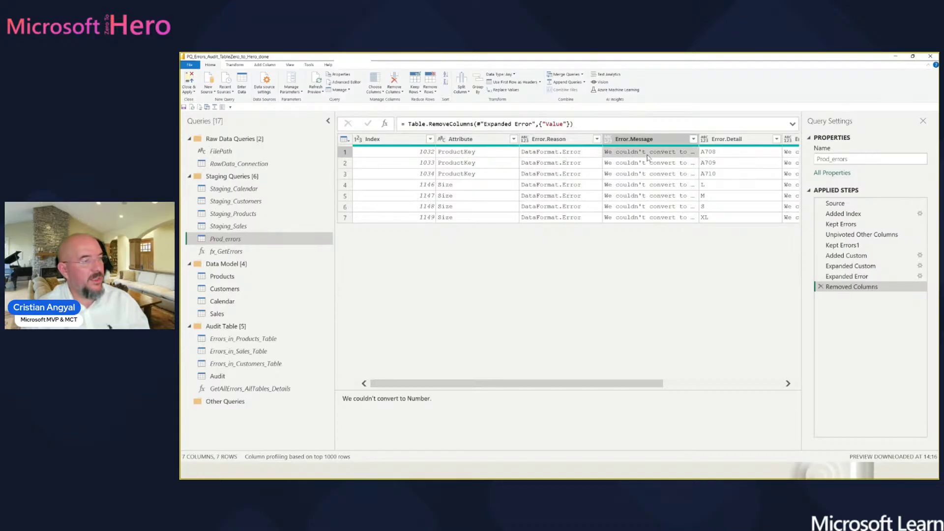
click(752, 161)
key(Right)
key(Right)
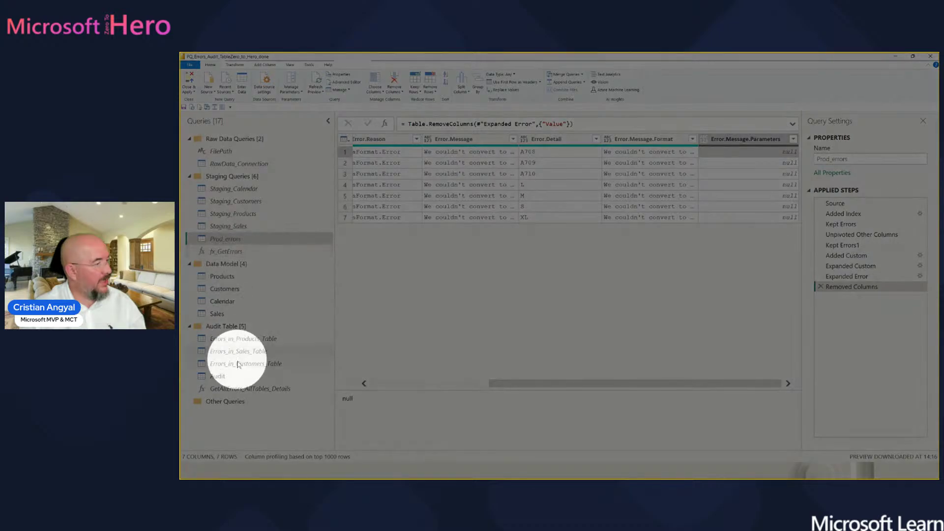
- Review the Errors_in_Products_Table query in the Audit Table group and close the Power Query editor
click(237, 339)
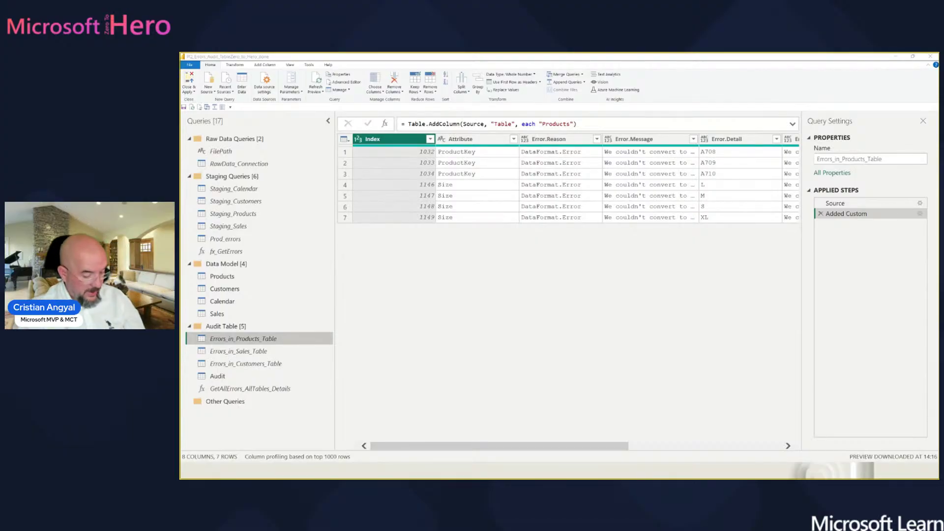
click(746, 286)
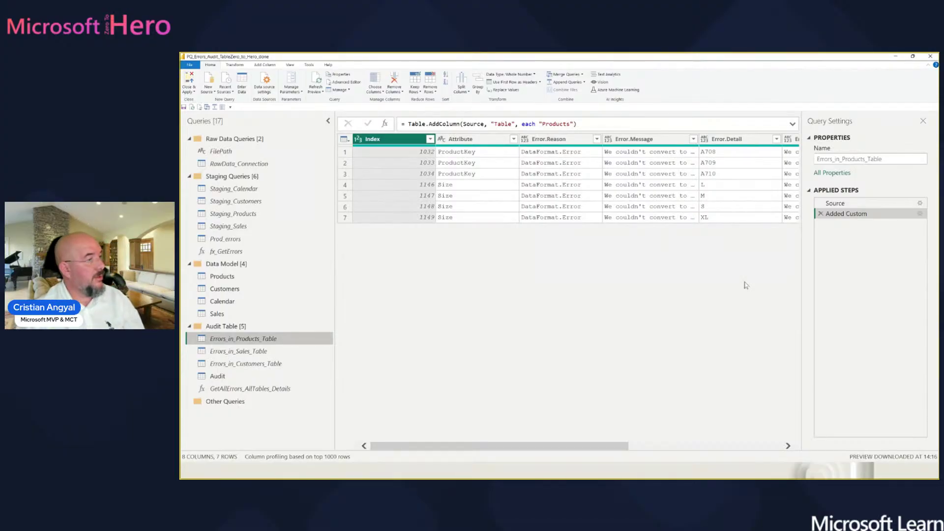
click(930, 56)
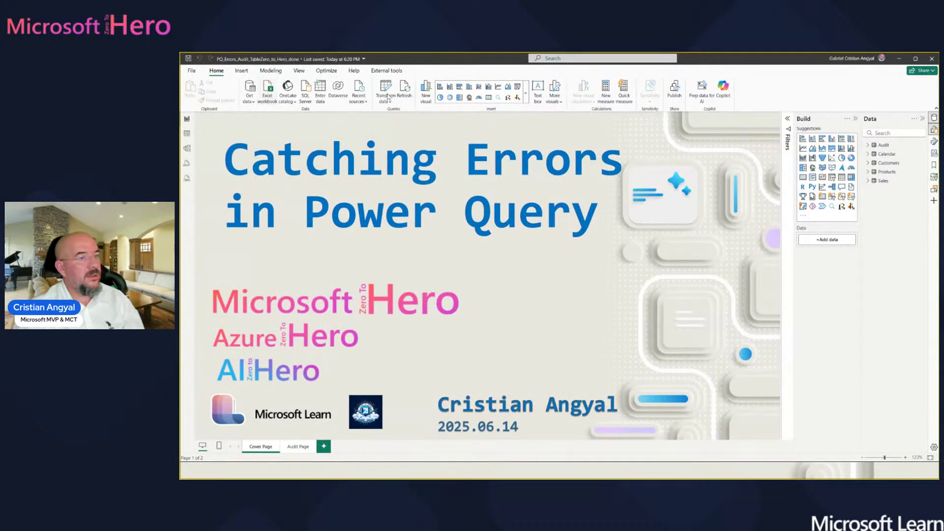
- Start importing data from an Excel workbook into the finished report
click(267, 88)
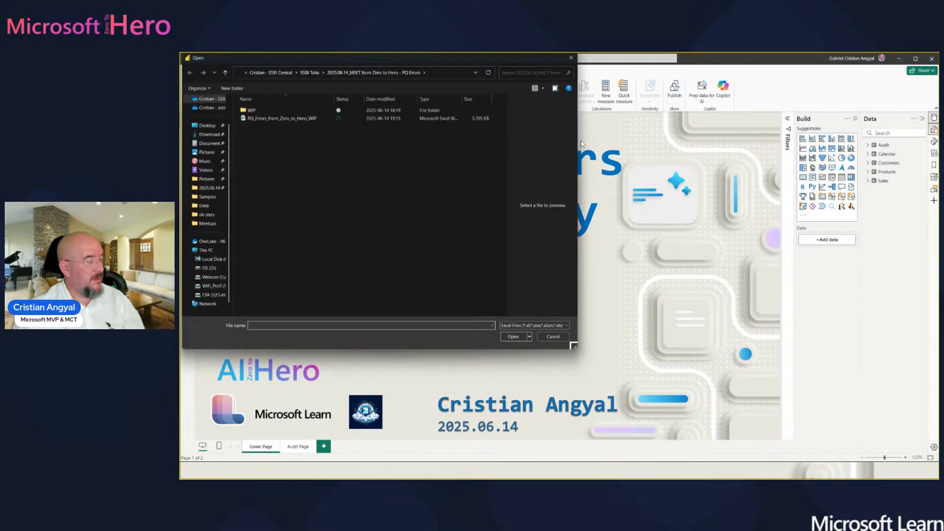